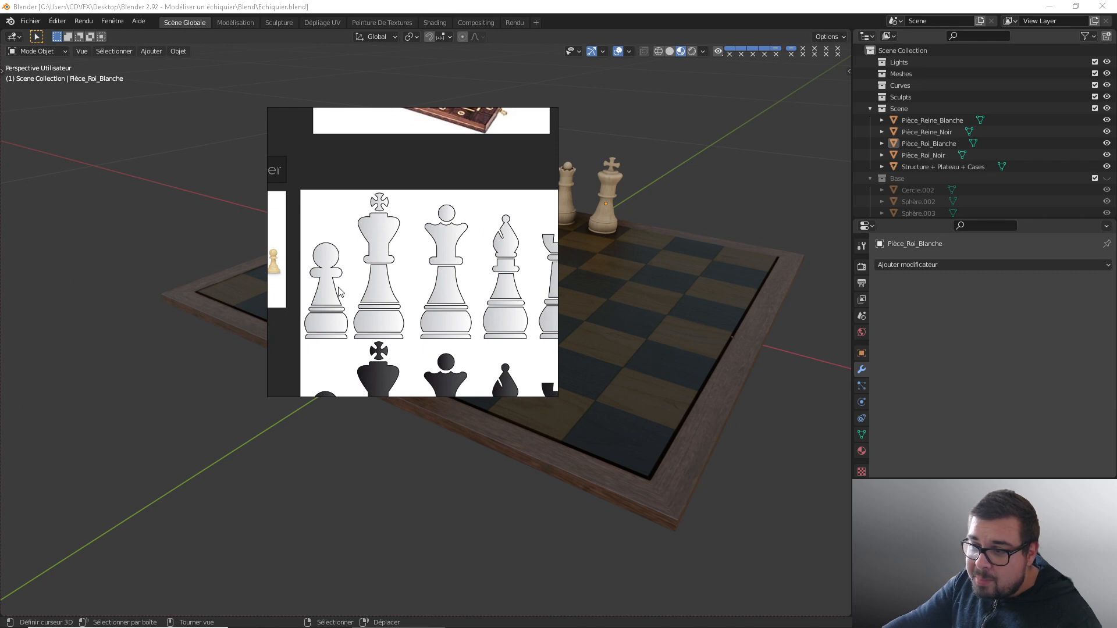
# Step: Examine the pawn in the chess piece reference image and move the reference window off the 3D view
pyautogui.scroll(4, 340, 291)
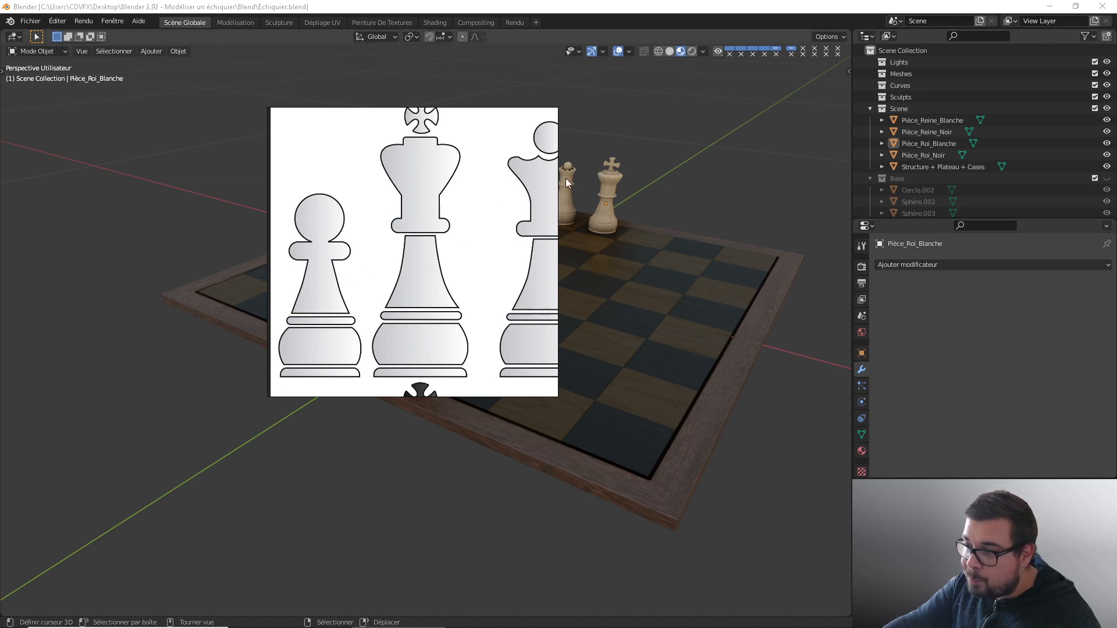
pyautogui.moveTo(487, 194); pyautogui.dragTo(0, 217, button='right')
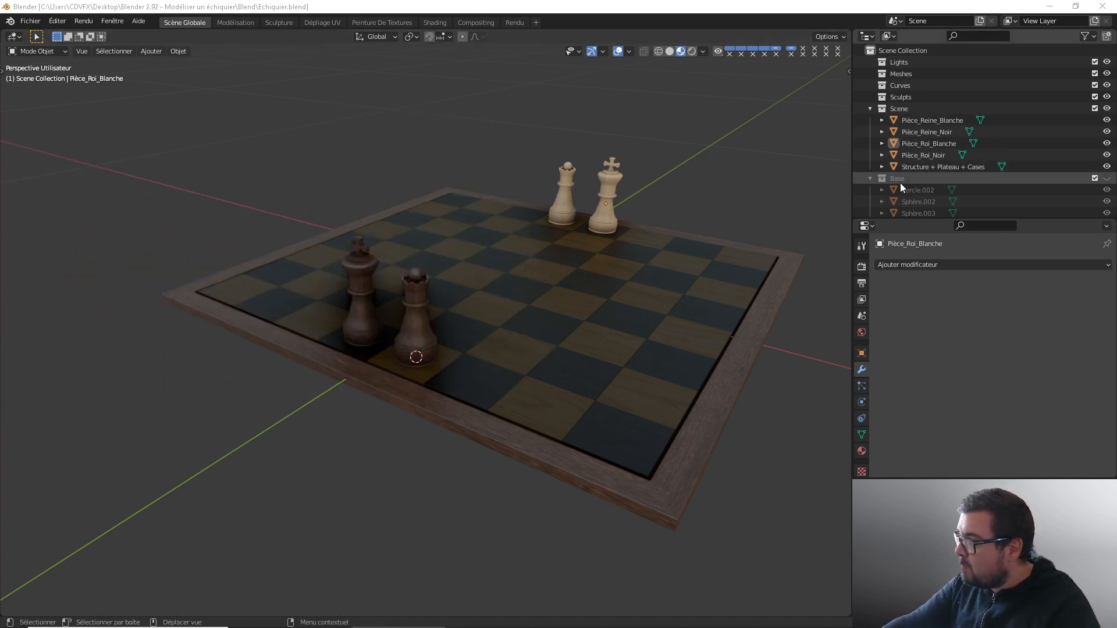
# Step: Show the hidden Base collection and select all the objects it contains
pyautogui.click(919, 178)
pyautogui.click(1107, 178)
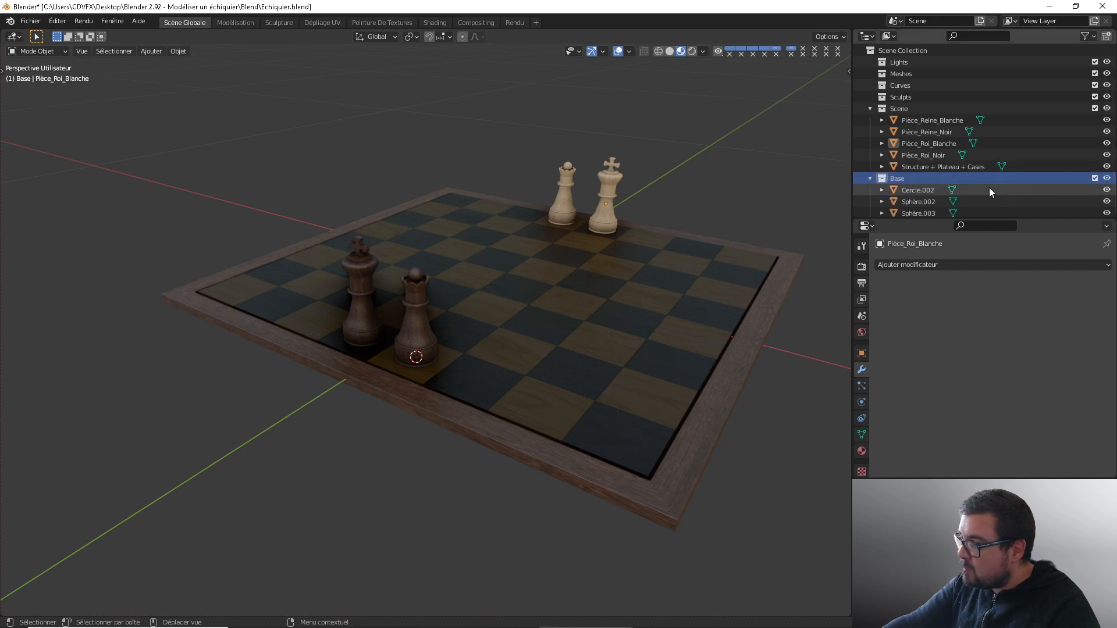
pyautogui.scroll(-1, 907, 175)
pyautogui.click(906, 172)
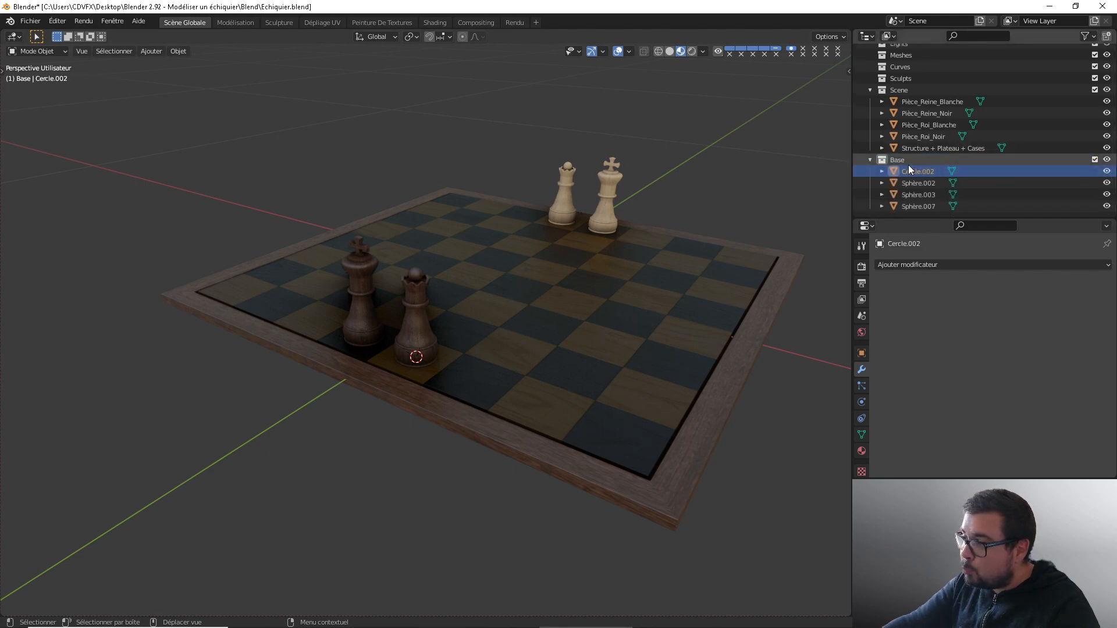
pyautogui.rightClick(900, 160)
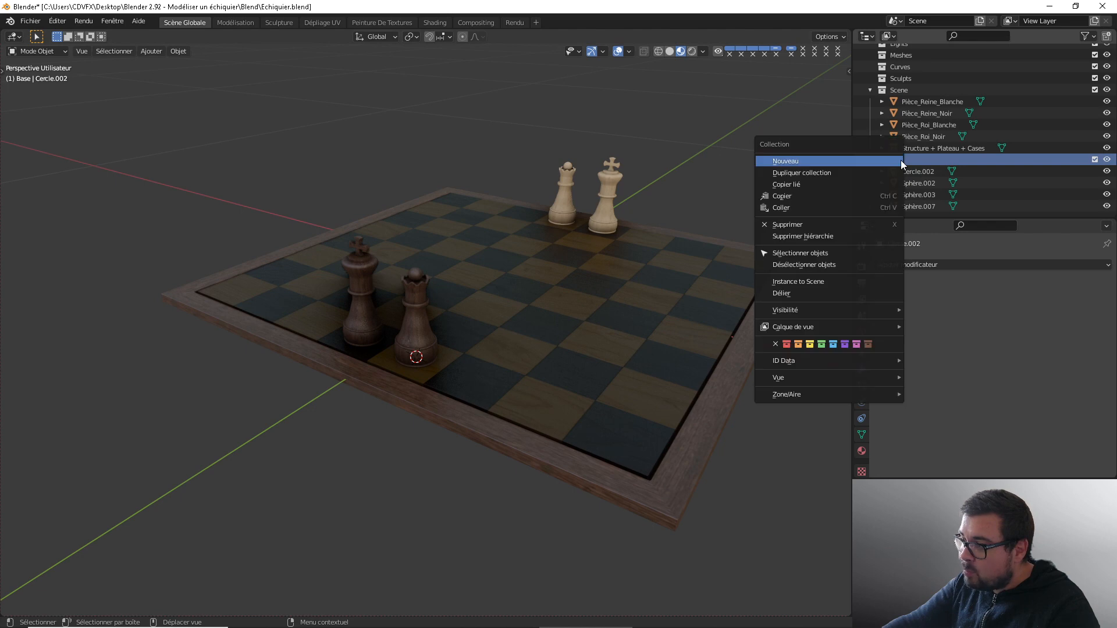
pyautogui.click(829, 256)
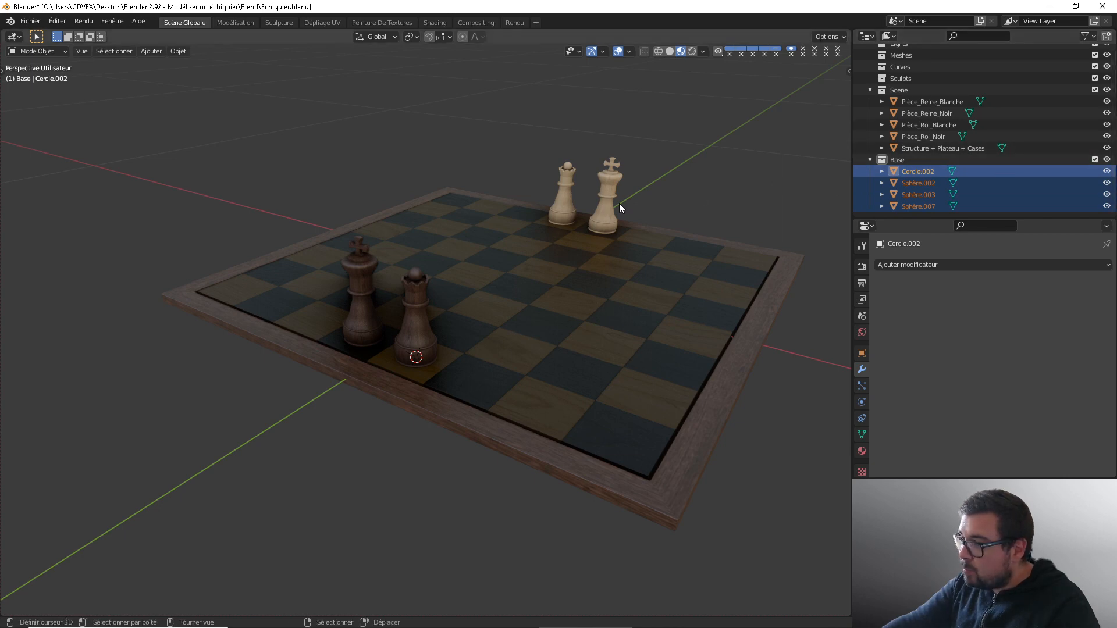
# Step: Duplicate the selected base parts and offset the copies about 0.2 m along the X axis
pyautogui.scroll(-5, 619, 204)
pyautogui.hotkey('shift', 'd')
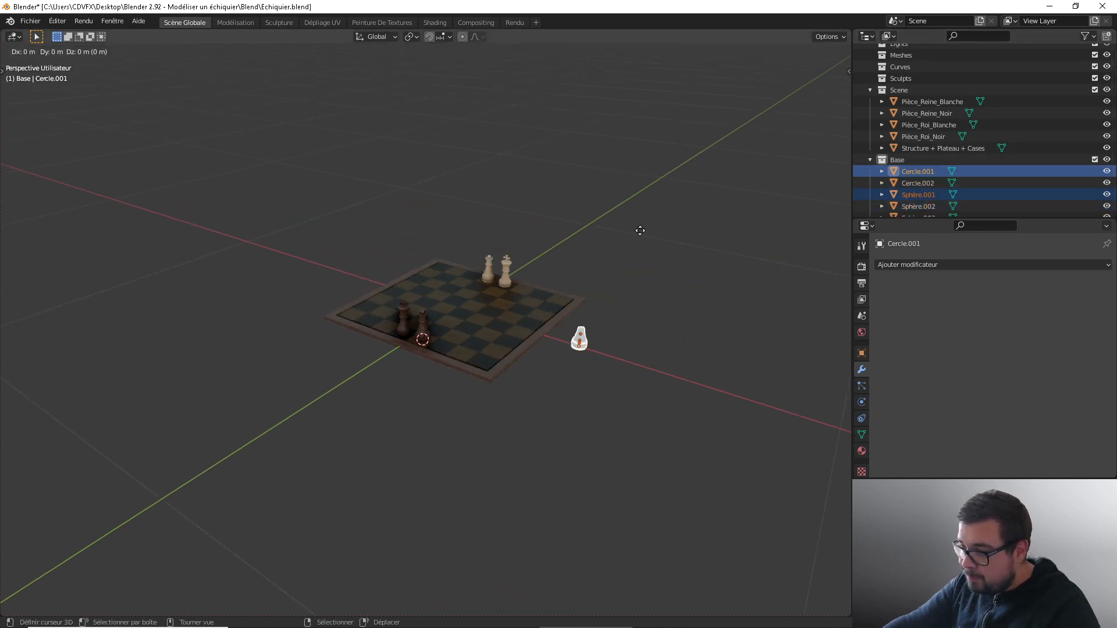
pyautogui.press('x')
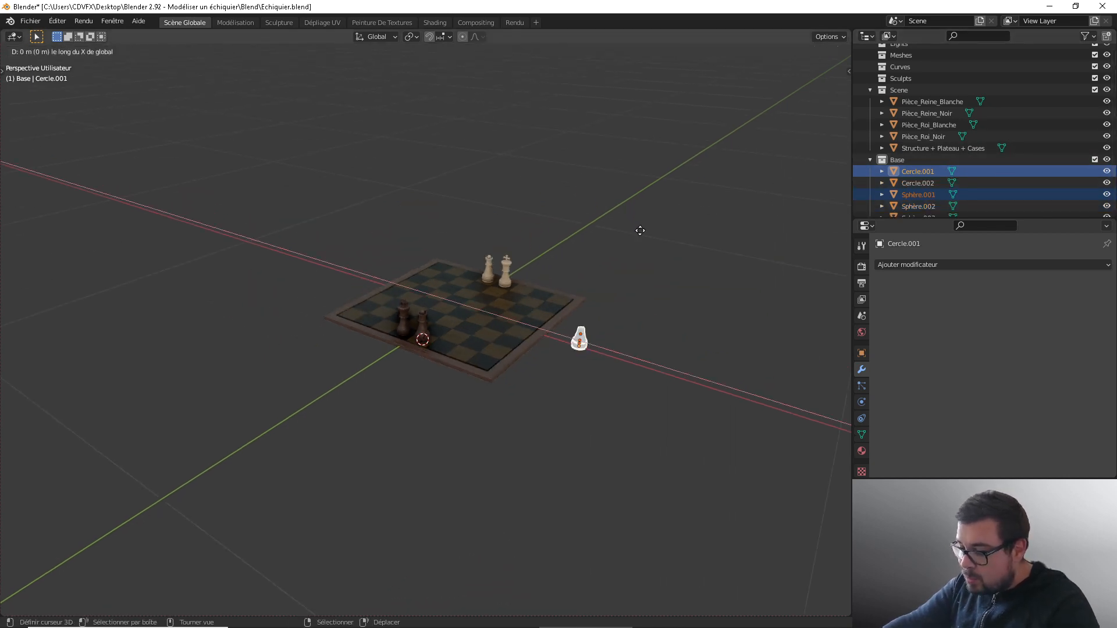
pyautogui.click(711, 259)
pyautogui.keyDown('shift'); pyautogui.moveTo(692, 359); pyautogui.dragTo(611, 300, button='middle'); pyautogui.keyUp('shift')
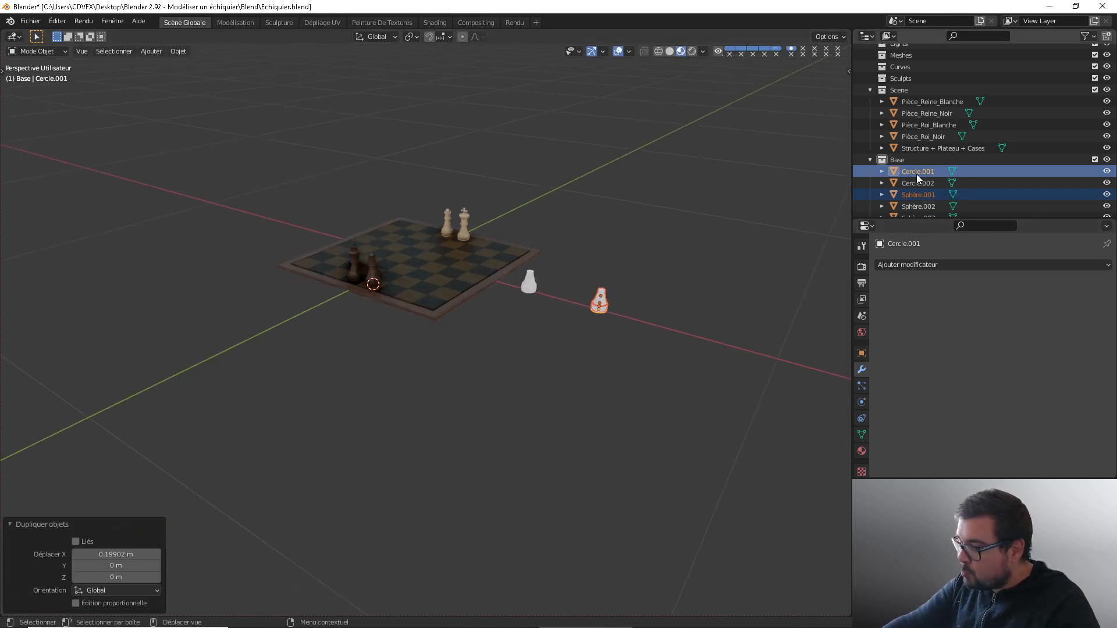
# Step: Move the duplicated parts to a new collection named Pions and collapse the Base collection
pyautogui.press('m')
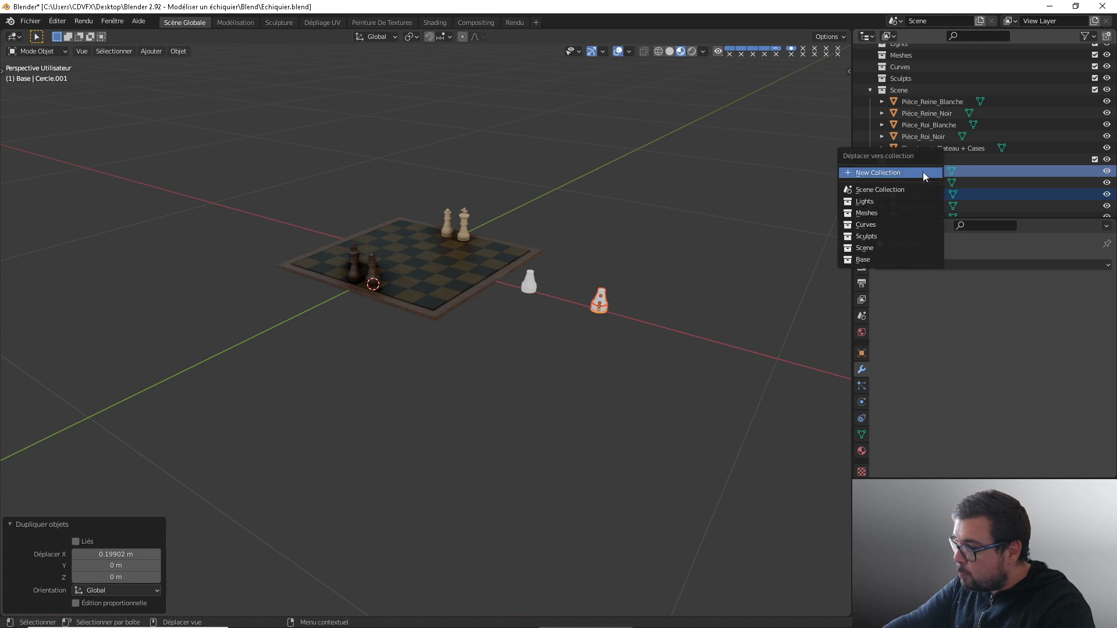
pyautogui.click(884, 173)
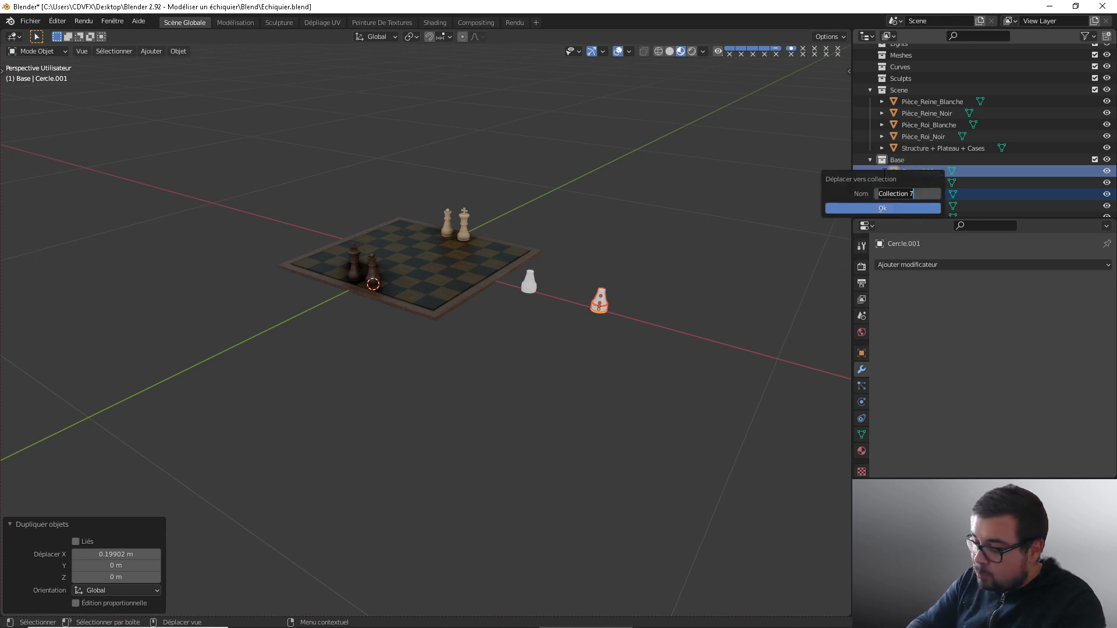
pyautogui.write('Pions')
pyautogui.press('Return')
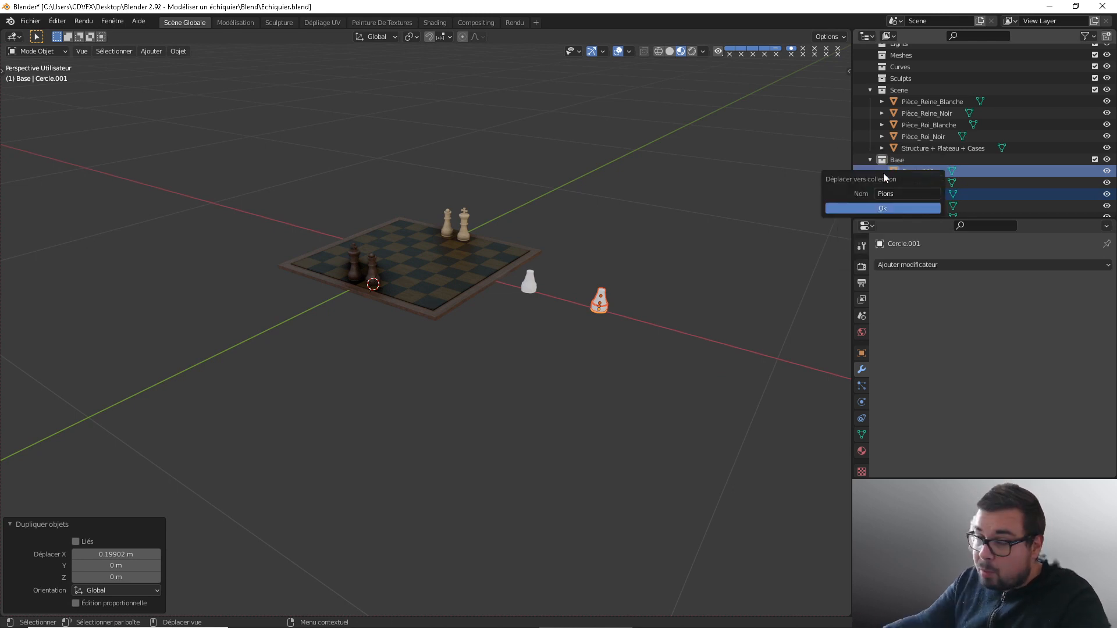
pyautogui.click(901, 207)
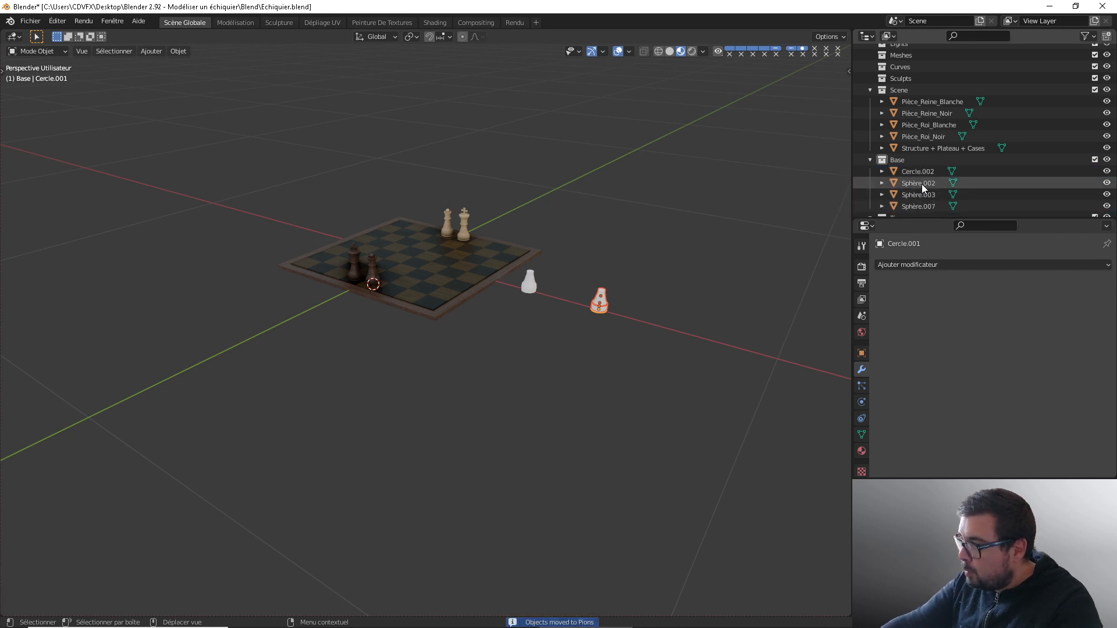
pyautogui.click(869, 159)
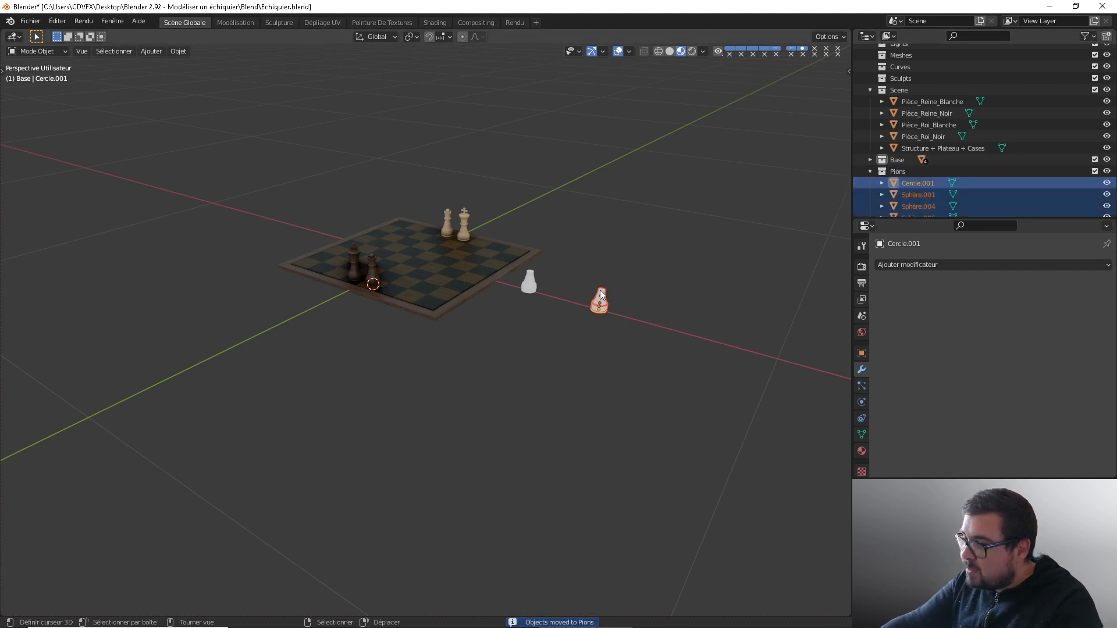
# Step: Isolate the duplicated parts in local front view and scale them uniformly by 0.85
pyautogui.press('KP_Divide')
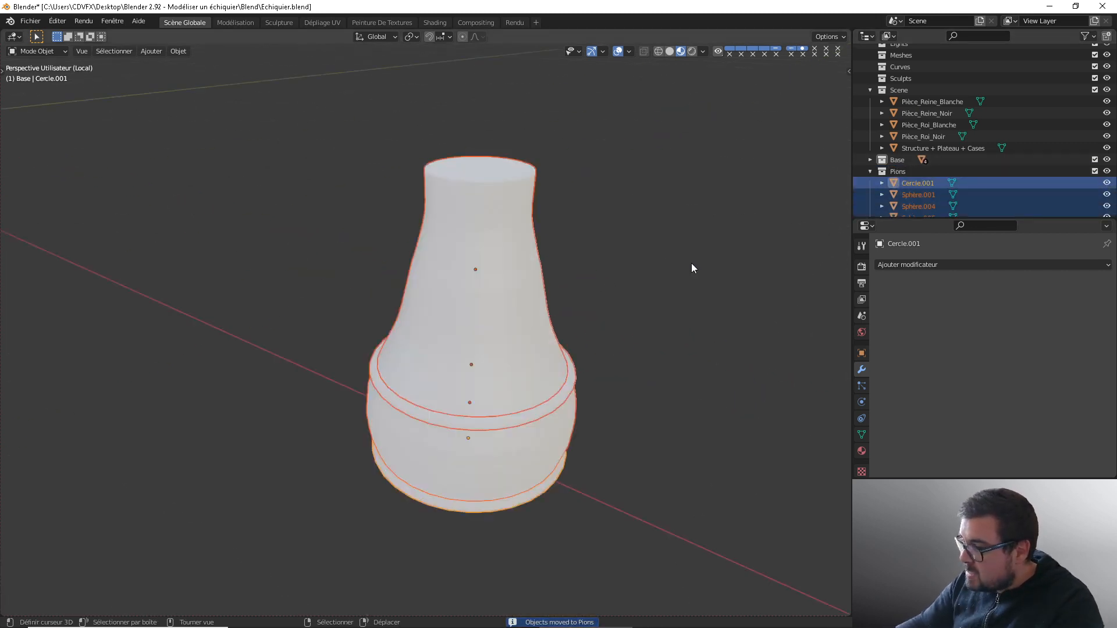
pyautogui.press('KP_1')
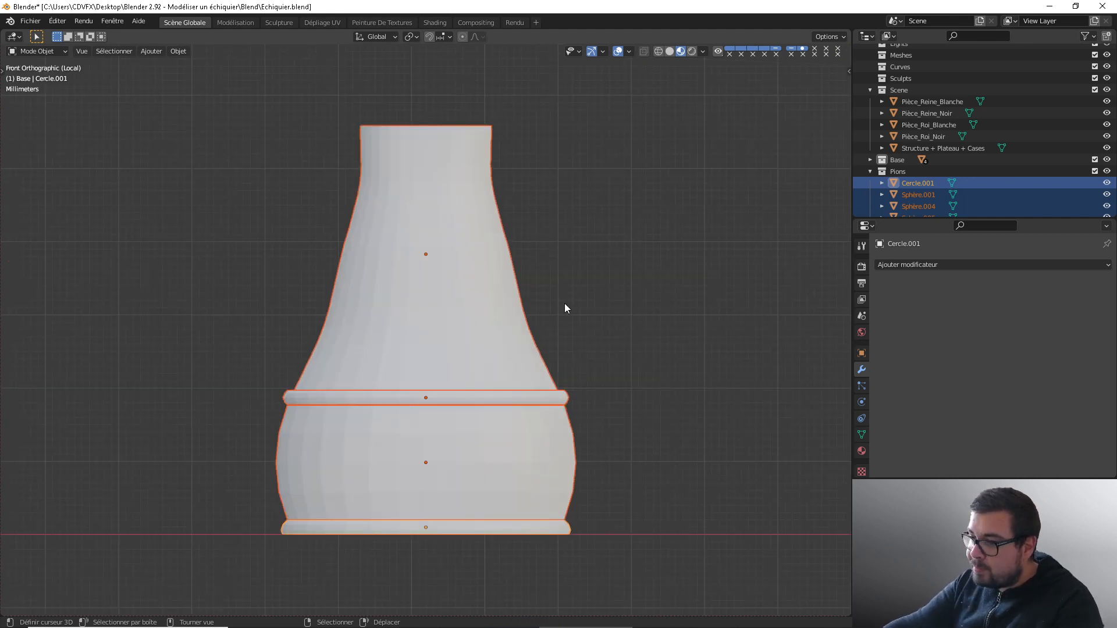
pyautogui.scroll(-6, 541, 307)
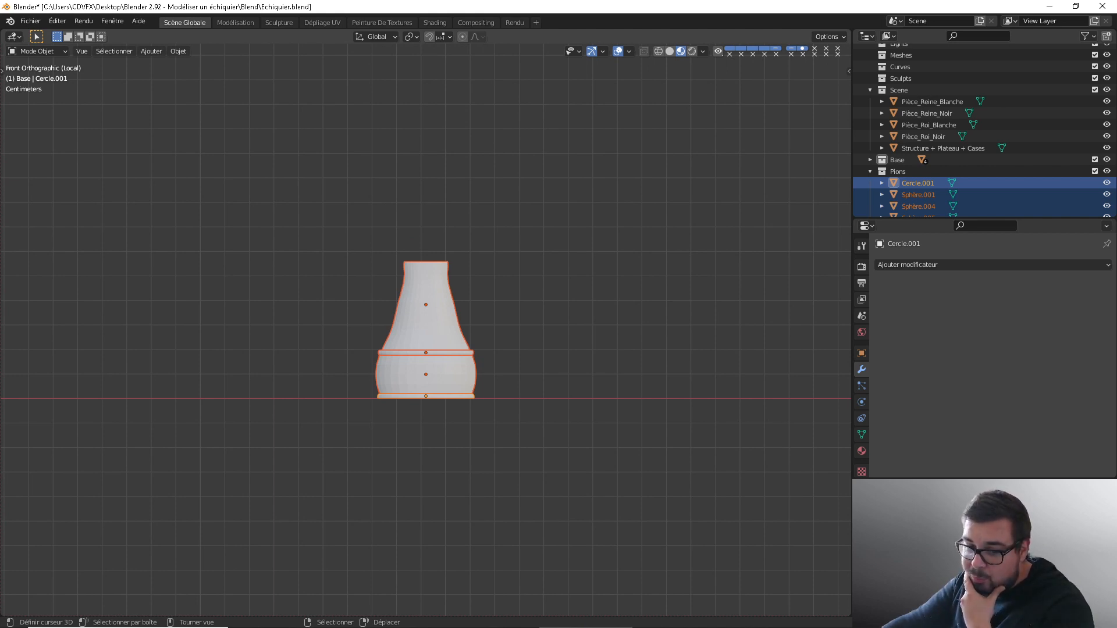
pyautogui.scroll(-1, 454, 332)
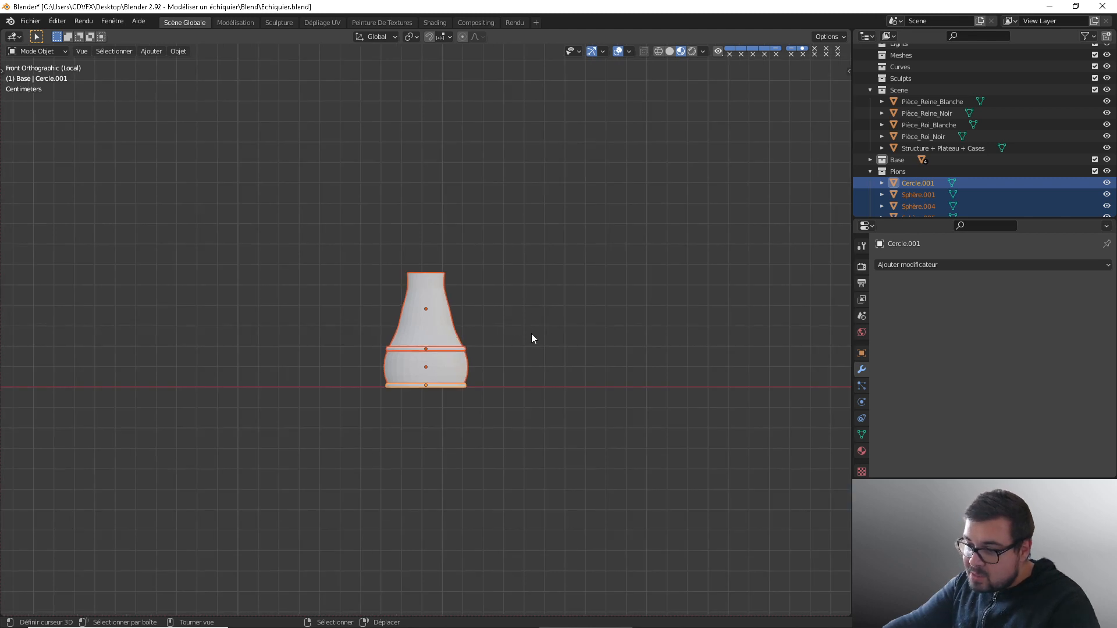
pyautogui.press('s')
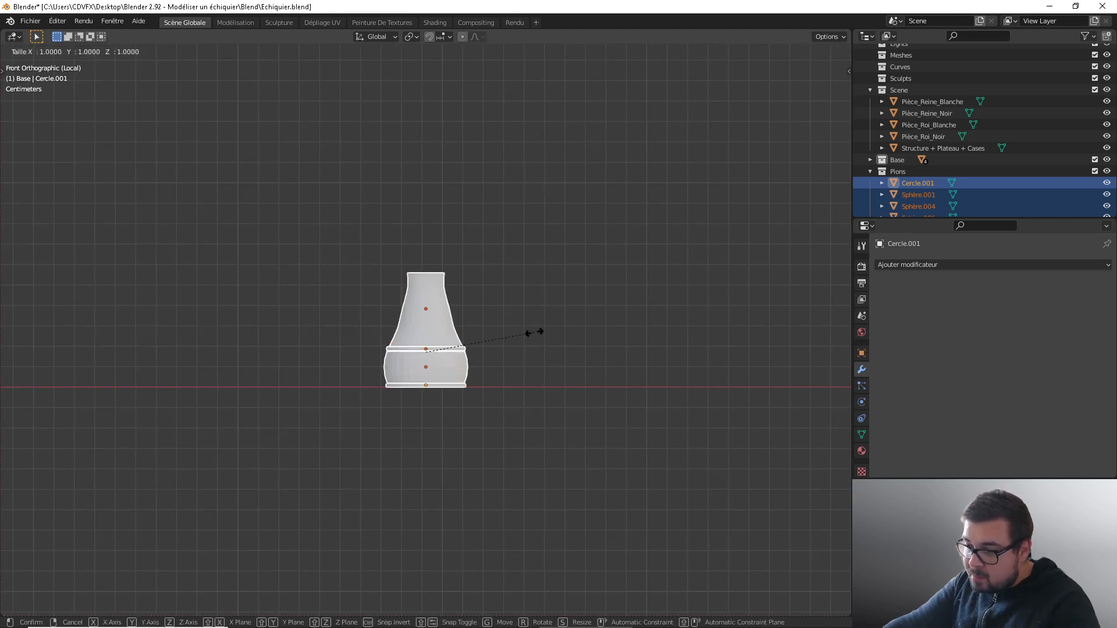
pyautogui.rightClick(534, 333)
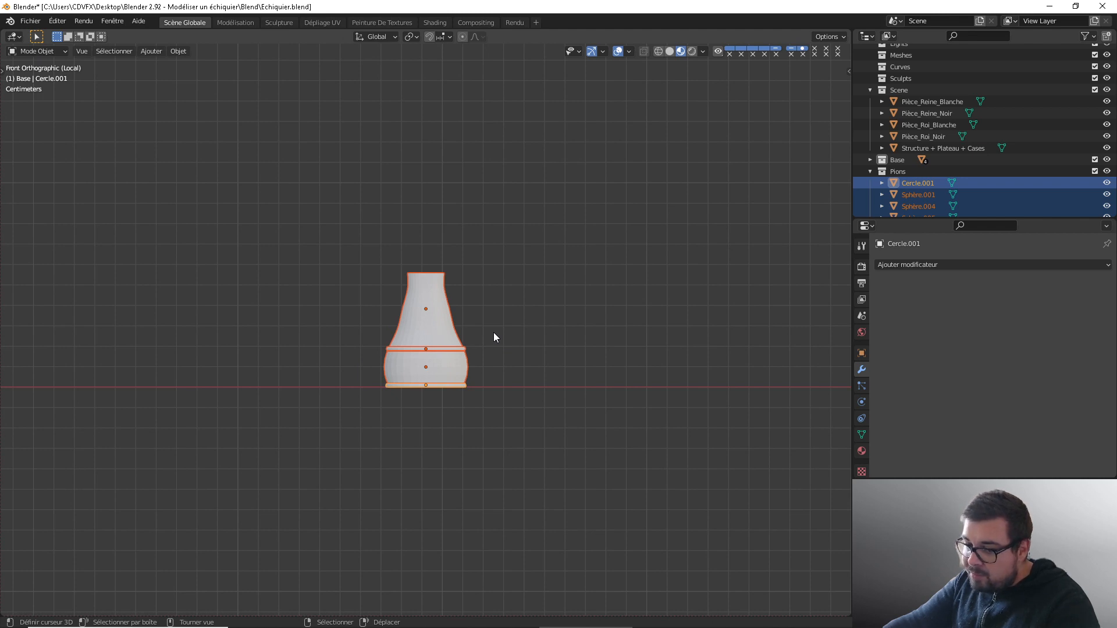
pyautogui.press('s')
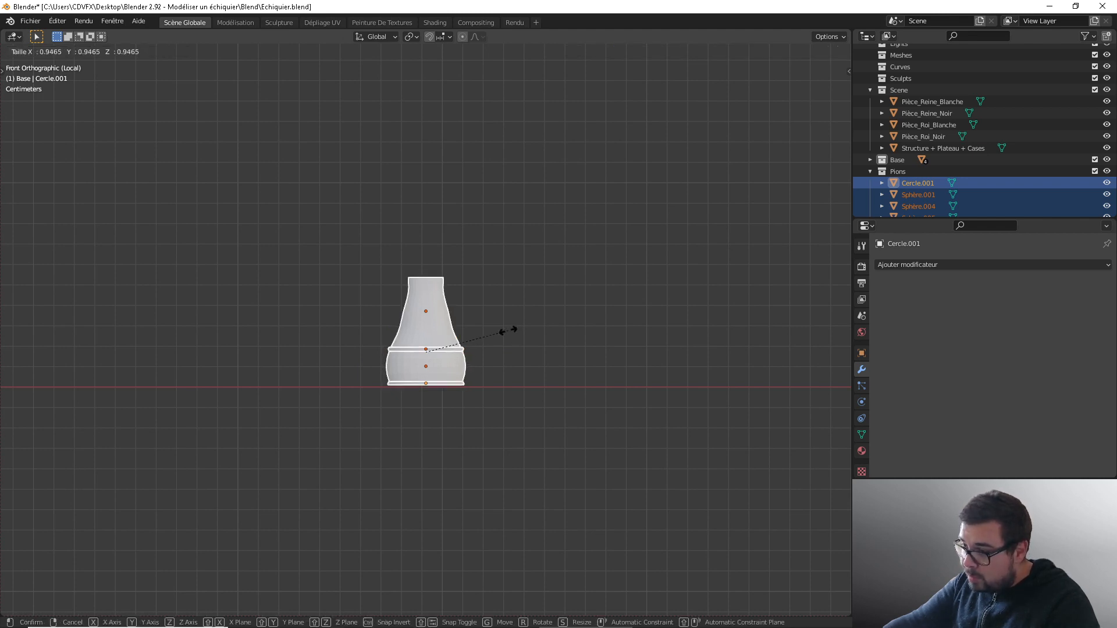
pyautogui.write('0.85')
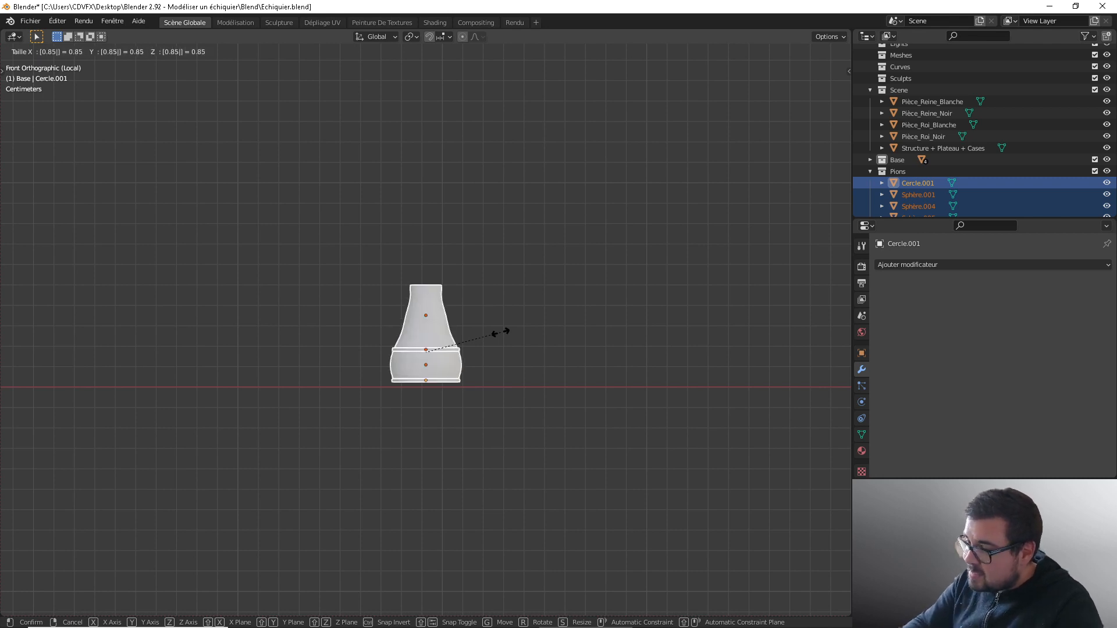
pyautogui.press('Return')
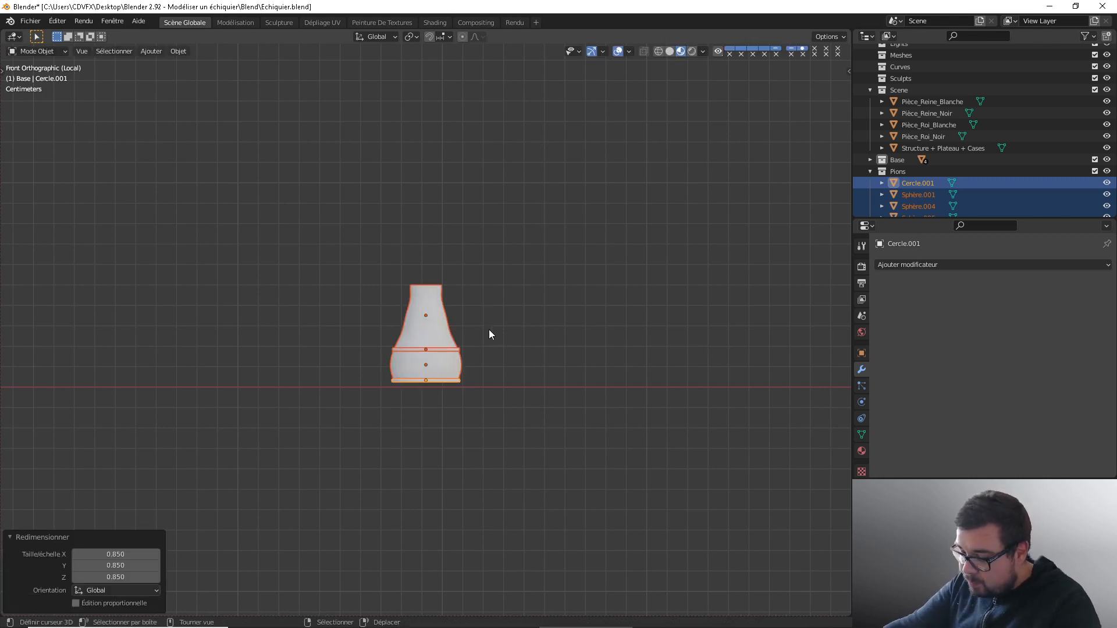
# Step: Move the scaled parts down the Z axis by about 0.002 m so the base meets the ground line
pyautogui.press('g')
pyautogui.press('z')
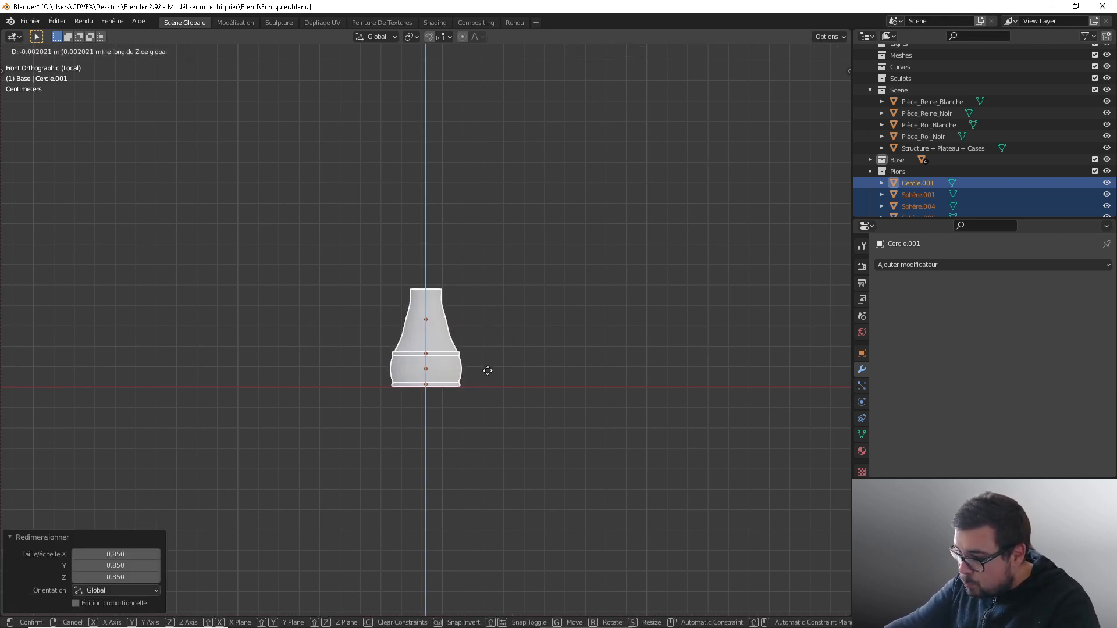
pyautogui.click(476, 386)
pyautogui.scroll(4, 469, 404)
pyautogui.scroll(4, 466, 401)
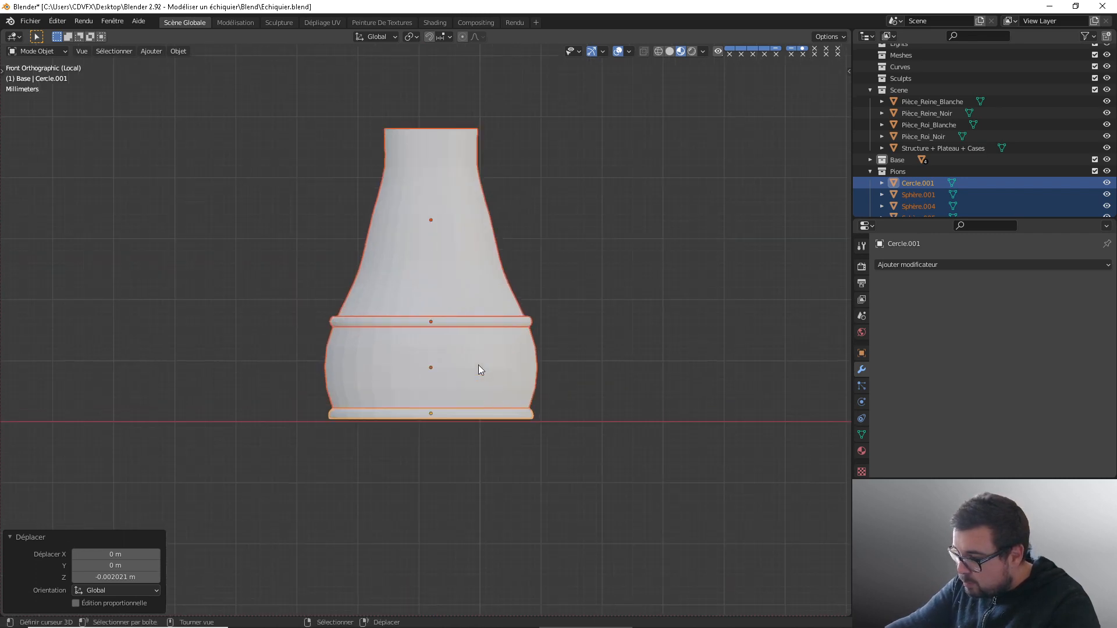
# Step: Enter edit mode on the parts, switch to edge selection and select the edge loop around the top of the neck
pyautogui.scroll(-4, 477, 342)
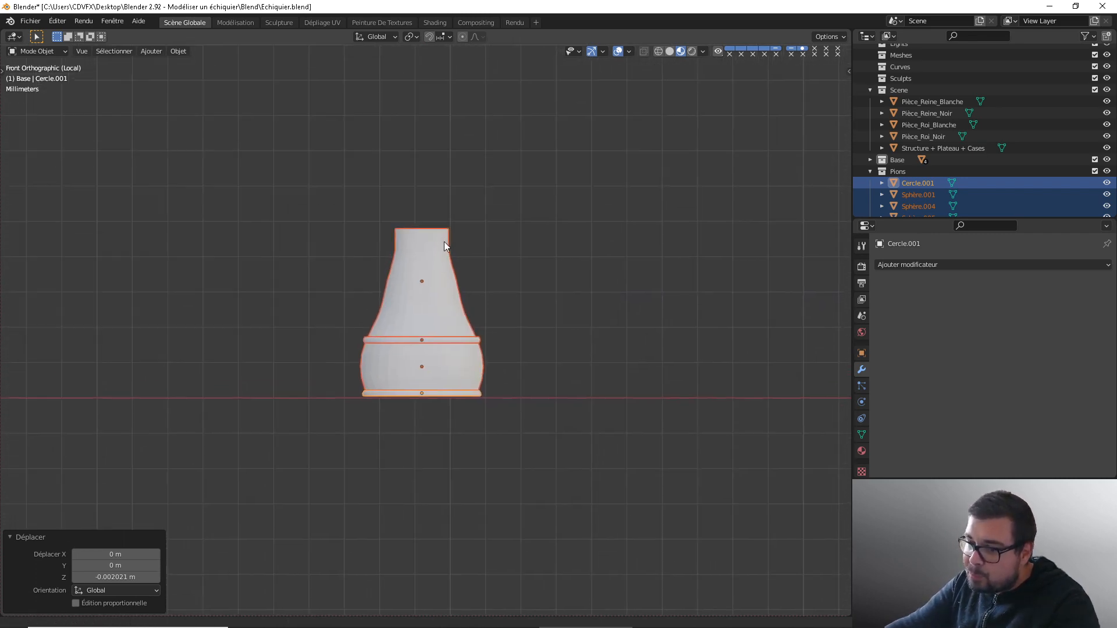
pyautogui.scroll(1, 423, 261)
pyautogui.scroll(2, 424, 254)
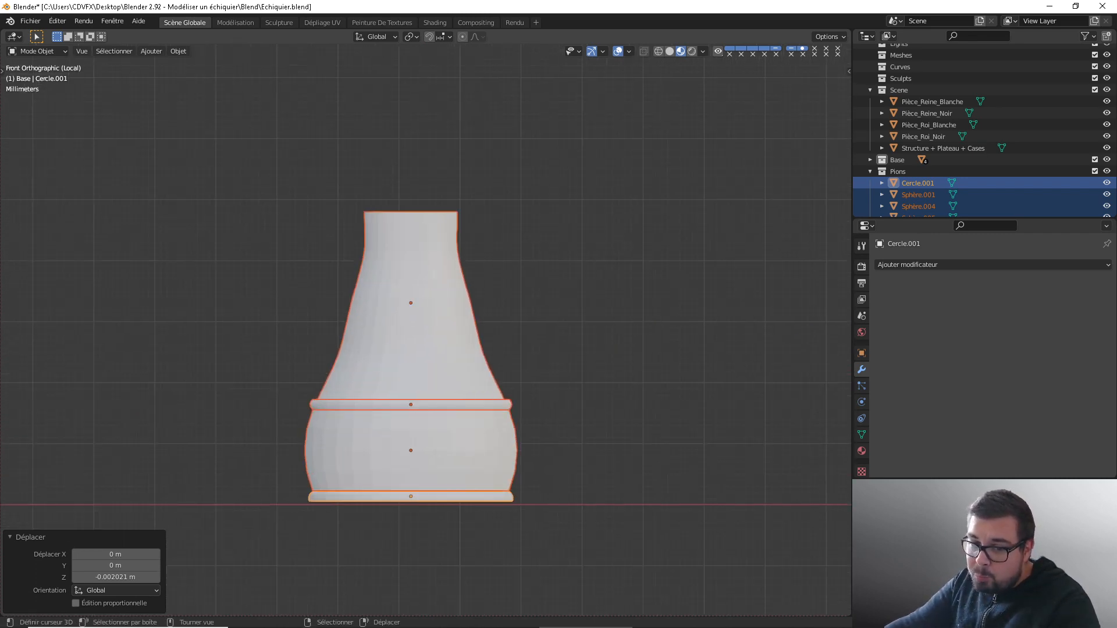
pyautogui.keyDown('shift'); pyautogui.scroll(3, 406, 214); pyautogui.keyUp('shift')
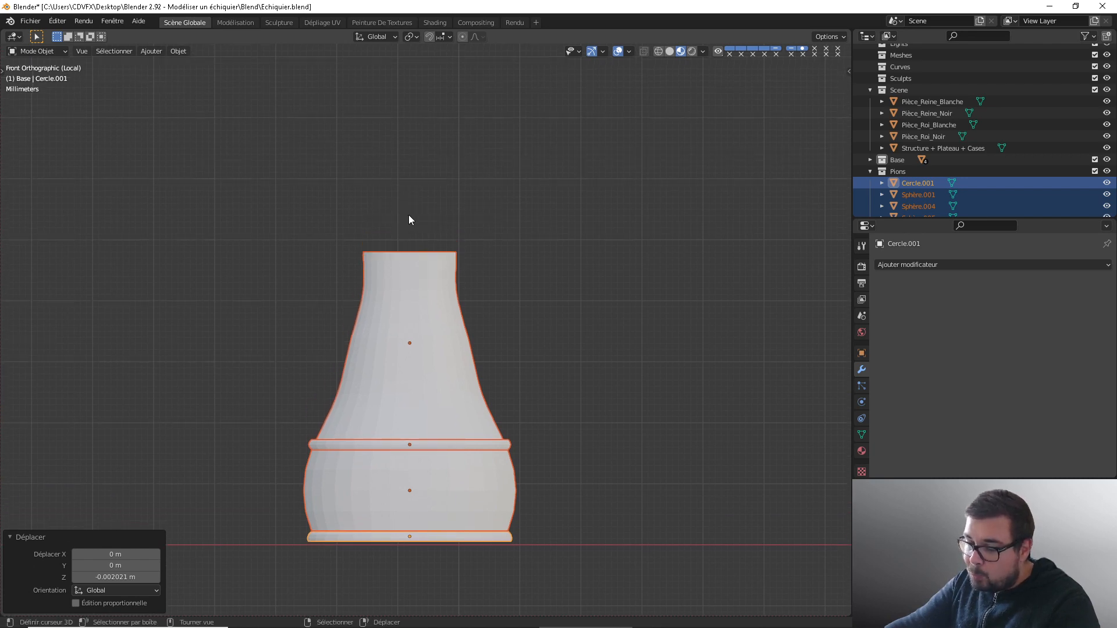
pyautogui.scroll(-2, 452, 281)
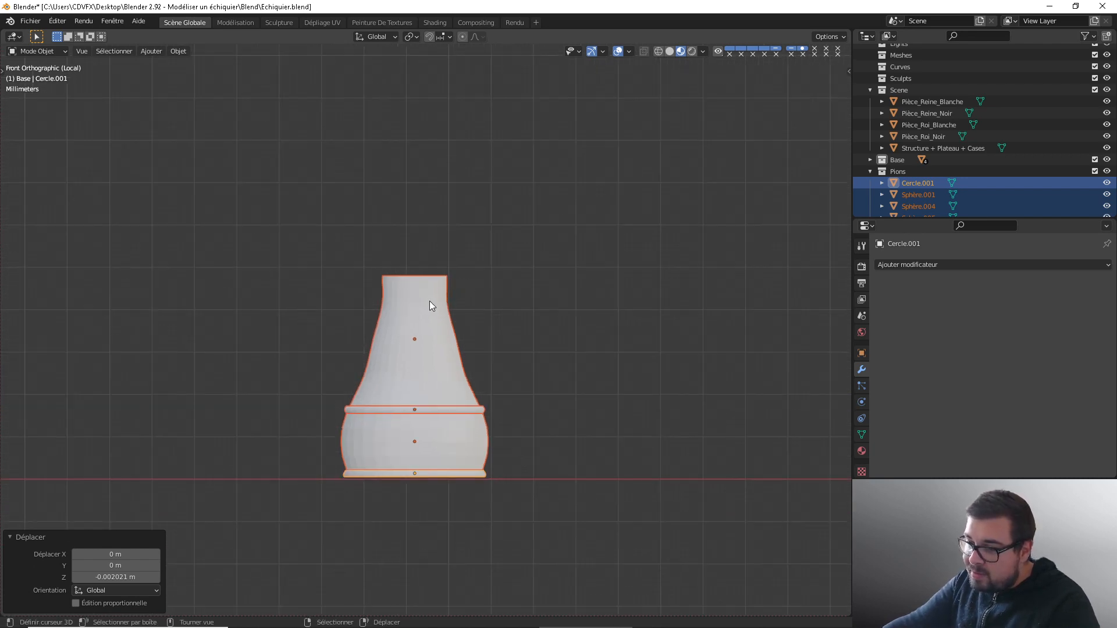
pyautogui.press('Tab')
pyautogui.scroll(2, 427, 297)
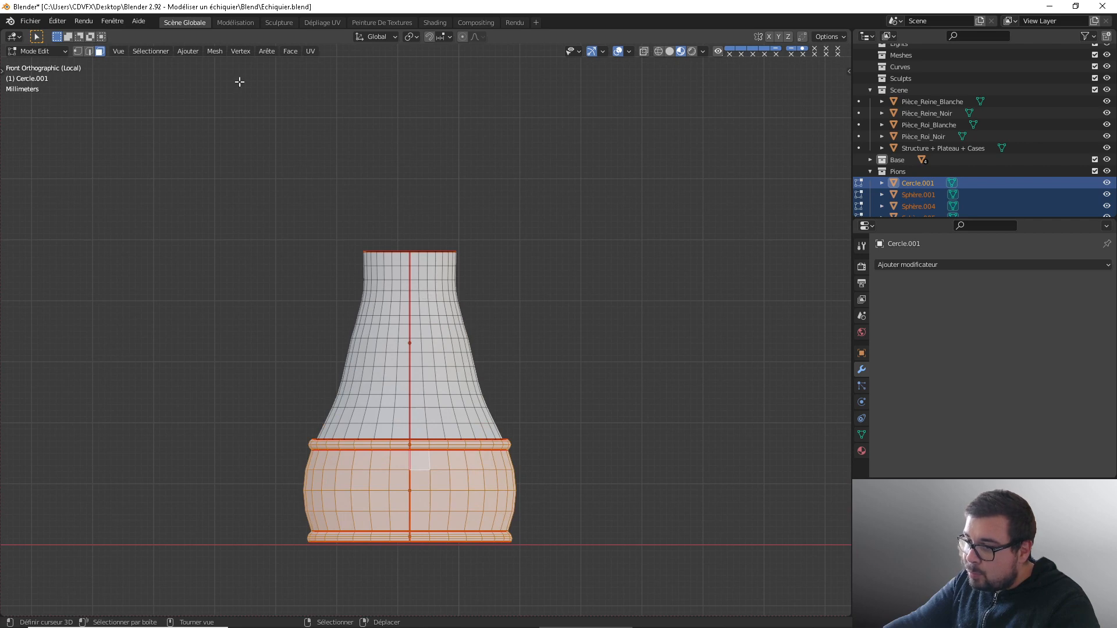
pyautogui.click(89, 51)
pyautogui.moveTo(472, 209); pyautogui.dragTo(450, 255, button='middle')
pyautogui.scroll(2, 438, 274)
pyautogui.rightClick(425, 258)
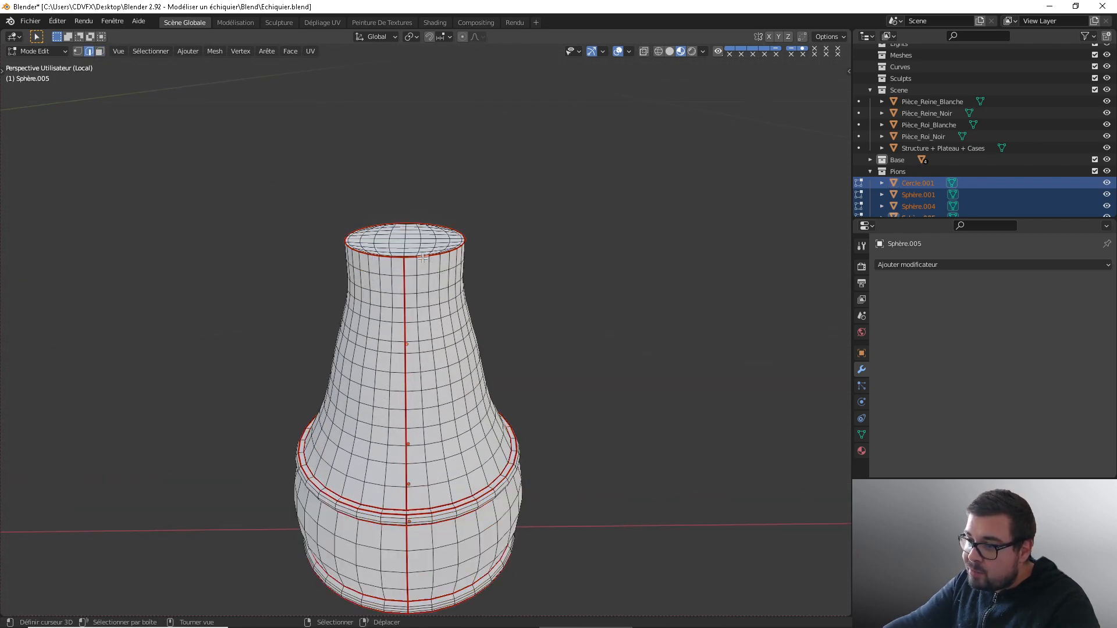
pyautogui.keyDown('alt'); pyautogui.rightClick(443, 251); pyautogui.keyUp('alt')
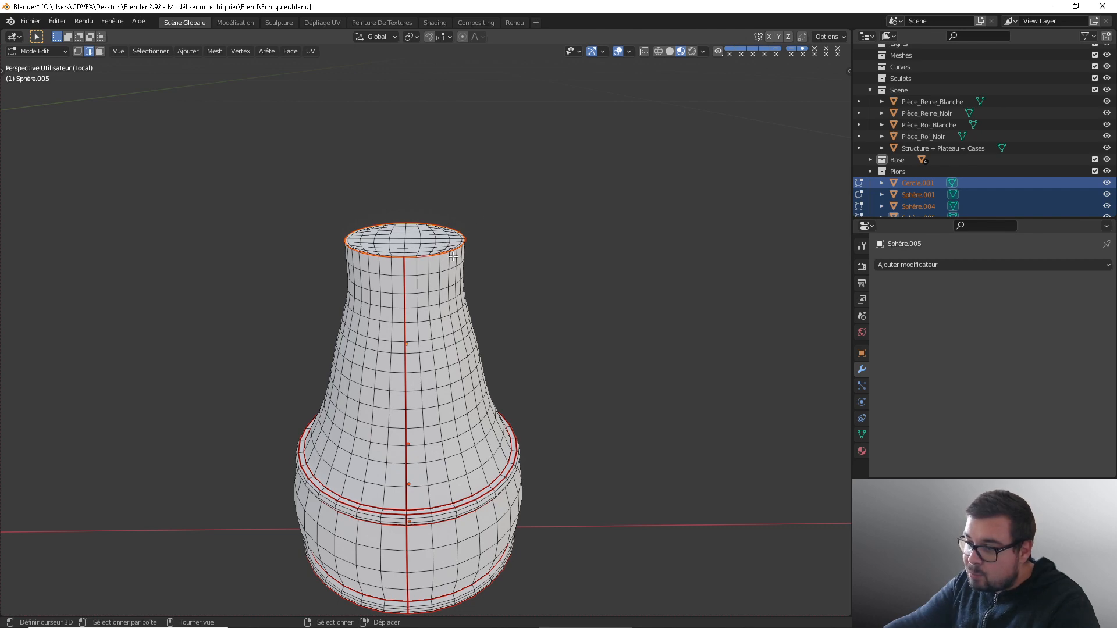
# Step: Scale the neck's top edge loop by about 1.118 with proportional editing and an influence size of about 0.03
pyautogui.scroll(5, 453, 256)
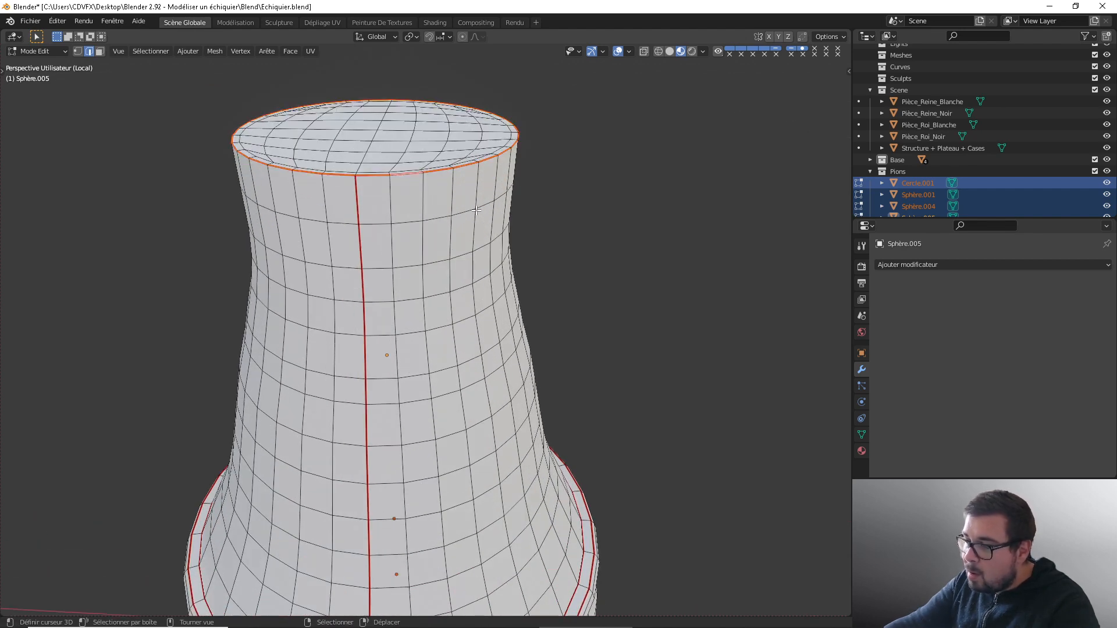
pyautogui.press('KP_1')
pyautogui.scroll(-4, 611, 132)
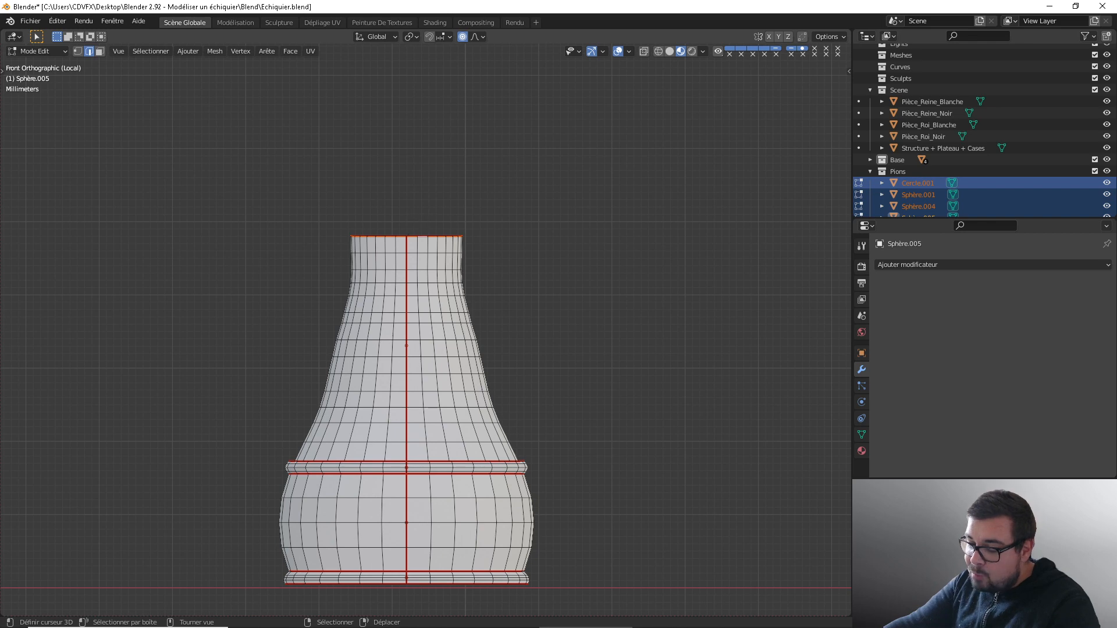
pyautogui.press('s')
pyautogui.scroll(-4, 422, 221)
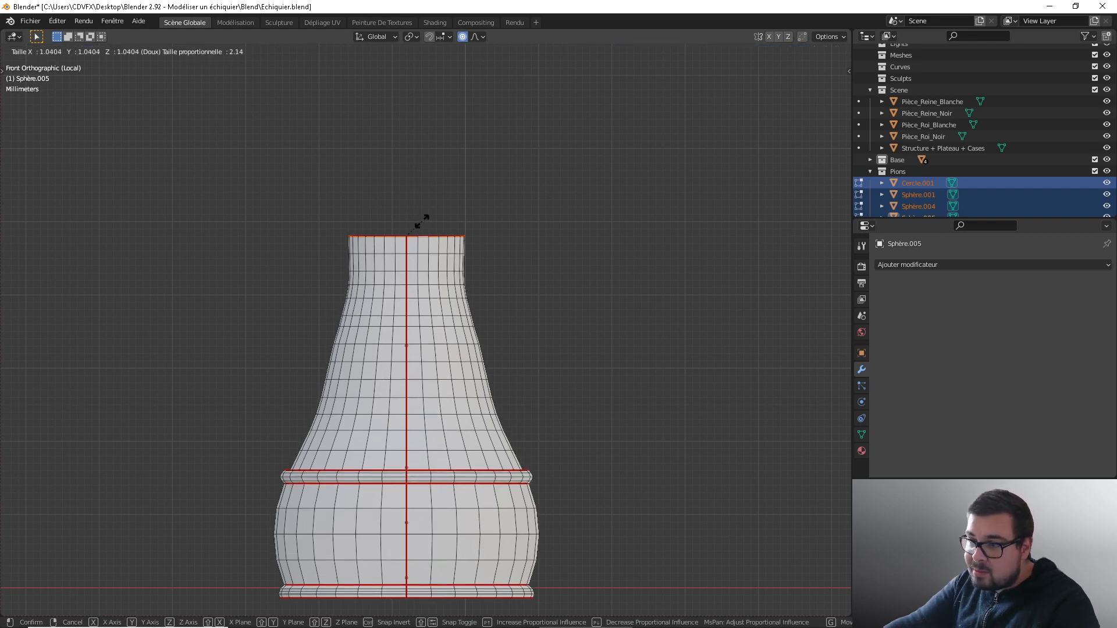
pyautogui.scroll(20, 423, 220)
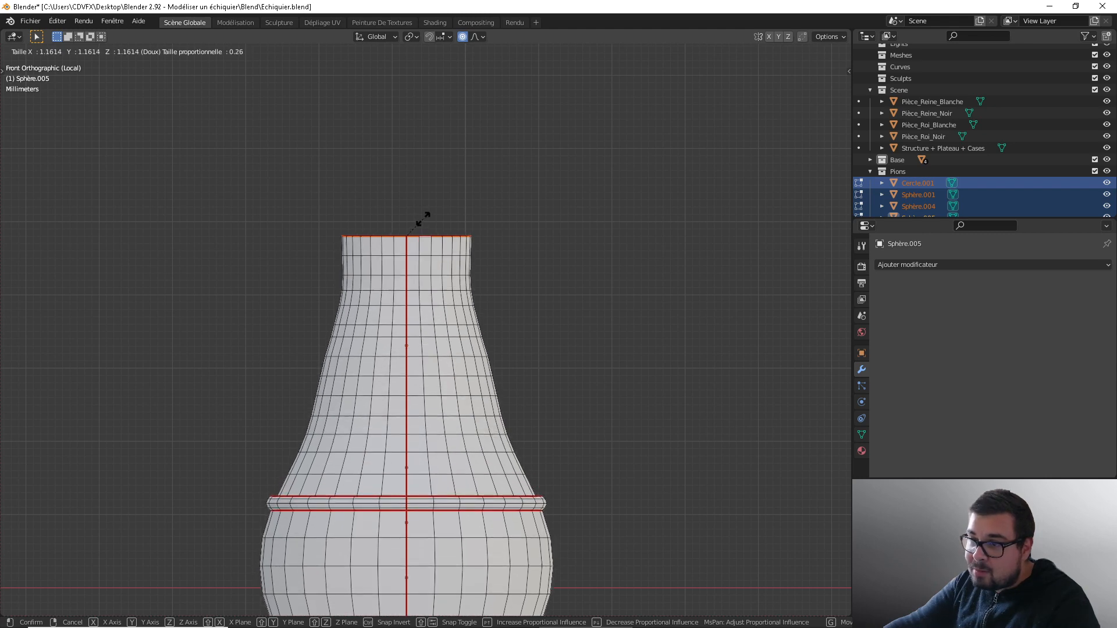
pyautogui.scroll(15, 423, 221)
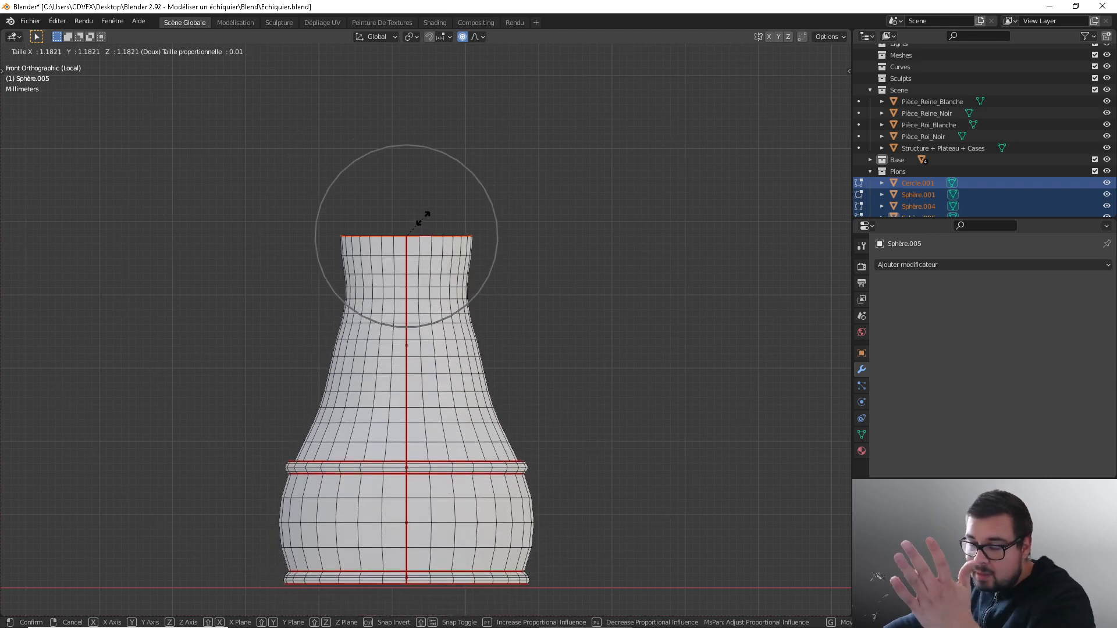
pyautogui.scroll(-2, 423, 220)
pyautogui.scroll(-3, 423, 220)
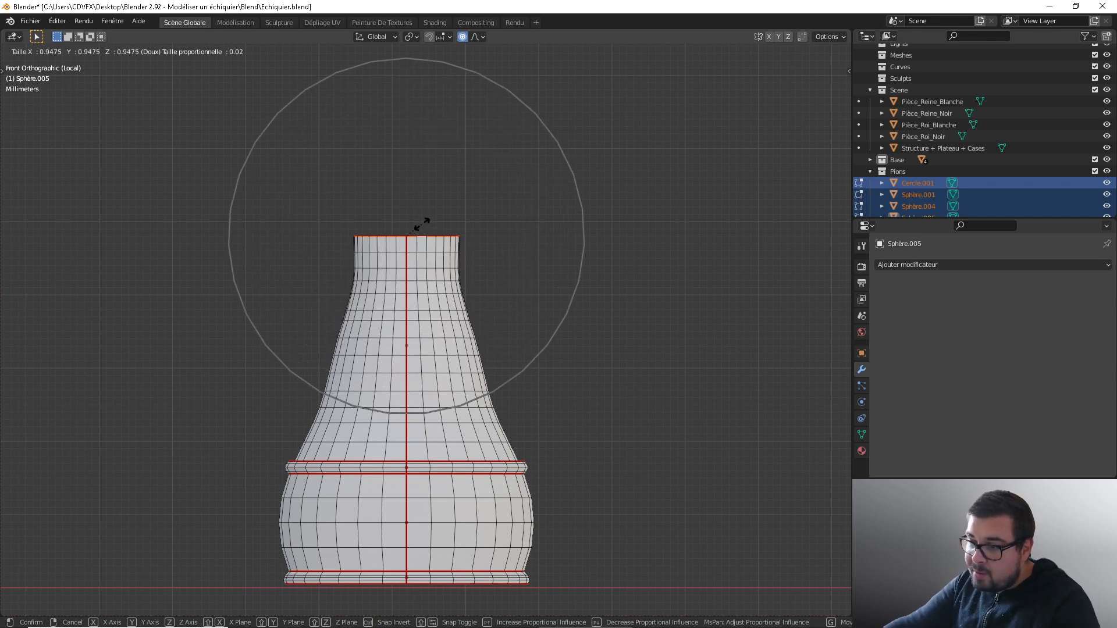
pyautogui.scroll(-2, 421, 231)
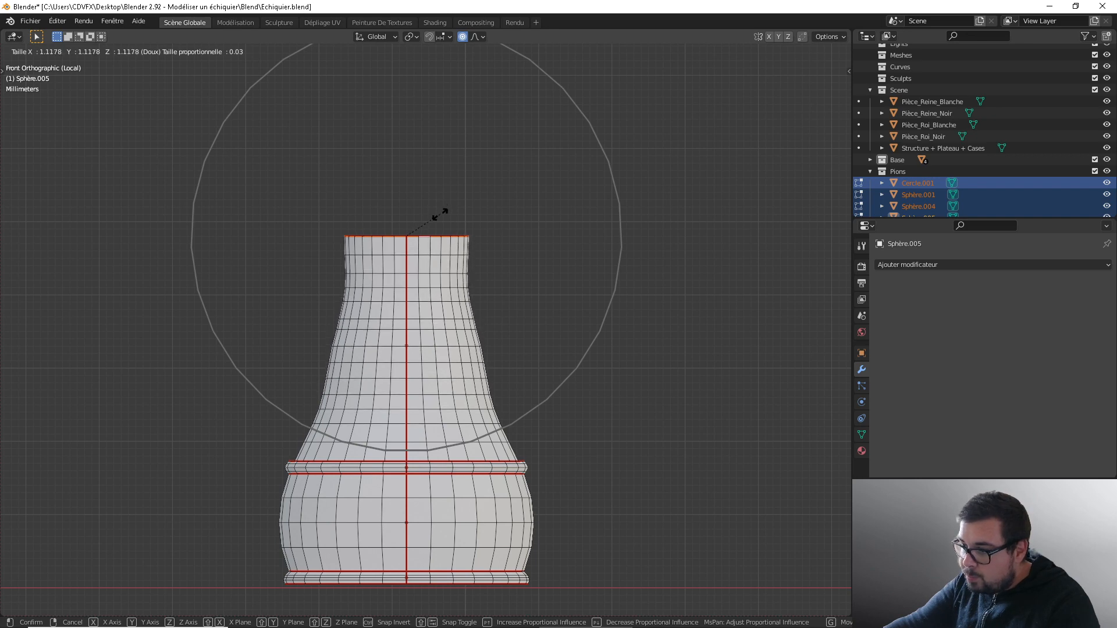
pyautogui.click(438, 210)
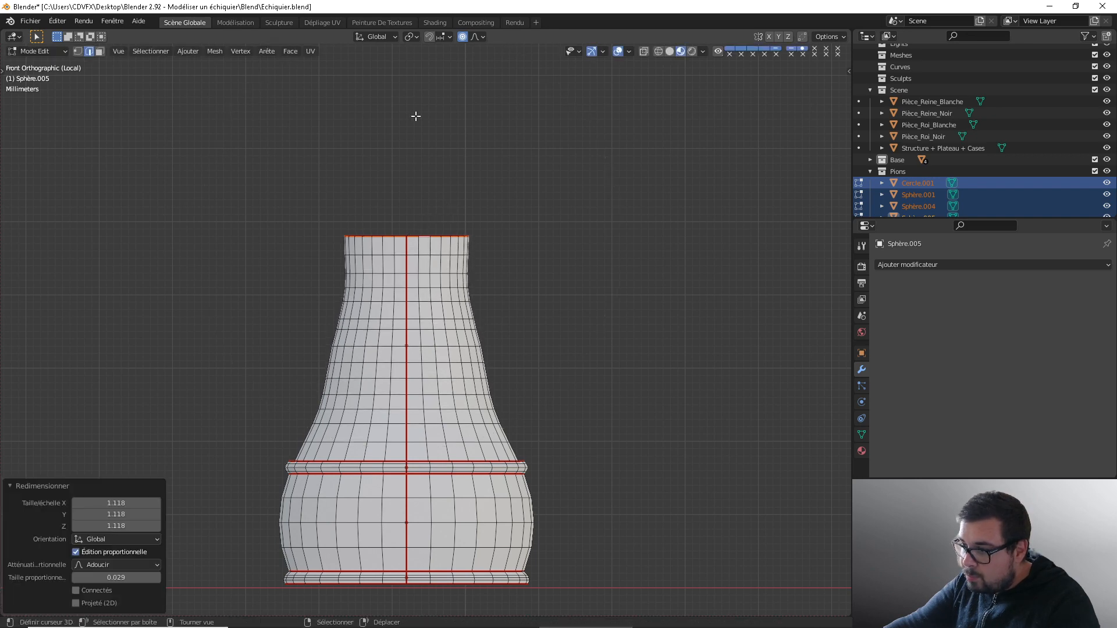
# Step: Select all horizontal edge loops of the neck above the collar and smooth them with LoopTools Relax
pyautogui.hotkey('alt', 'a')
pyautogui.keyDown('alt'); pyautogui.rightClick(399, 442); pyautogui.keyUp('alt')
pyautogui.keyDown('alt'); pyautogui.keyDown('shift'); pyautogui.rightClick(400, 424); pyautogui.keyUp('shift'); pyautogui.keyUp('alt')
pyautogui.keyDown('alt'); pyautogui.keyDown('shift'); pyautogui.rightClick(401, 409); pyautogui.keyUp('shift'); pyautogui.keyUp('alt')
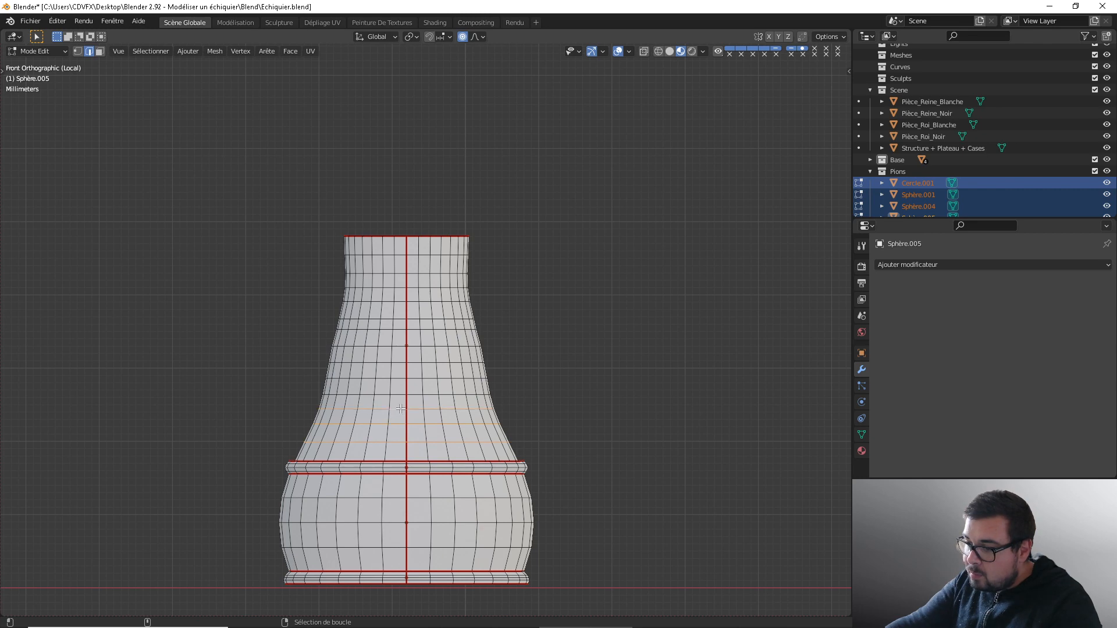
pyautogui.keyDown('alt'); pyautogui.keyDown('shift'); pyautogui.rightClick(399, 395); pyautogui.keyUp('shift'); pyautogui.keyUp('alt')
pyautogui.keyDown('alt'); pyautogui.keyDown('shift'); pyautogui.rightClick(399, 379); pyautogui.keyUp('shift'); pyautogui.keyUp('alt')
pyautogui.keyDown('alt'); pyautogui.keyDown('shift'); pyautogui.rightClick(400, 362); pyautogui.keyUp('shift'); pyautogui.keyUp('alt')
pyautogui.keyDown('alt'); pyautogui.keyDown('shift'); pyautogui.rightClick(400, 348); pyautogui.keyUp('shift'); pyautogui.keyUp('alt')
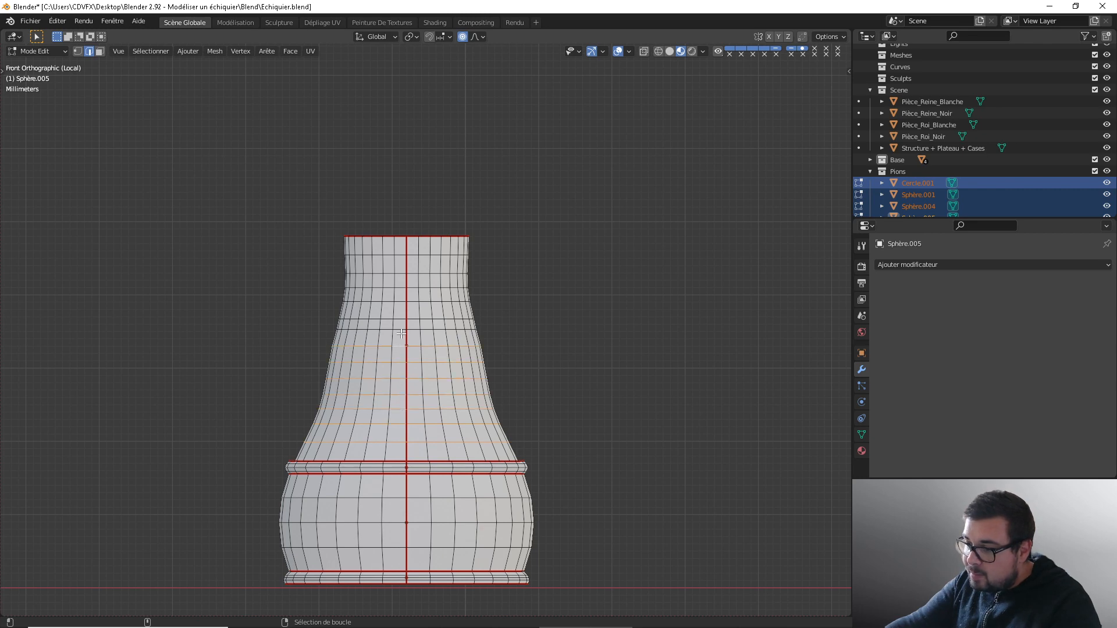
pyautogui.keyDown('alt'); pyautogui.keyDown('shift'); pyautogui.rightClick(402, 332); pyautogui.keyUp('shift'); pyautogui.keyUp('alt')
pyautogui.keyDown('alt'); pyautogui.keyDown('shift'); pyautogui.rightClick(401, 319); pyautogui.keyUp('shift'); pyautogui.keyUp('alt')
pyautogui.keyDown('alt'); pyautogui.keyDown('shift'); pyautogui.rightClick(399, 302); pyautogui.keyUp('shift'); pyautogui.keyUp('alt')
pyautogui.keyDown('alt'); pyautogui.keyDown('shift'); pyautogui.rightClick(400, 289); pyautogui.keyUp('shift'); pyautogui.keyUp('alt')
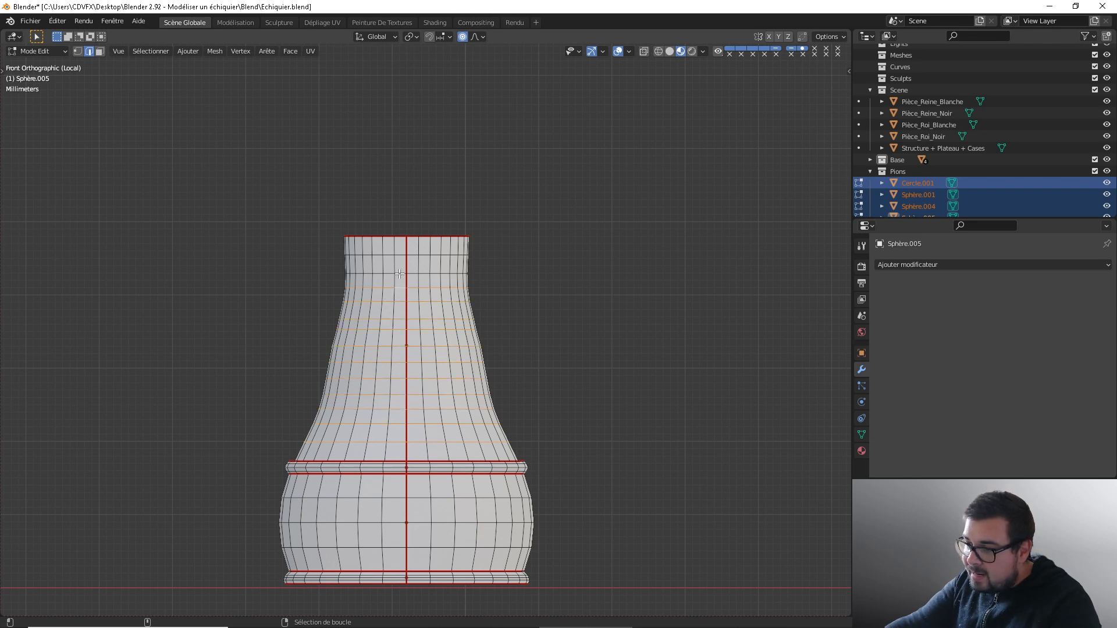
pyautogui.keyDown('alt'); pyautogui.keyDown('shift'); pyautogui.rightClick(399, 273); pyautogui.keyUp('shift'); pyautogui.keyUp('alt')
pyautogui.keyDown('alt'); pyautogui.keyDown('shift'); pyautogui.rightClick(399, 258); pyautogui.keyUp('shift'); pyautogui.keyUp('alt')
pyautogui.keyDown('alt'); pyautogui.keyDown('shift'); pyautogui.rightClick(400, 241); pyautogui.keyUp('shift'); pyautogui.keyUp('alt')
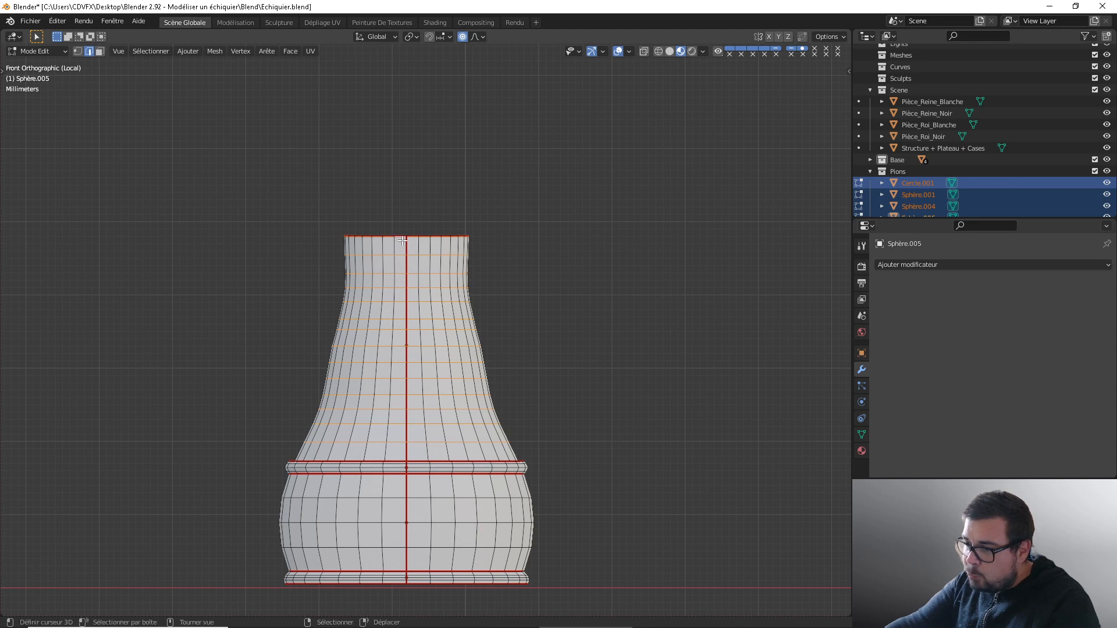
pyautogui.press('w')
pyautogui.moveTo(401, 235)
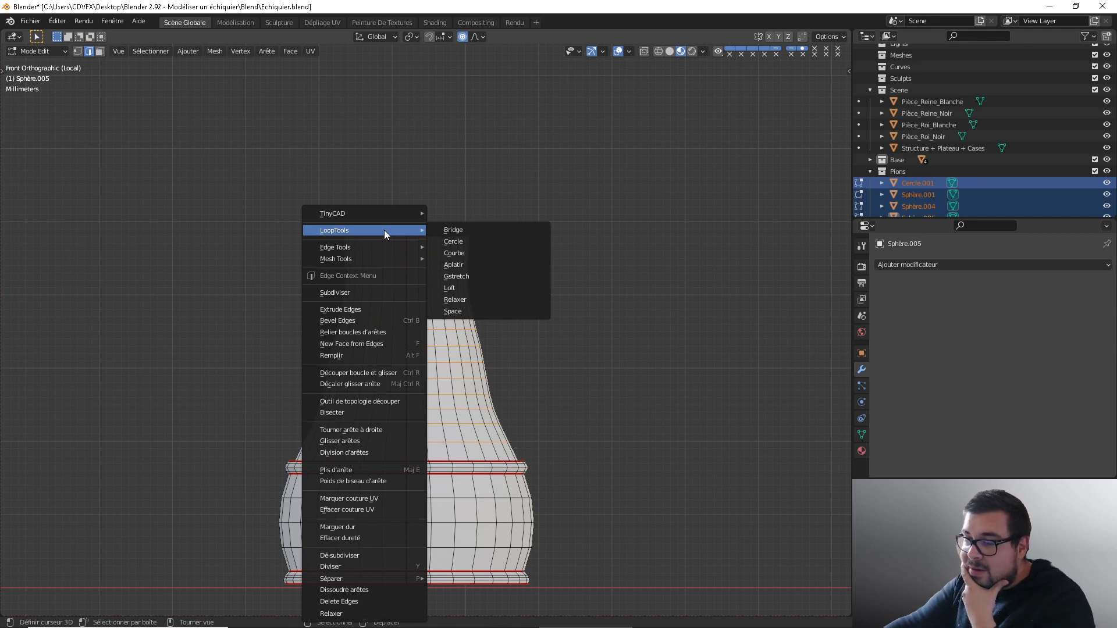
pyautogui.click(465, 298)
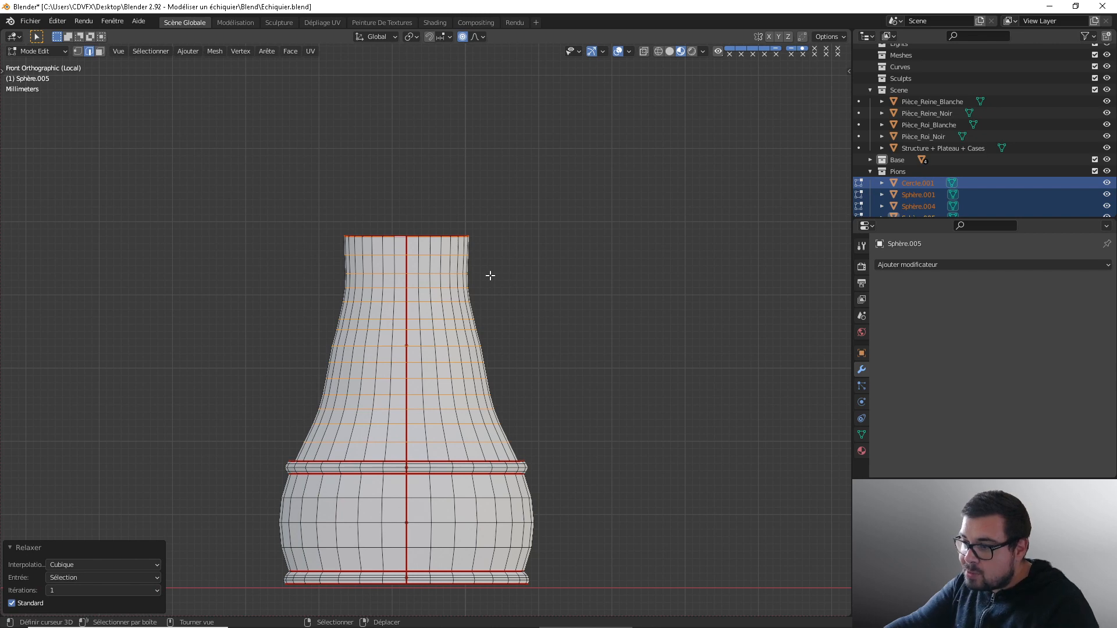
# Step: Apply LoopTools Relax separately to the neck's top rim loop and to the horizontal loop just below it
pyautogui.moveTo(489, 274); pyautogui.dragTo(430, 258, button='middle')
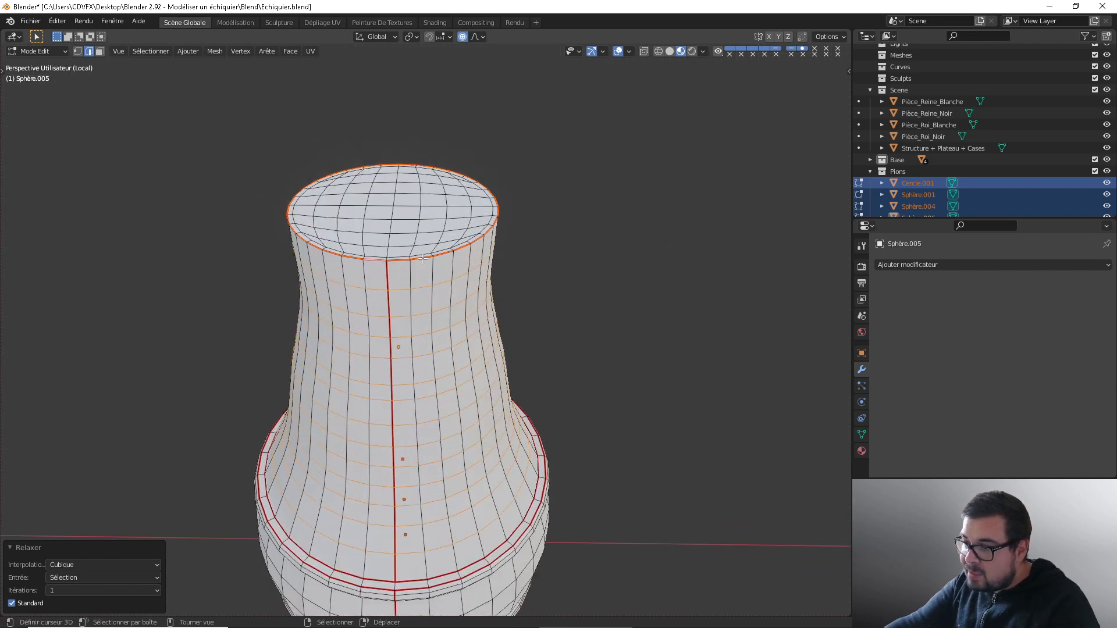
pyautogui.keyDown('alt'); pyautogui.click(422, 258); pyautogui.keyUp('alt')
pyautogui.rightClick(422, 258)
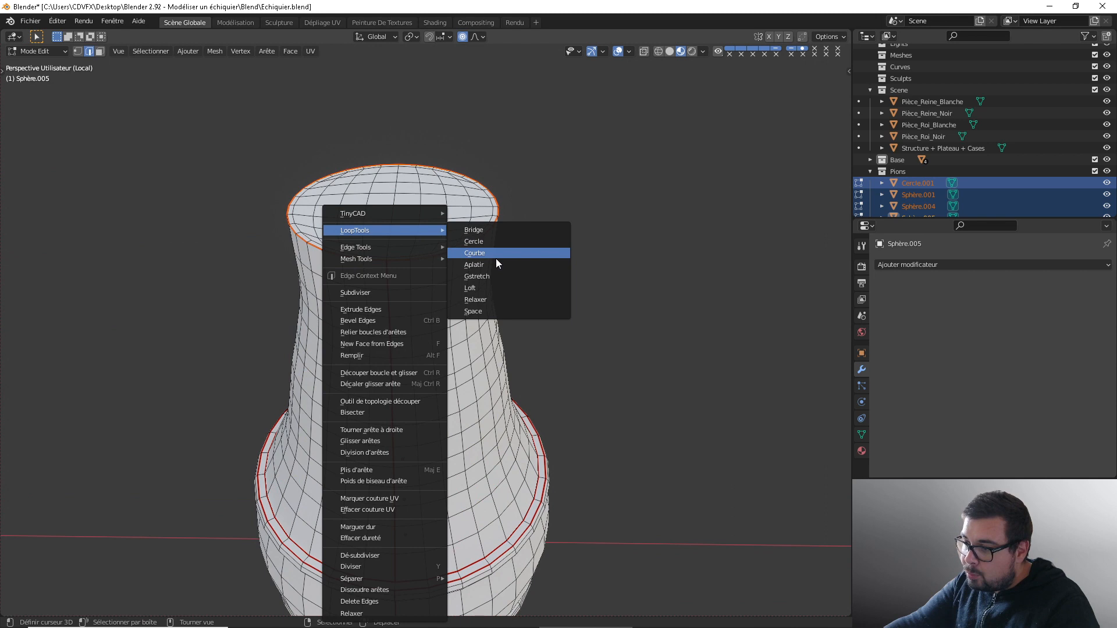
pyautogui.click(487, 297)
pyautogui.hotkey('alt', 'a')
pyautogui.keyDown('alt'); pyautogui.click(443, 281); pyautogui.keyUp('alt')
pyautogui.rightClick(443, 281)
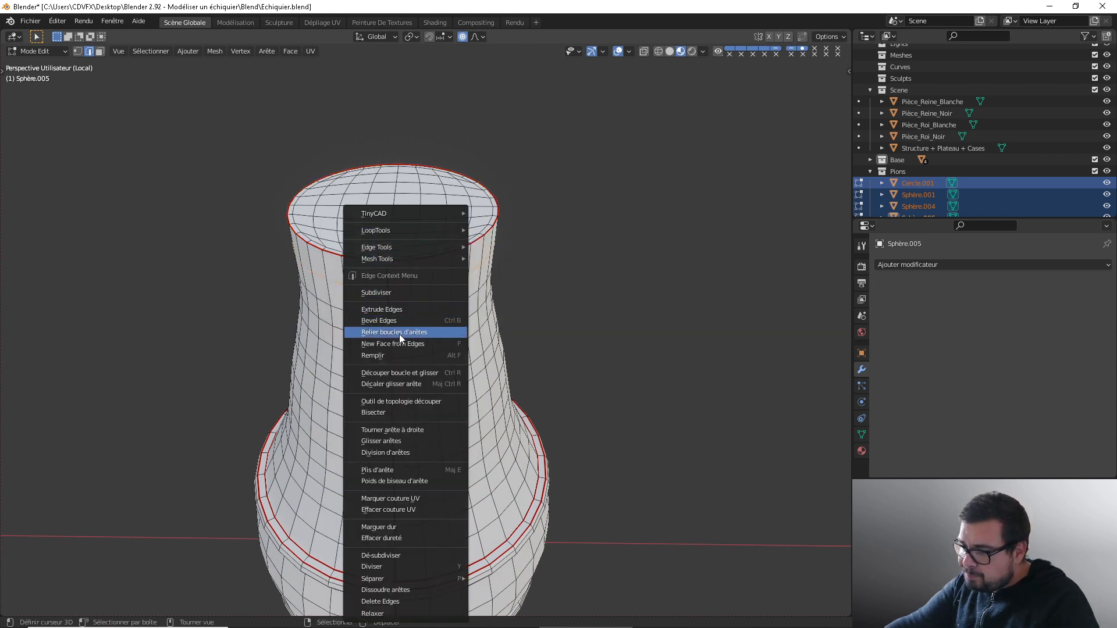
pyautogui.moveTo(454, 230)
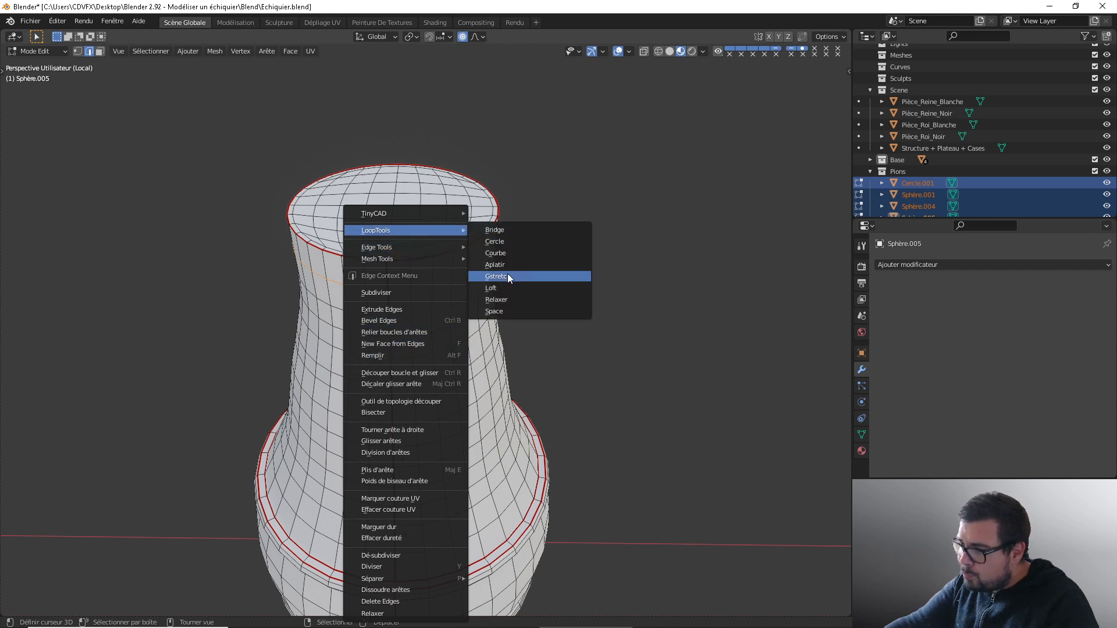
pyautogui.click(507, 295)
# Step: Apply LoopTools Relax to the next two horizontal edge loops down the neck, one at a time
pyautogui.rightClick(424, 313)
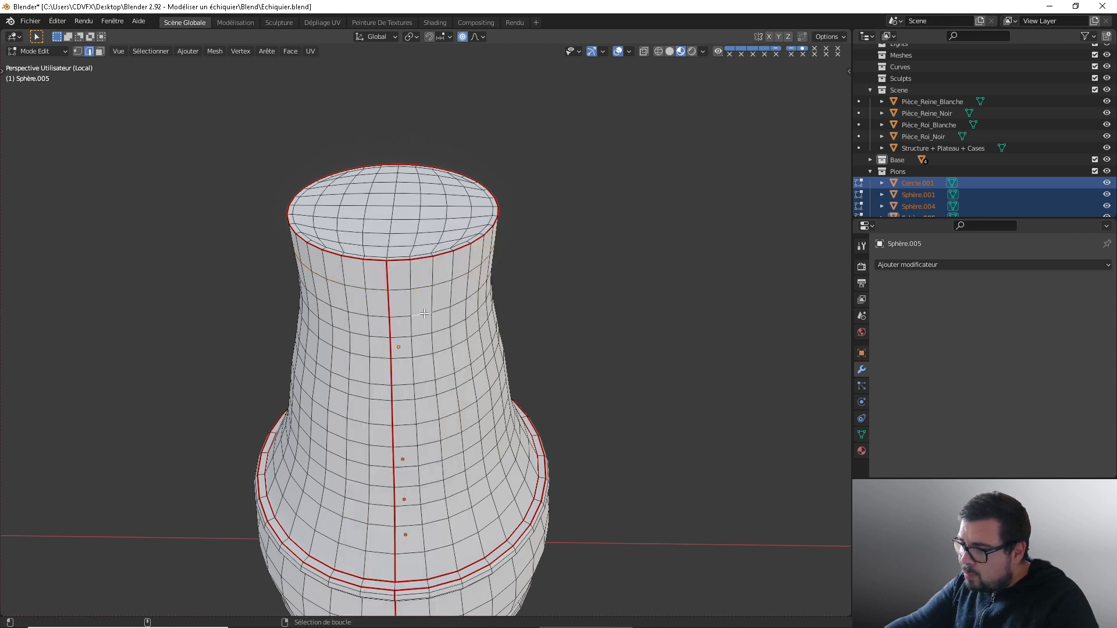
pyautogui.keyDown('alt'); pyautogui.rightClick(423, 313); pyautogui.keyUp('alt')
pyautogui.press('w')
pyautogui.moveTo(407, 230)
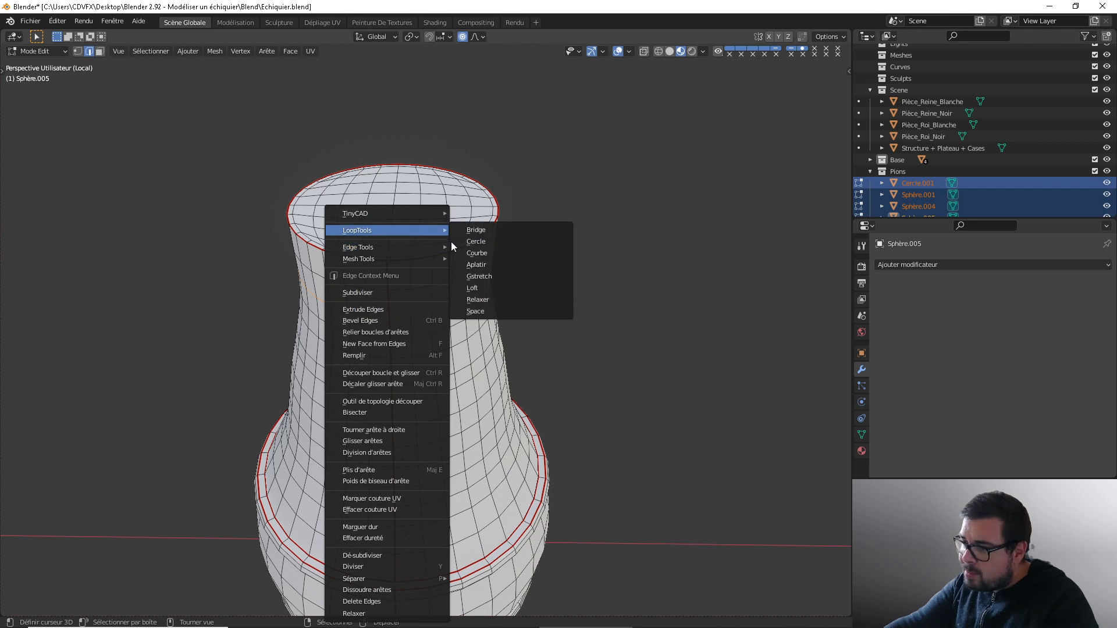
pyautogui.click(486, 299)
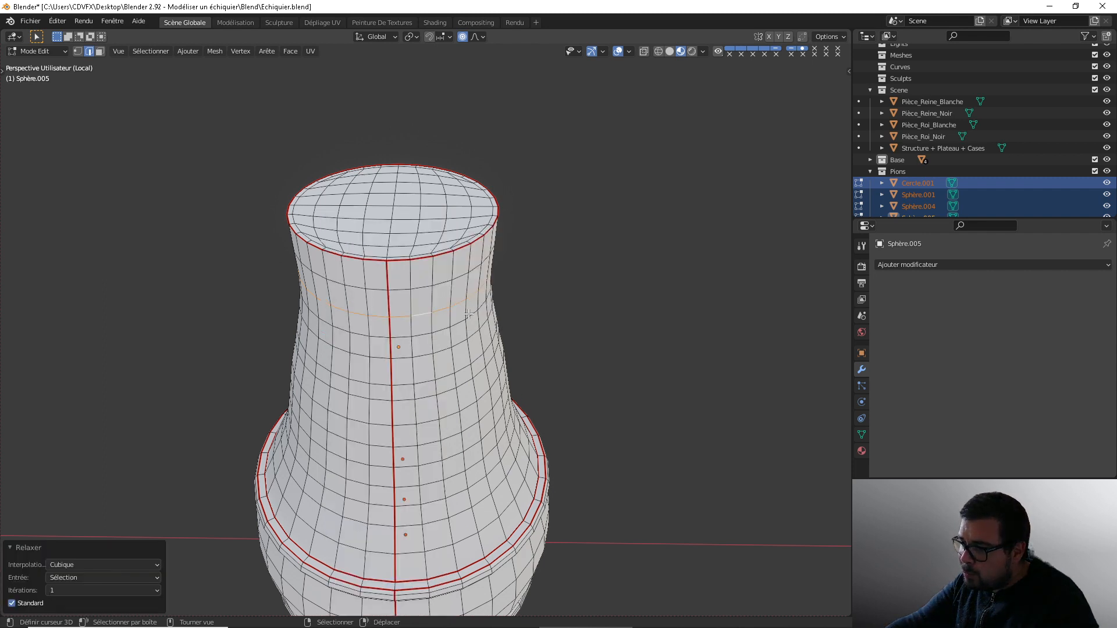
pyautogui.keyDown('alt'); pyautogui.rightClick(469, 312); pyautogui.keyUp('alt')
pyautogui.press('w')
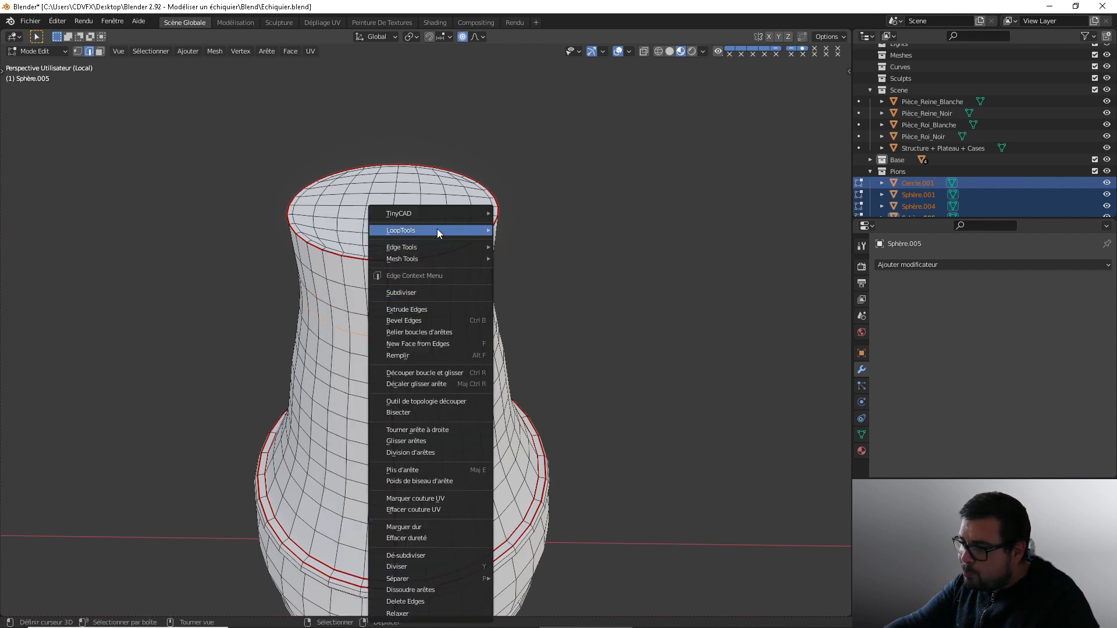
pyautogui.moveTo(437, 228)
pyautogui.click(529, 297)
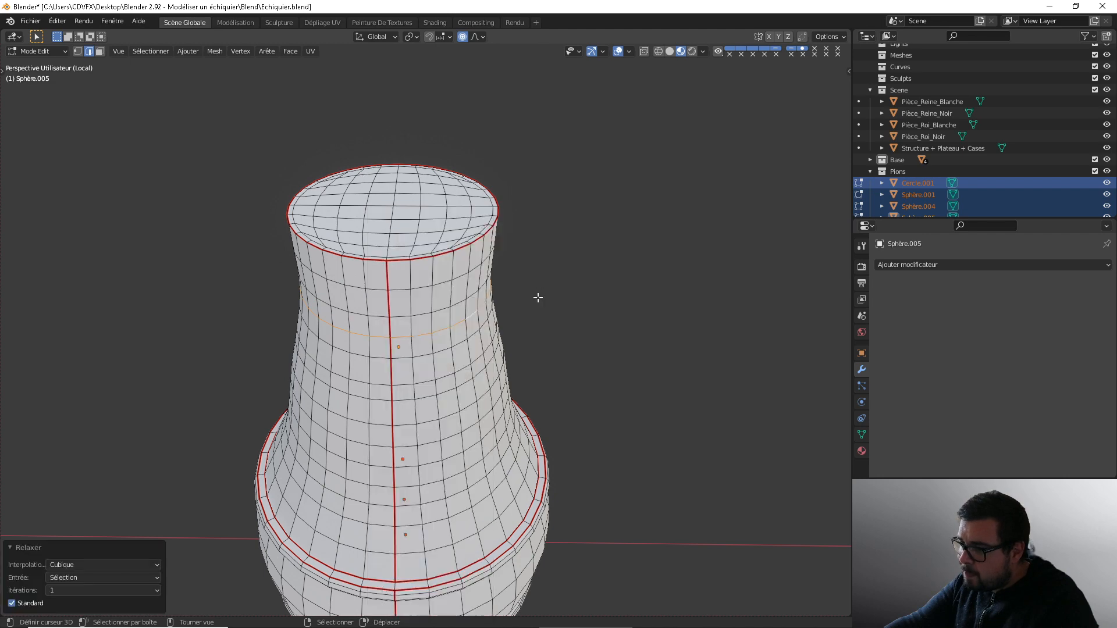
# Step: Try to smooth the vertical edge loops all around the neck with LoopTools Relax, selecting them from the front and right views
pyautogui.moveTo(537, 297); pyautogui.dragTo(519, 242, button='middle')
pyautogui.moveTo(493, 300); pyautogui.dragTo(513, 292, button='middle')
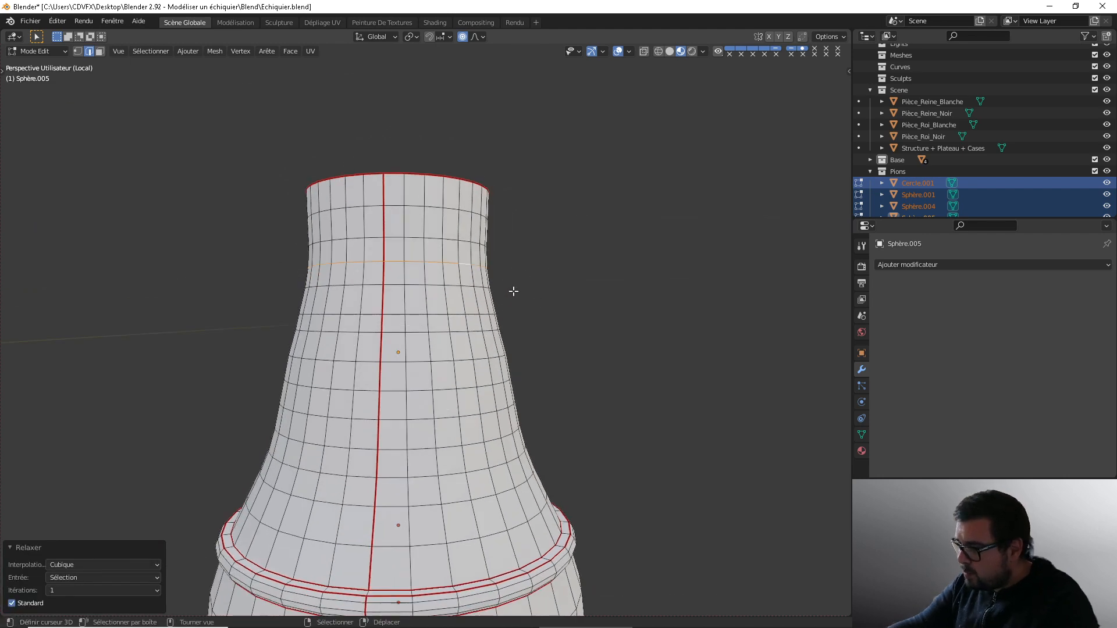
pyautogui.press('KP_1')
pyautogui.hotkey('alt', 'a')
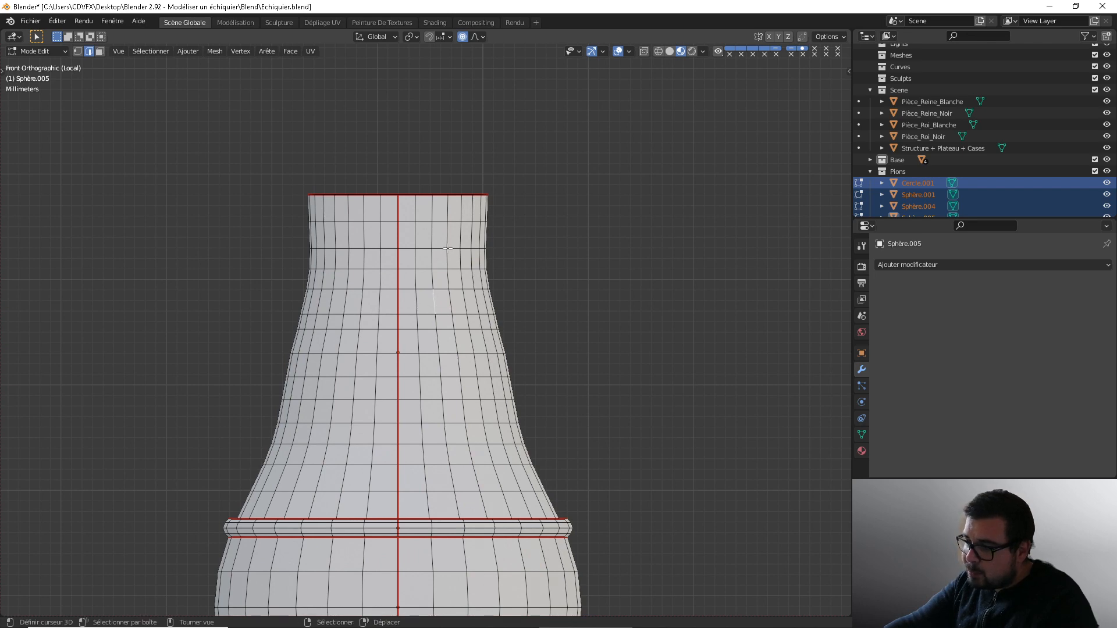
pyautogui.keyDown('alt'); pyautogui.click(436, 310); pyautogui.keyUp('alt')
pyautogui.keyDown('alt'); pyautogui.keyDown('shift'); pyautogui.click(418, 293); pyautogui.keyUp('shift'); pyautogui.keyUp('alt')
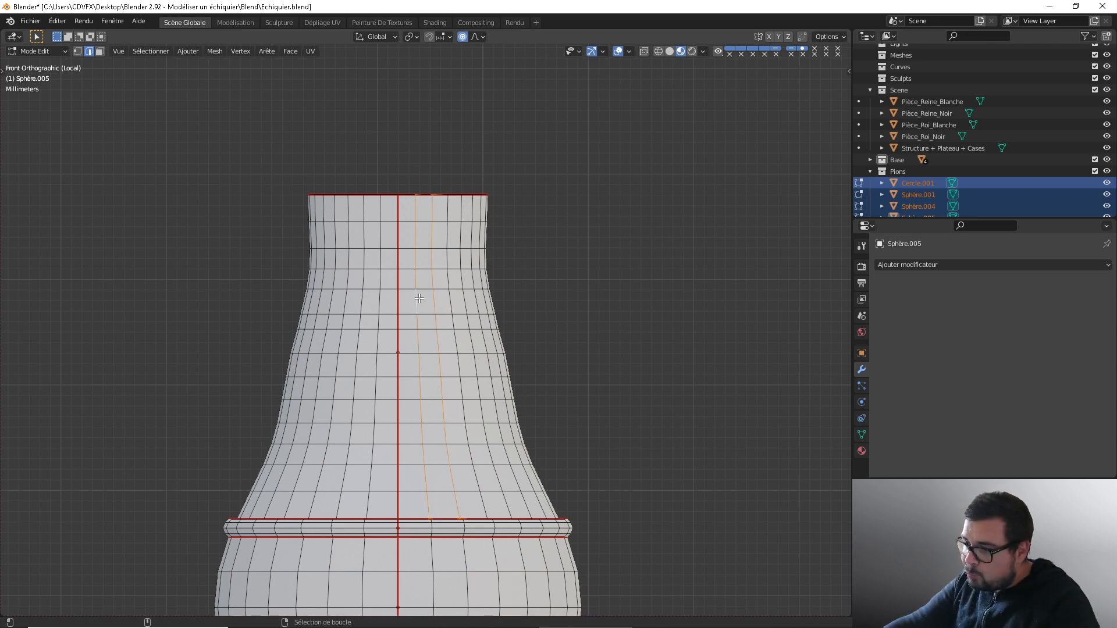
pyautogui.keyDown('alt'); pyautogui.keyDown('shift'); pyautogui.click(399, 301); pyautogui.keyUp('shift'); pyautogui.keyUp('alt')
pyautogui.keyDown('alt'); pyautogui.keyDown('shift'); pyautogui.click(380, 303); pyautogui.keyUp('shift'); pyautogui.keyUp('alt')
pyautogui.keyDown('alt'); pyautogui.keyDown('shift'); pyautogui.click(363, 302); pyautogui.keyUp('shift'); pyautogui.keyUp('alt')
pyautogui.keyDown('alt'); pyautogui.keyDown('shift'); pyautogui.click(346, 302); pyautogui.keyUp('shift'); pyautogui.keyUp('alt')
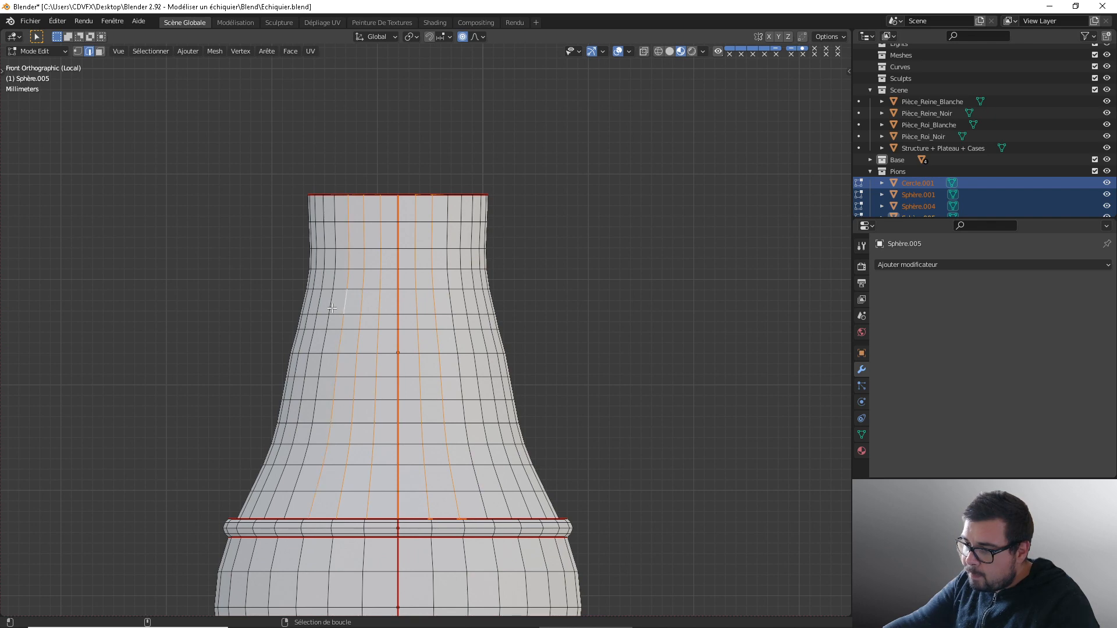
pyautogui.keyDown('alt'); pyautogui.keyDown('shift'); pyautogui.click(330, 303); pyautogui.keyUp('shift'); pyautogui.keyUp('alt')
pyautogui.keyDown('alt'); pyautogui.keyDown('shift'); pyautogui.click(321, 305); pyautogui.keyUp('shift'); pyautogui.keyUp('alt')
pyautogui.keyDown('alt'); pyautogui.keyDown('shift'); pyautogui.click(305, 305); pyautogui.keyUp('shift'); pyautogui.keyUp('alt')
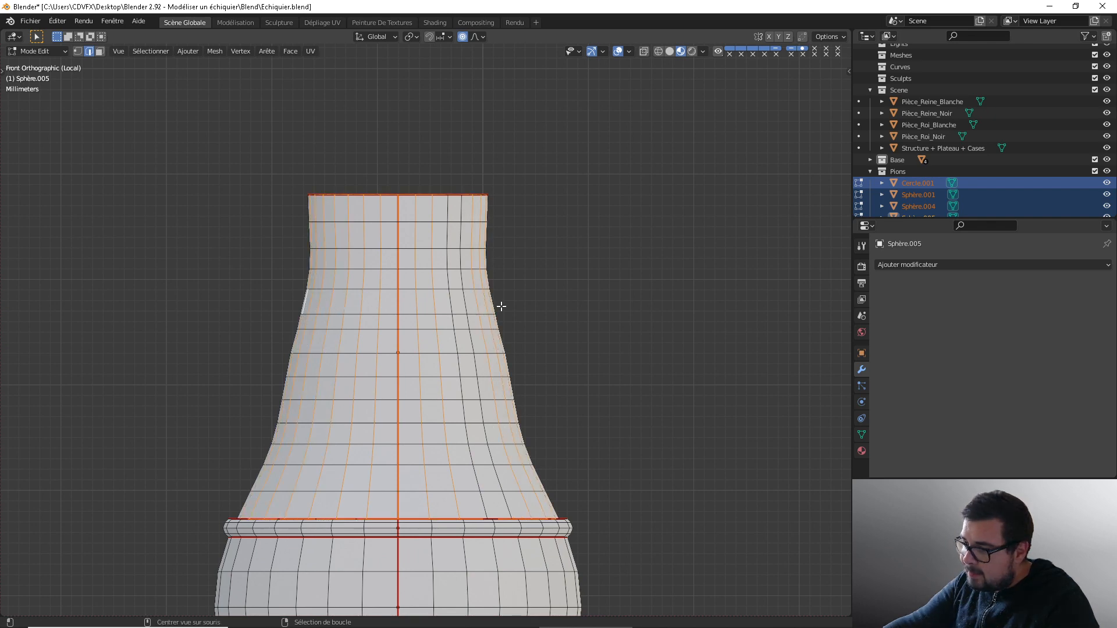
pyautogui.keyDown('alt'); pyautogui.keyDown('shift'); pyautogui.rightClick(450, 304); pyautogui.keyUp('shift'); pyautogui.keyUp('alt')
pyautogui.keyDown('alt'); pyautogui.keyDown('shift'); pyautogui.rightClick(463, 304); pyautogui.keyUp('shift'); pyautogui.keyUp('alt')
pyautogui.press('KP_3')
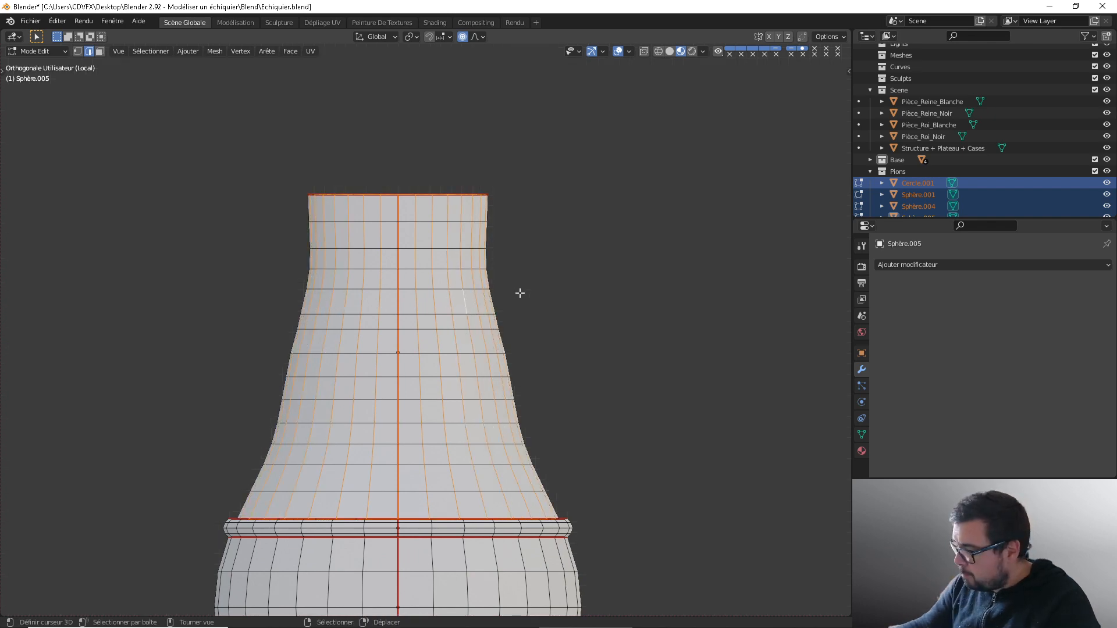
pyautogui.keyDown('alt'); pyautogui.keyDown('shift'); pyautogui.rightClick(429, 304); pyautogui.keyUp('shift'); pyautogui.keyUp('alt')
pyautogui.keyDown('alt'); pyautogui.keyDown('shift'); pyautogui.rightClick(446, 303); pyautogui.keyUp('shift'); pyautogui.keyUp('alt')
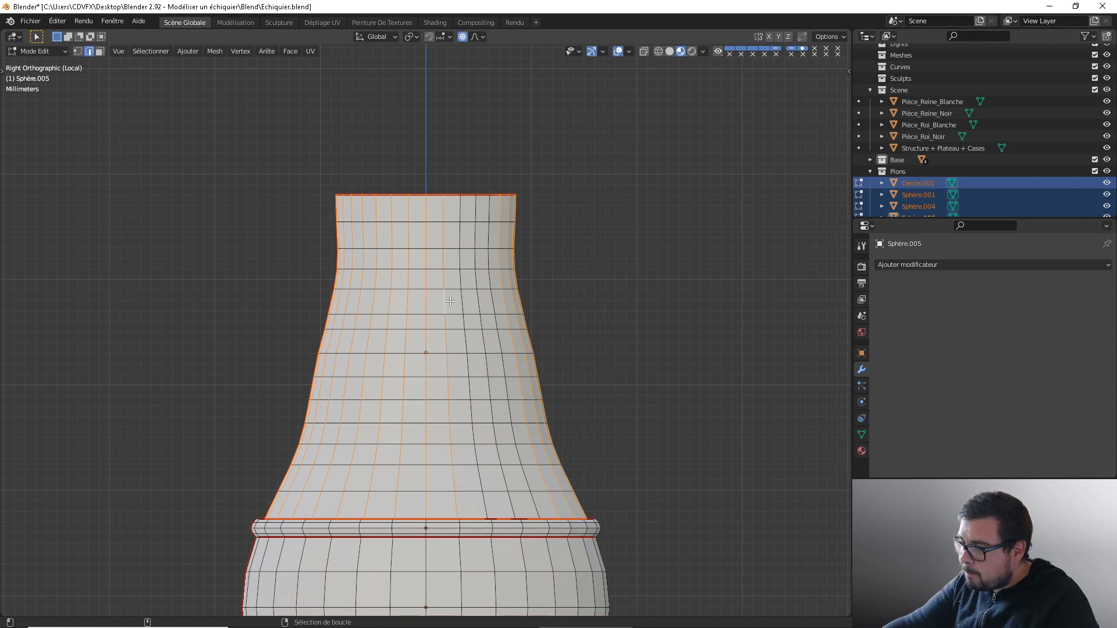
pyautogui.keyDown('alt'); pyautogui.keyDown('shift'); pyautogui.rightClick(463, 301); pyautogui.keyUp('shift'); pyautogui.keyUp('alt')
pyautogui.keyDown('alt'); pyautogui.keyDown('shift'); pyautogui.click(477, 301); pyautogui.keyUp('shift'); pyautogui.keyUp('alt')
pyautogui.keyDown('alt'); pyautogui.keyDown('shift'); pyautogui.click(484, 301); pyautogui.keyUp('shift'); pyautogui.keyUp('alt')
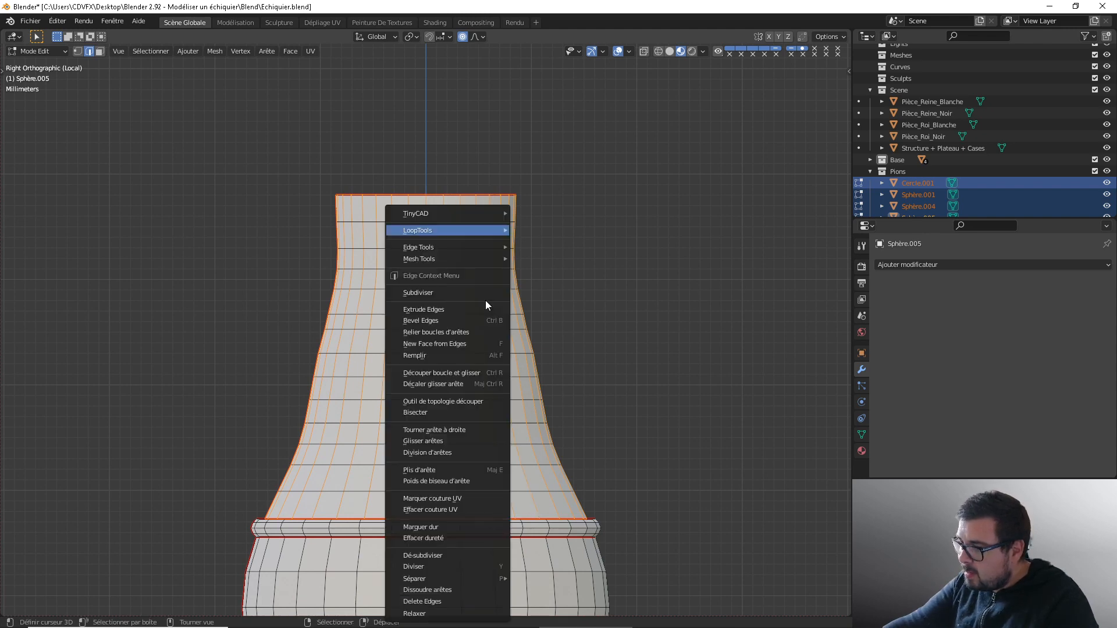
pyautogui.rightClick(485, 300)
pyautogui.moveTo(474, 230)
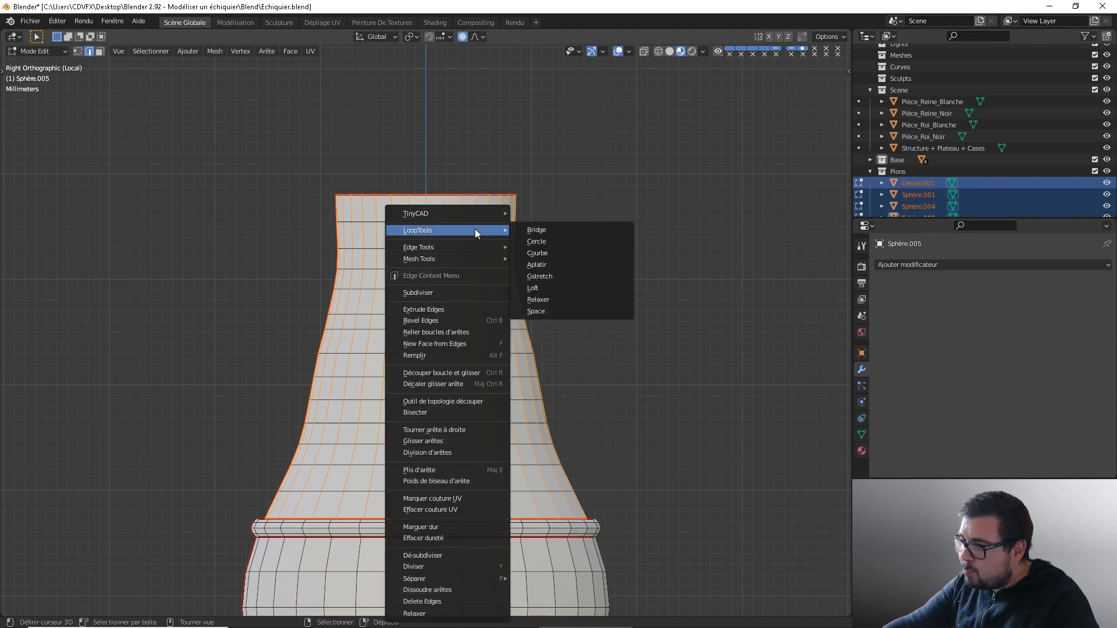
pyautogui.click(548, 299)
pyautogui.hotkey('ctrl', 'z')
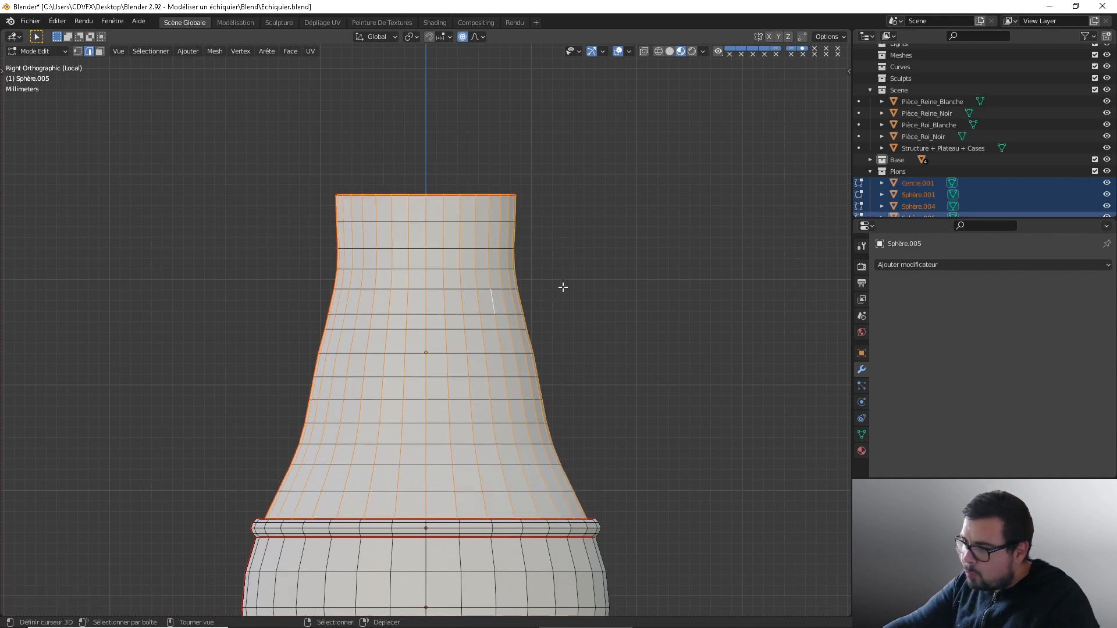
# Step: Return the pawn parts to object mode in front view
pyautogui.press('KP_7')
pyautogui.press('KP_1')
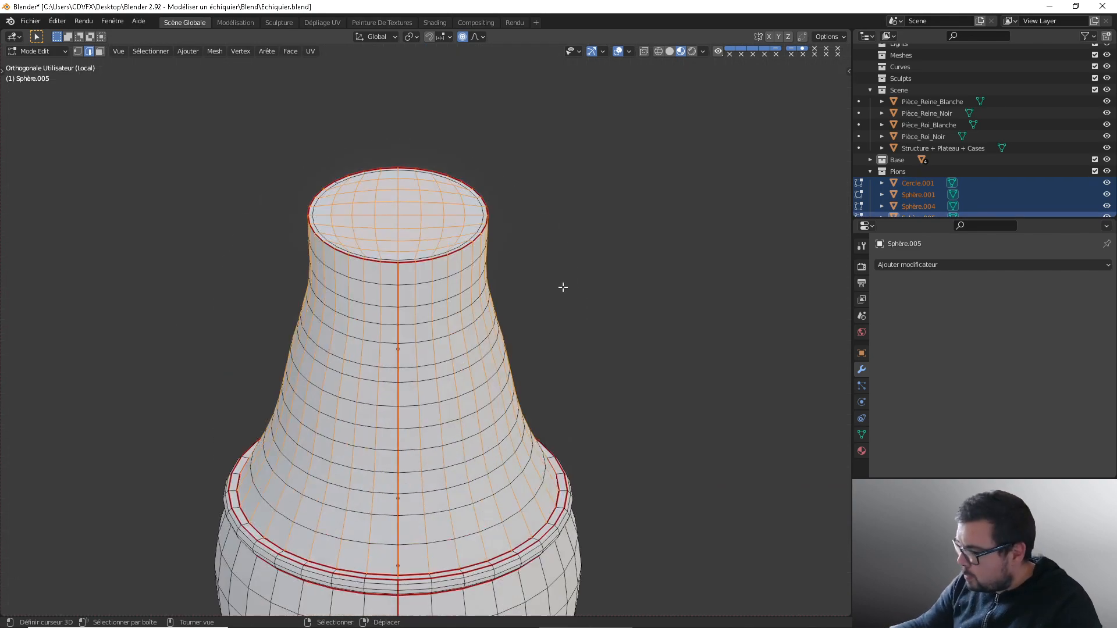
pyautogui.hotkey('ctrl', 'Tab')
pyautogui.click(575, 209)
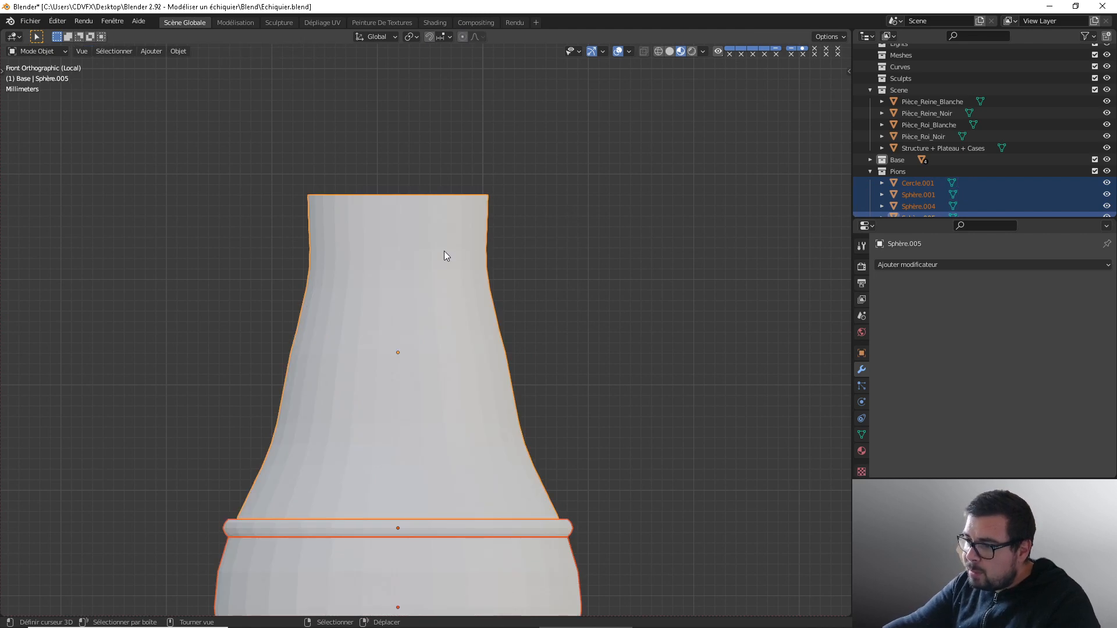
# Step: Turn off proportional editing and scale the horizontal edge loop halfway up the neck to about 0.99, returning to object mode
pyautogui.scroll(-5, 461, 347)
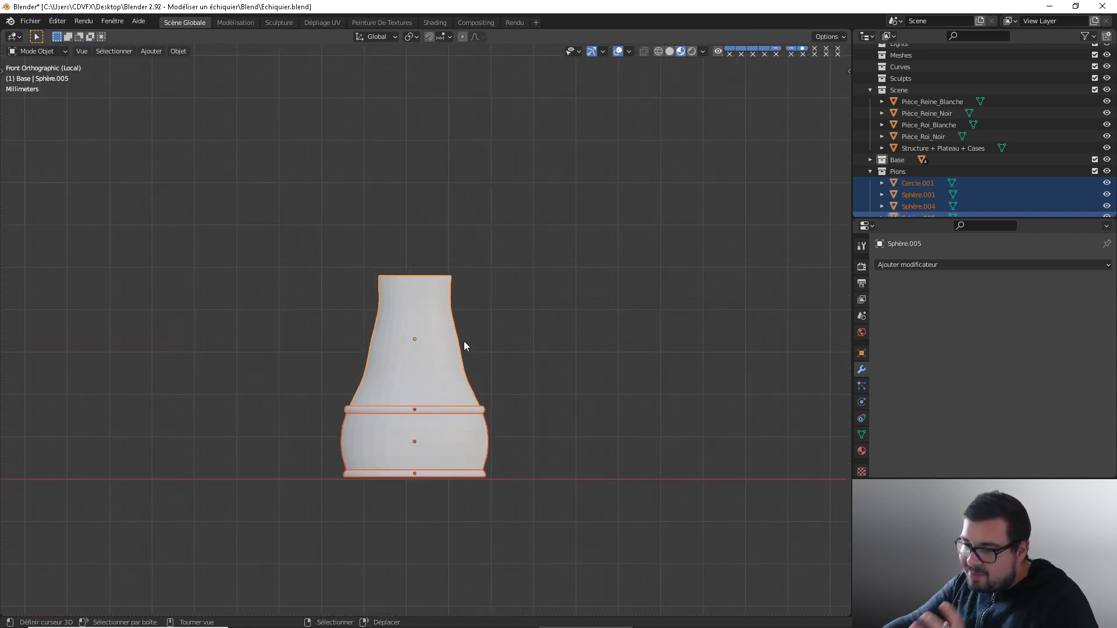
pyautogui.scroll(2, 448, 320)
pyautogui.press('Tab')
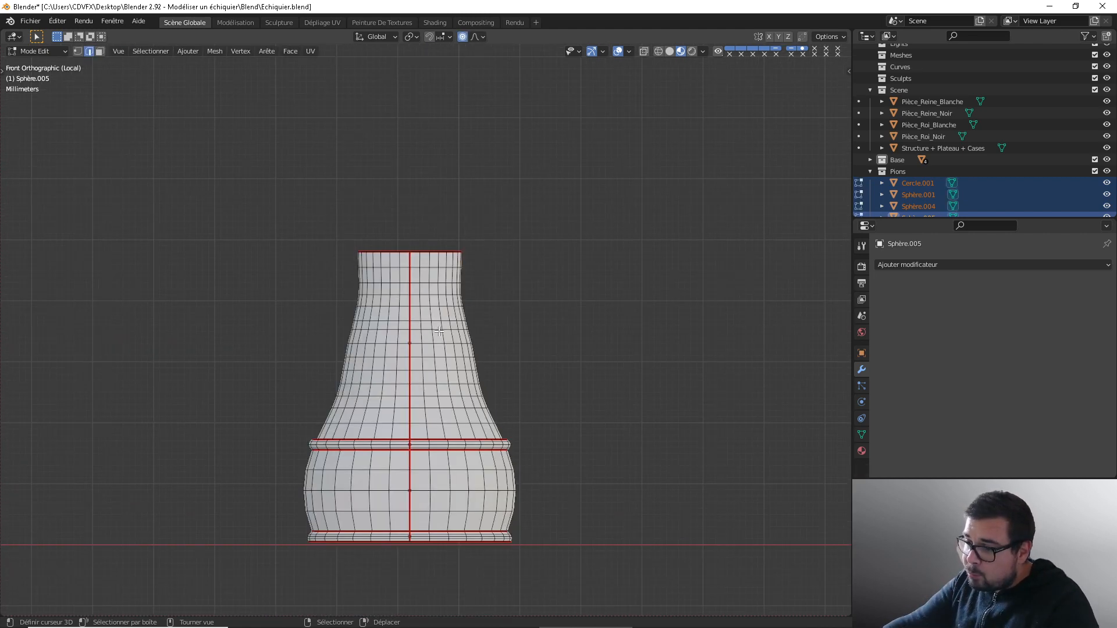
pyautogui.scroll(1, 435, 338)
pyautogui.keyDown('alt'); pyautogui.click(439, 347); pyautogui.keyUp('alt')
pyautogui.press('s')
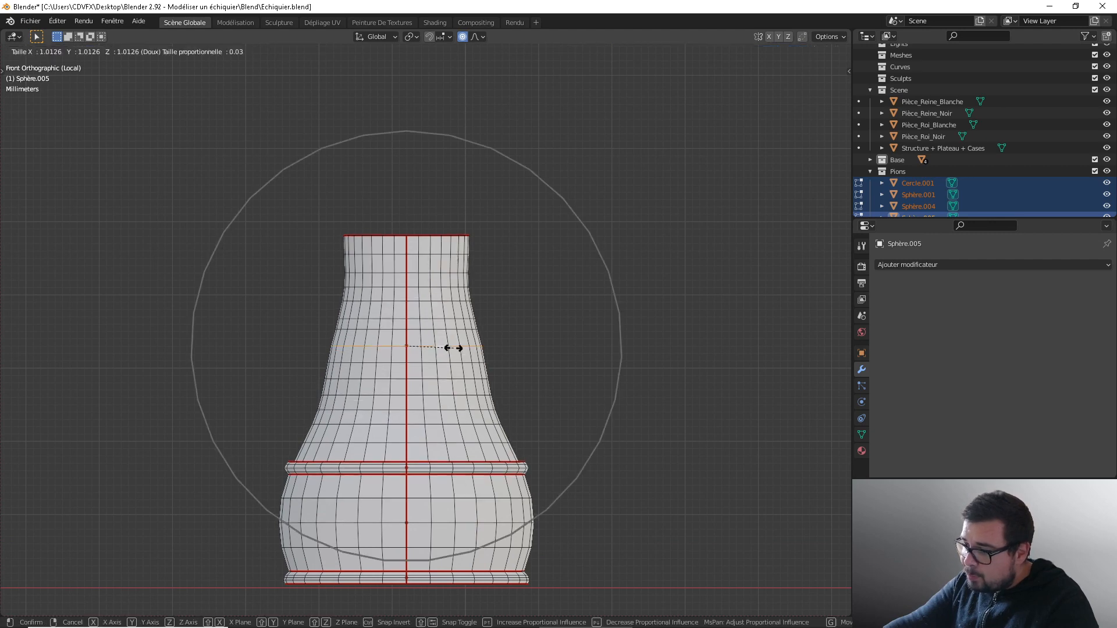
pyautogui.click(463, 37)
pyautogui.press('s')
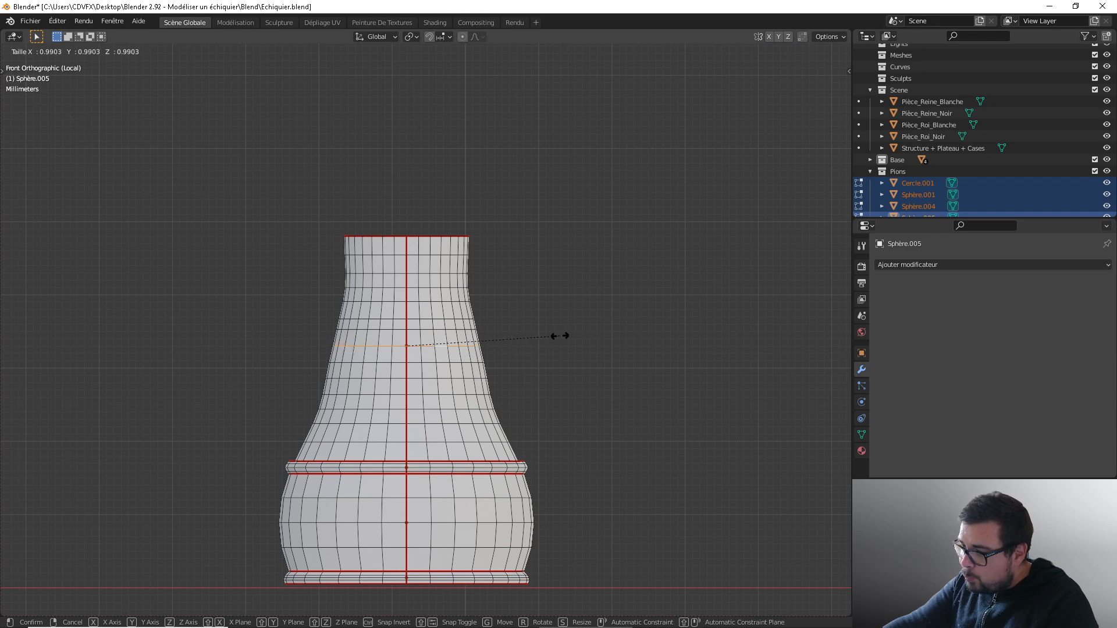
pyautogui.click(560, 336)
pyautogui.hotkey('ctrl', 'Tab')
pyautogui.click(514, 393)
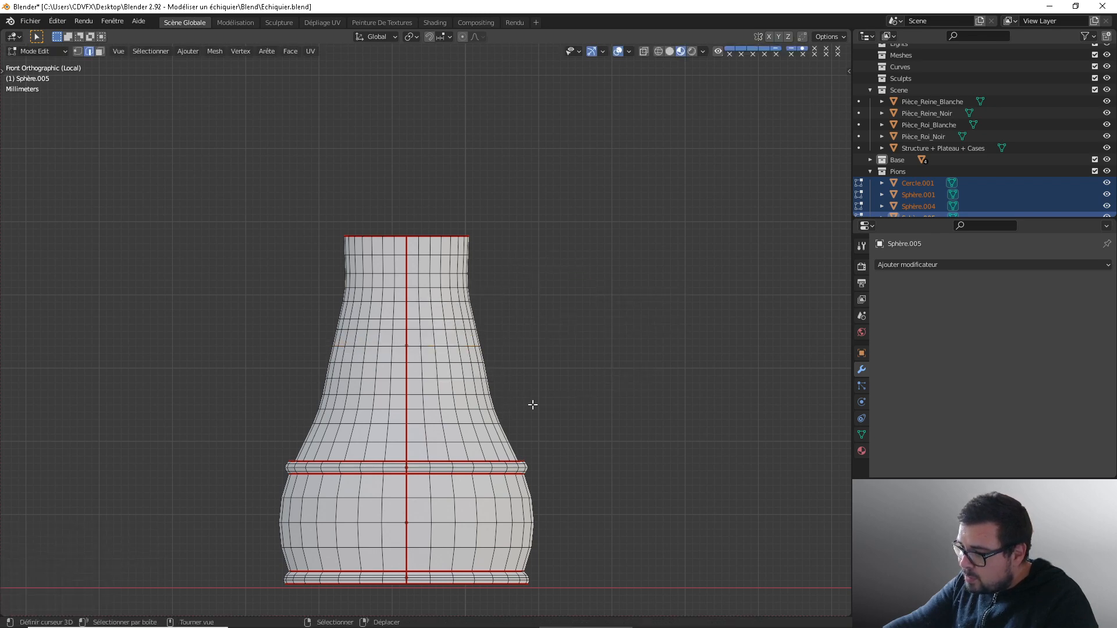
pyautogui.press('Tab')
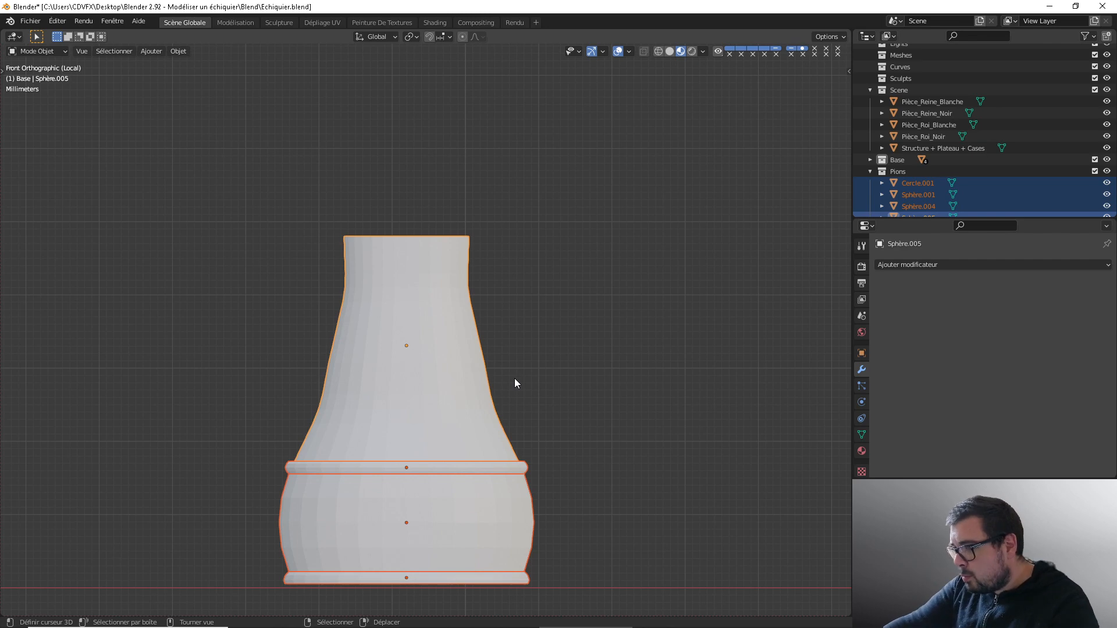
# Step: Snap the 3D cursor to the neck object and add a UV sphere there for the pawn's head
pyautogui.keyDown('shift'); pyautogui.moveTo(460, 274); pyautogui.dragTo(458, 303, button='middle'); pyautogui.keyUp('shift')
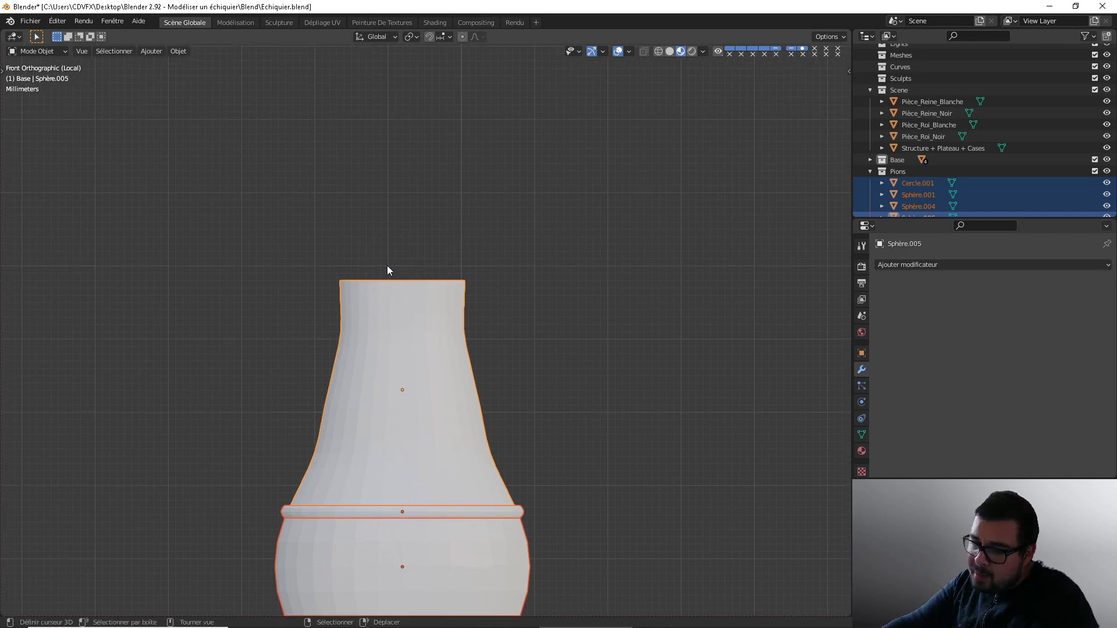
pyautogui.click(421, 341)
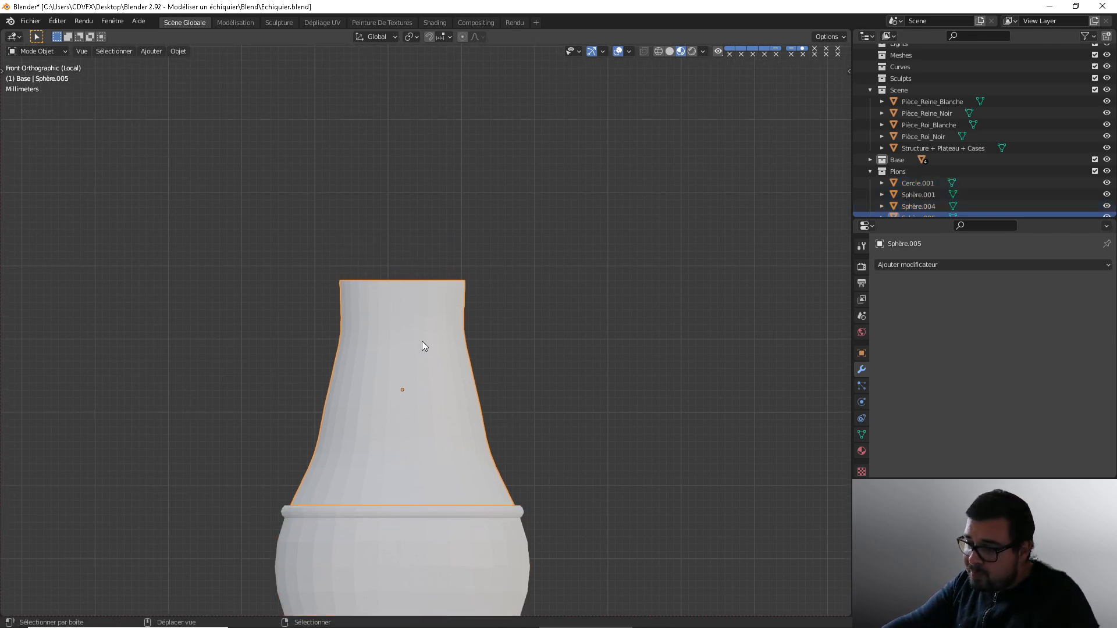
pyautogui.hotkey('shift', 's')
pyautogui.click(407, 391)
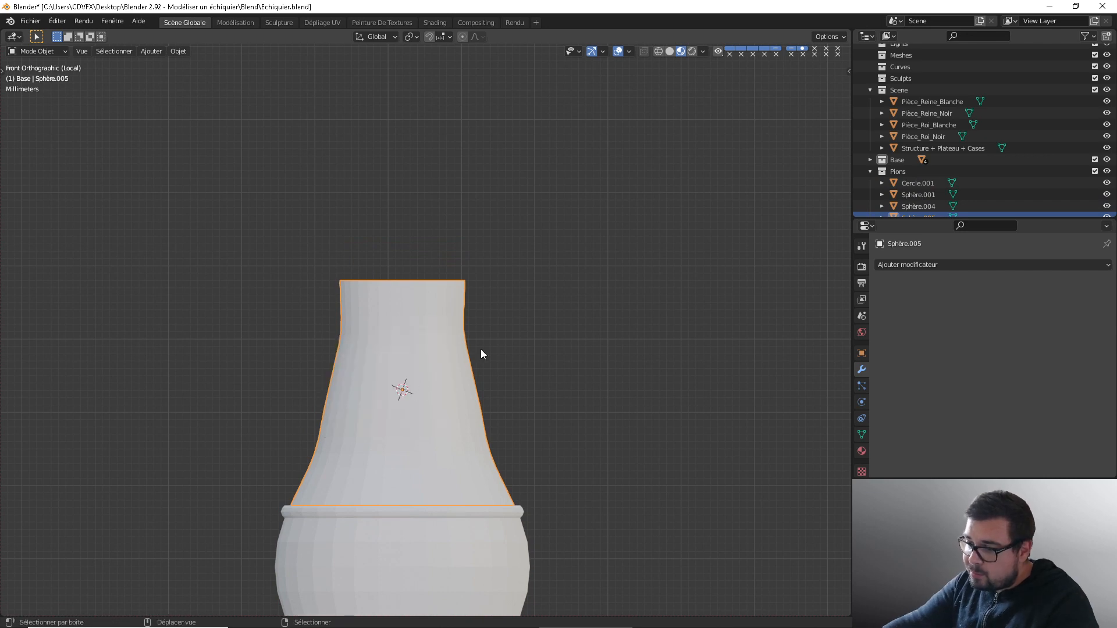
pyautogui.hotkey('shift', 'a')
pyautogui.moveTo(481, 347)
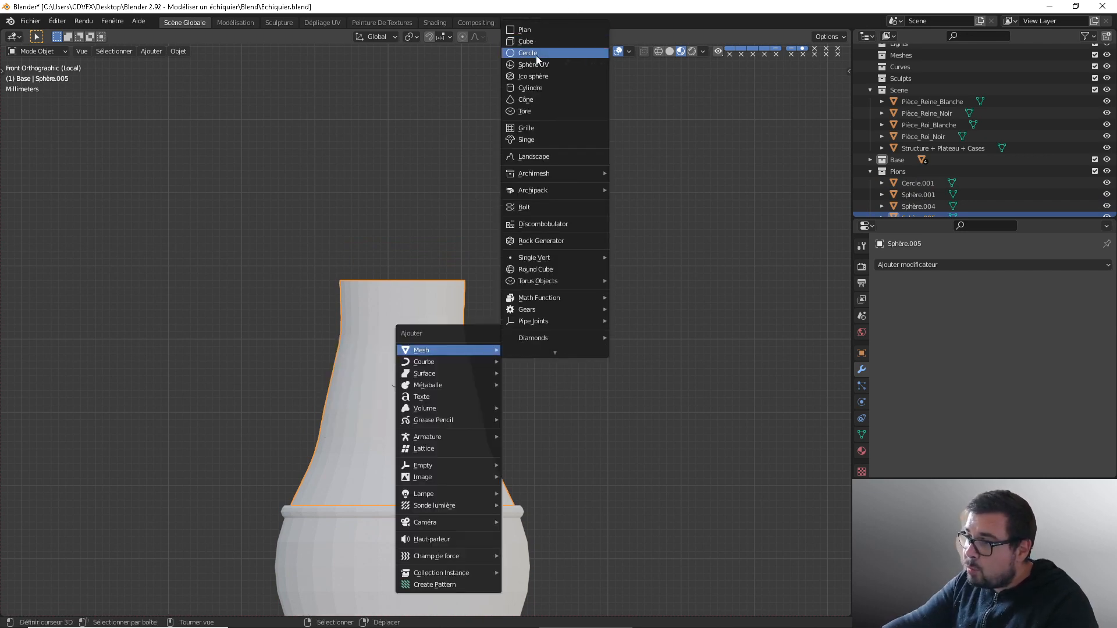
pyautogui.click(549, 64)
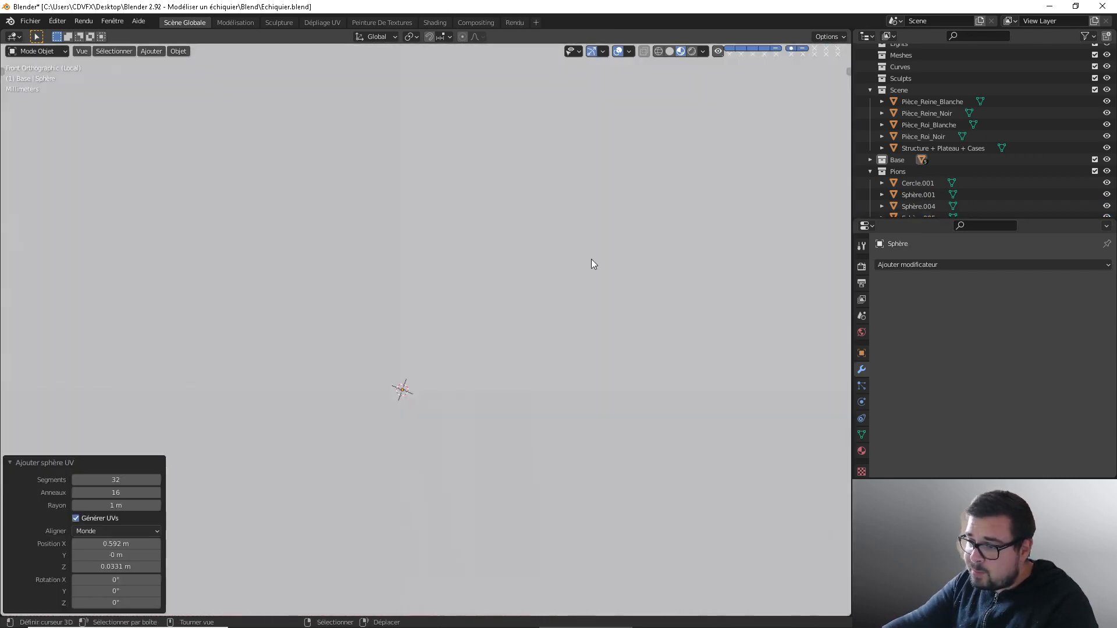
# Step: Scale the new sphere down in two passes, by about 0.103 and about 0.226
pyautogui.press('s')
pyautogui.click(437, 367)
pyautogui.press('s')
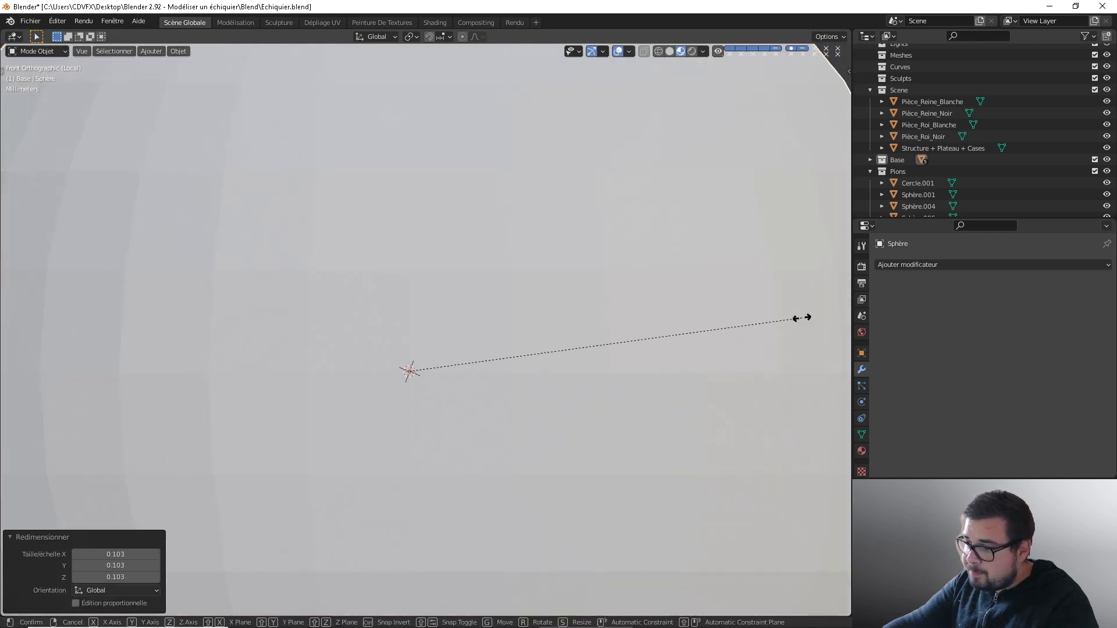
pyautogui.click(494, 389)
# Step: Raise the sphere along Z by about 0.037 m in total so it rests on the neck's top rim
pyautogui.press('g')
pyautogui.press('z')
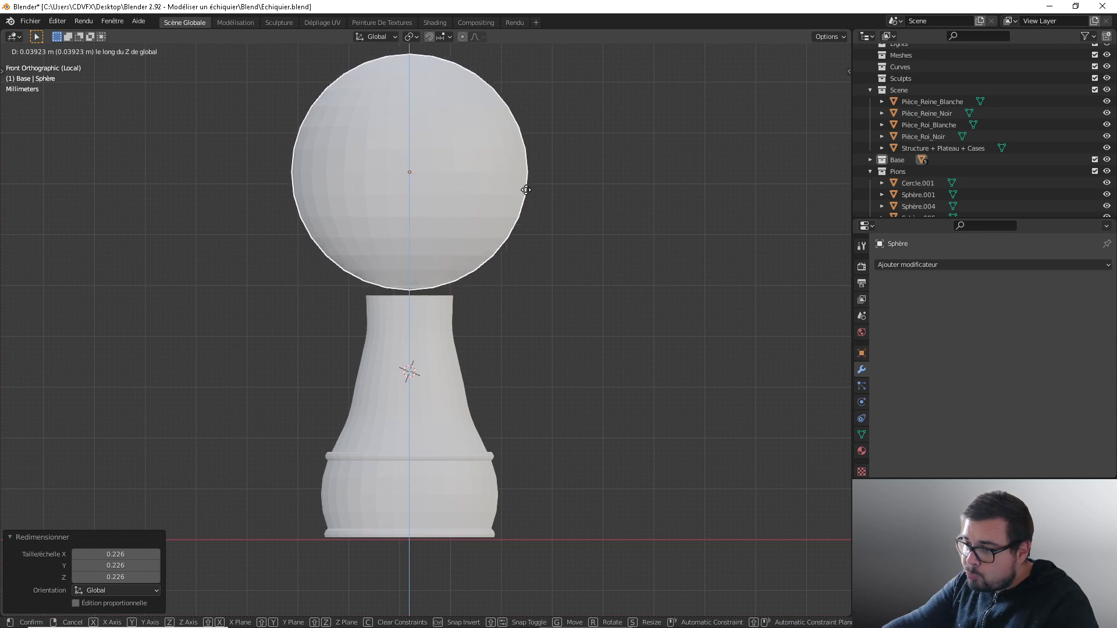
pyautogui.click(525, 203)
pyautogui.scroll(4, 489, 267)
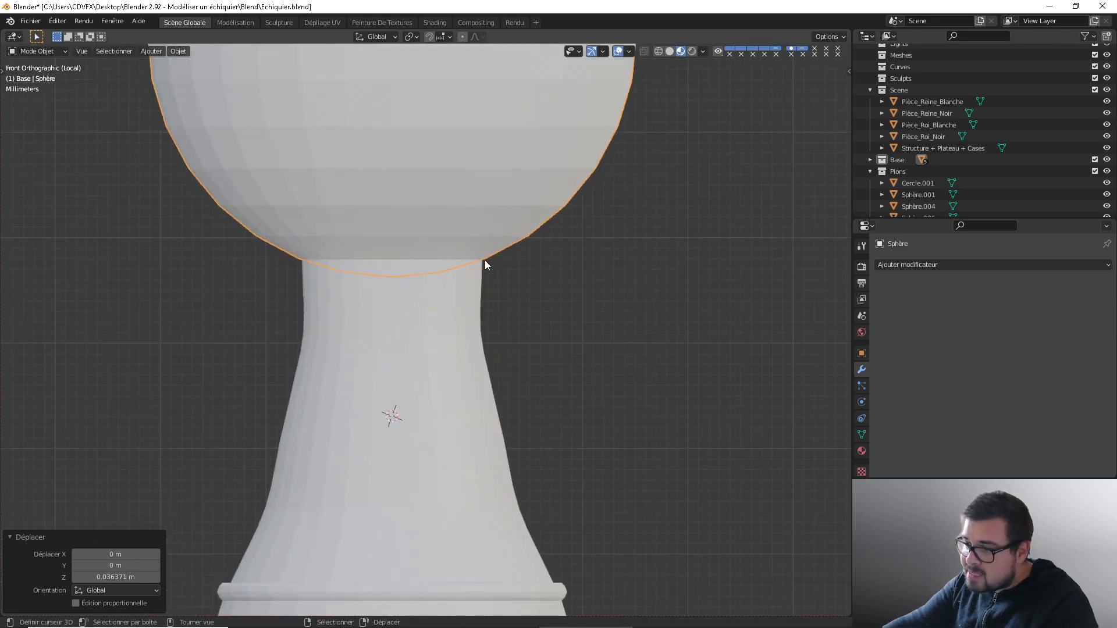
pyautogui.press('g')
pyautogui.press('z')
pyautogui.click(491, 238)
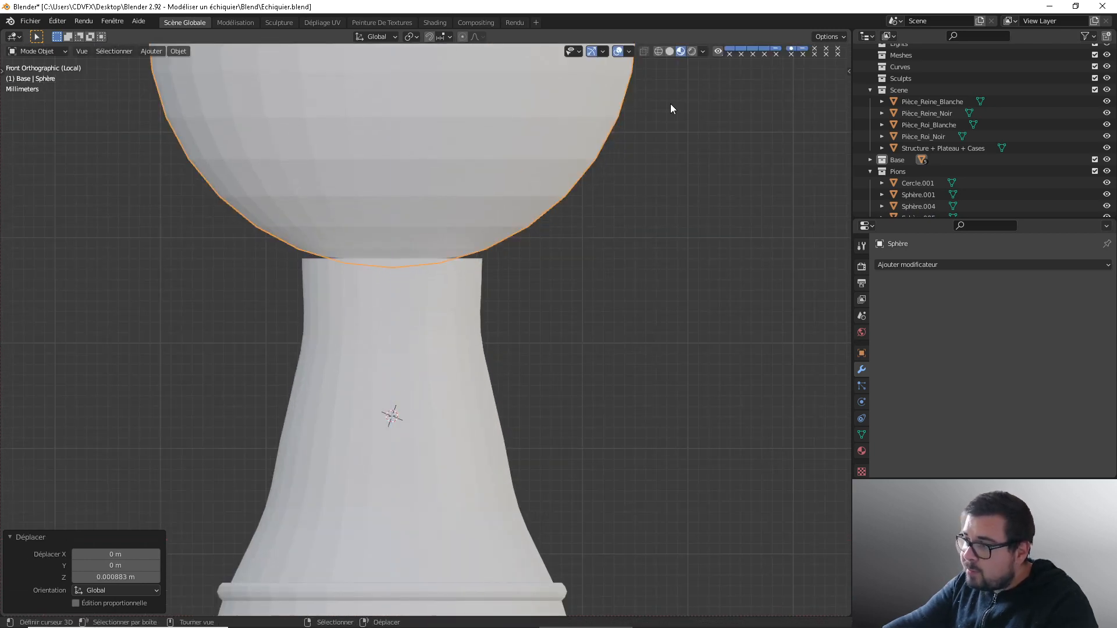
# Step: Show the wireframe overlay on all objects to compare the sphere's rings with the neck's top
pyautogui.click(630, 51)
pyautogui.click(558, 261)
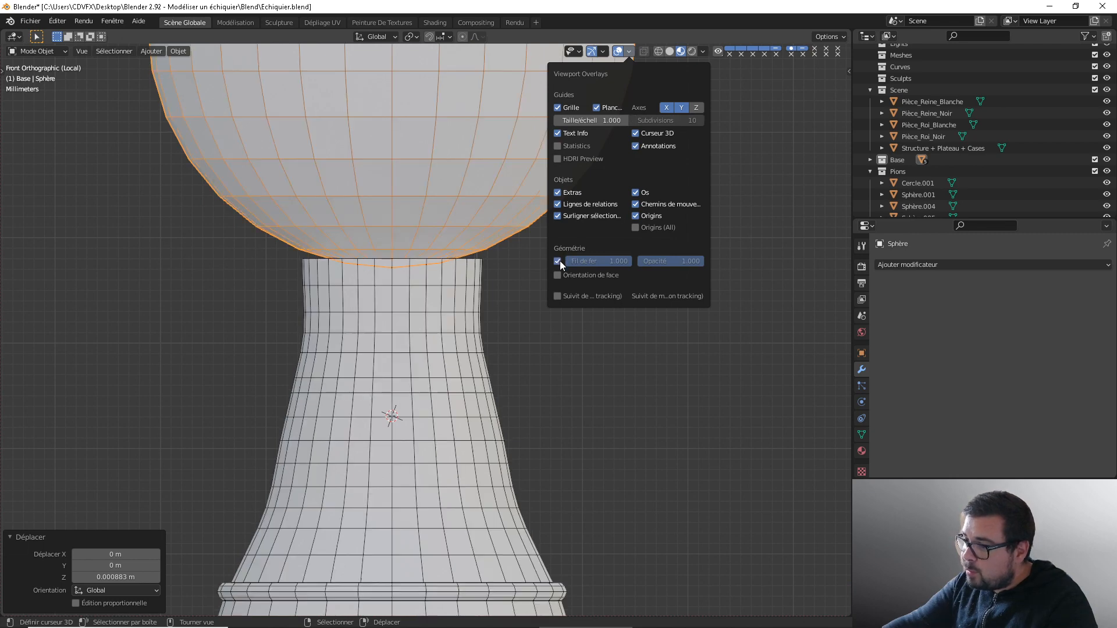
pyautogui.scroll(2, 456, 272)
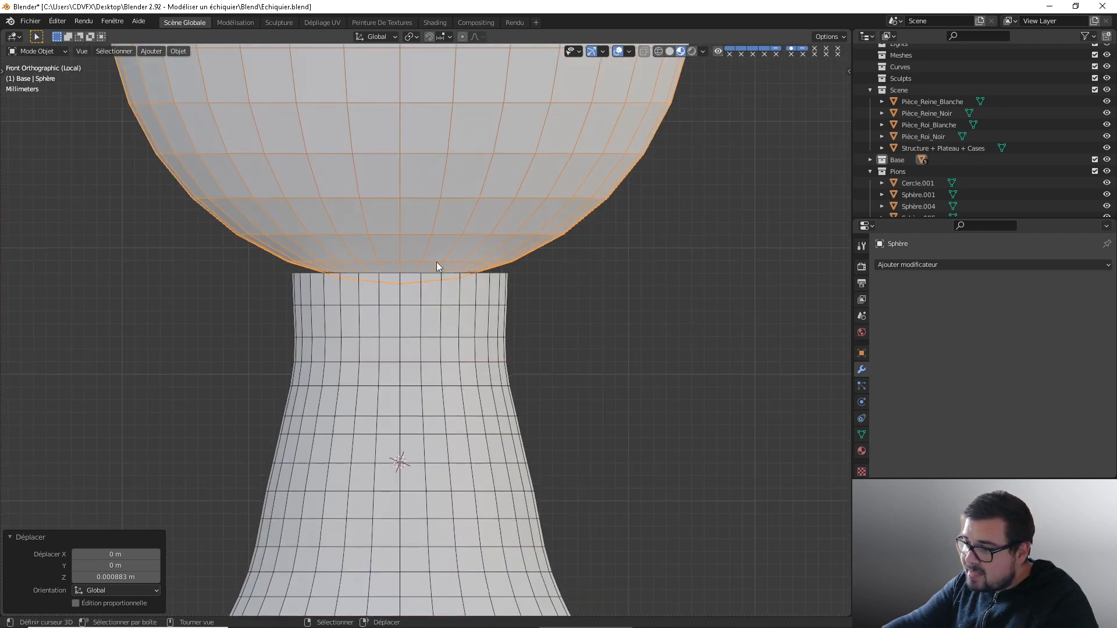
# Step: Lift the sphere about 0.0044 m along Z to leave a gap above the neck
pyautogui.scroll(-1, 407, 276)
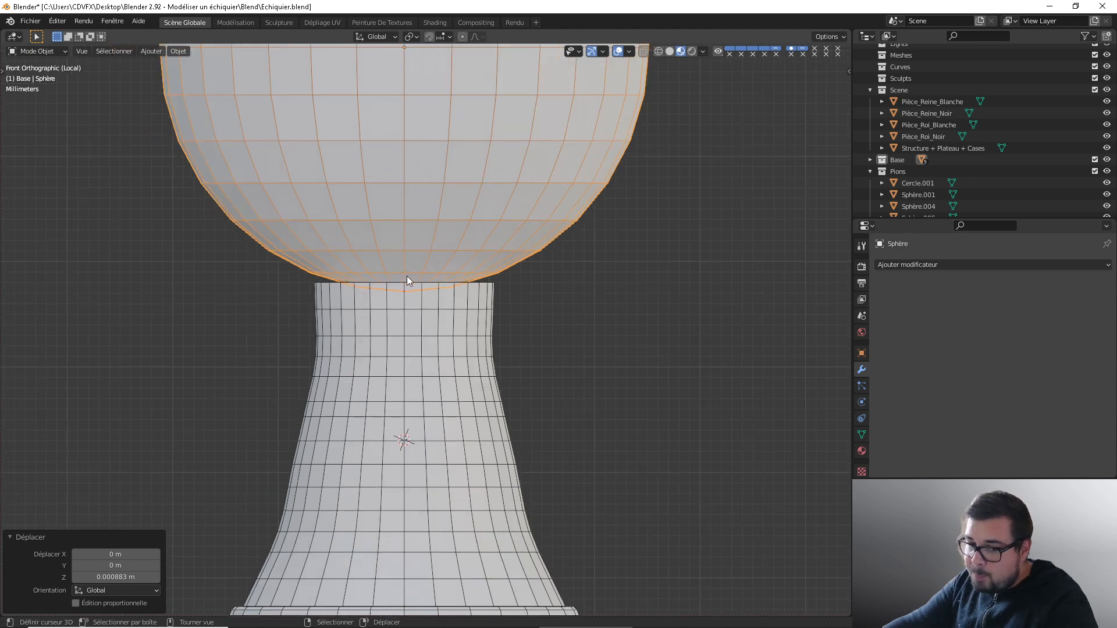
pyautogui.press('g')
pyautogui.press('z')
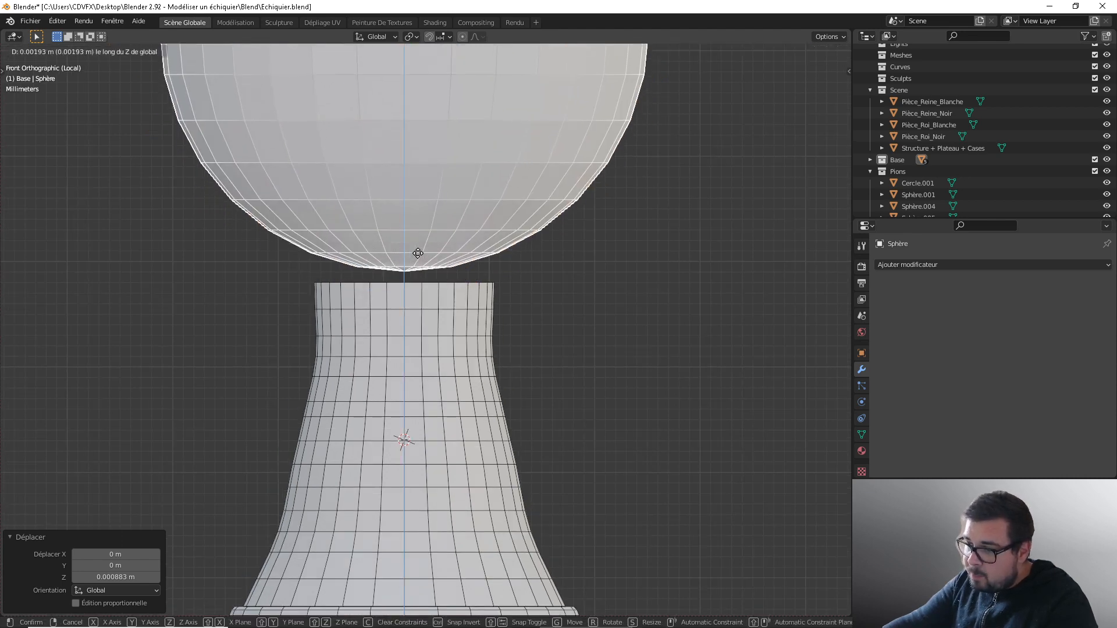
pyautogui.rightClick(424, 231)
pyautogui.press('g')
pyautogui.press('z')
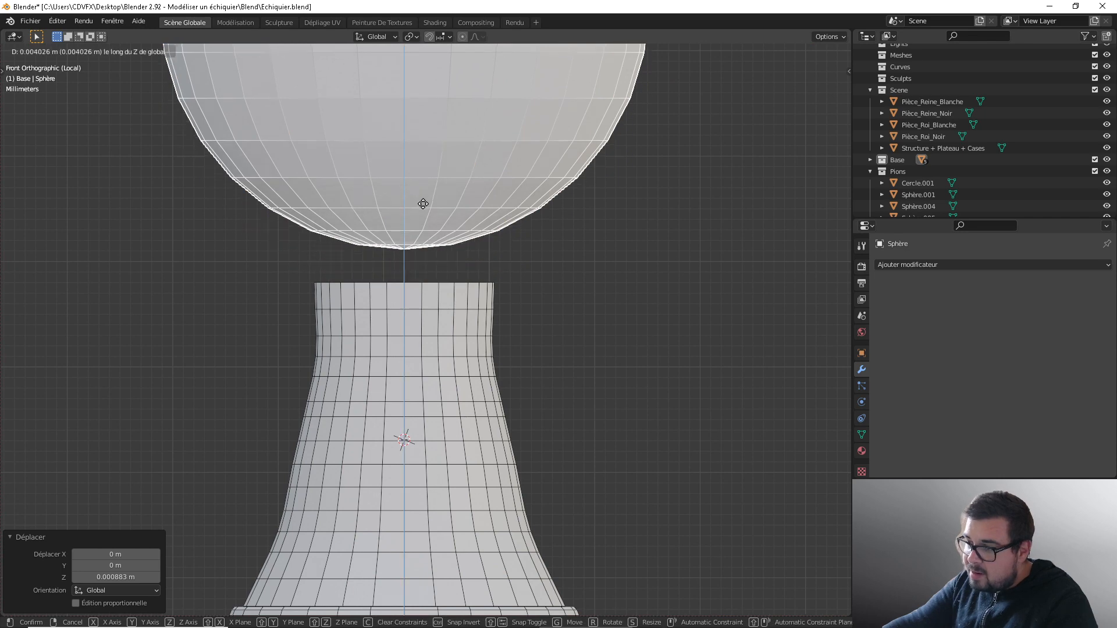
pyautogui.click(413, 242)
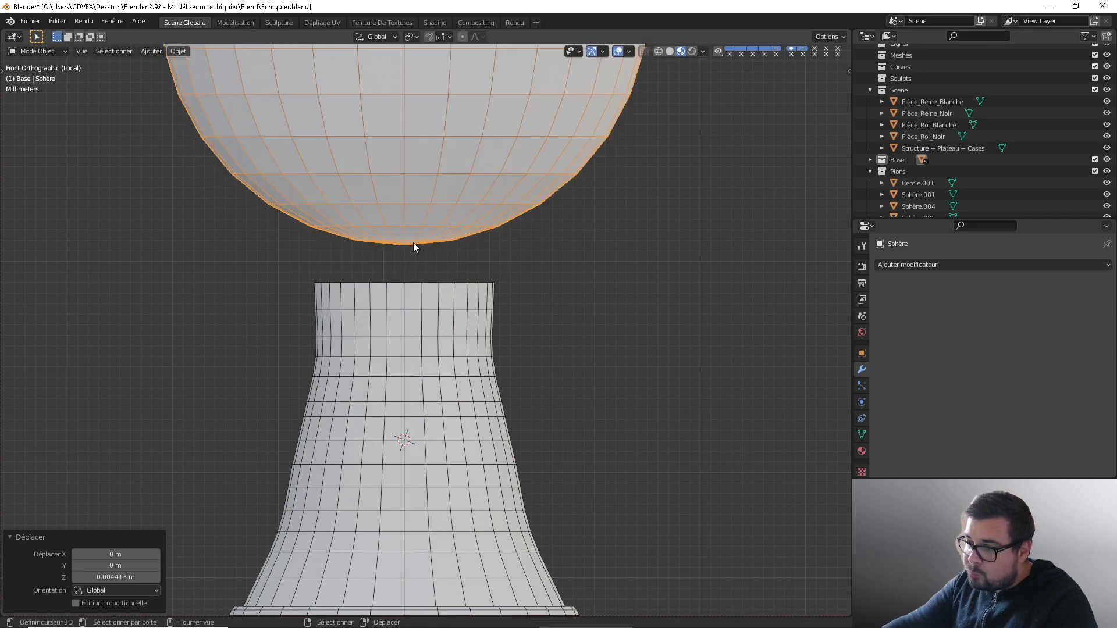
# Step: Delete the rings of faces around the sphere's bottom pole and return to object mode
pyautogui.press('Tab')
pyautogui.click(100, 51)
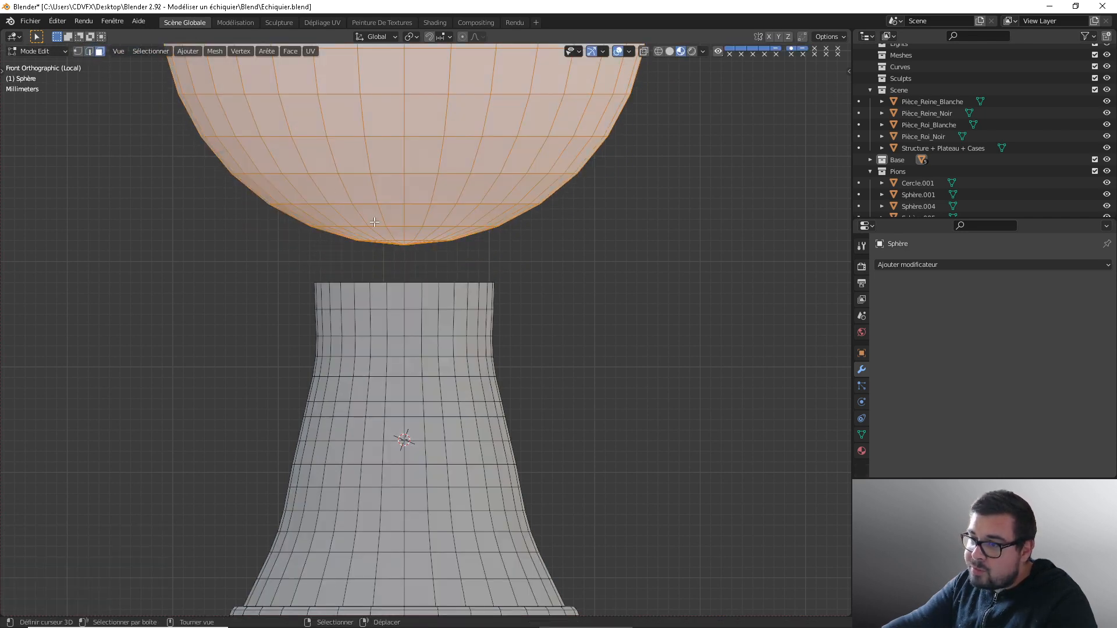
pyautogui.click(394, 232)
pyautogui.keyDown('alt'); pyautogui.click(425, 235); pyautogui.keyUp('alt')
pyautogui.moveTo(424, 235)
pyautogui.mouseDown(button='middle')
pyautogui.moveTo(386, 234)
pyautogui.moveTo(429, 254)
pyautogui.moveTo(401, 244)
pyautogui.moveTo(406, 231)
pyautogui.moveTo(430, 233)
pyautogui.mouseUp(button='middle')
pyautogui.keyDown('ctrl'); pyautogui.click(386, 234); pyautogui.keyUp('ctrl')
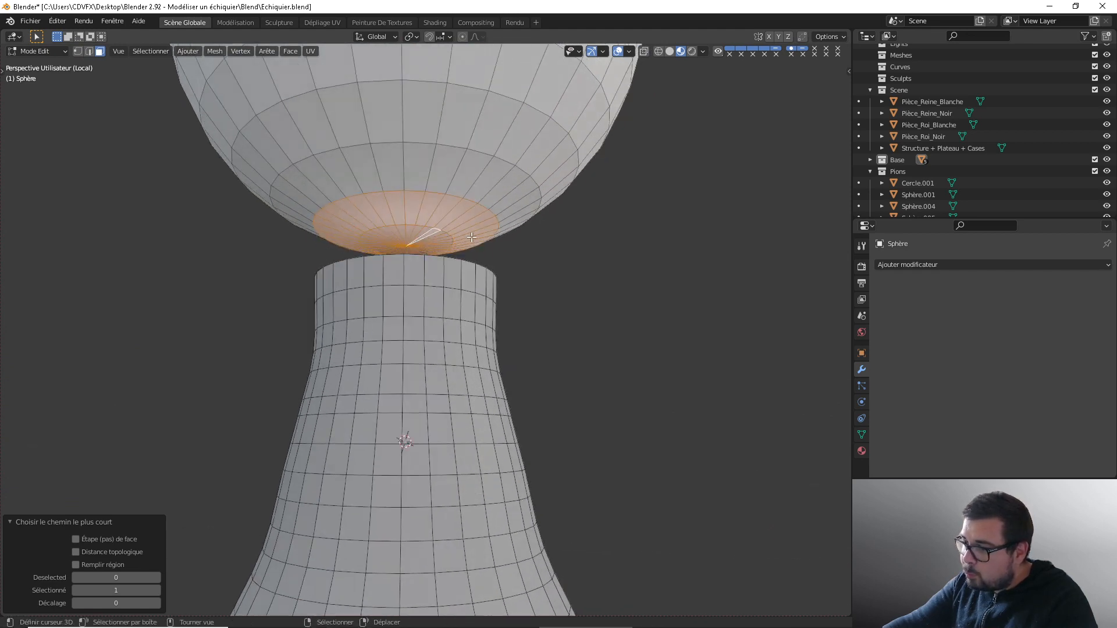
pyautogui.hotkey('ctrl', 'Tab')
pyautogui.click(540, 196)
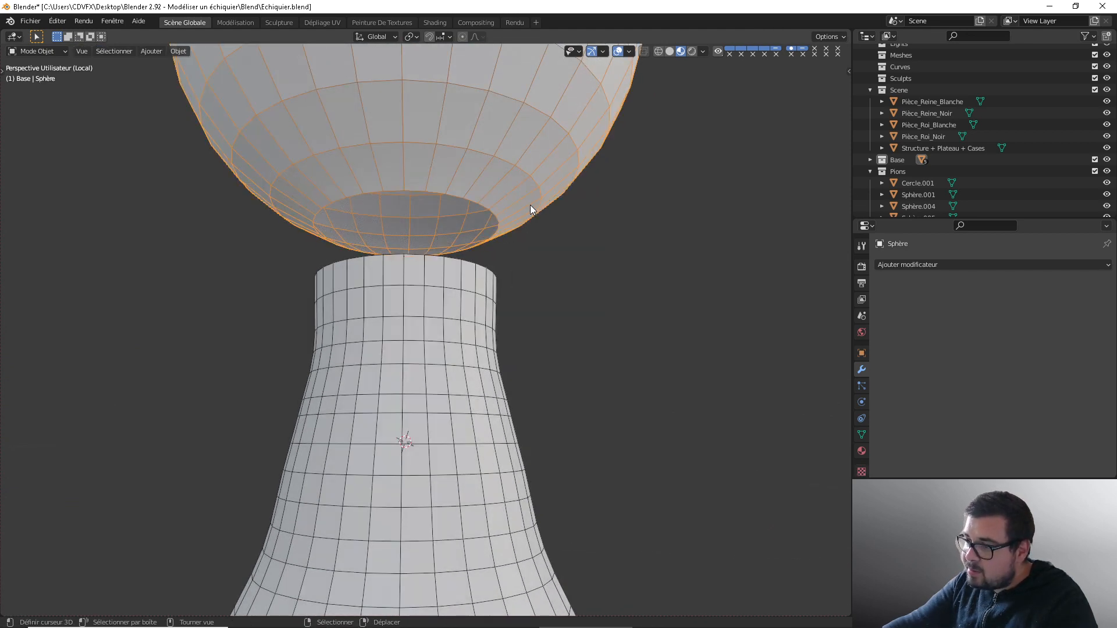
# Step: Isolate the sphere to examine the opening on its underside, and bring back the full scene
pyautogui.press('KP_Divide')
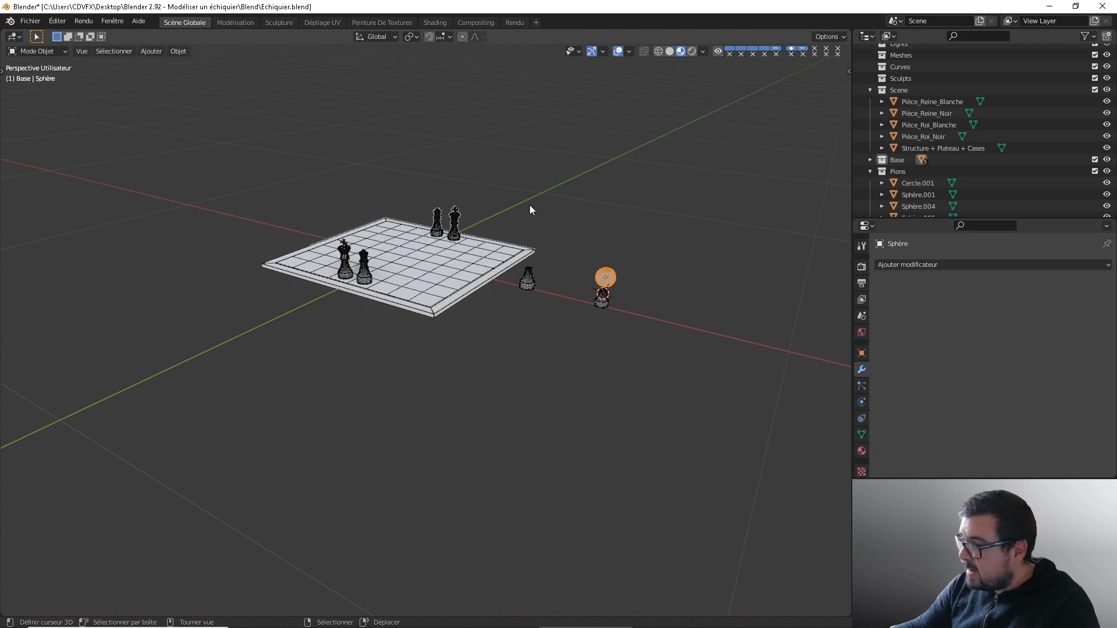
pyautogui.press('KP_Divide')
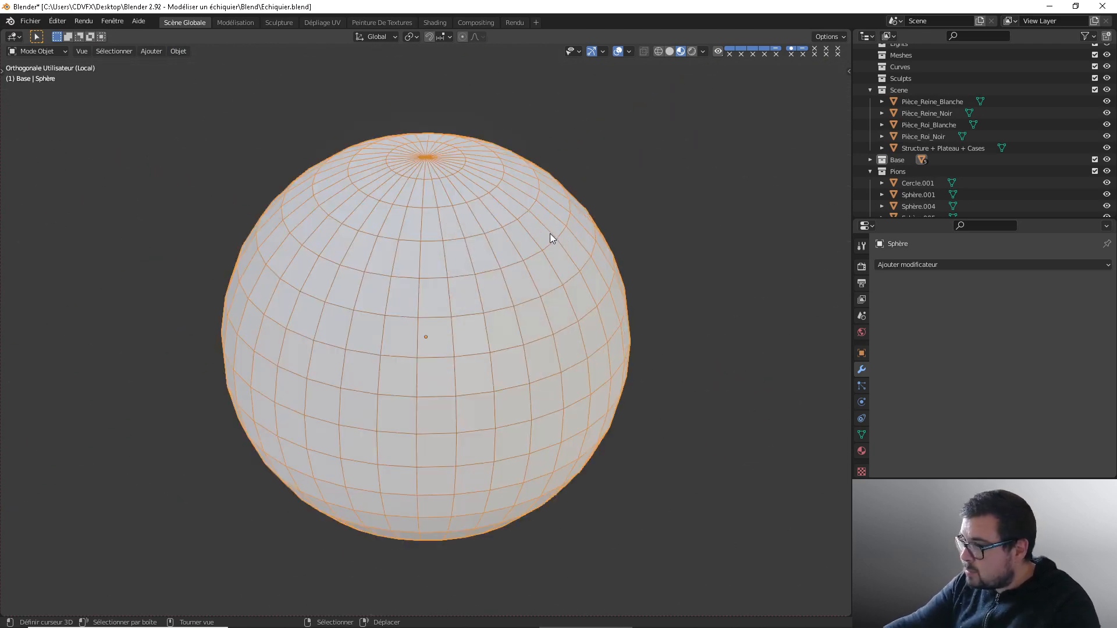
pyautogui.moveTo(549, 233); pyautogui.dragTo(610, 141, button='middle')
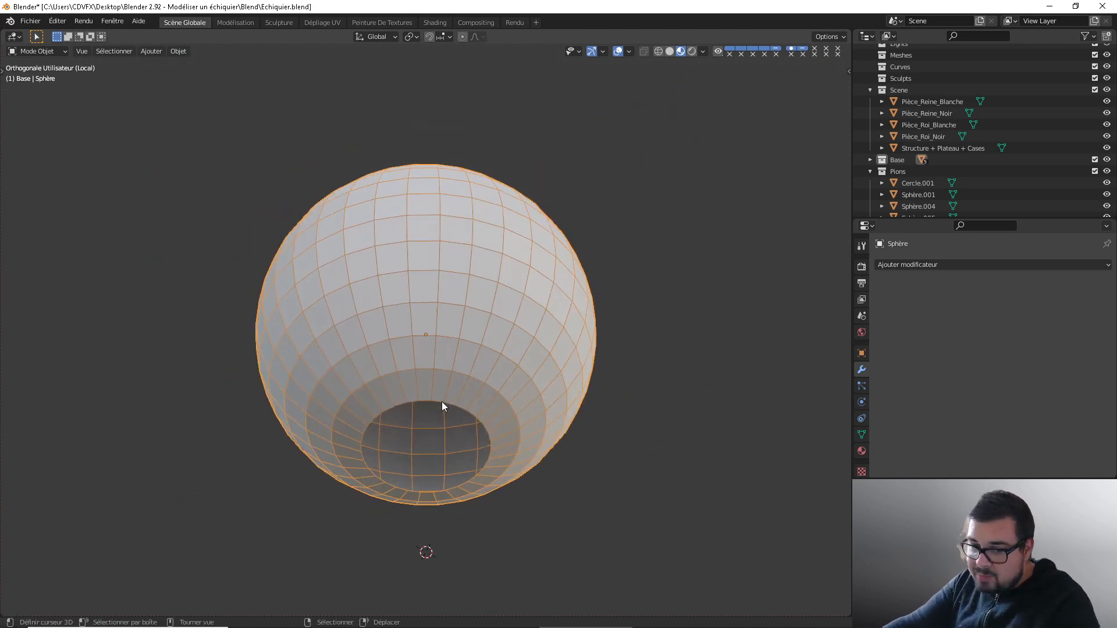
pyautogui.press('KP_Divide')
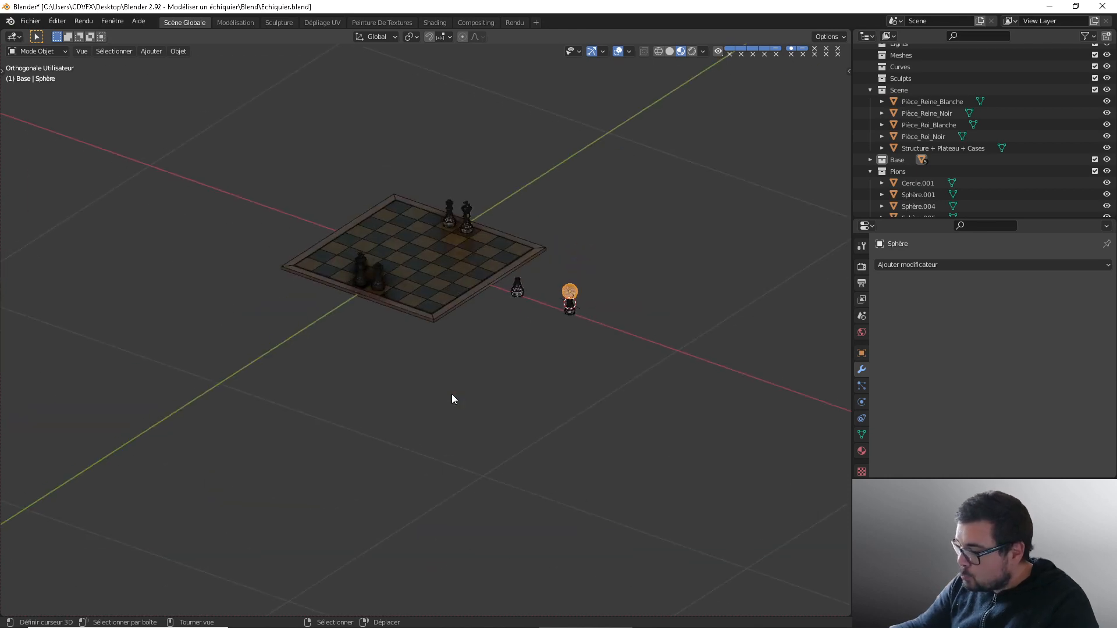
# Step: Turn off the wireframe overlay and return the sphere to object mode
pyautogui.scroll(6, 643, 333)
pyautogui.keyDown('shift'); pyautogui.moveTo(617, 321); pyautogui.dragTo(419, 308, button='middle'); pyautogui.keyUp('shift')
pyautogui.moveTo(584, 242); pyautogui.dragTo(445, 318, button='middle')
pyautogui.press('Tab')
pyautogui.moveTo(500, 290); pyautogui.dragTo(483, 276, button='middle')
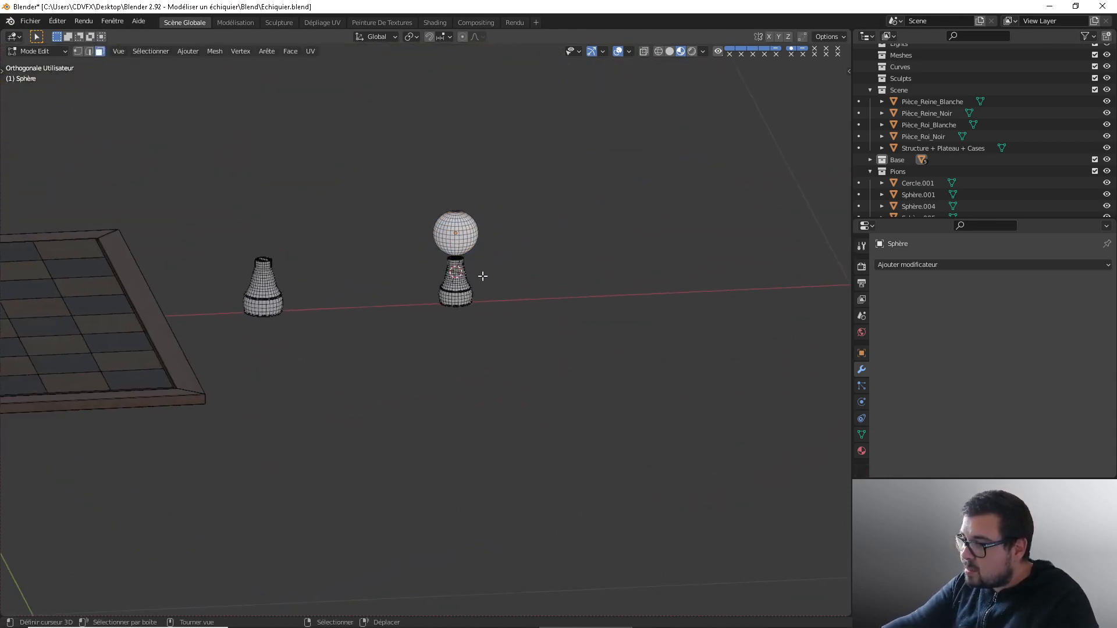
pyautogui.click(630, 51)
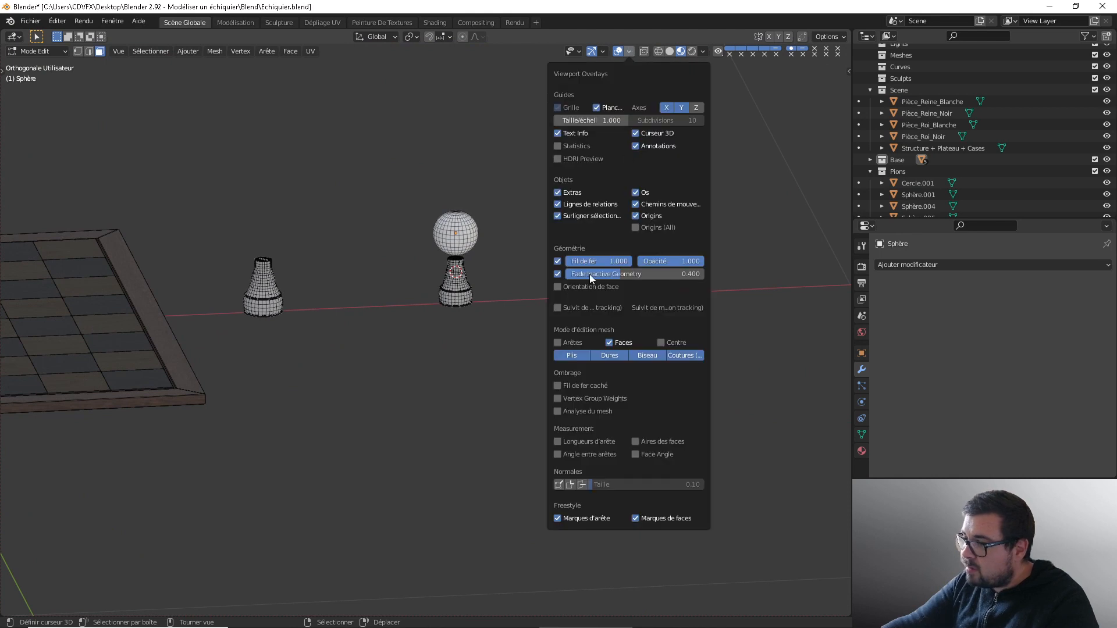
pyautogui.click(559, 263)
pyautogui.scroll(4, 489, 260)
pyautogui.keyDown('shift'); pyautogui.moveTo(591, 189); pyautogui.dragTo(487, 264, button='middle'); pyautogui.keyUp('shift')
pyautogui.scroll(1, 487, 264)
pyautogui.press('Tab')
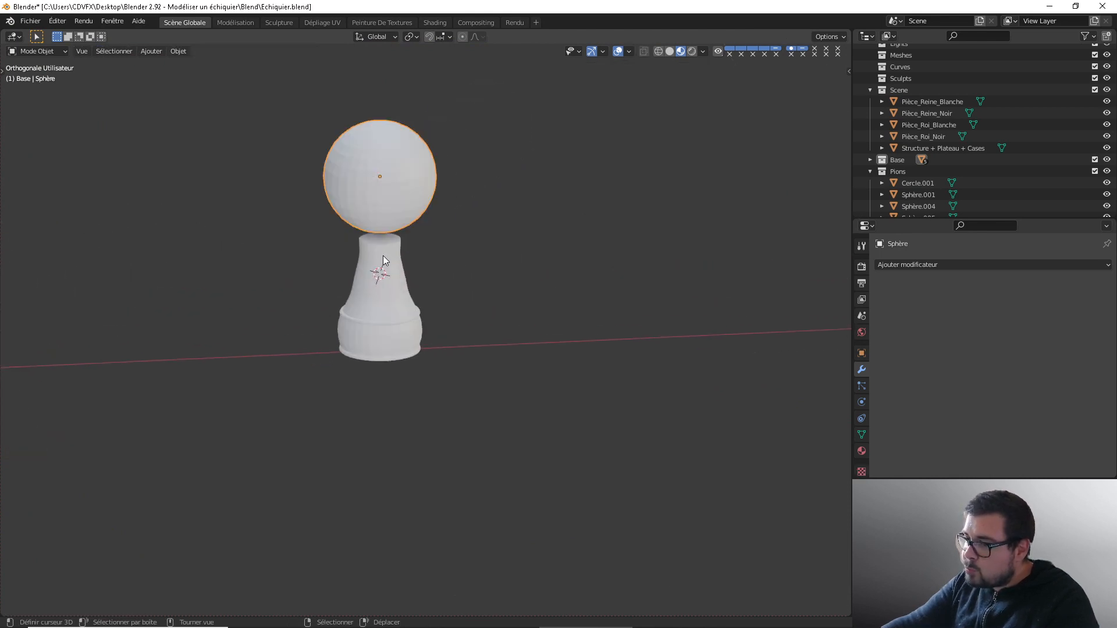
# Step: Open the pawn's neck object below the sphere for mesh editing
pyautogui.click(382, 256)
pyautogui.scroll(4, 371, 173)
pyautogui.keyDown('shift'); pyautogui.moveTo(371, 172); pyautogui.dragTo(409, 289, button='middle'); pyautogui.keyUp('shift')
pyautogui.scroll(1, 407, 263)
pyautogui.scroll(1, 406, 280)
pyautogui.keyDown('shift'); pyautogui.moveTo(385, 238); pyautogui.dragTo(414, 315, button='middle'); pyautogui.keyUp('shift')
pyautogui.scroll(1, 414, 315)
pyautogui.press('Tab')
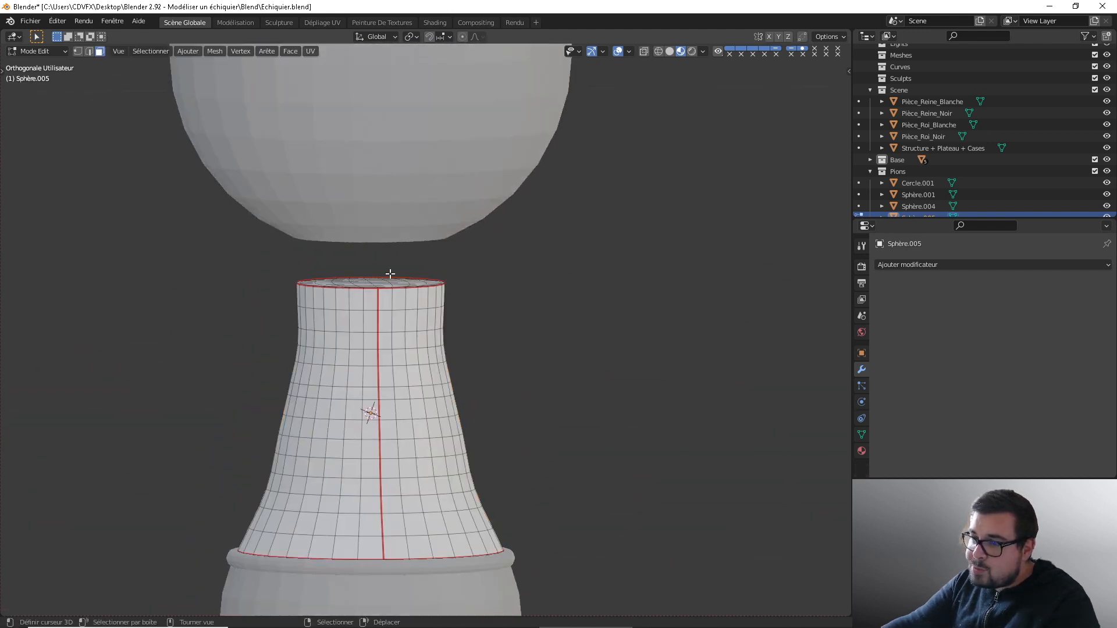
# Step: Select all the faces capping the top of the neck and delete them to leave the neck open
pyautogui.keyDown('shift'); pyautogui.moveTo(407, 145); pyautogui.dragTo(414, 367, button='middle'); pyautogui.keyUp('shift')
pyautogui.moveTo(414, 366); pyautogui.dragTo(418, 386, button='middle')
pyautogui.keyDown('shift'); pyautogui.moveTo(418, 443); pyautogui.dragTo(428, 379, button='middle'); pyautogui.keyUp('shift')
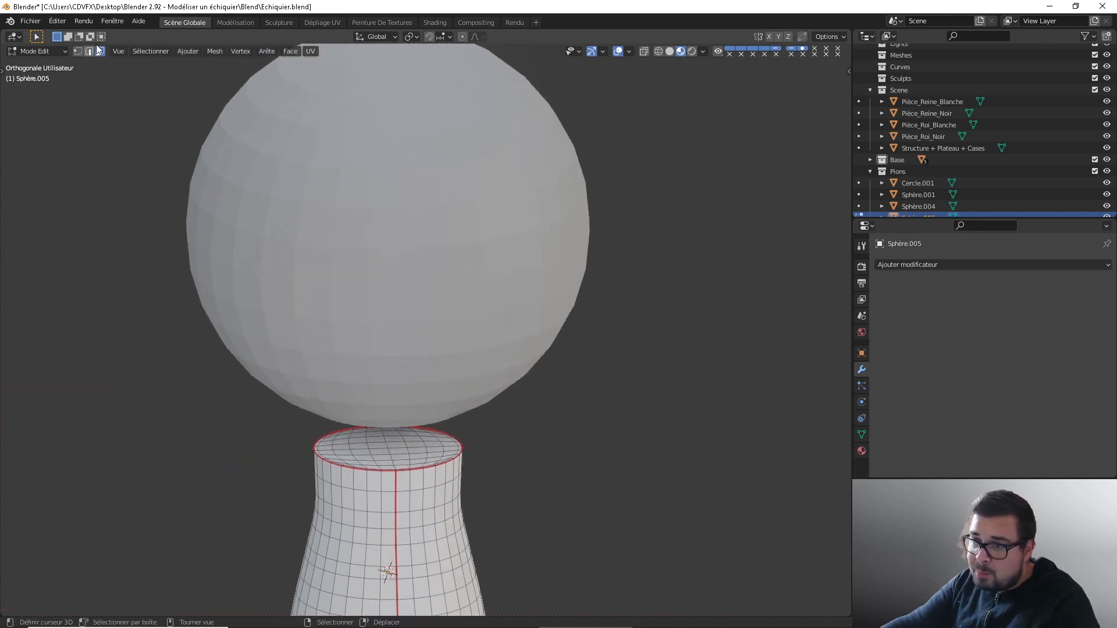
pyautogui.click(377, 445)
pyautogui.keyDown('shift'); pyautogui.click(396, 446); pyautogui.keyUp('shift')
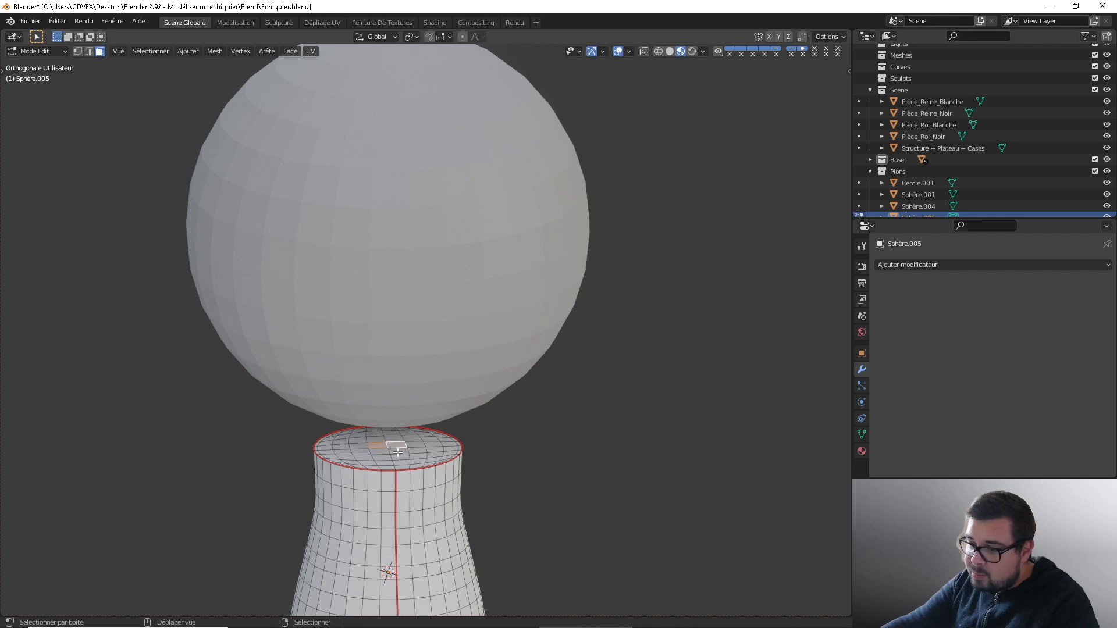
pyautogui.press('ctrl+KP_Add')
pyautogui.press('ctrl+KP_Add')
pyautogui.press('ctrl+KP_Add')
pyautogui.press('ctrl+KP_Add')
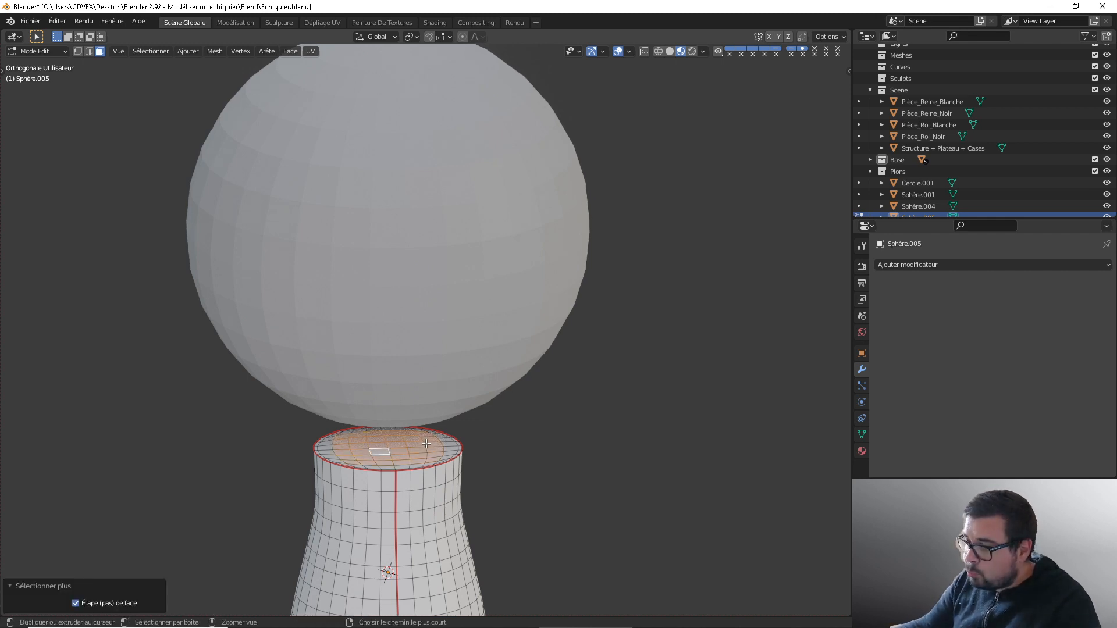
pyautogui.press('ctrl+KP_Add')
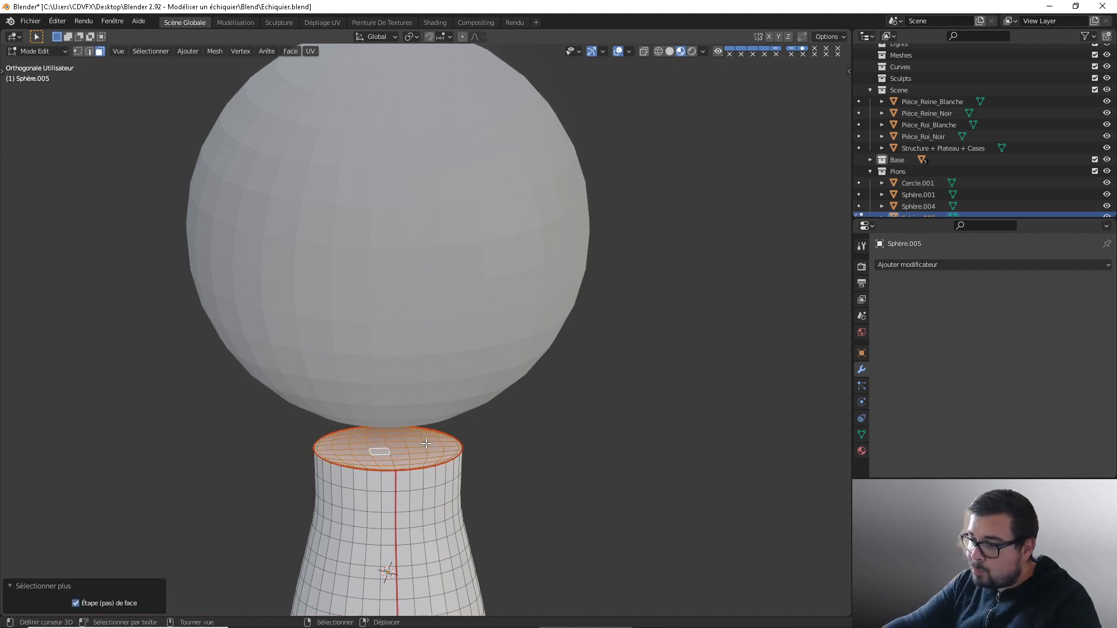
pyautogui.press('x')
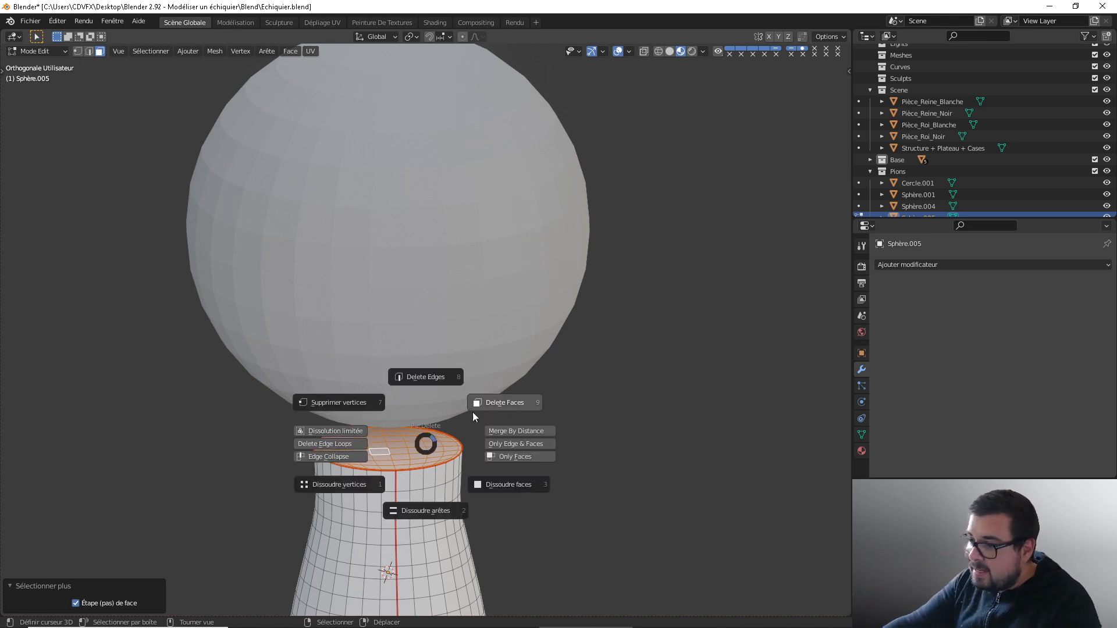
pyautogui.click(492, 404)
pyautogui.moveTo(450, 464); pyautogui.dragTo(426, 400, button='middle')
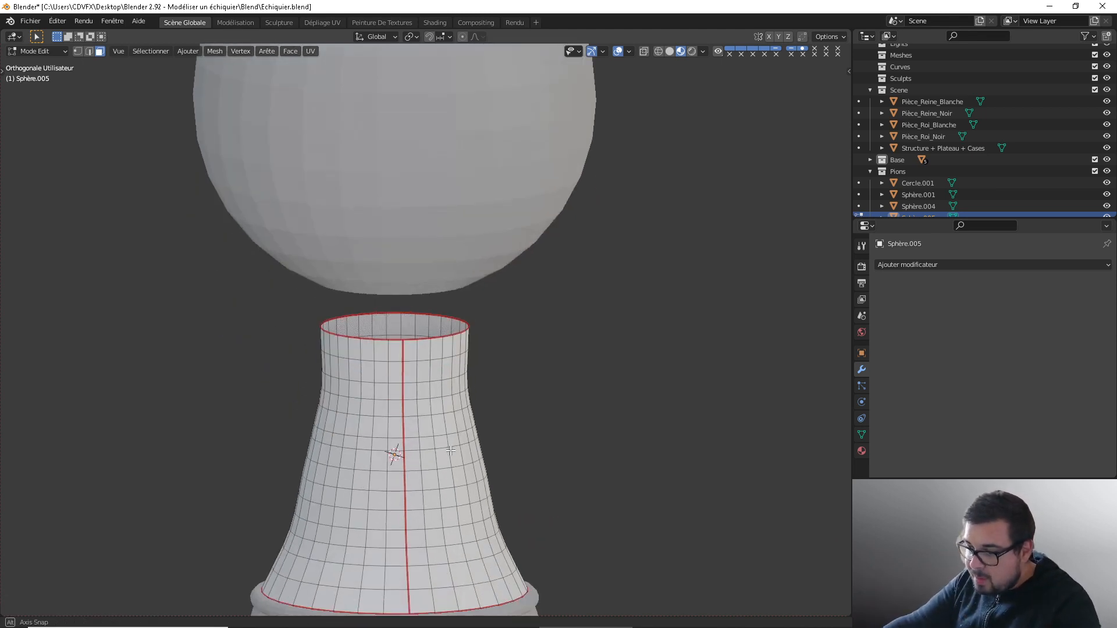
# Step: Extrude the edge loop around the neck's open top upward by 0.004 m along Z
pyautogui.click(79, 51)
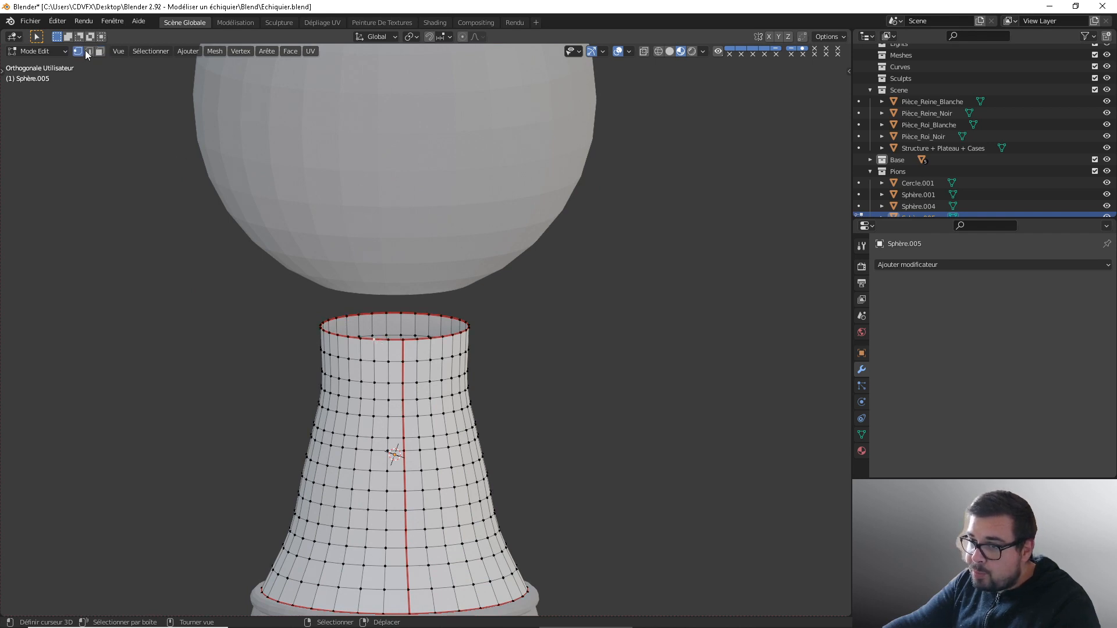
pyautogui.click(89, 52)
pyautogui.keyDown('alt'); pyautogui.rightClick(395, 343); pyautogui.keyUp('alt')
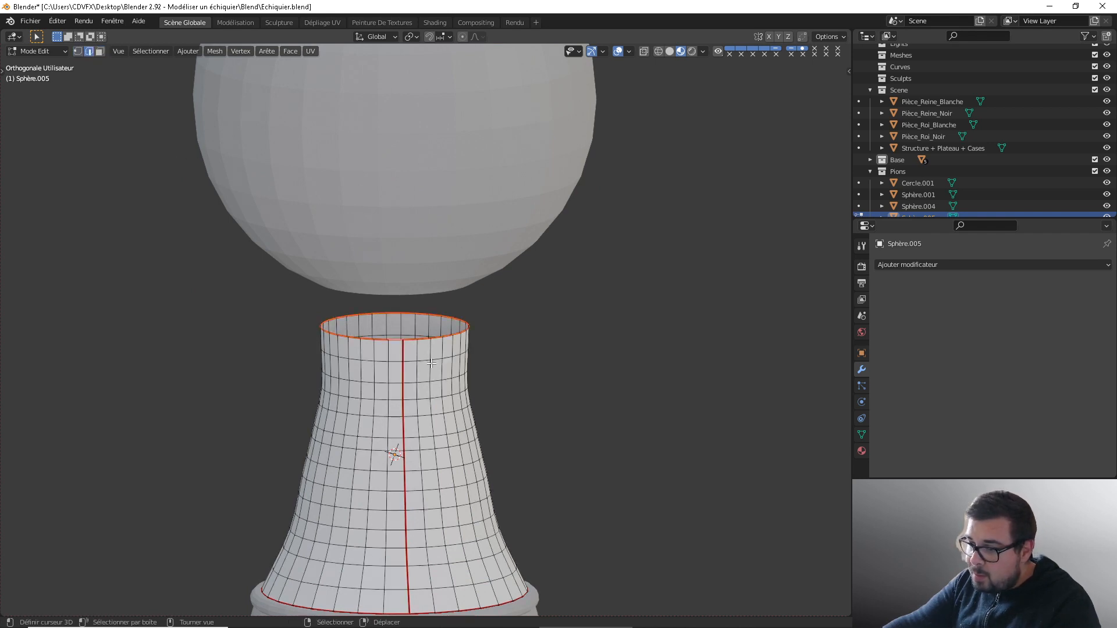
pyautogui.moveTo(437, 371); pyautogui.dragTo(424, 361, button='middle')
pyautogui.write('g')
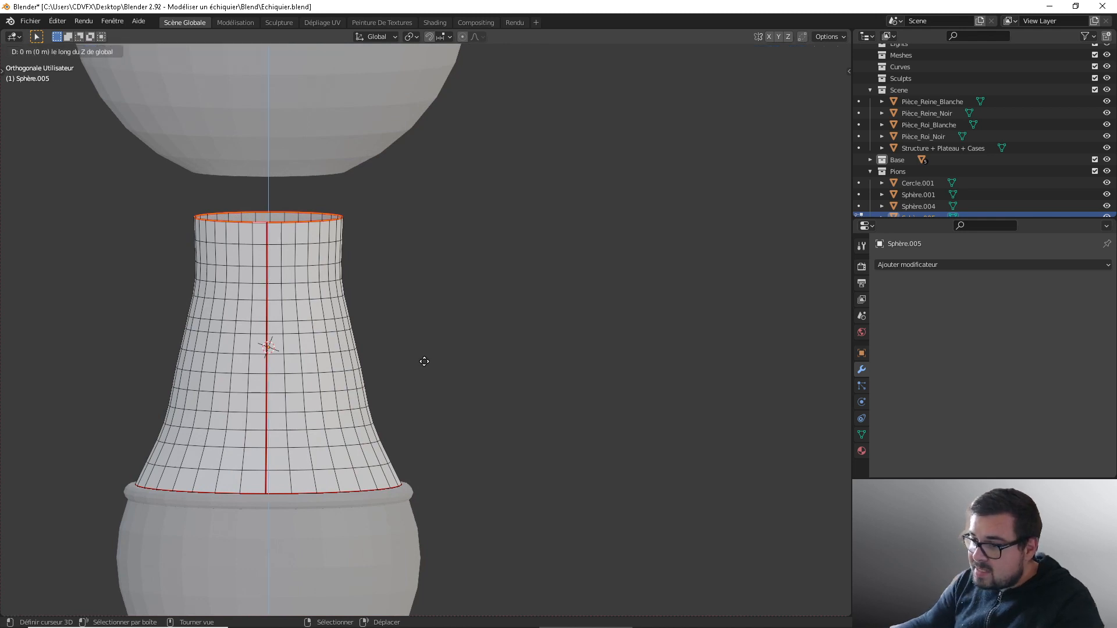
pyautogui.write('z0.004')
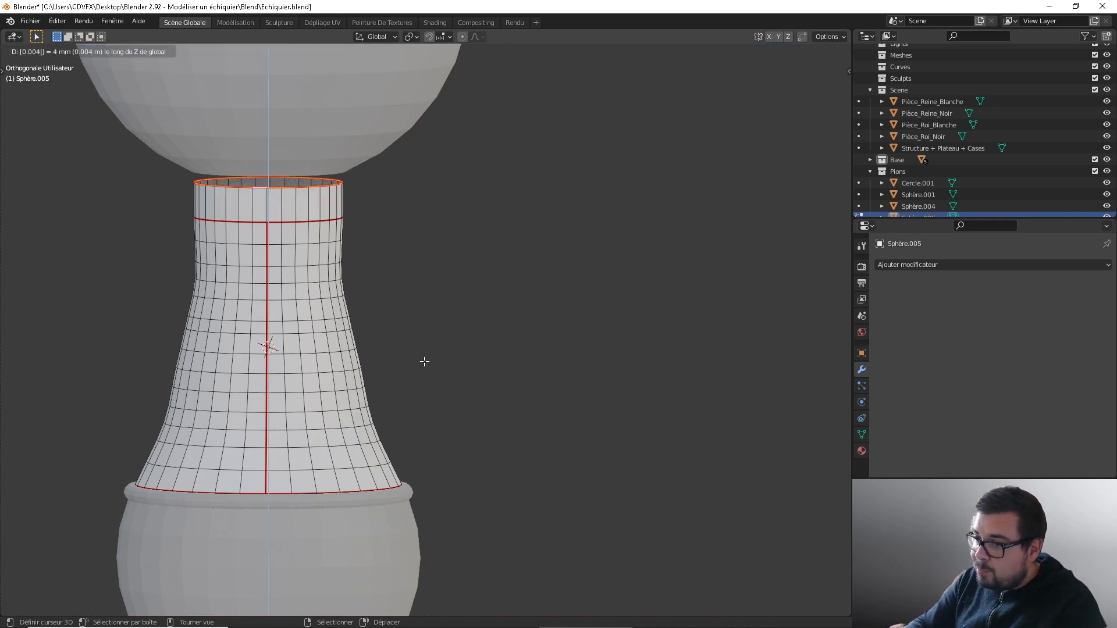
pyautogui.press('Return')
# Step: Extrude the top ring of neck faces outward into a collar, scaling by about 1.6 in X and Y only
pyautogui.press('KP_1')
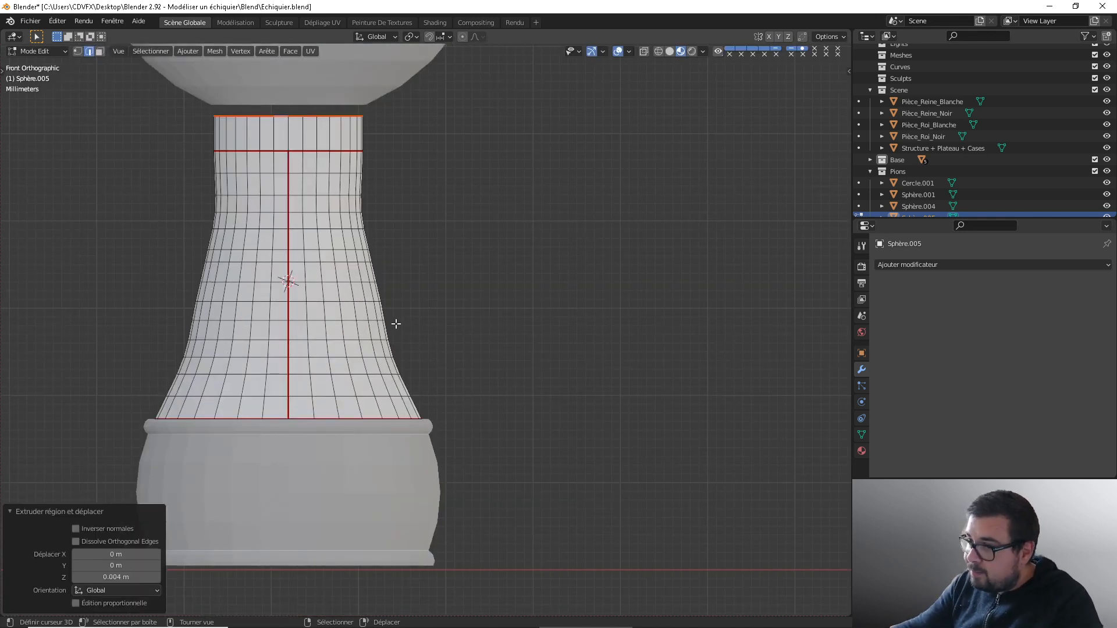
pyautogui.scroll(3, 397, 323)
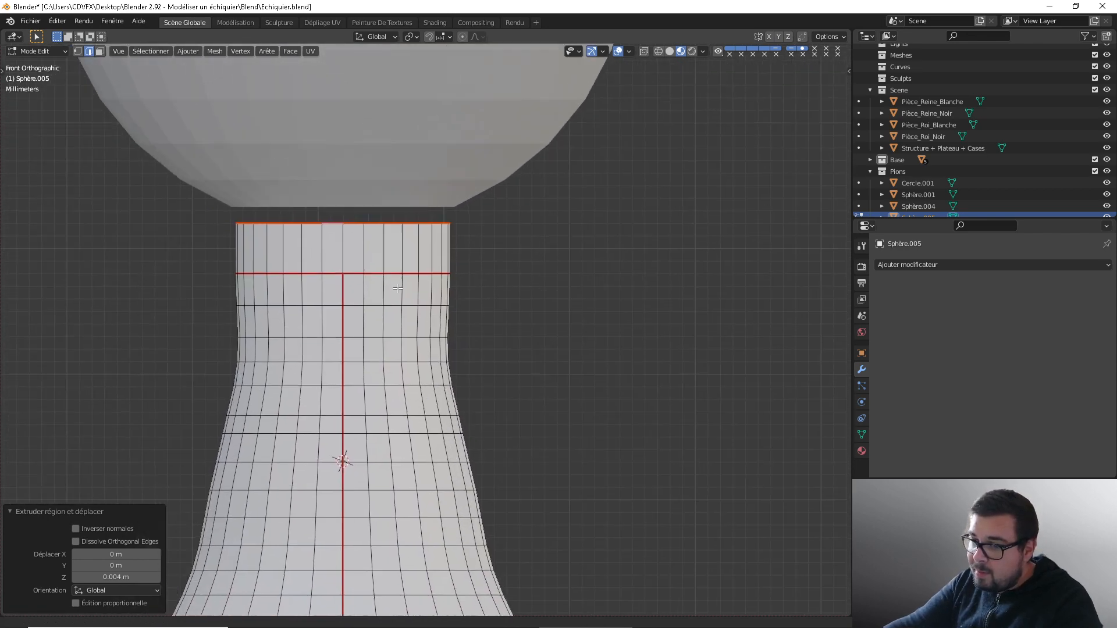
pyautogui.keyDown('shift'); pyautogui.moveTo(398, 288); pyautogui.dragTo(413, 298, button='middle'); pyautogui.keyUp('shift')
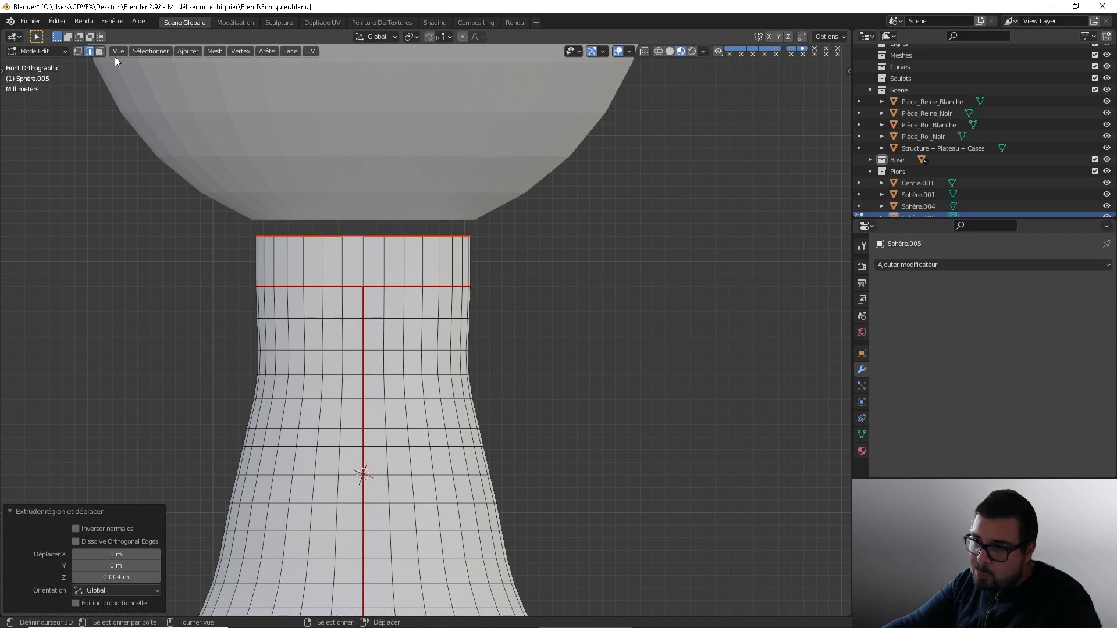
pyautogui.click(99, 52)
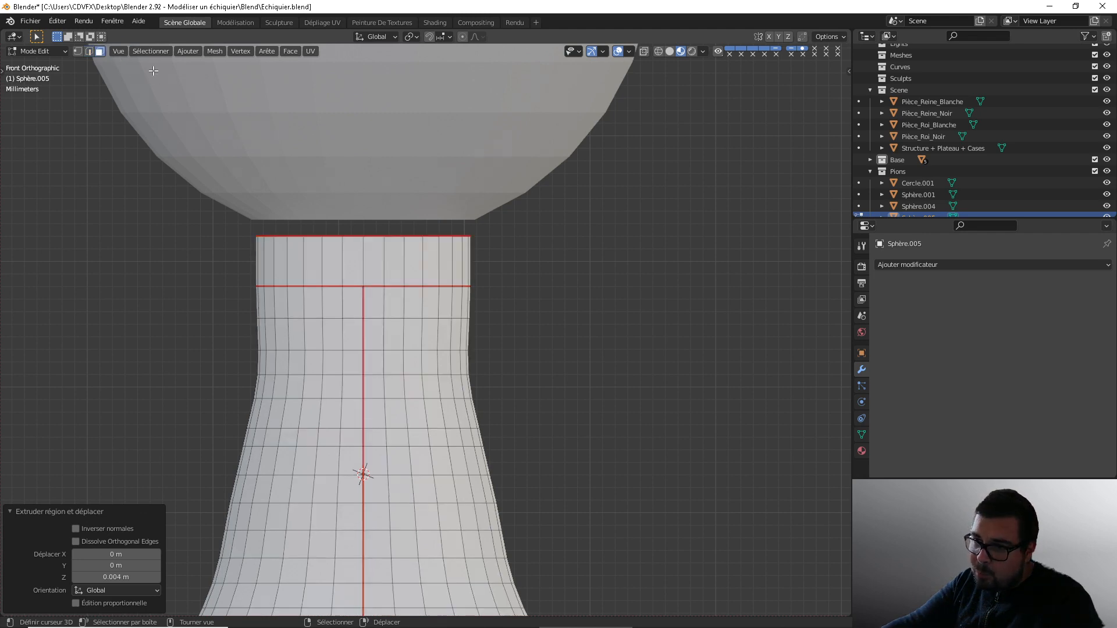
pyautogui.keyDown('alt'); pyautogui.click(363, 259); pyautogui.keyUp('alt')
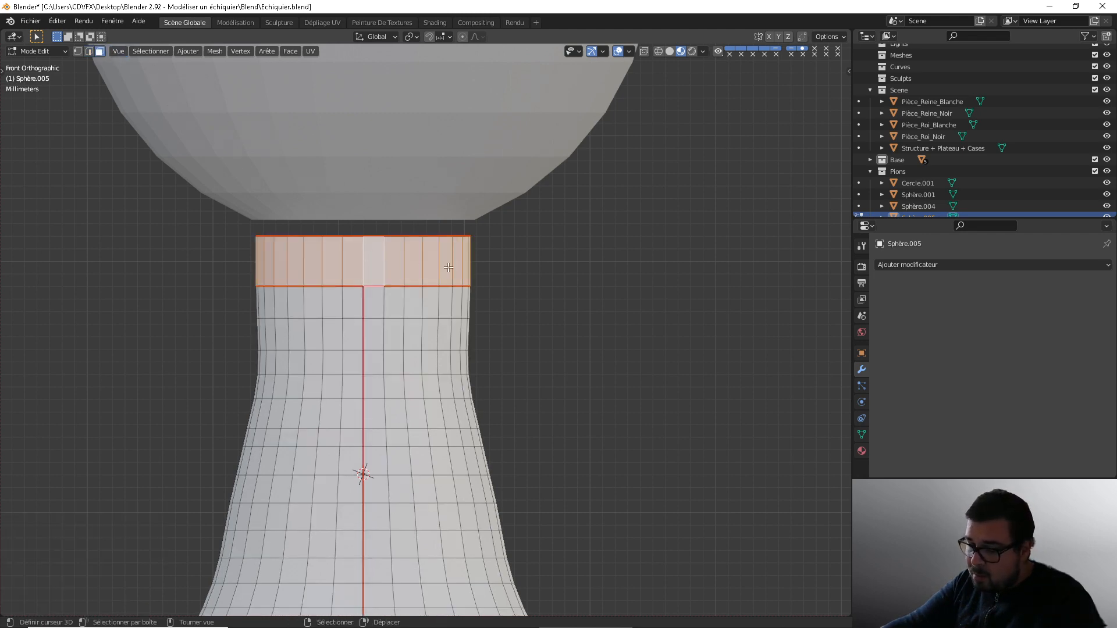
pyautogui.press('e')
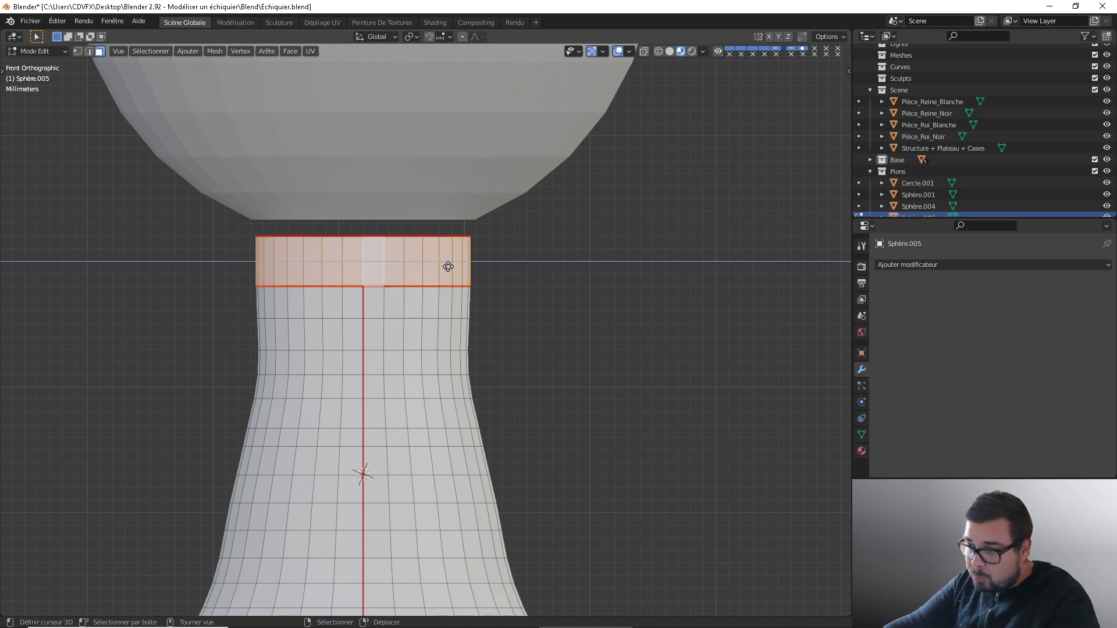
pyautogui.press('s')
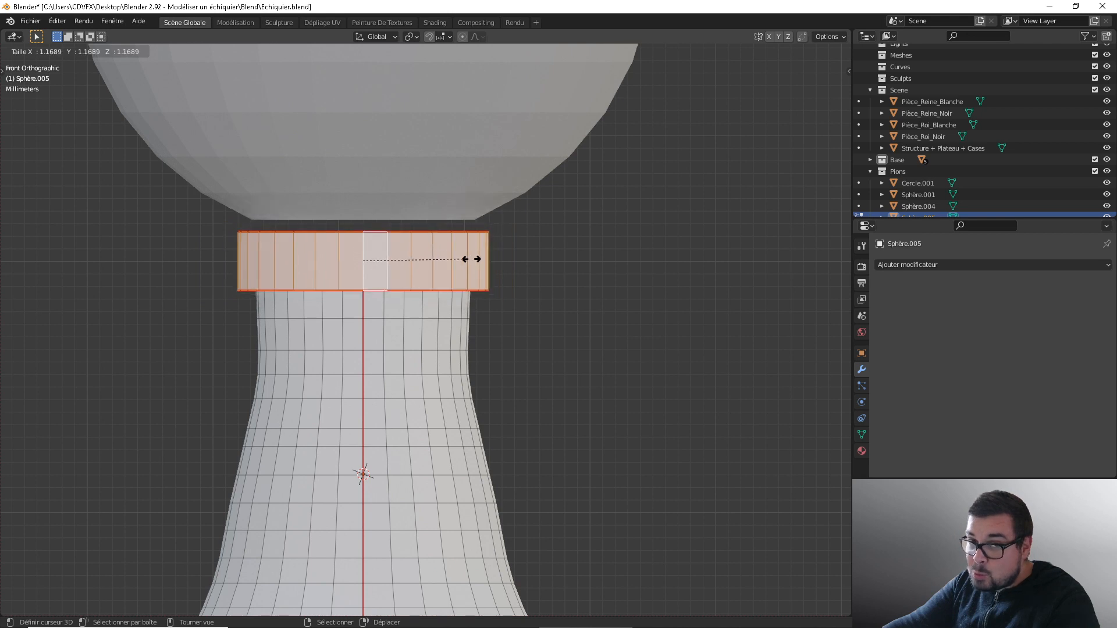
pyautogui.hotkey('shift', 'z')
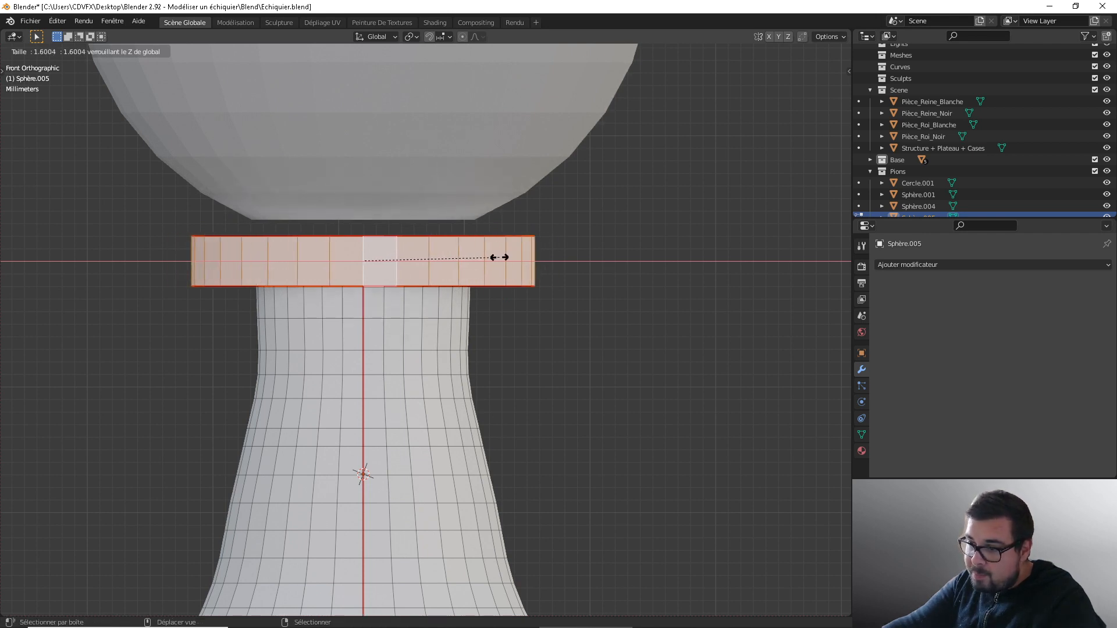
pyautogui.click(499, 257)
# Step: Examine the collar beneath the sphere, select one face on its upper side, and return to object mode
pyautogui.moveTo(499, 257); pyautogui.dragTo(421, 257, button='middle')
pyautogui.scroll(-8, 422, 257)
pyautogui.keyDown('shift'); pyautogui.moveTo(459, 375); pyautogui.dragTo(445, 288, button='middle'); pyautogui.keyUp('shift')
pyautogui.scroll(8, 455, 377)
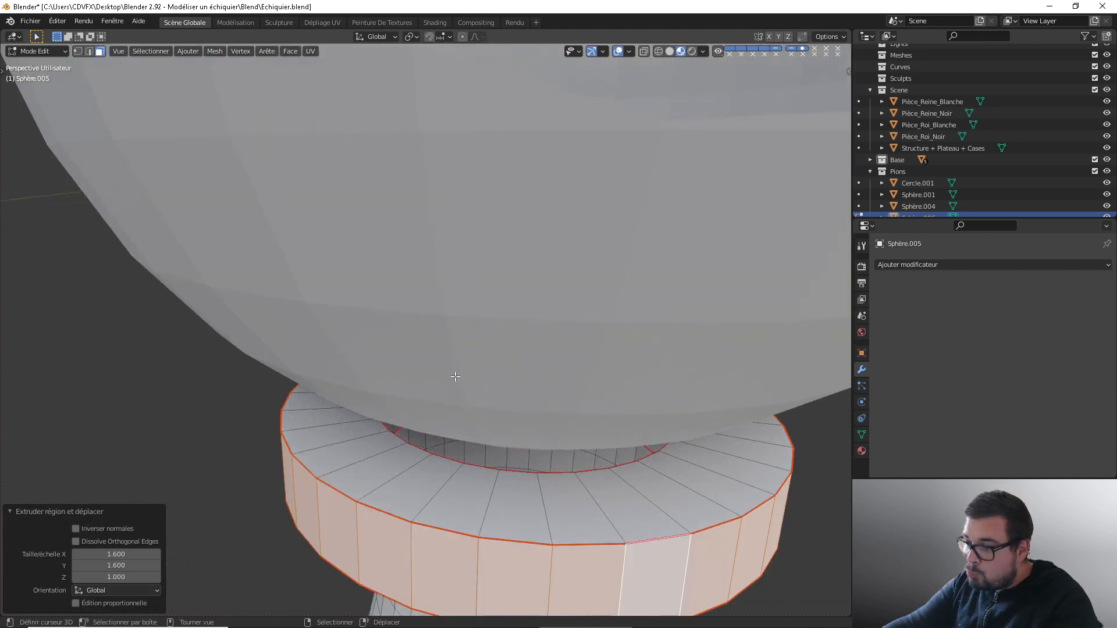
pyautogui.rightClick(463, 478)
pyautogui.scroll(-3, 463, 478)
pyautogui.moveTo(458, 364); pyautogui.dragTo(456, 350, button='middle')
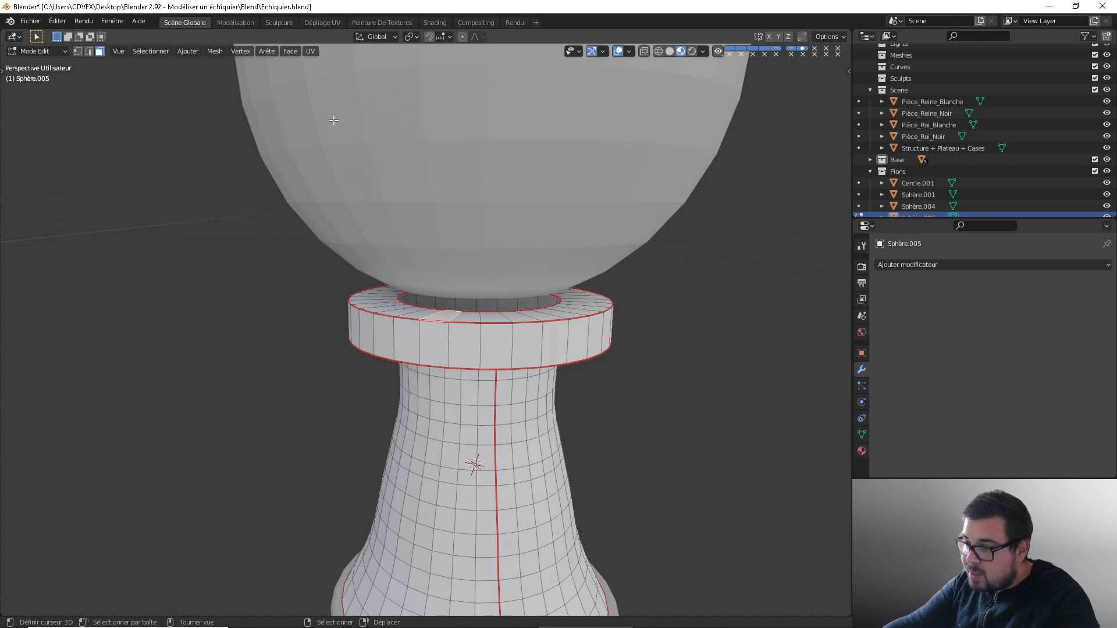
pyautogui.scroll(-5, 439, 246)
pyautogui.press('Tab')
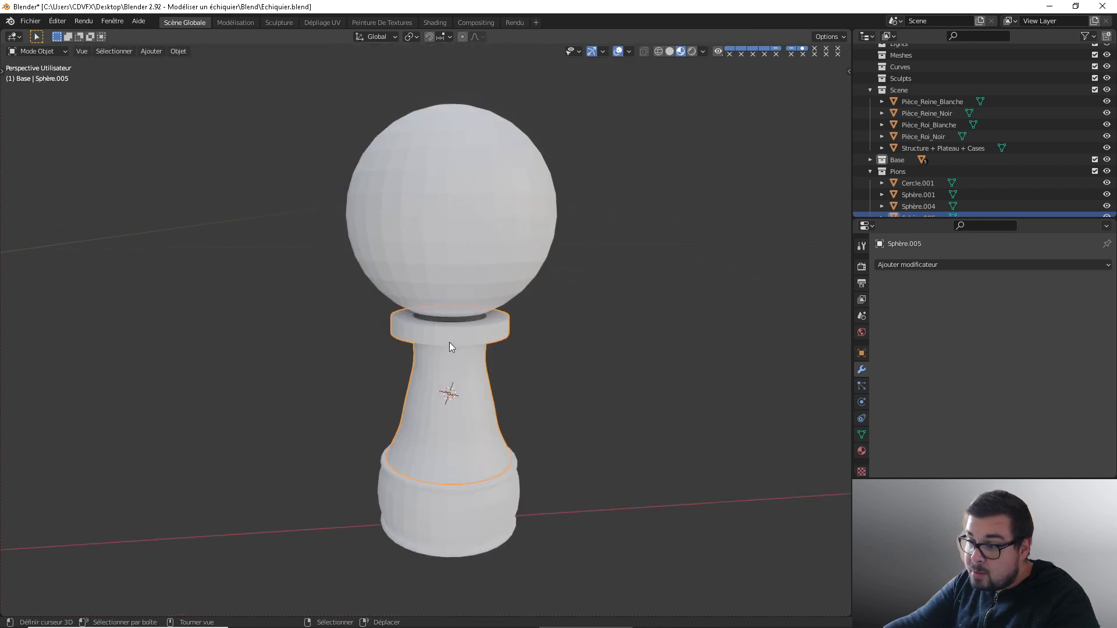
# Step: Select only the sphere in front view and scale it down uniformly to about 0.663
pyautogui.keyDown('shift'); pyautogui.rightClick(466, 237); pyautogui.keyUp('shift')
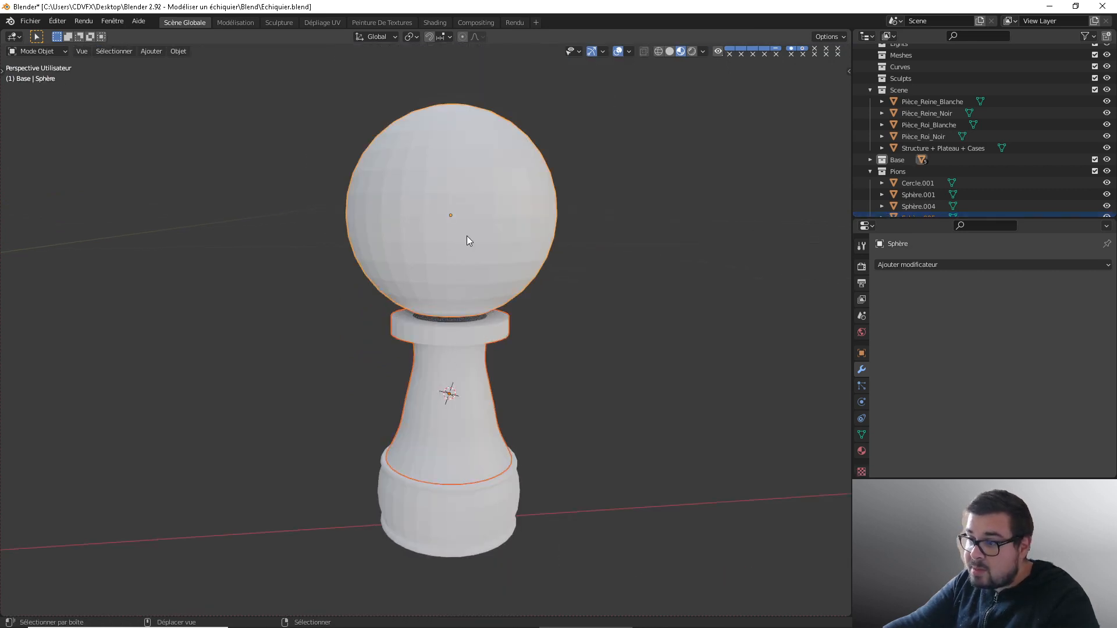
pyautogui.press('KP_1')
pyautogui.scroll(3, 391, 252)
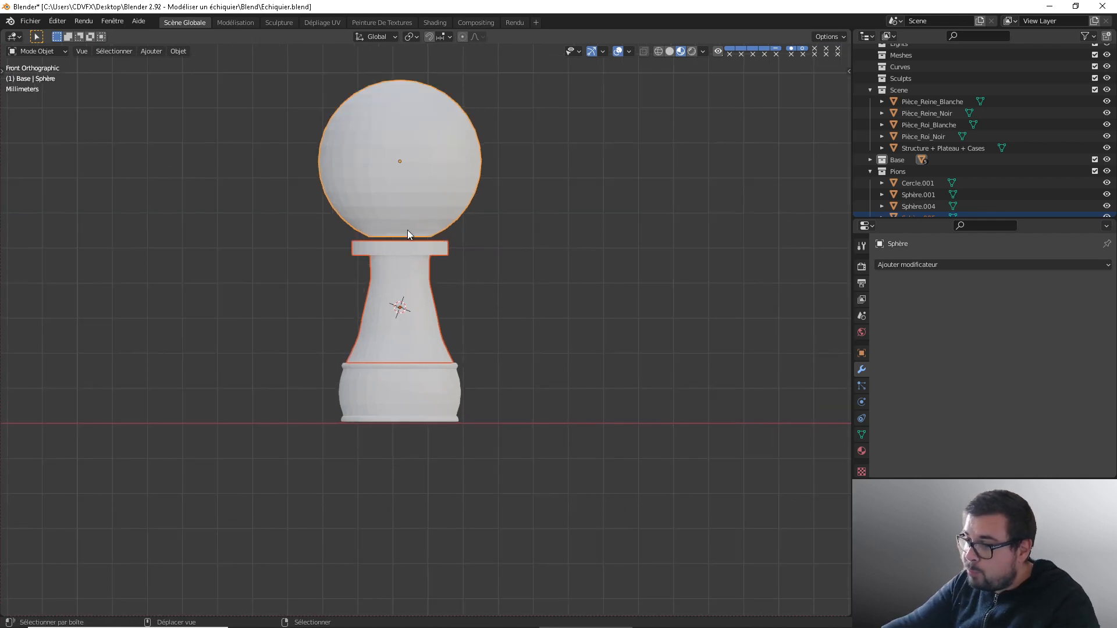
pyautogui.rightClick(433, 247)
pyautogui.scroll(-3, 472, 236)
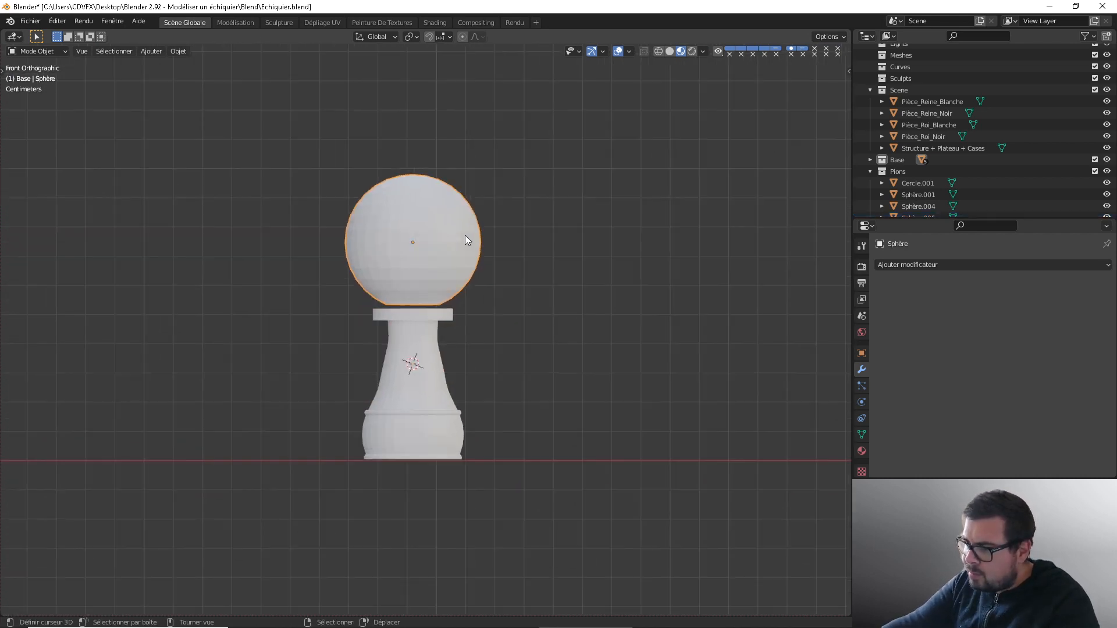
pyautogui.scroll(2, 460, 236)
pyautogui.press('s')
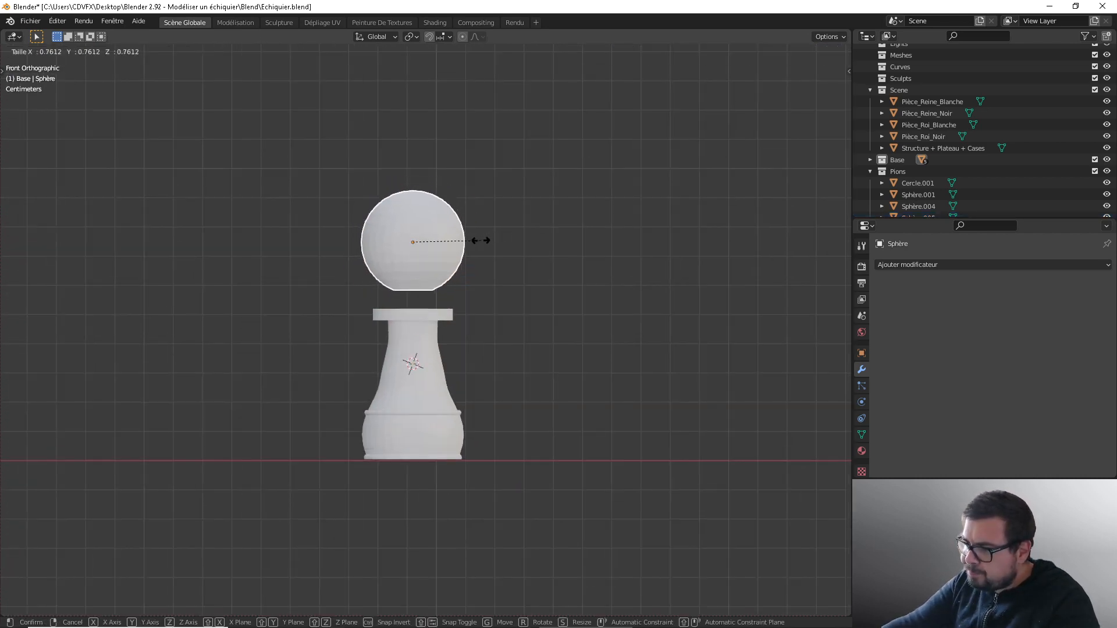
pyautogui.click(453, 249)
pyautogui.scroll(2, 453, 262)
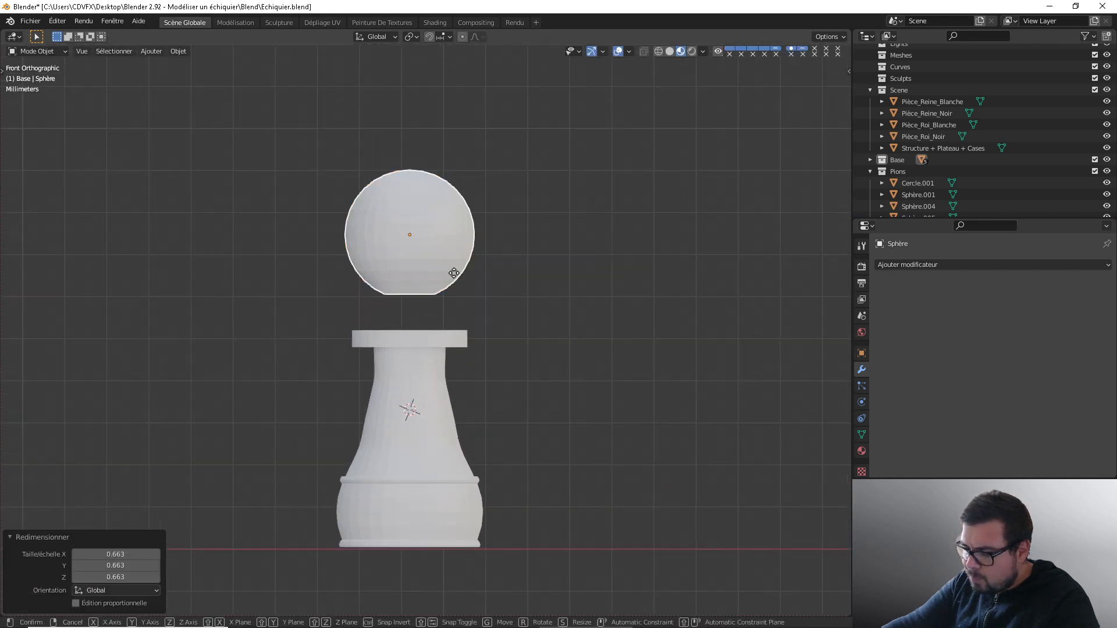
# Step: Lower the sphere along Z by about 7.6 mm so it sits just above the collar
pyautogui.press('g')
pyautogui.press('z')
pyautogui.click(449, 308)
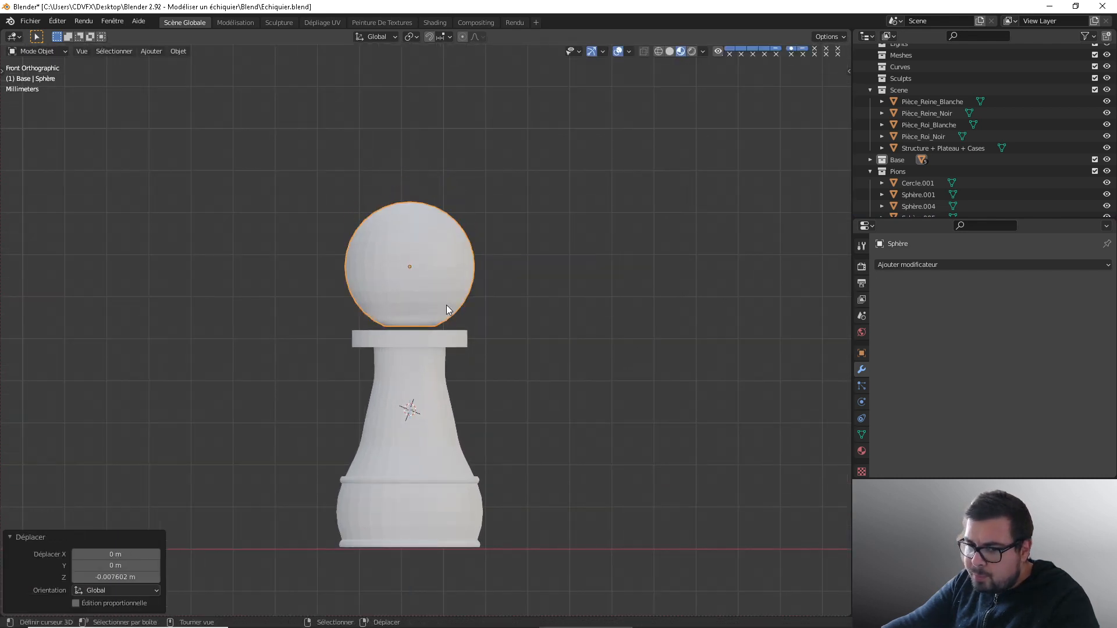
pyautogui.scroll(3, 448, 308)
pyautogui.moveTo(424, 278); pyautogui.dragTo(424, 295, button='middle')
pyautogui.scroll(-3, 425, 296)
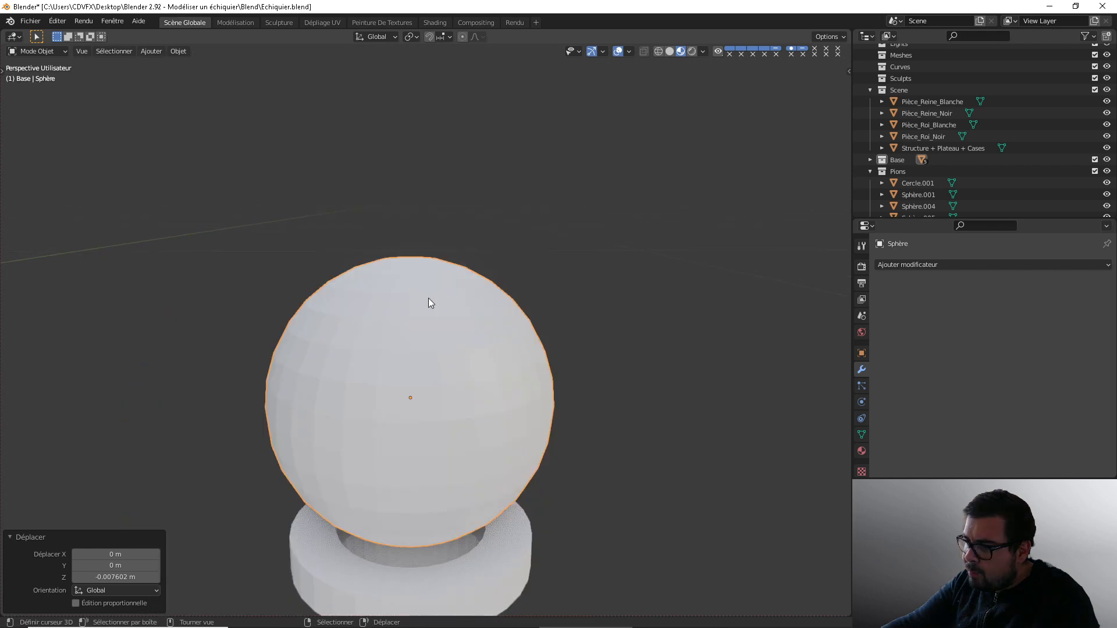
# Step: Join the neck and the sphere into one object and set its origin to the geometry's barycentre
pyautogui.keyDown('shift'); pyautogui.scroll(-3, 436, 314); pyautogui.keyUp('shift')
pyautogui.click(438, 334)
pyautogui.keyDown('shift'); pyautogui.scroll(1, 436, 326); pyautogui.keyUp('shift')
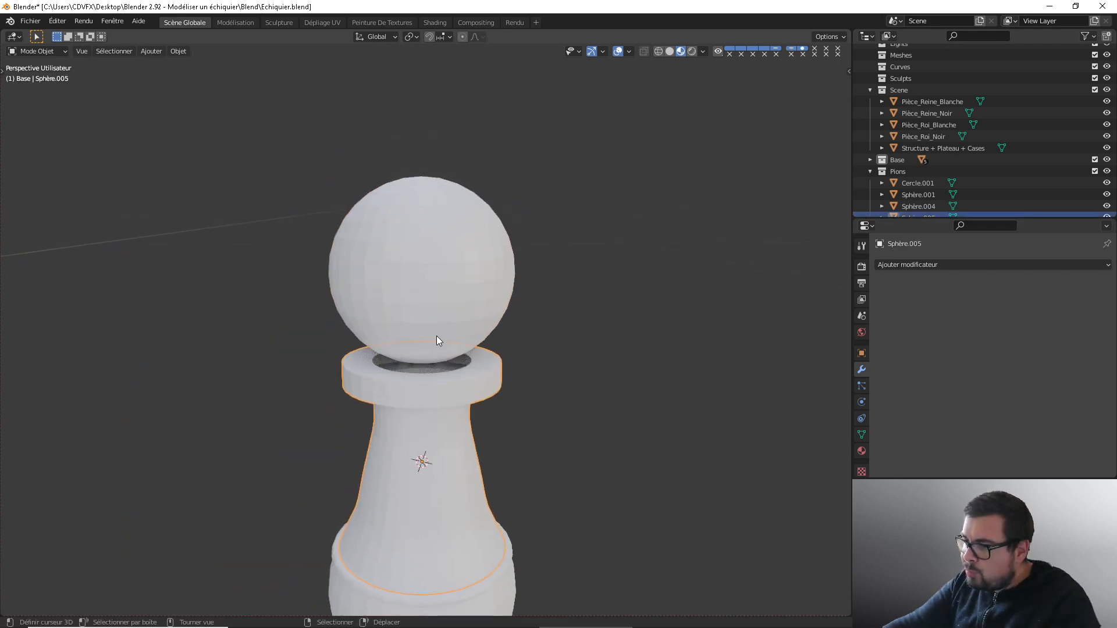
pyautogui.scroll(2, 439, 355)
pyautogui.scroll(-3, 459, 299)
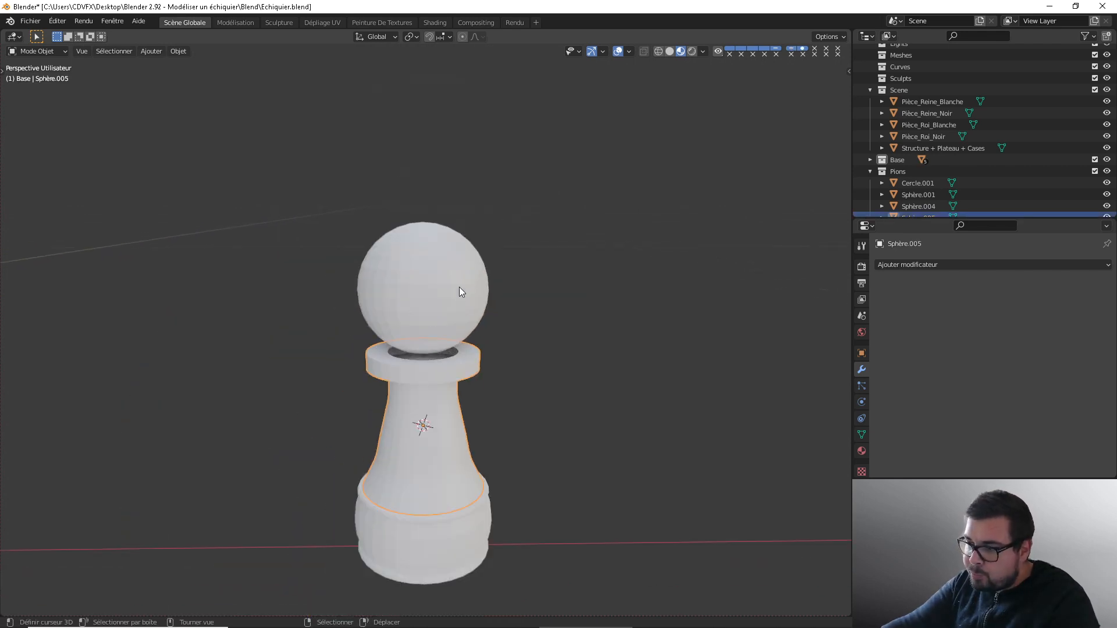
pyautogui.keyDown('shift'); pyautogui.click(449, 278); pyautogui.keyUp('shift')
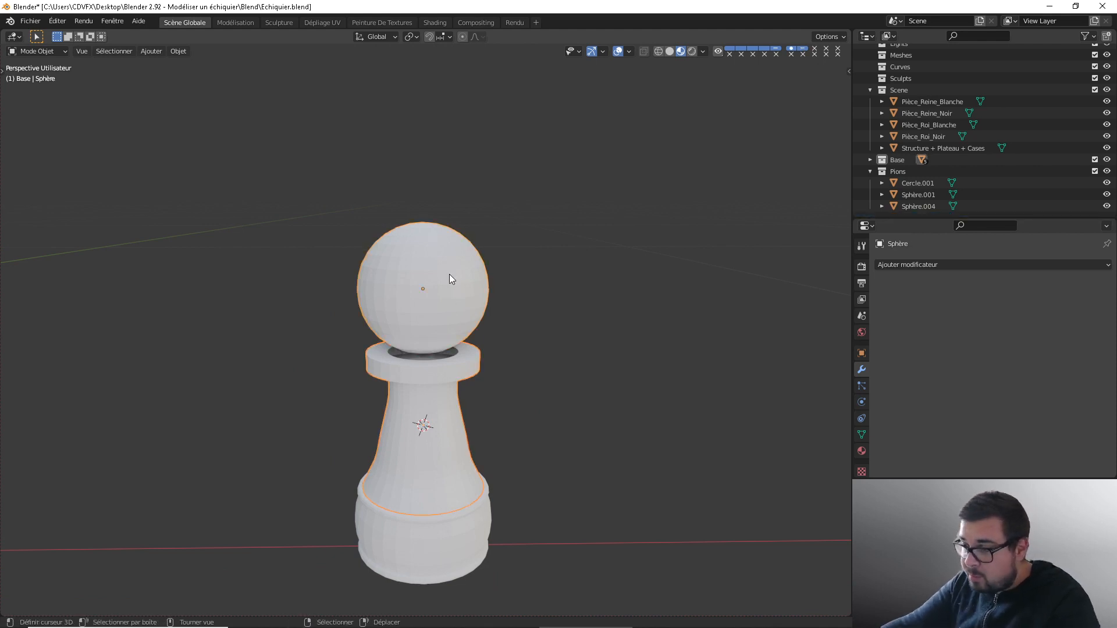
pyautogui.press('q')
pyautogui.click(376, 288)
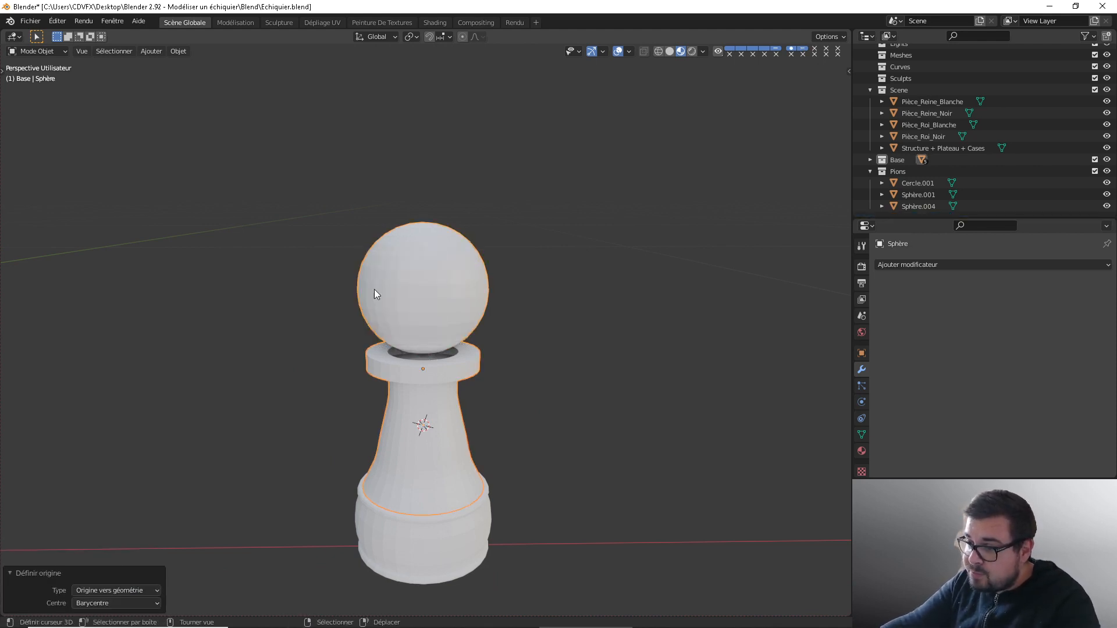
# Step: In edit mode, bridge the sphere's open bottom edge loop to the collar's inner upper edge loop using LoopTools Bridge
pyautogui.press('Tab')
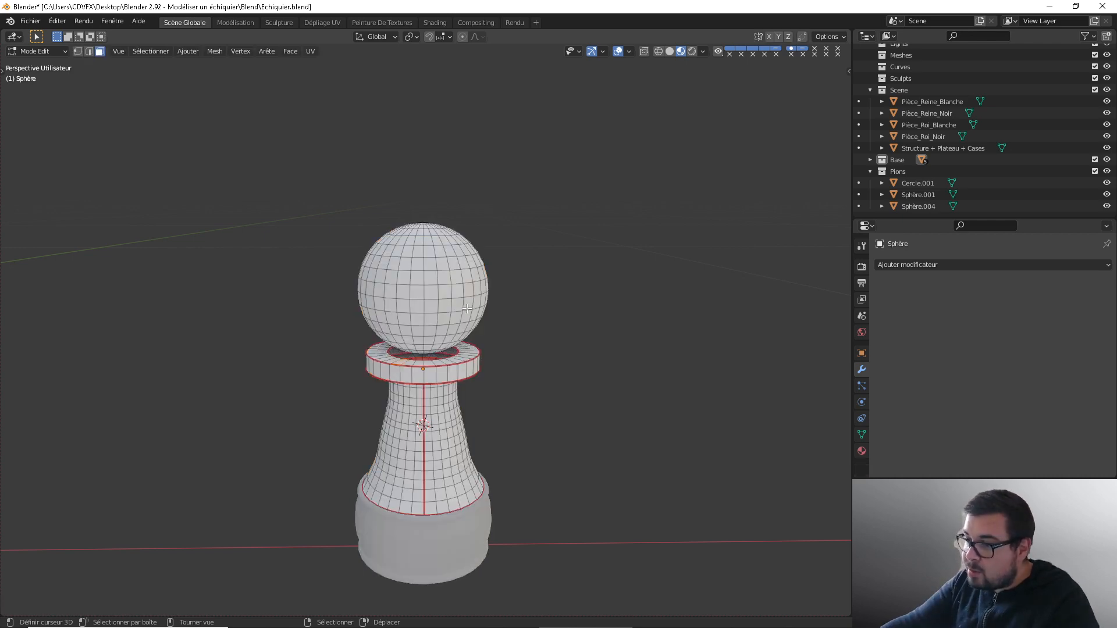
pyautogui.scroll(10, 468, 309)
pyautogui.scroll(-3, 409, 320)
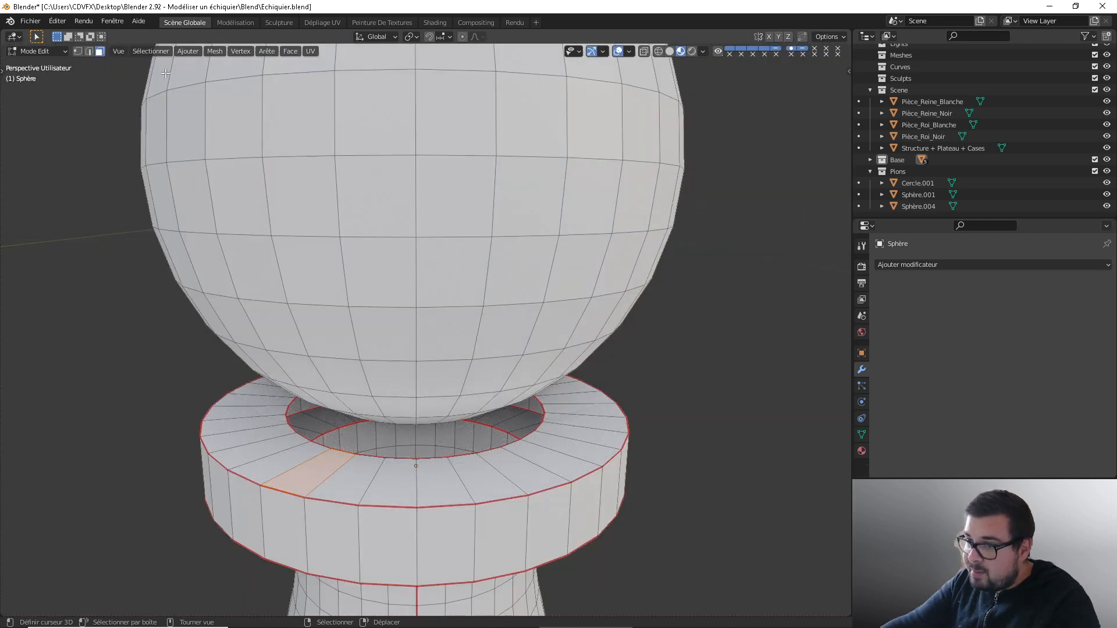
pyautogui.click(89, 52)
pyautogui.rightClick(399, 463)
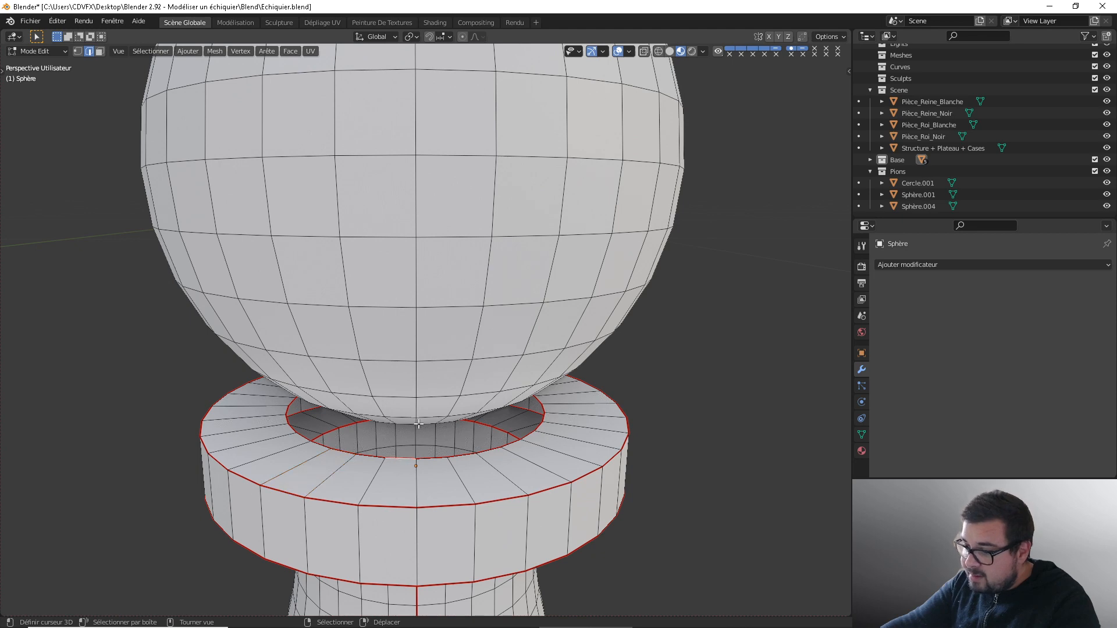
pyautogui.moveTo(418, 426); pyautogui.dragTo(440, 362, button='middle')
pyautogui.scroll(4, 441, 361)
pyautogui.scroll(-5, 441, 362)
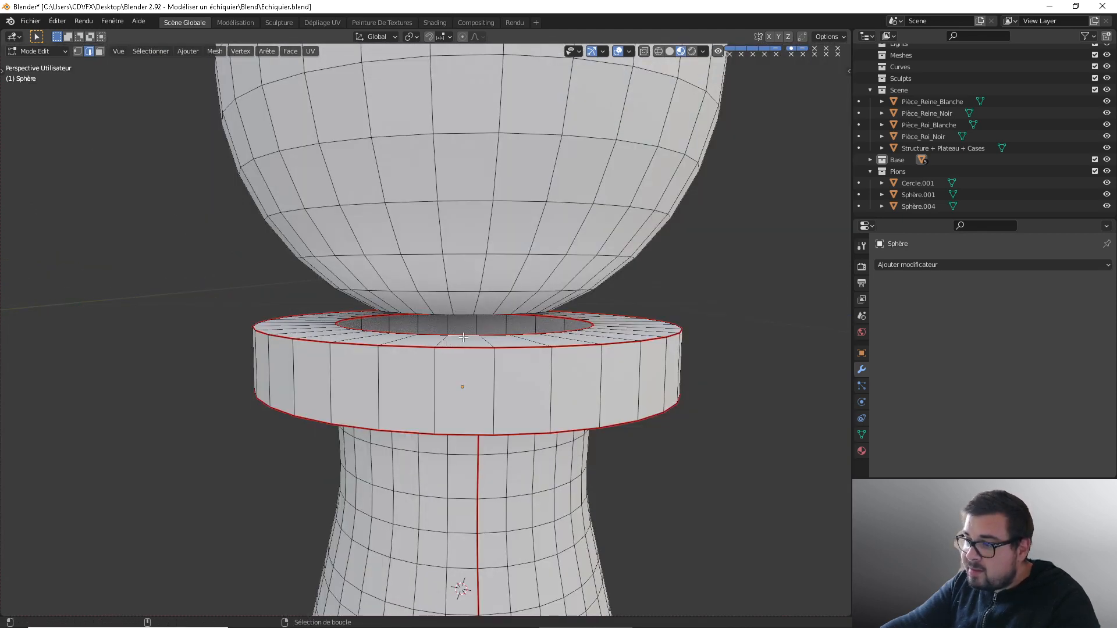
pyautogui.keyDown('alt'); pyautogui.rightClick(483, 329); pyautogui.keyUp('alt')
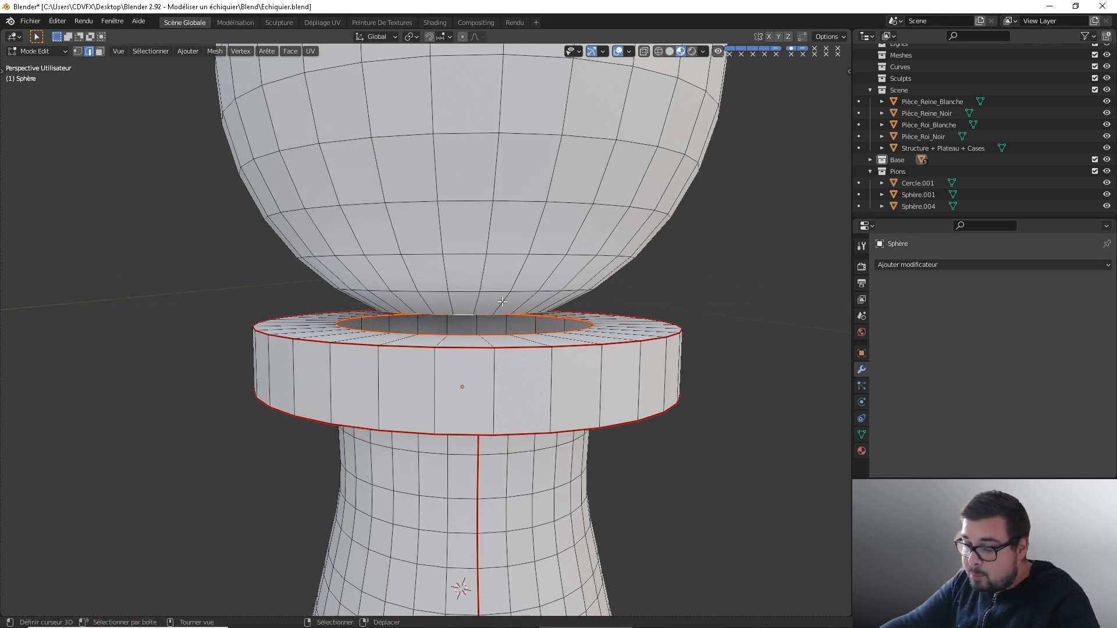
pyautogui.rightClick(502, 301)
pyautogui.moveTo(466, 230)
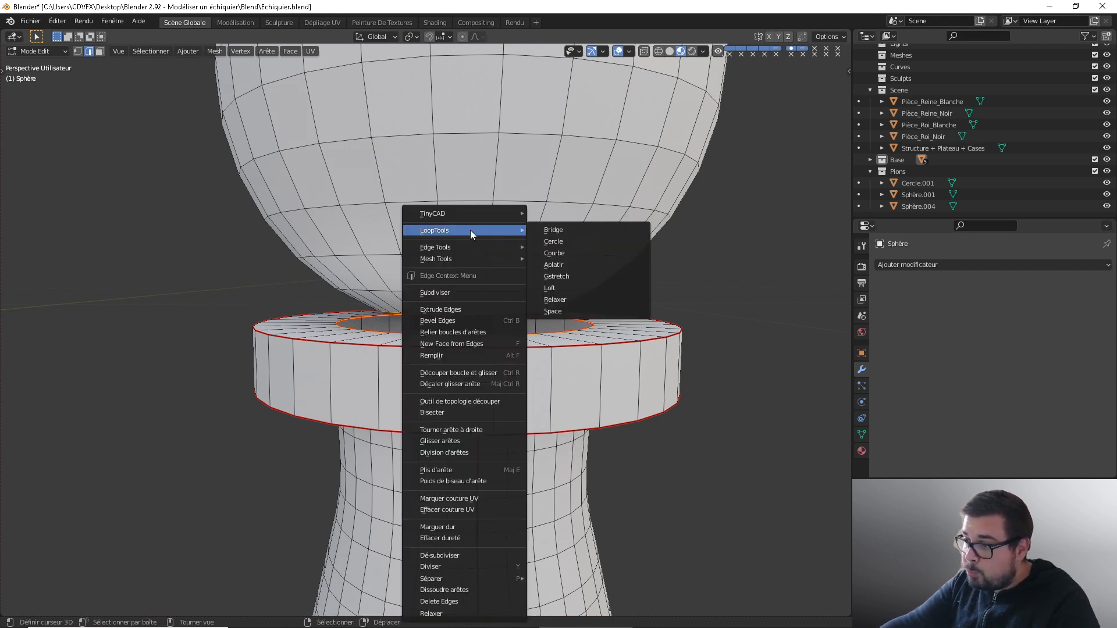
pyautogui.click(567, 230)
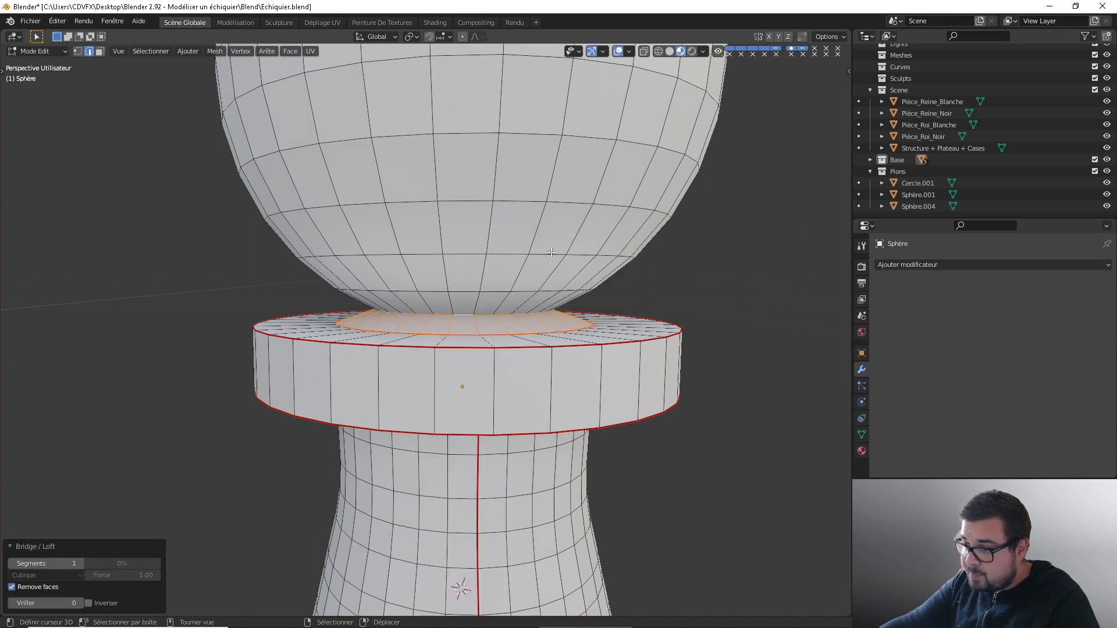
# Step: Try to isolate the sphere by selecting its linked geometry, and clear the selection
pyautogui.press('a')
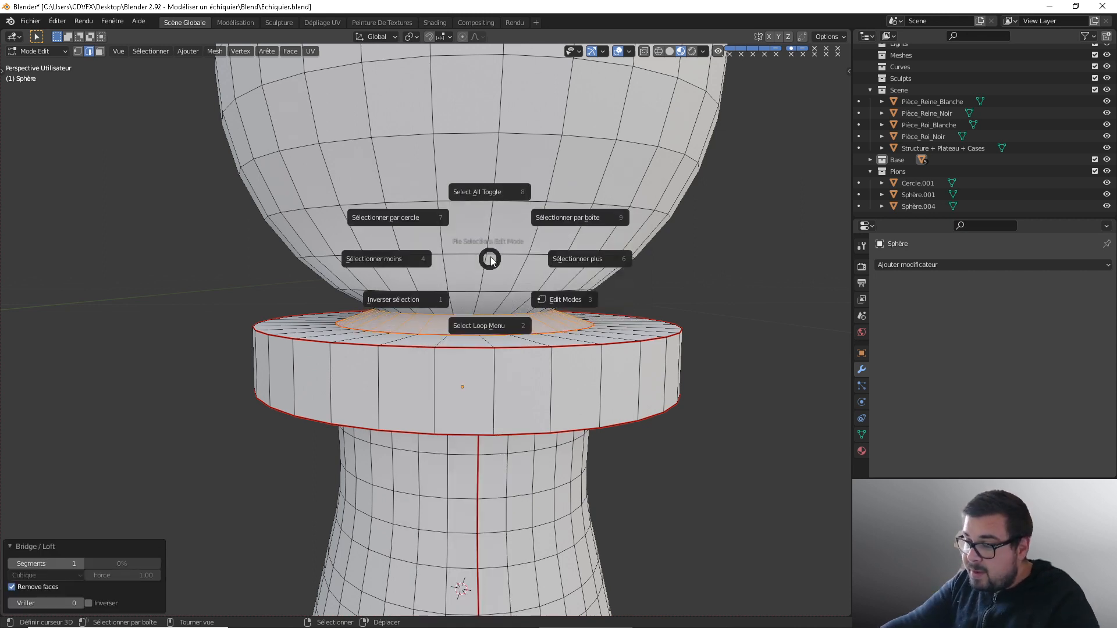
pyautogui.click(495, 193)
pyautogui.press('l')
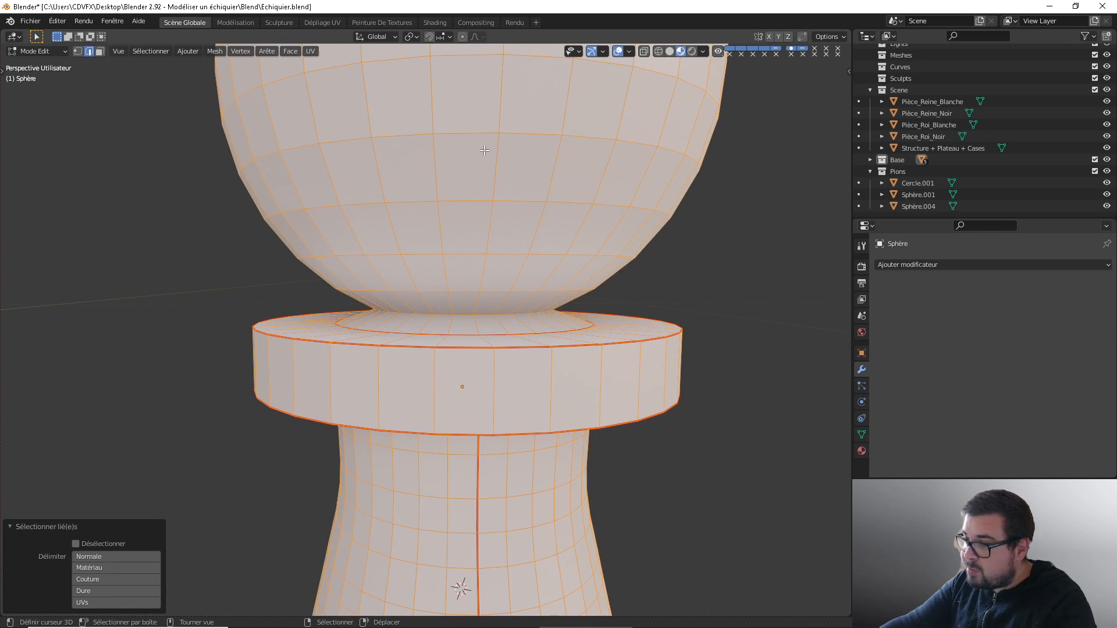
pyautogui.press('a')
pyautogui.click(428, 115)
pyautogui.scroll(-3, 431, 184)
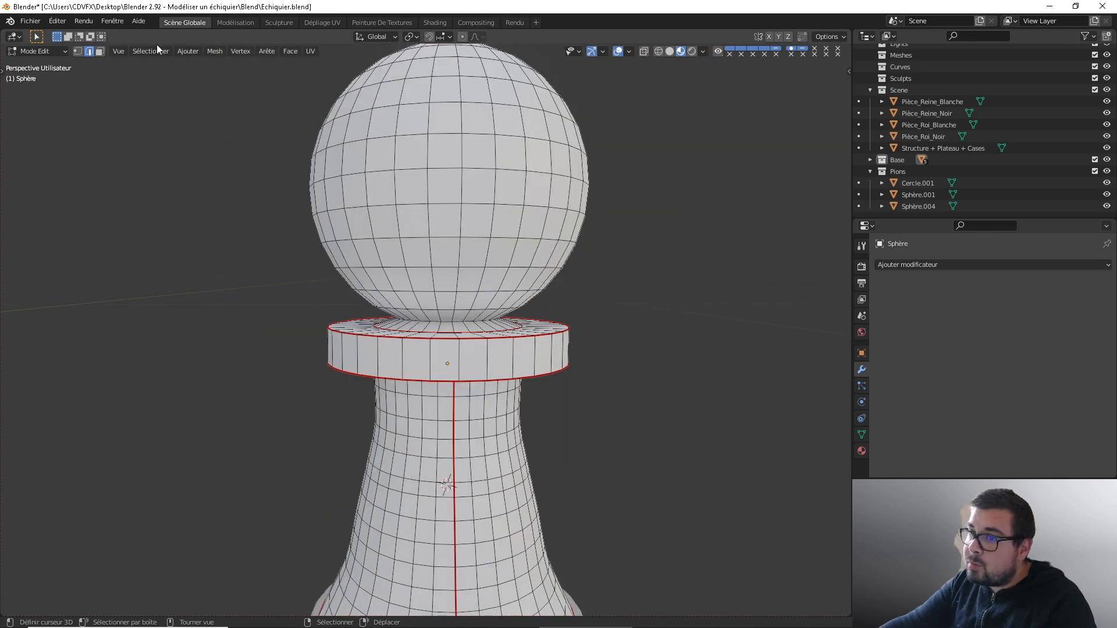
# Step: Select all the sphere's faces by growing the selection from two middle face loops and adding the rings around the upper pole
pyautogui.click(100, 51)
pyautogui.keyDown('alt'); pyautogui.click(461, 150); pyautogui.keyUp('alt')
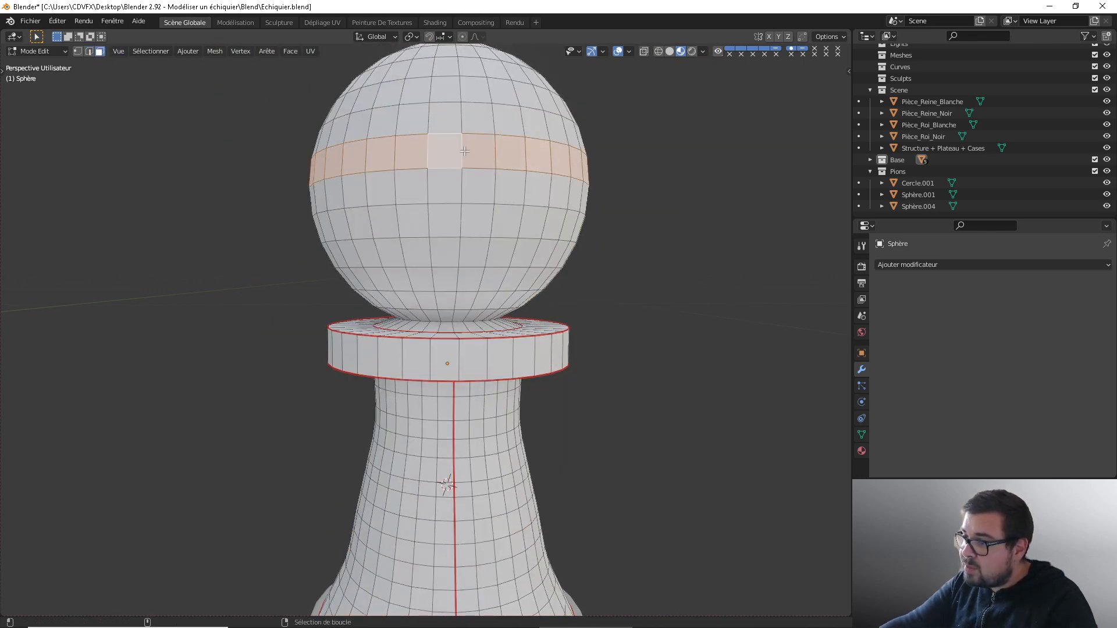
pyautogui.keyDown('alt'); pyautogui.keyDown('shift'); pyautogui.click(460, 183); pyautogui.keyUp('shift'); pyautogui.keyUp('alt')
pyautogui.press('ctrl+KP_Add')
pyautogui.press('ctrl+KP_Add')
pyautogui.press('ctrl+KP_Add')
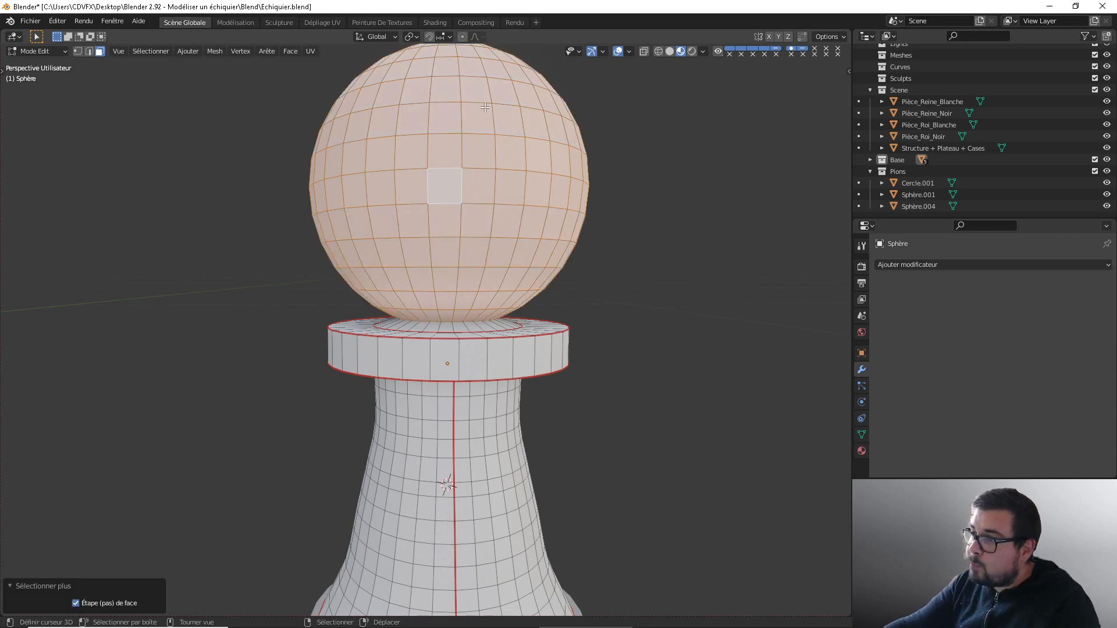
pyautogui.moveTo(451, 149); pyautogui.dragTo(487, 134, button='middle')
pyautogui.keyDown('shift'); pyautogui.moveTo(573, 465); pyautogui.dragTo(528, 295, button='middle'); pyautogui.keyUp('shift')
pyautogui.scroll(3, 541, 373)
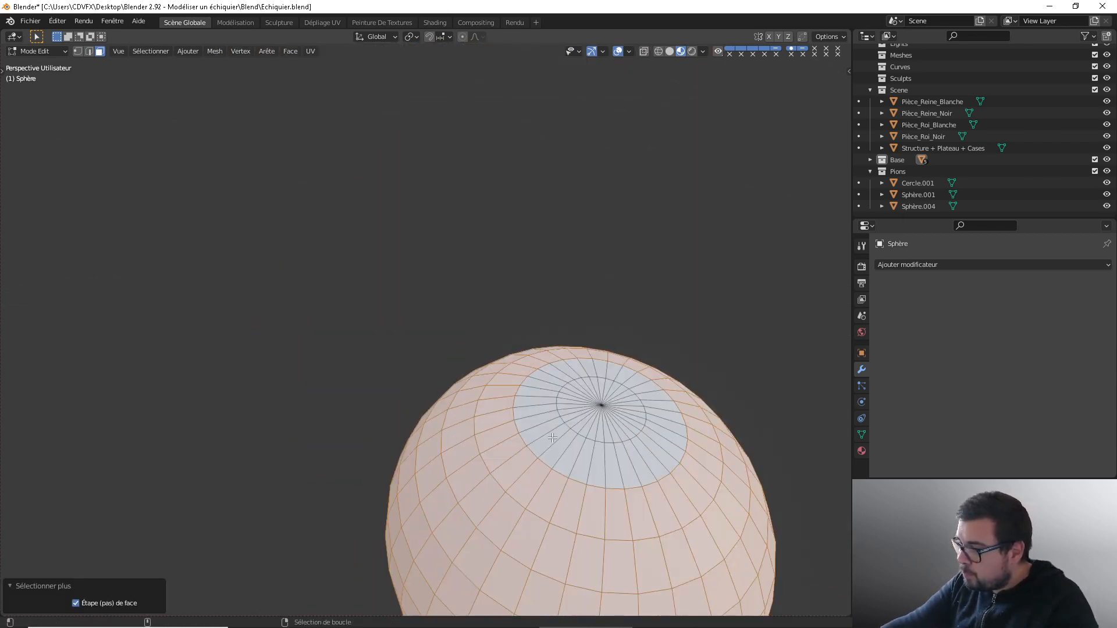
pyautogui.keyDown('shift'); pyautogui.click(554, 448); pyautogui.keyUp('shift')
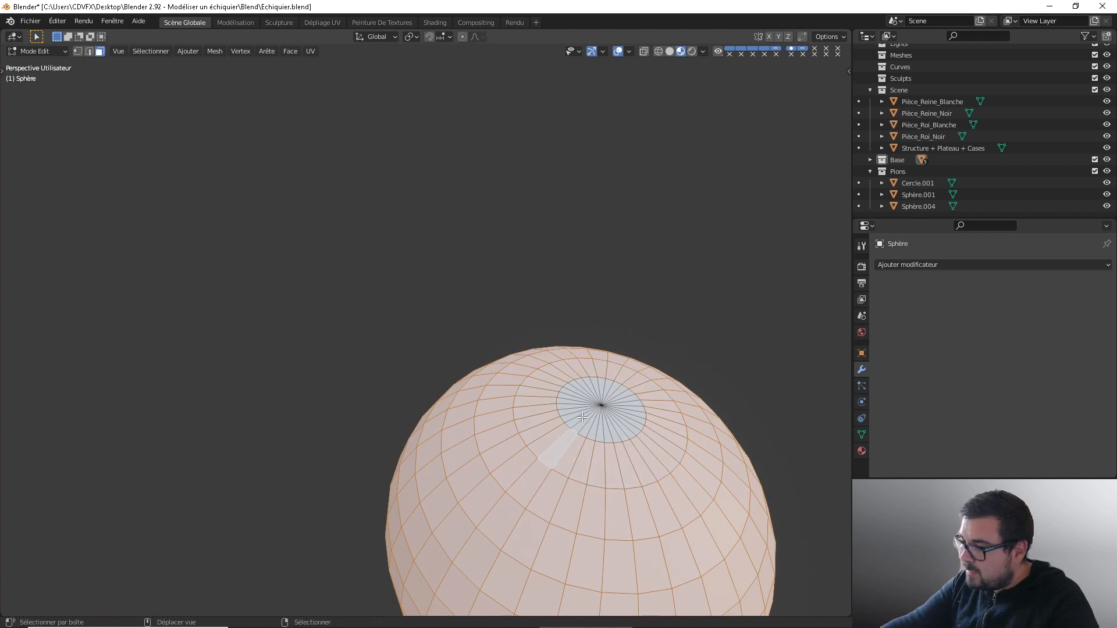
pyautogui.keyDown('ctrl'); pyautogui.click(630, 400); pyautogui.keyUp('ctrl')
pyautogui.keyDown('ctrl'); pyautogui.rightClick(574, 414); pyautogui.keyUp('ctrl')
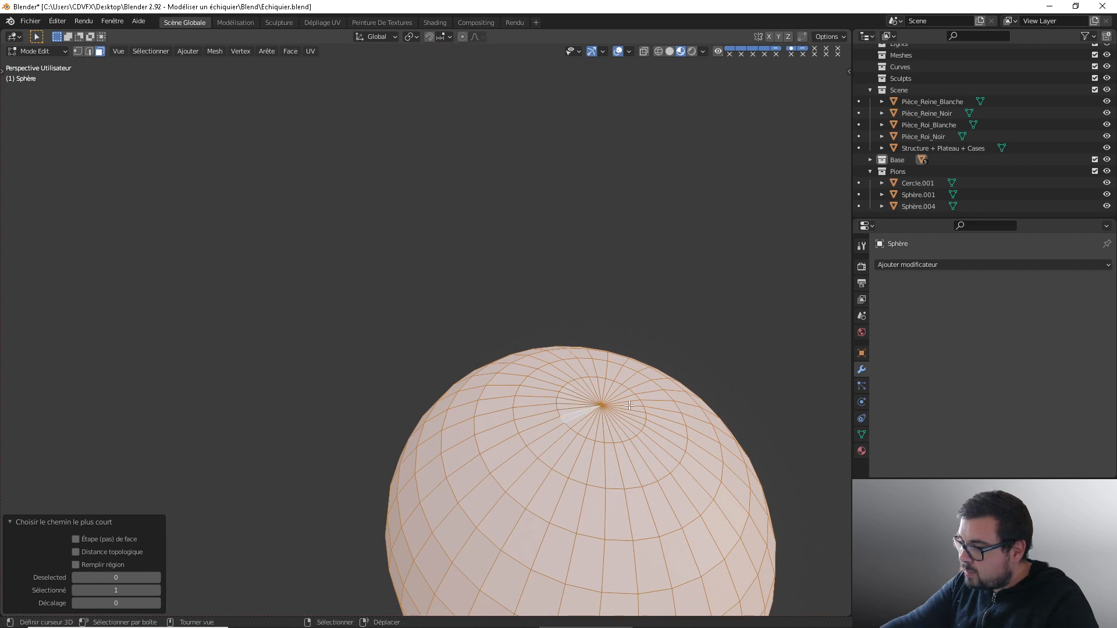
pyautogui.moveTo(645, 421); pyautogui.dragTo(637, 399, button='middle')
# Step: In front view, lower the selected sphere faces along Z by about 0.73 mm so they sit against the collar
pyautogui.press('KP_1')
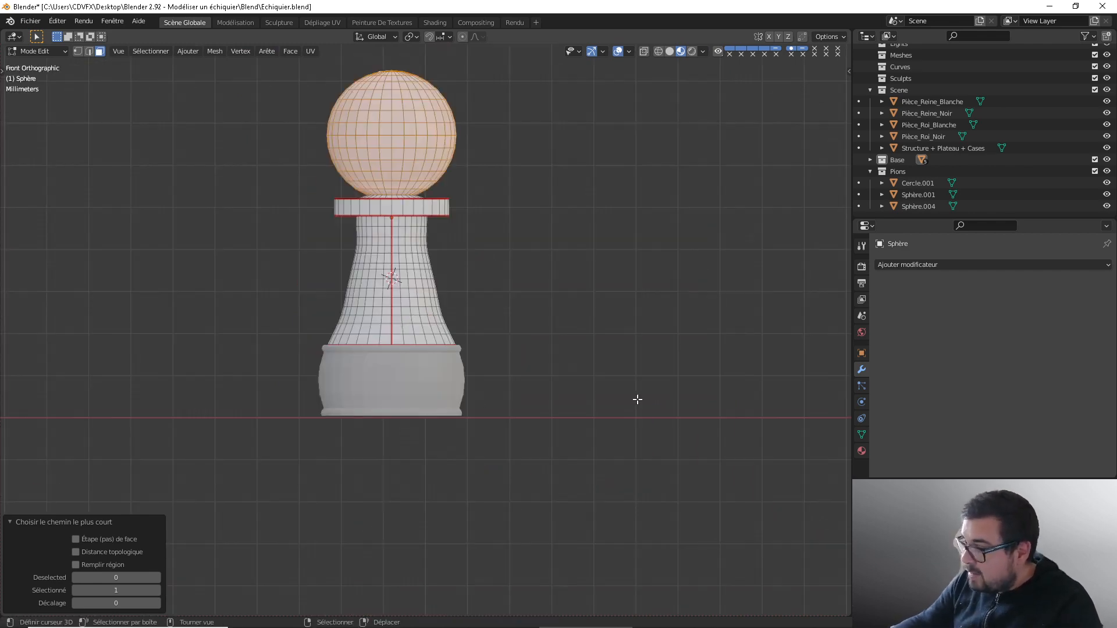
pyautogui.keyDown('shift'); pyautogui.moveTo(442, 264); pyautogui.dragTo(469, 338, button='middle'); pyautogui.keyUp('shift')
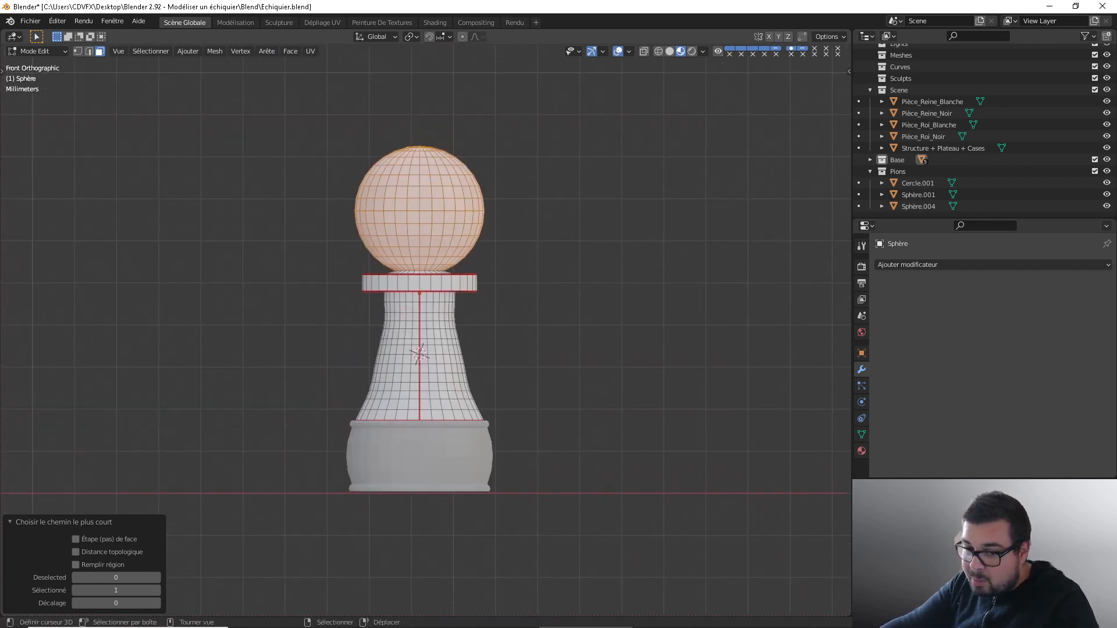
pyautogui.scroll(6, 477, 195)
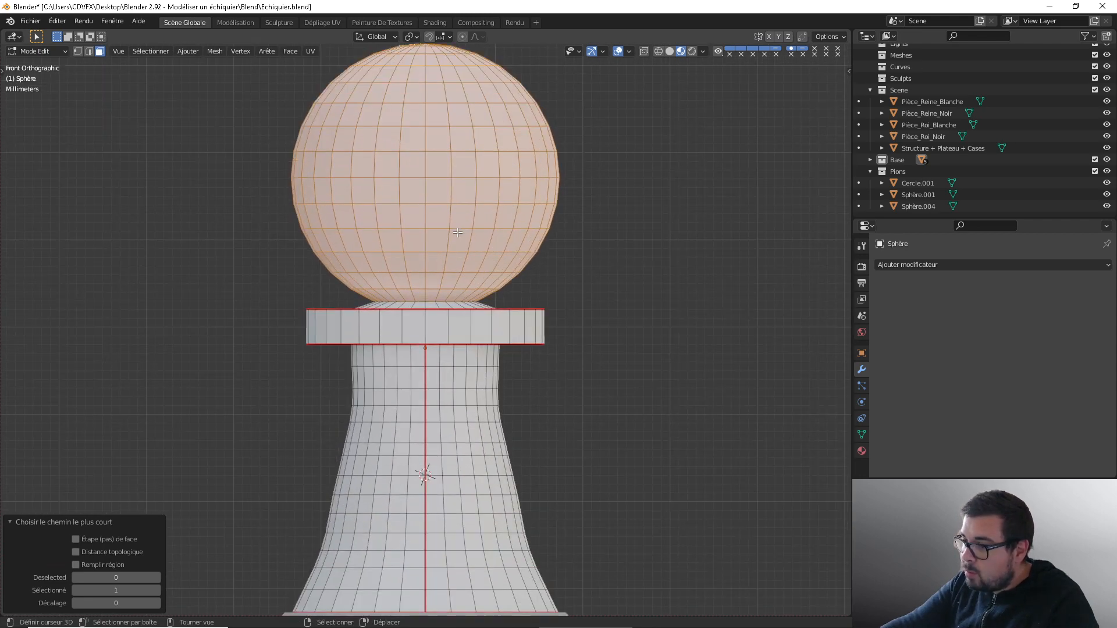
pyautogui.press('g')
pyautogui.press('z')
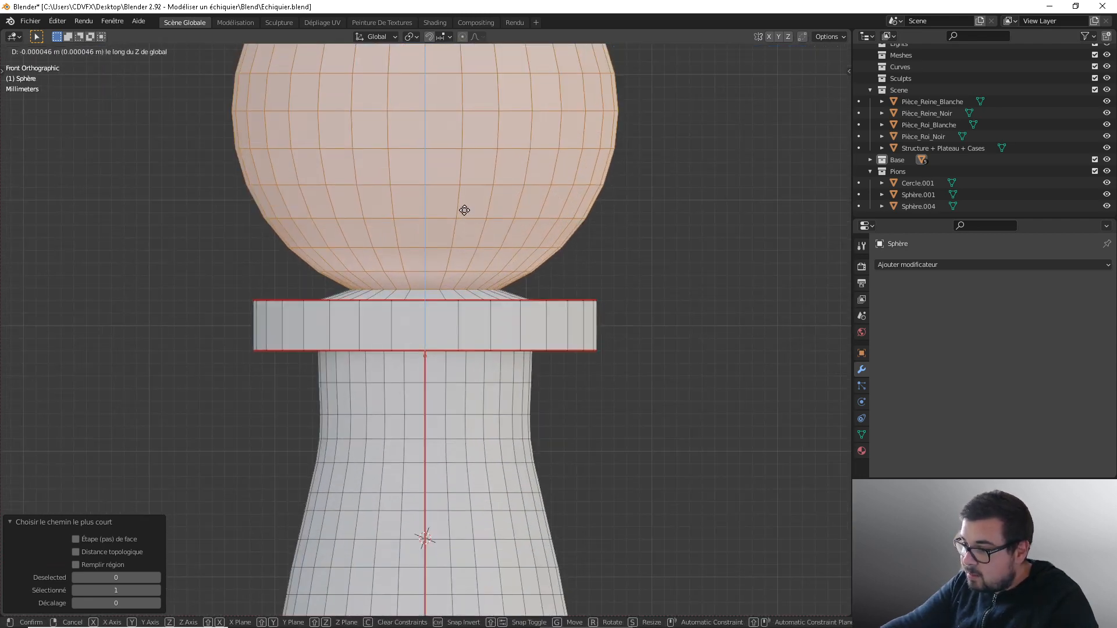
pyautogui.click(456, 275)
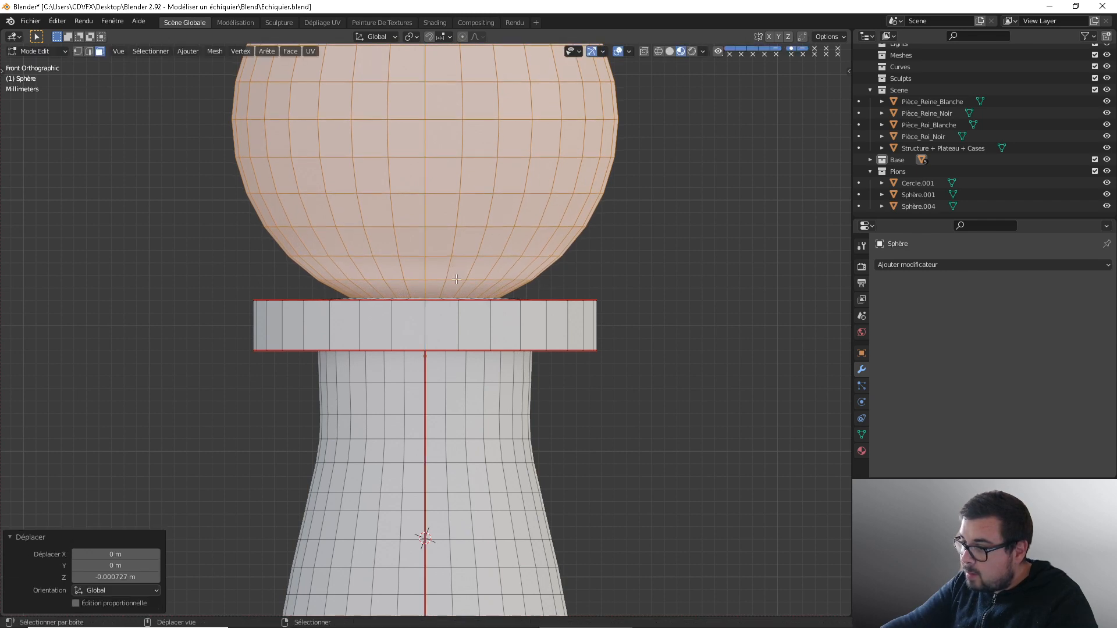
# Step: Dissolve the inner edge loop on the collar's upper side, around the foot of the sphere
pyautogui.moveTo(454, 269); pyautogui.dragTo(456, 274, button='middle')
pyautogui.scroll(-3, 458, 275)
pyautogui.scroll(-5, 459, 276)
pyautogui.keyDown('shift'); pyautogui.moveTo(465, 412); pyautogui.dragTo(522, 351, button='middle'); pyautogui.keyUp('shift')
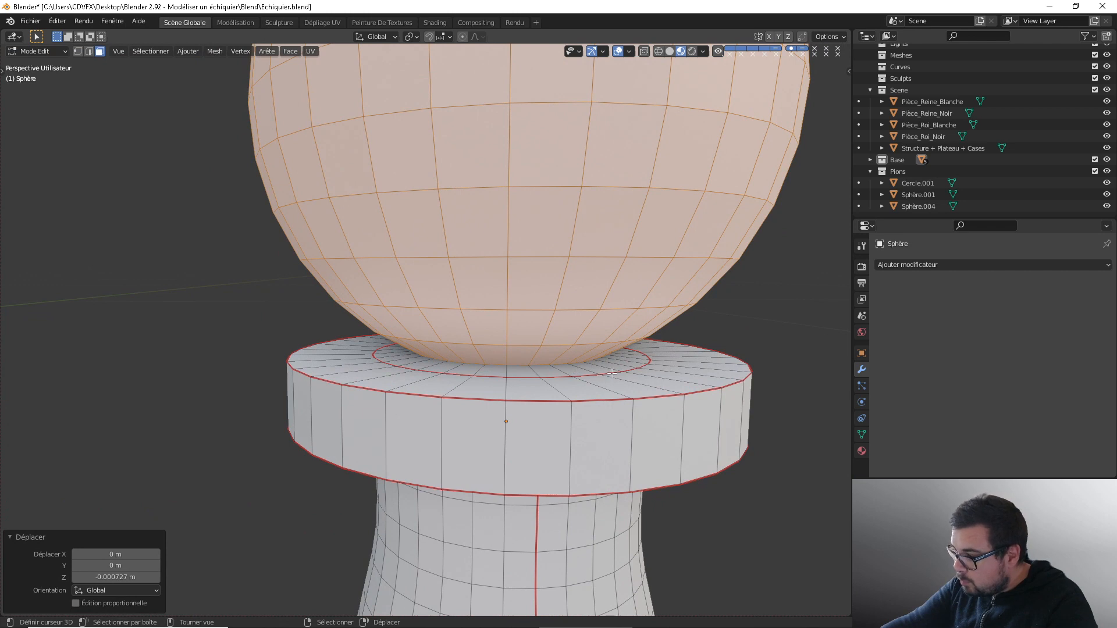
pyautogui.click(490, 378)
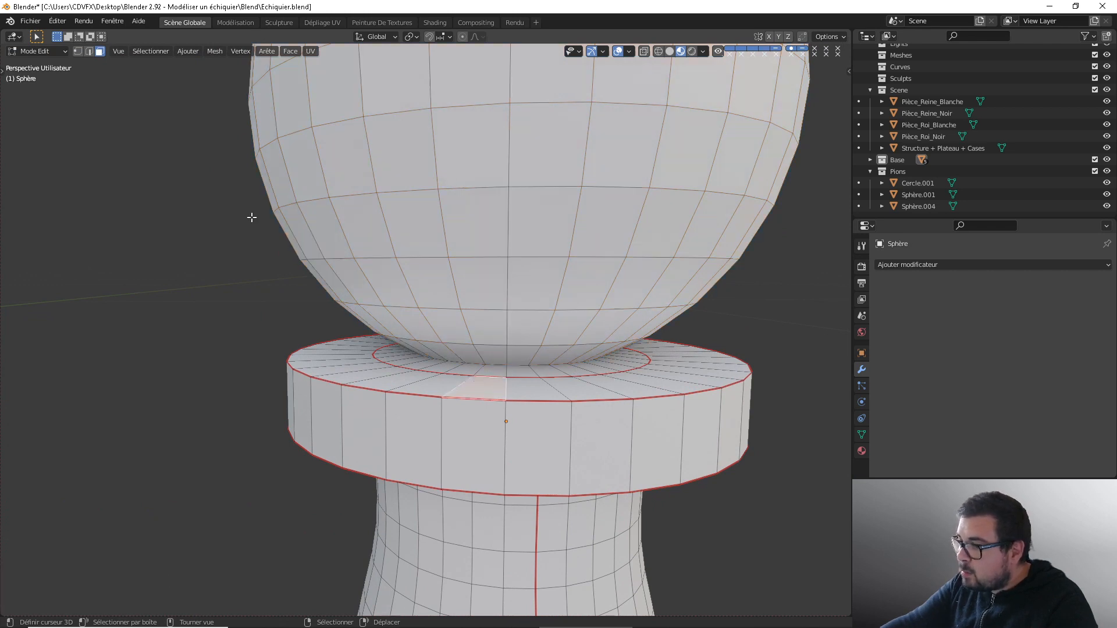
pyautogui.click(89, 52)
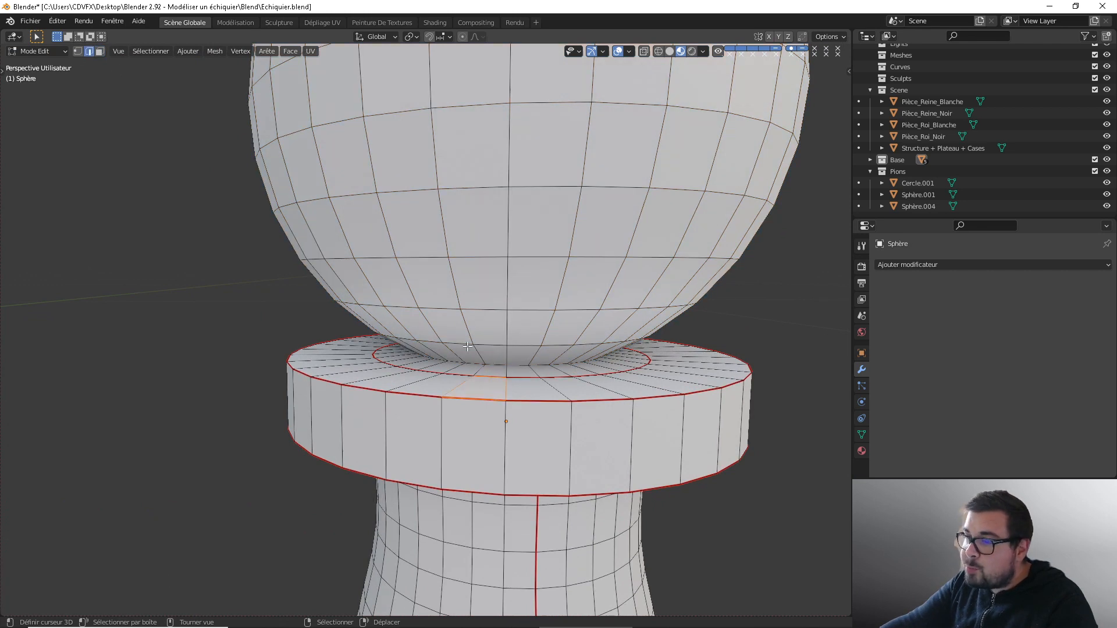
pyautogui.keyDown('alt'); pyautogui.click(491, 377); pyautogui.keyUp('alt')
pyautogui.press('x')
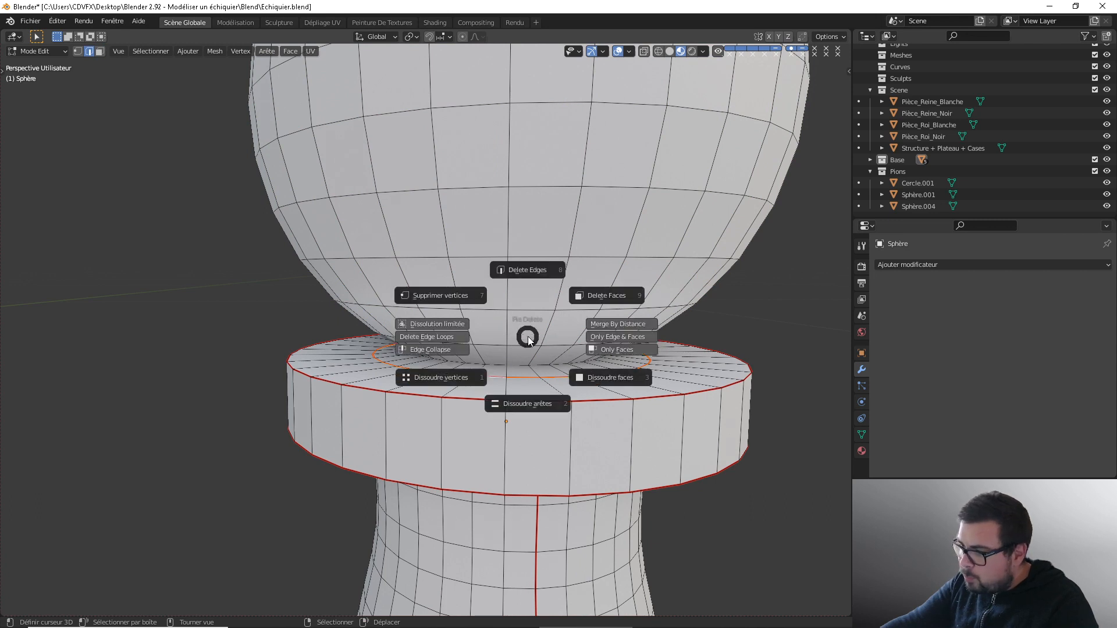
pyautogui.click(524, 400)
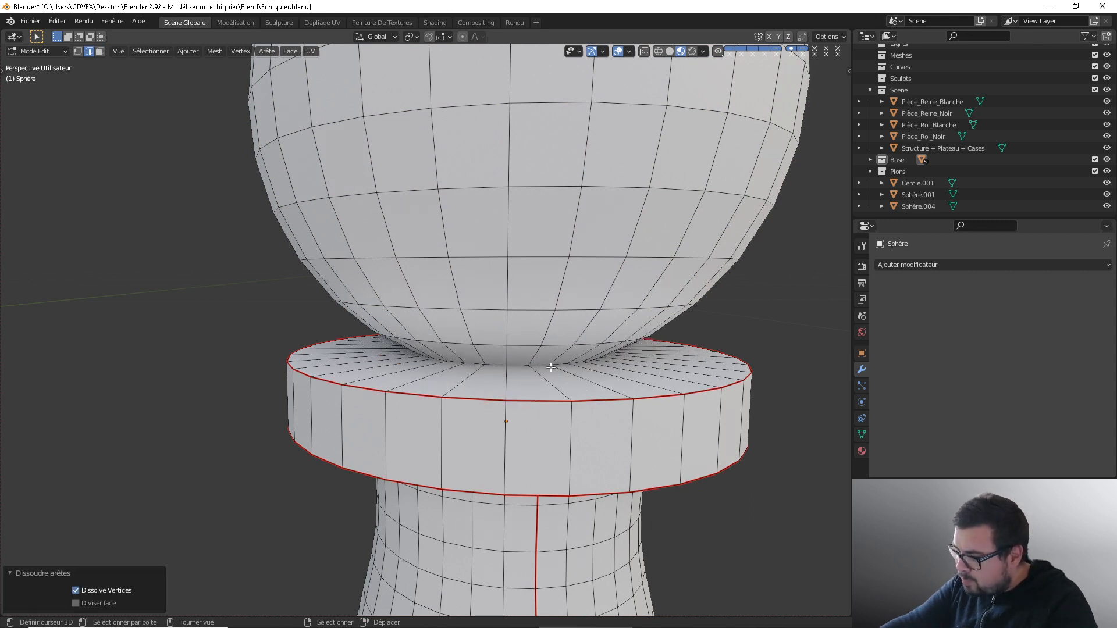
# Step: Inspect the pawn in front view with the face orientation overlay, and switch that overlay off again
pyautogui.moveTo(539, 363); pyautogui.dragTo(562, 336, button='middle')
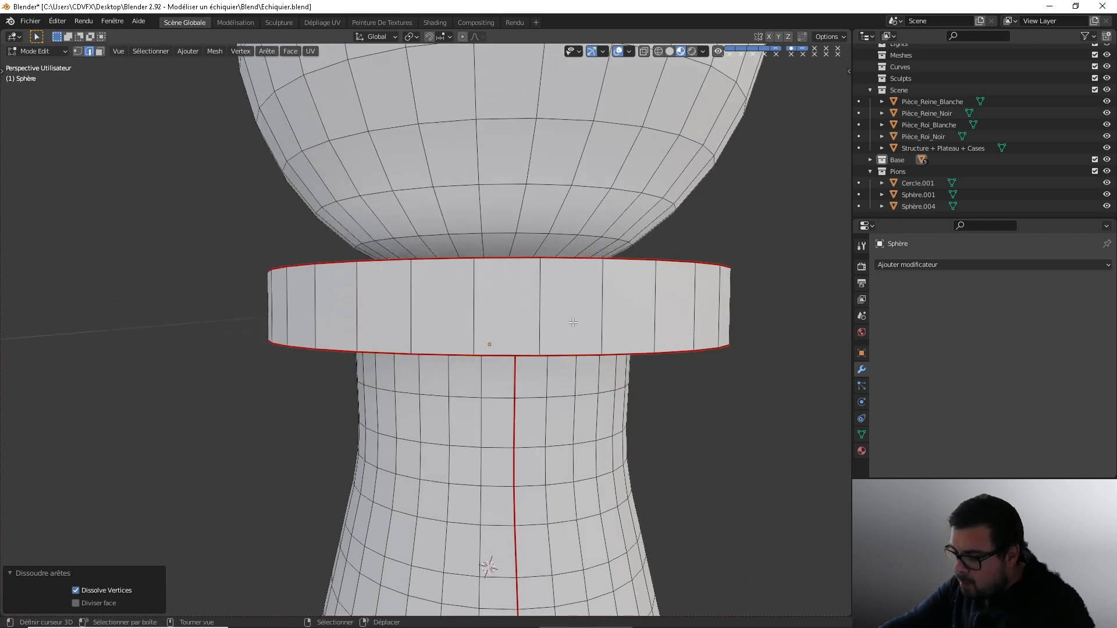
pyautogui.press('KP_1')
pyautogui.scroll(2, 511, 319)
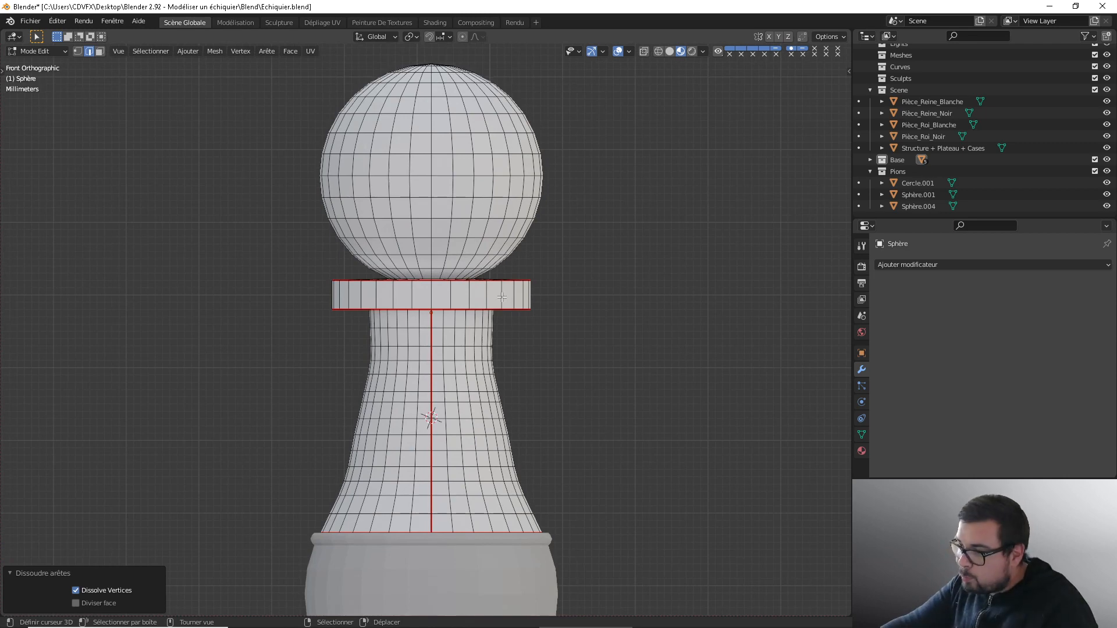
pyautogui.click(628, 51)
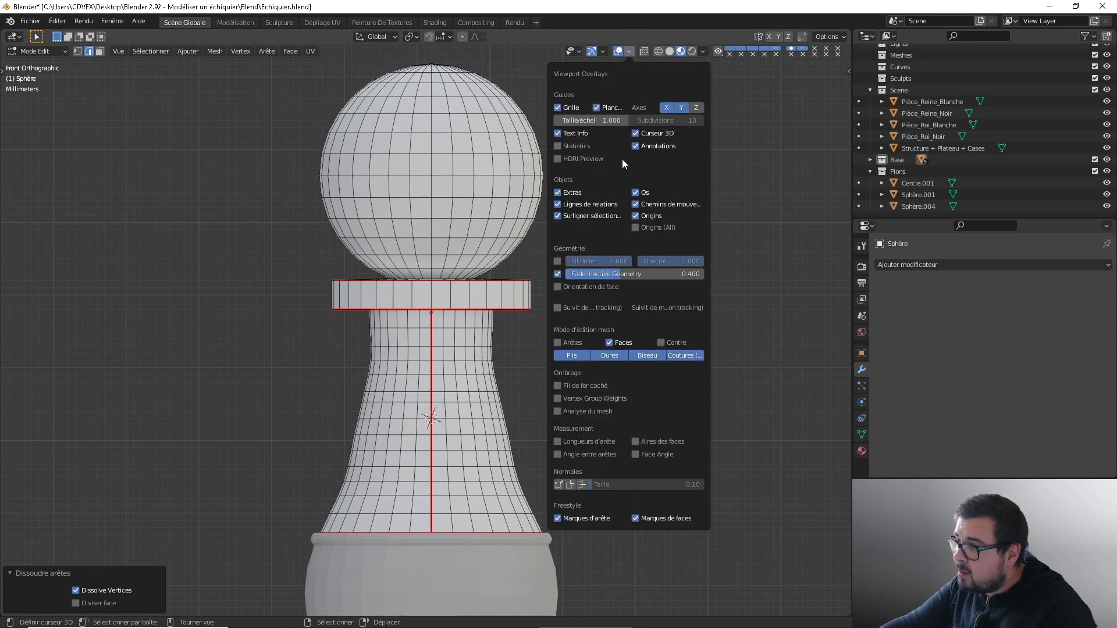
pyautogui.click(559, 284)
pyautogui.click(560, 284)
pyautogui.scroll(-1, 454, 184)
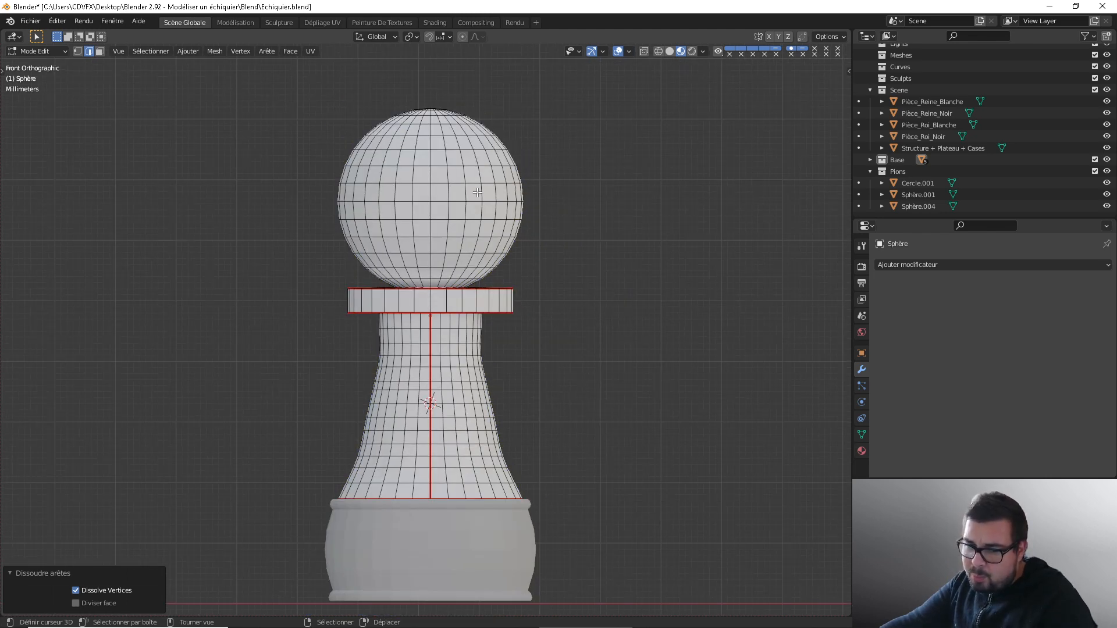
# Step: Select all faces of the spherical head by growing a middle face loop and adding the faces around the upper pole
pyautogui.press('3')
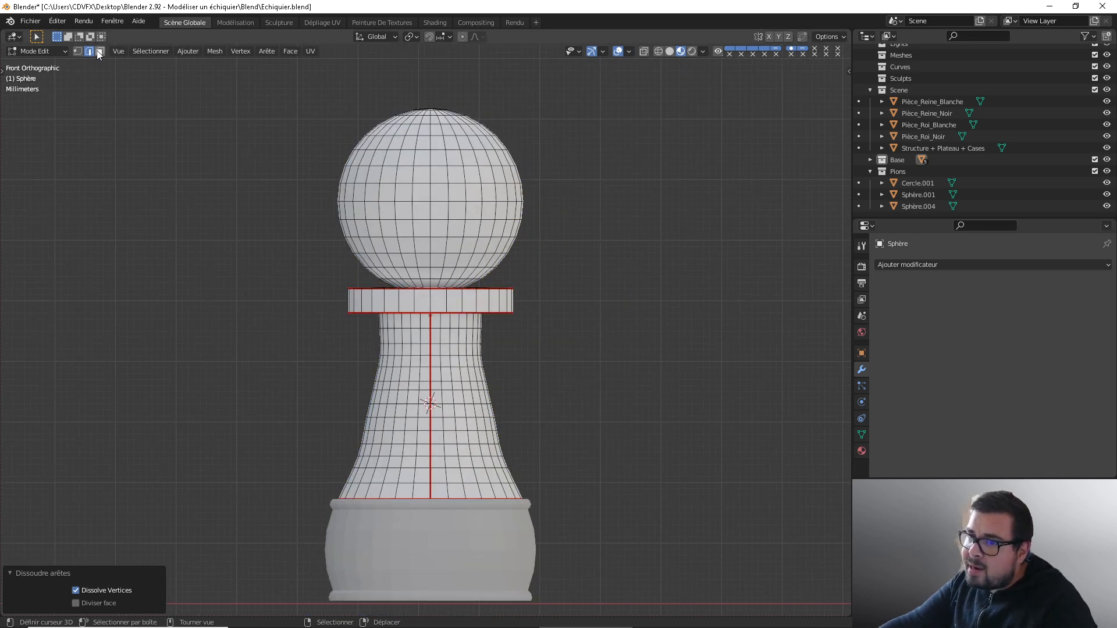
pyautogui.keyDown('alt'); pyautogui.click(434, 192); pyautogui.keyUp('alt')
pyautogui.press('ctrl+KP_Add')
pyautogui.press('ctrl+KP_Add')
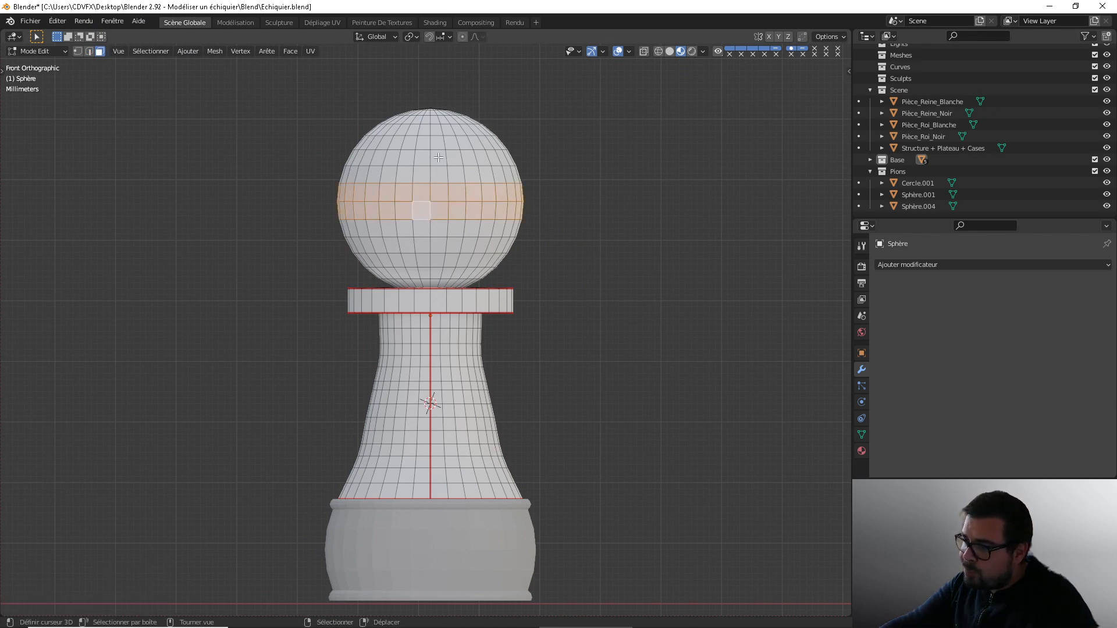
pyautogui.press('ctrl+KP_Add')
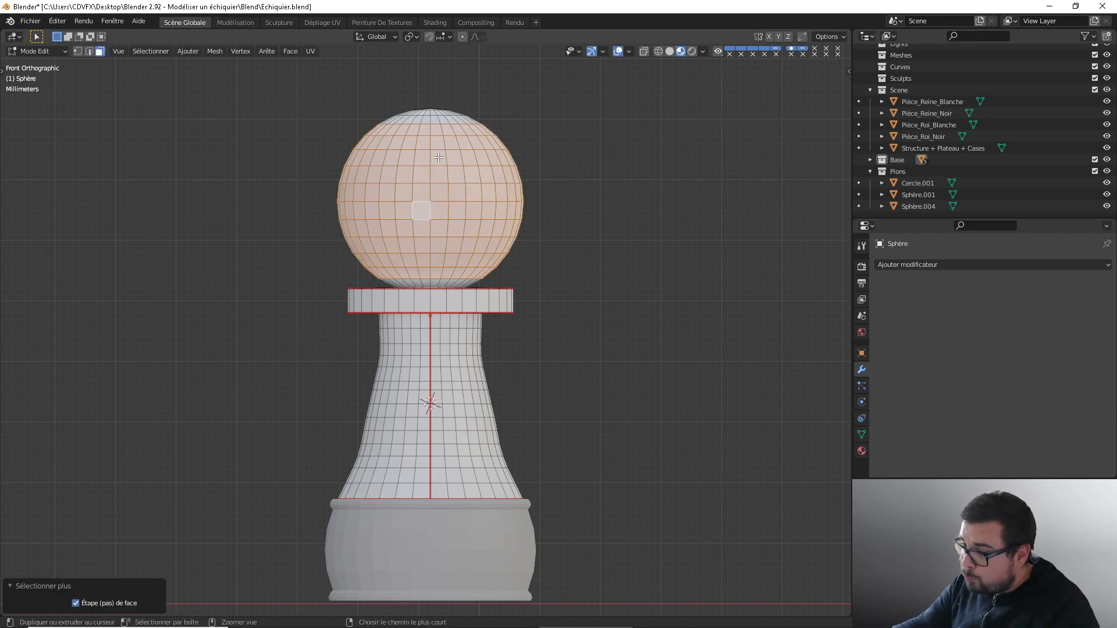
pyautogui.moveTo(438, 157); pyautogui.dragTo(498, 234, button='middle')
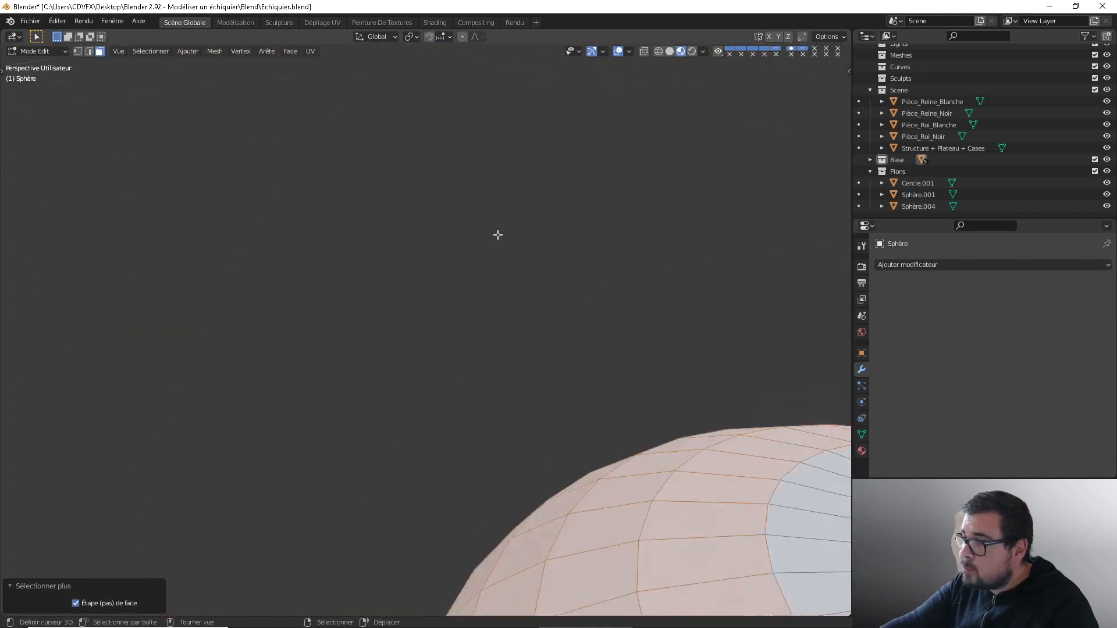
pyautogui.scroll(-6, 498, 234)
pyautogui.keyDown('alt'); pyautogui.keyDown('shift'); pyautogui.rightClick(581, 425); pyautogui.keyUp('shift'); pyautogui.keyUp('alt')
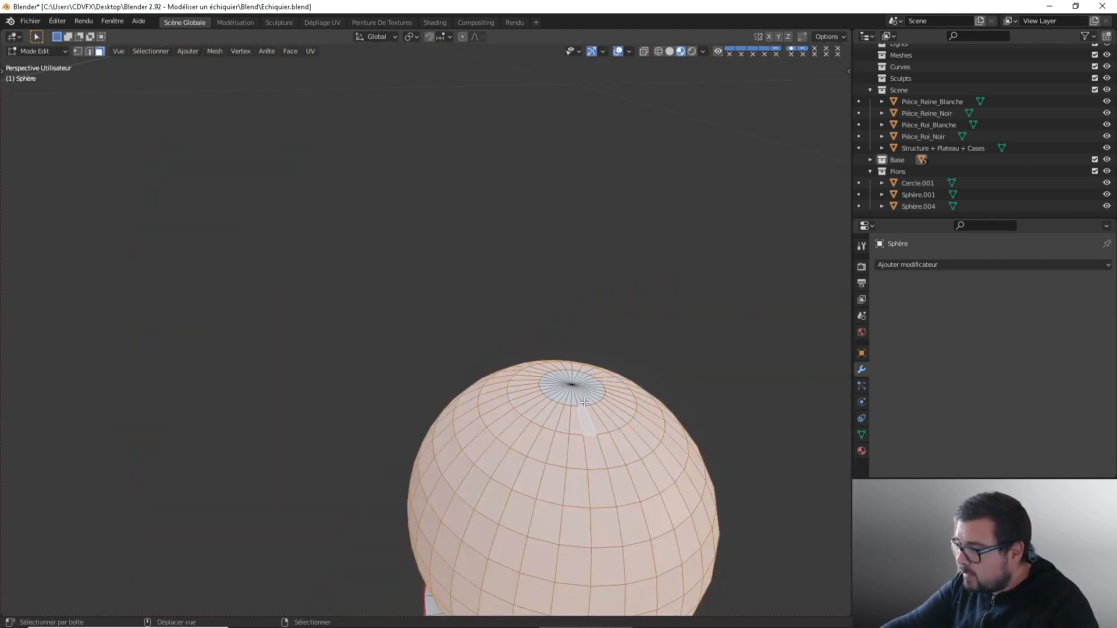
pyautogui.keyDown('ctrl'); pyautogui.rightClick(605, 395); pyautogui.keyUp('ctrl')
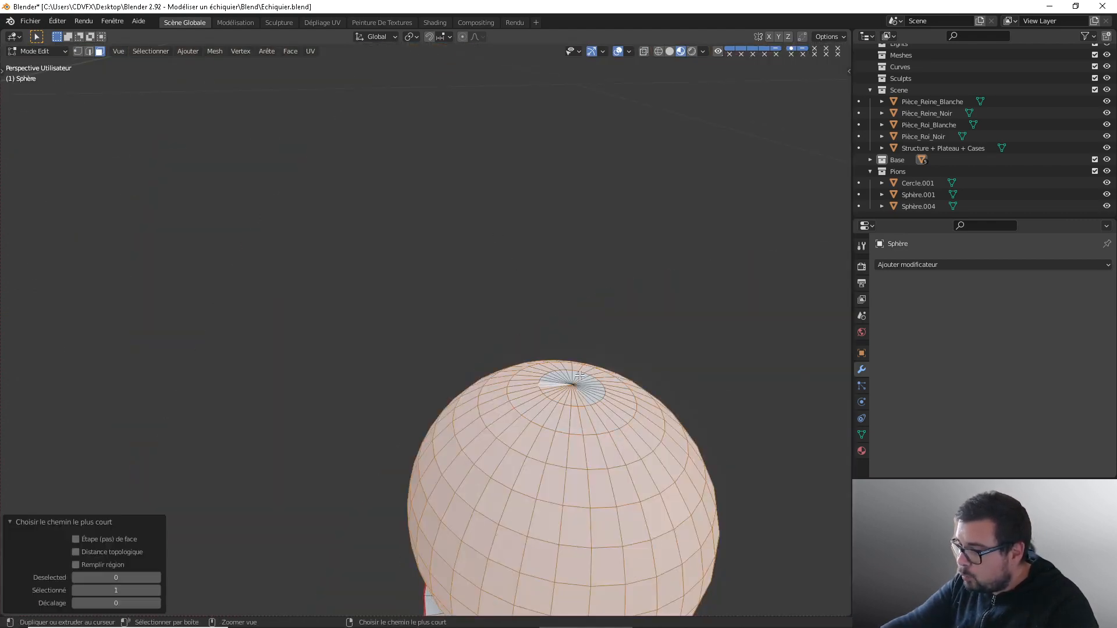
pyautogui.keyDown('ctrl'); pyautogui.rightClick(599, 398); pyautogui.keyUp('ctrl')
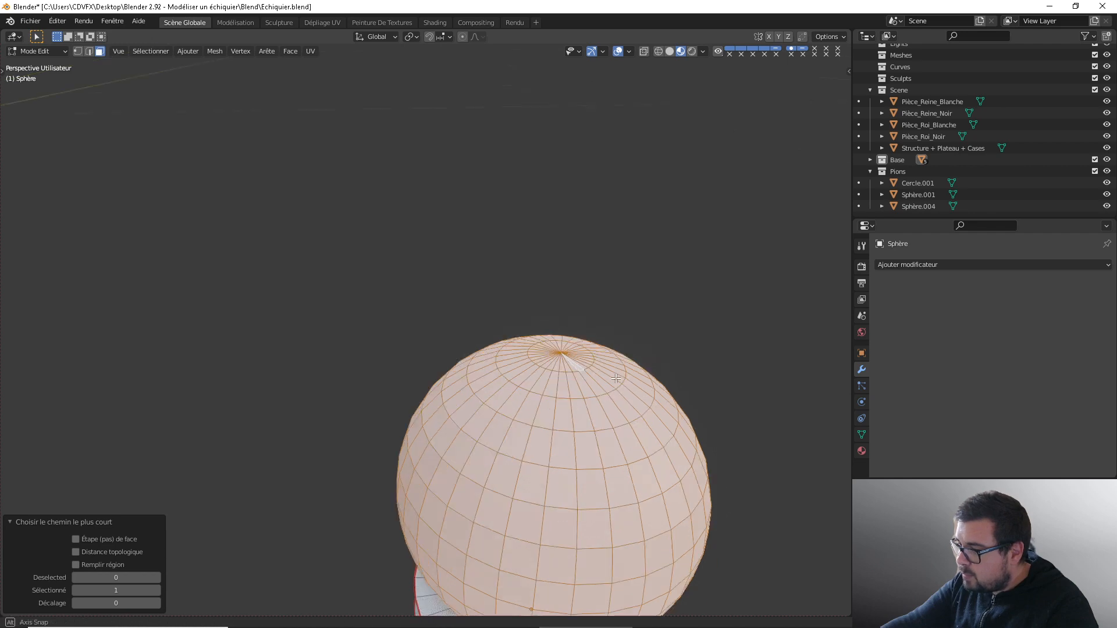
pyautogui.moveTo(593, 402); pyautogui.dragTo(611, 361, button='middle')
pyautogui.press('s')
pyautogui.press('0')
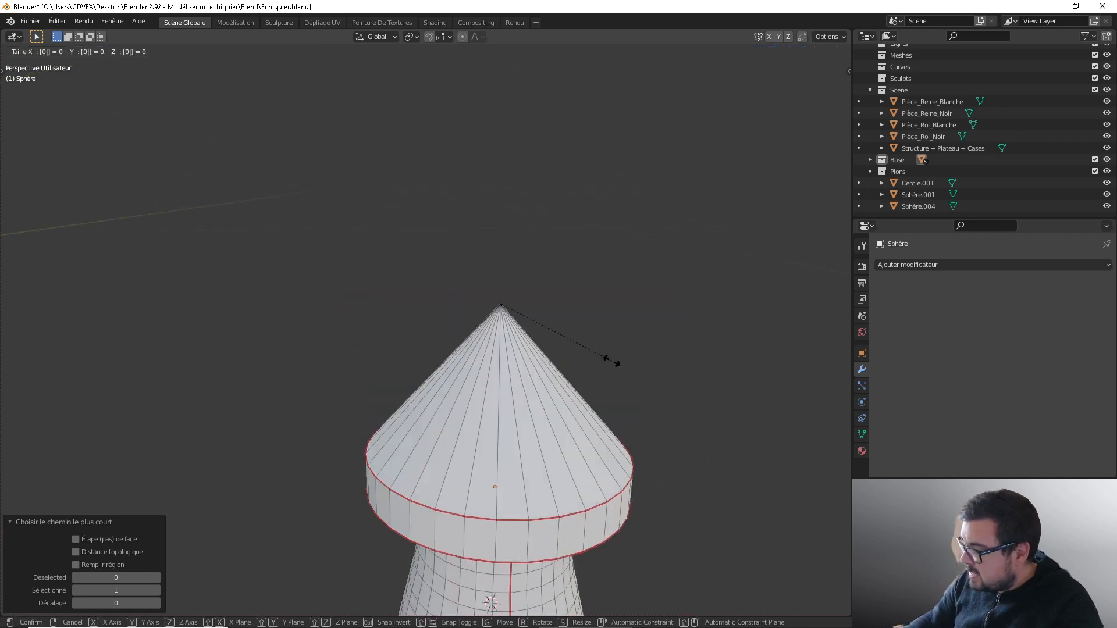
pyautogui.press('Return')
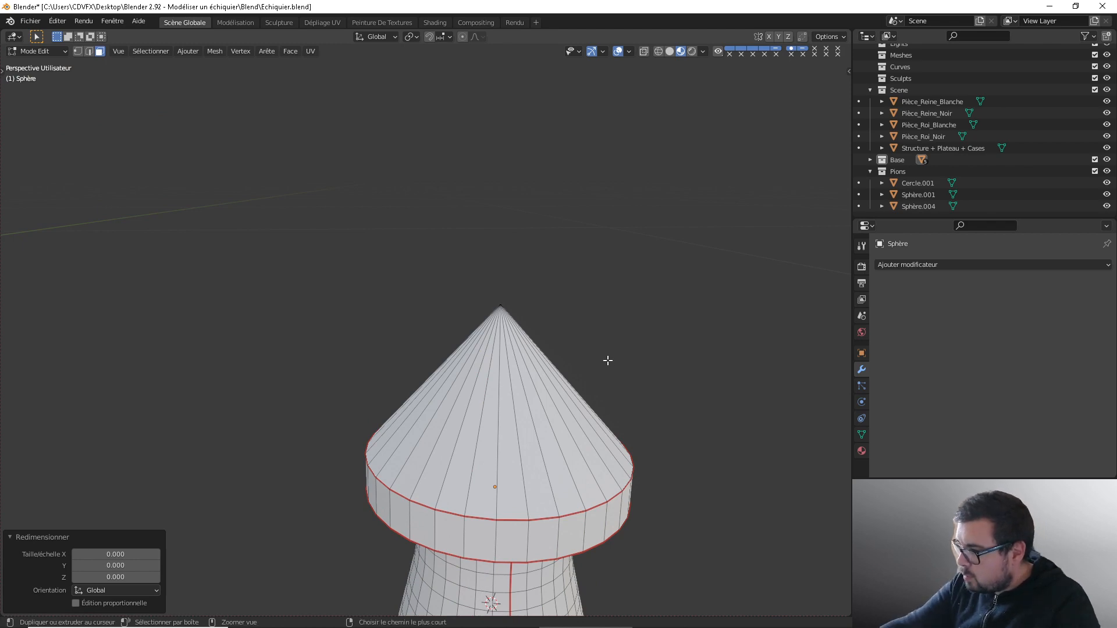
pyautogui.hotkey('ctrl', 'z')
# Step: Scale the selected spherical head uniformly to 0.75
pyautogui.moveTo(679, 383); pyautogui.dragTo(675, 343, button='middle')
pyautogui.write('s')
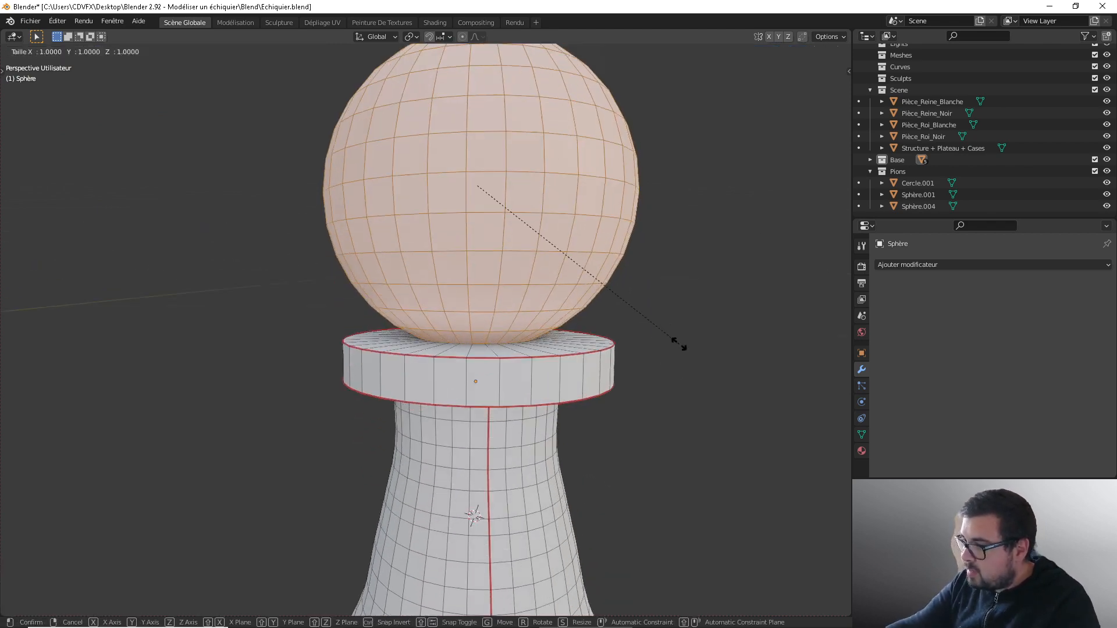
pyautogui.write('0.75')
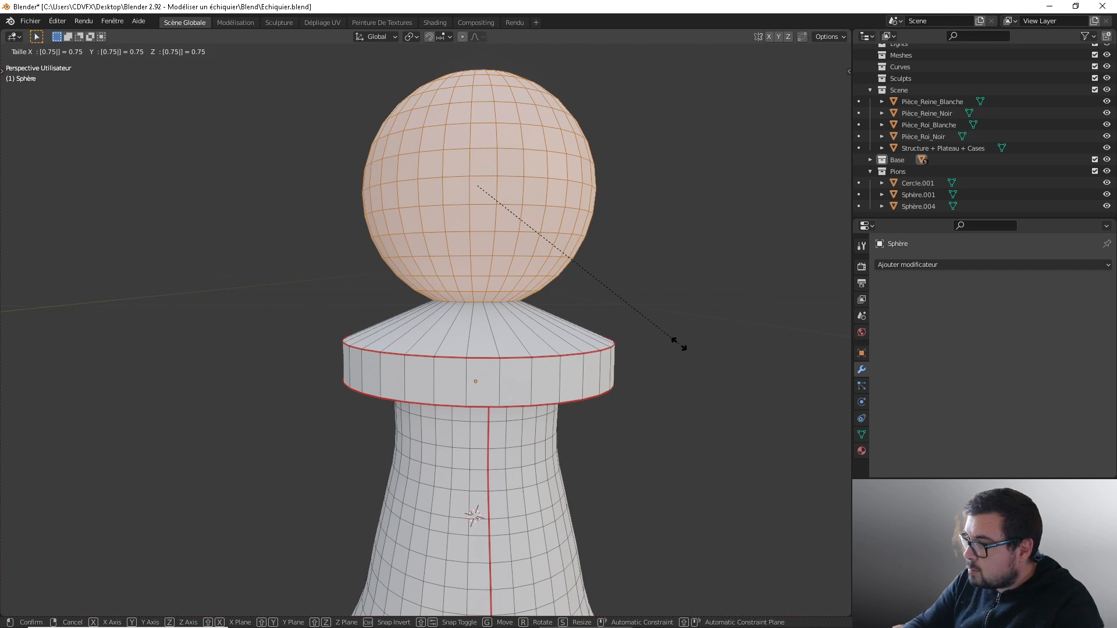
pyautogui.press('Return')
# Step: In front view, lower the selected head along Z by about 3.69 mm so it rests on the collar
pyautogui.press('KP_1')
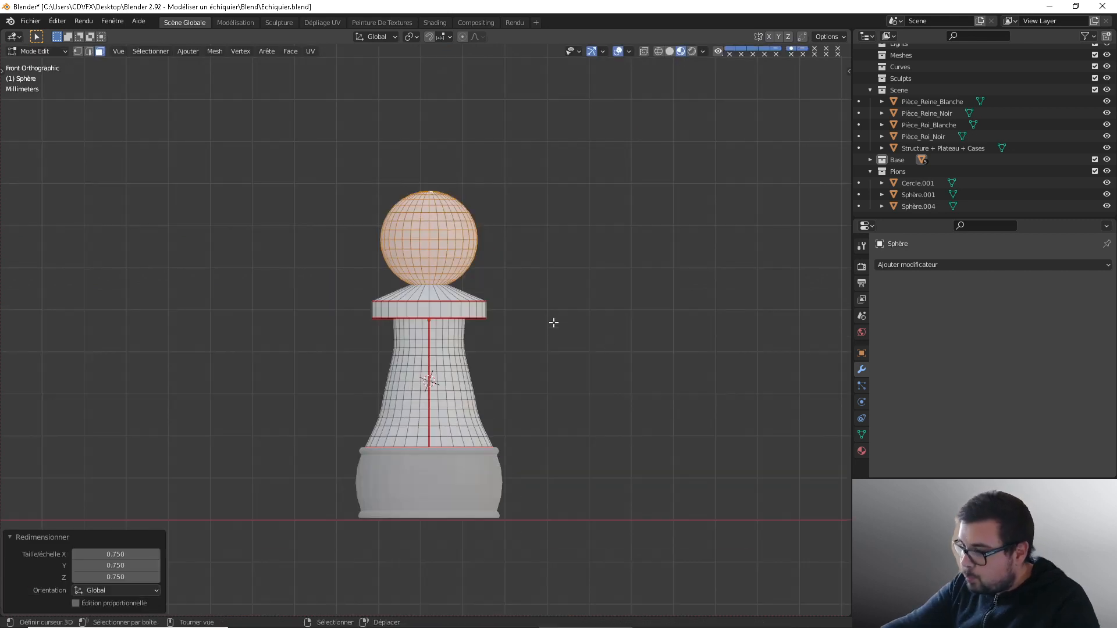
pyautogui.press('g')
pyautogui.press('z')
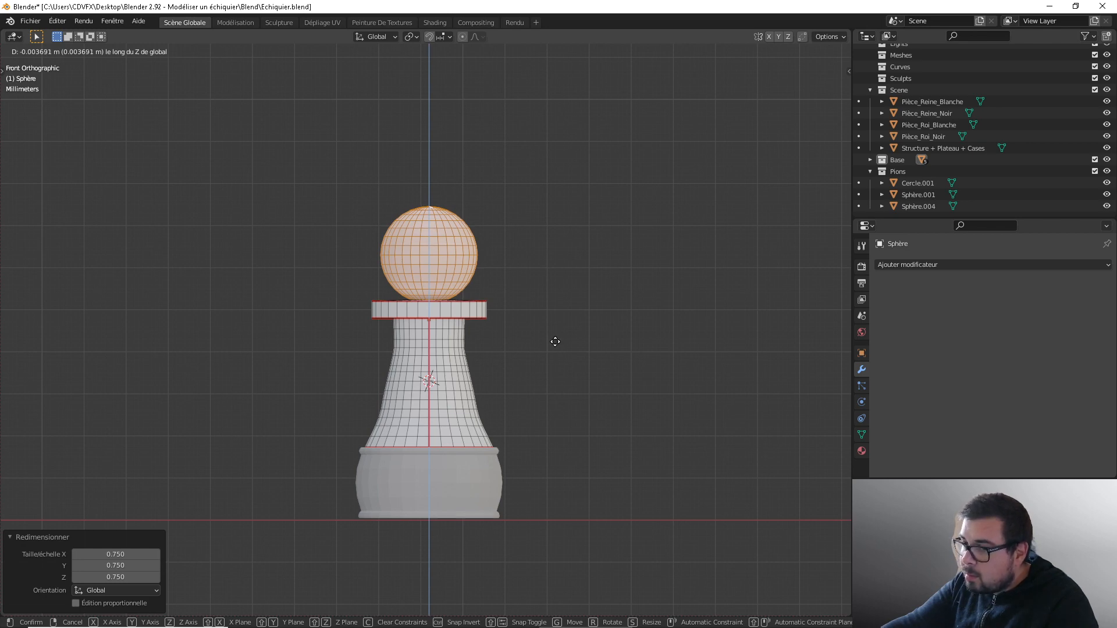
pyautogui.click(555, 341)
pyautogui.scroll(2, 494, 279)
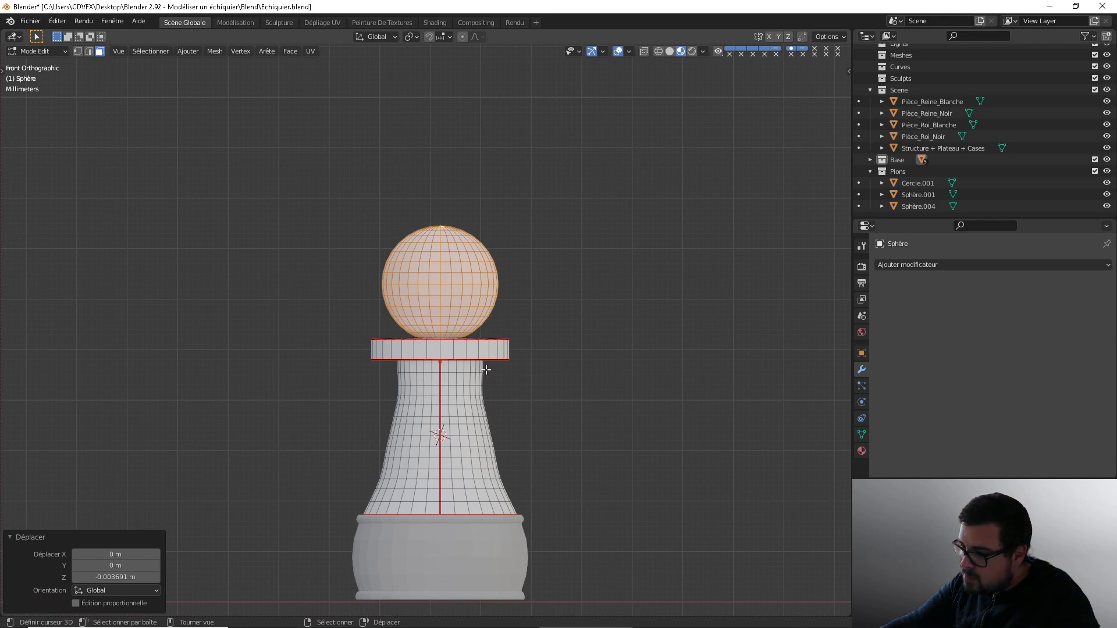
# Step: Select the neck's uppermost face loops just below the collar and scale them uniformly to about 0.94
pyautogui.moveTo(474, 368); pyautogui.dragTo(481, 332, button='middle')
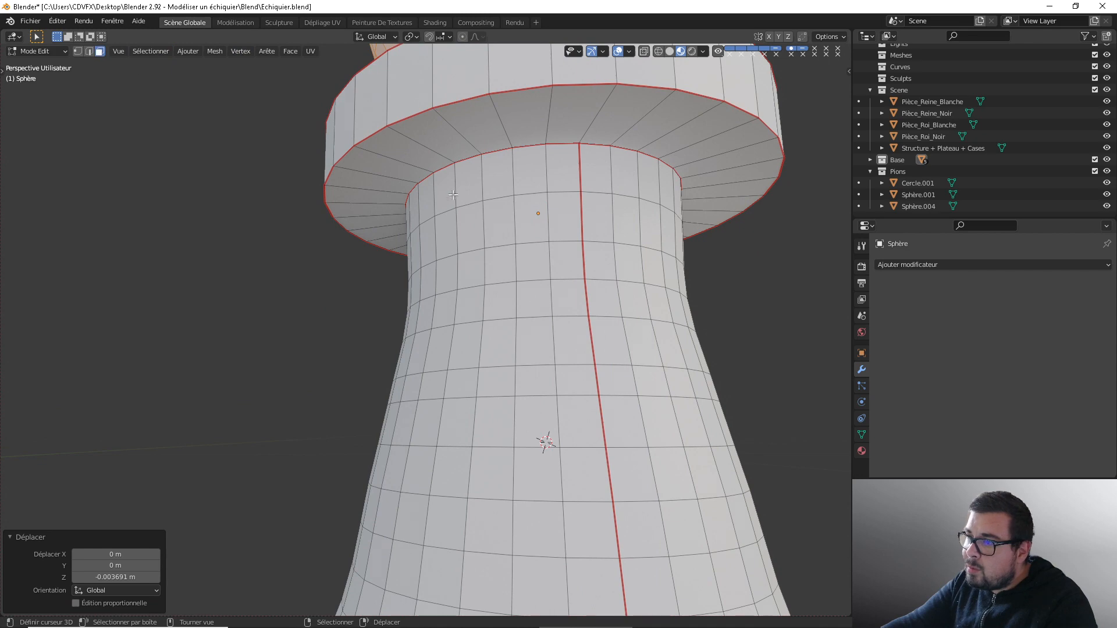
pyautogui.click(564, 183)
pyautogui.keyDown('alt'); pyautogui.click(563, 183); pyautogui.keyUp('alt')
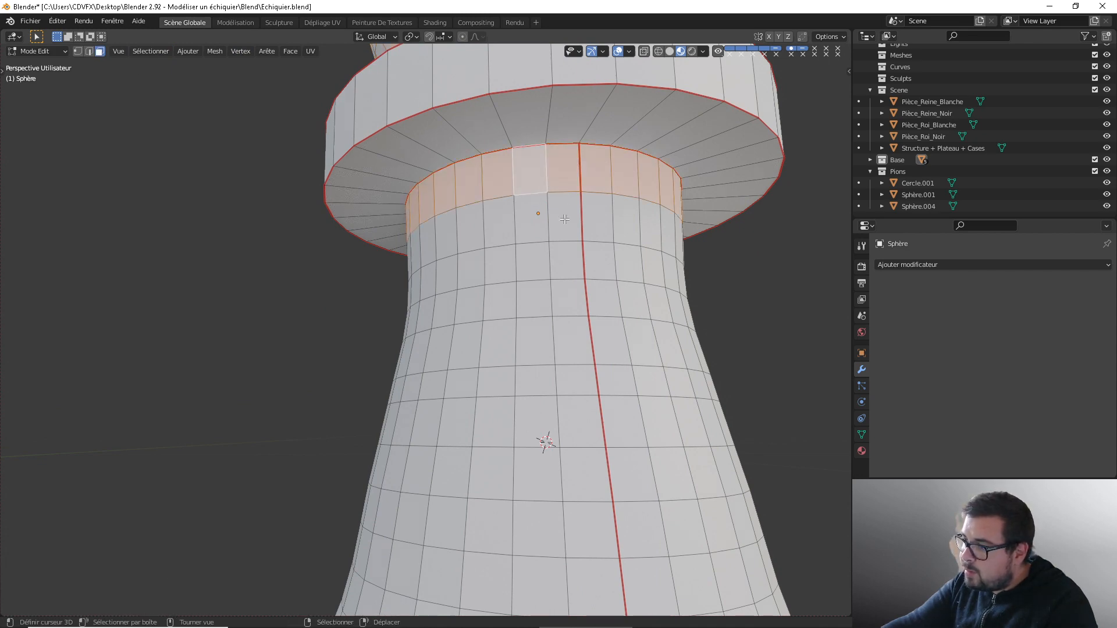
pyautogui.scroll(-5, 559, 224)
pyautogui.press('KP_1')
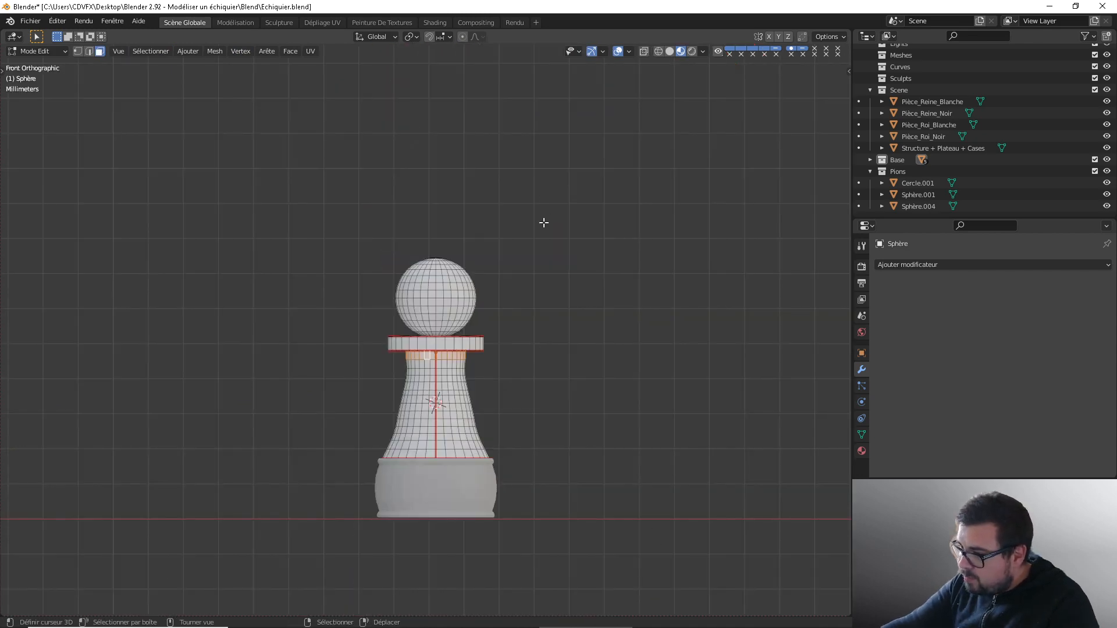
pyautogui.scroll(1, 501, 353)
pyautogui.keyDown('shift'); pyautogui.moveTo(501, 353); pyautogui.dragTo(499, 340, button='middle'); pyautogui.keyUp('shift')
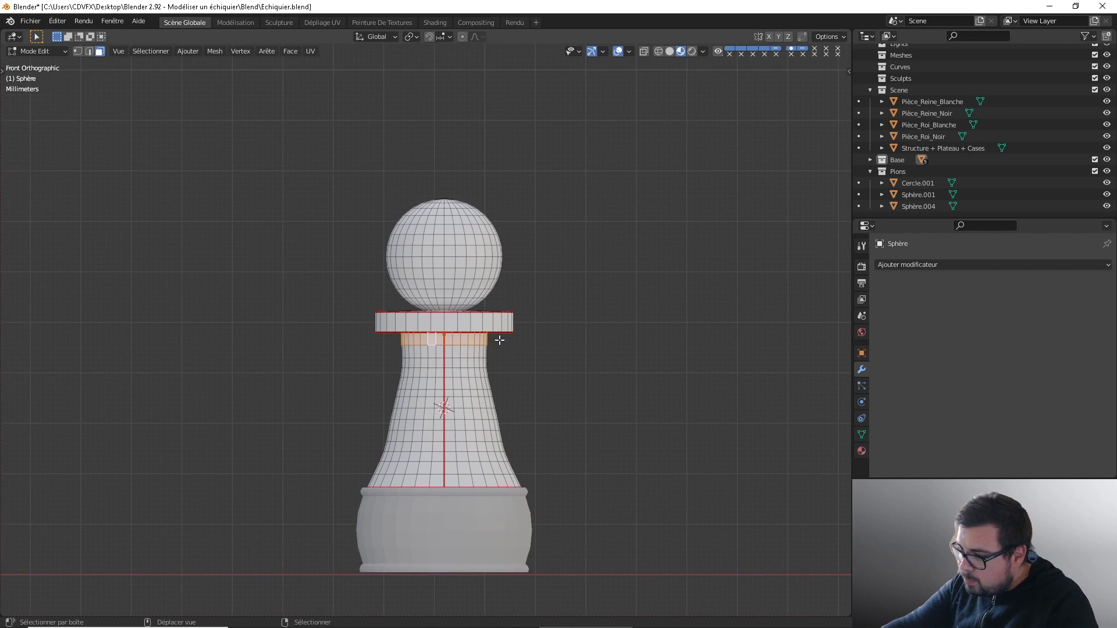
pyautogui.keyDown('alt'); pyautogui.keyDown('shift'); pyautogui.click(478, 361); pyautogui.keyUp('shift'); pyautogui.keyUp('alt')
pyautogui.press('s')
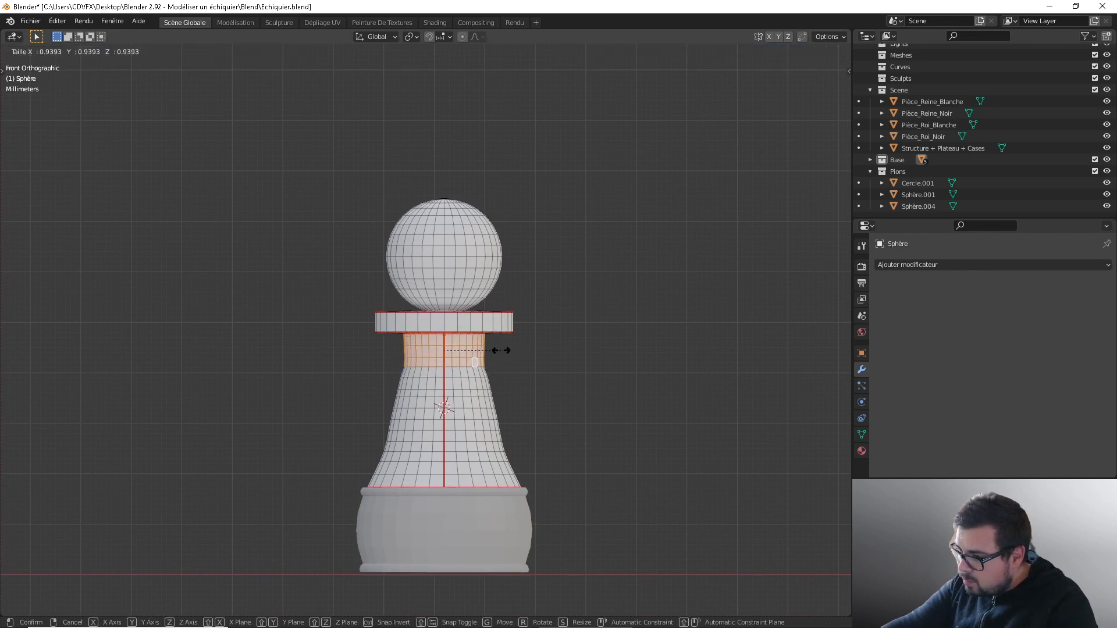
pyautogui.click(500, 349)
# Step: In edge selection mode, scale the horizontal edge loop just below the narrowed neck section to about 0.96
pyautogui.scroll(1, 506, 368)
pyautogui.press('1')
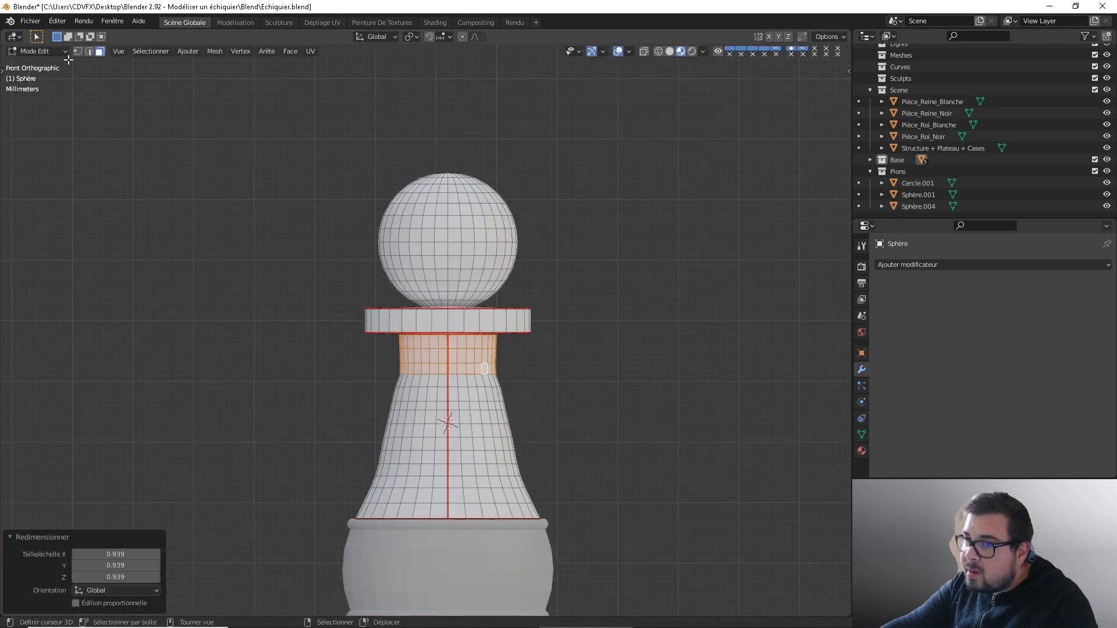
pyautogui.click(87, 54)
pyautogui.scroll(1, 579, 464)
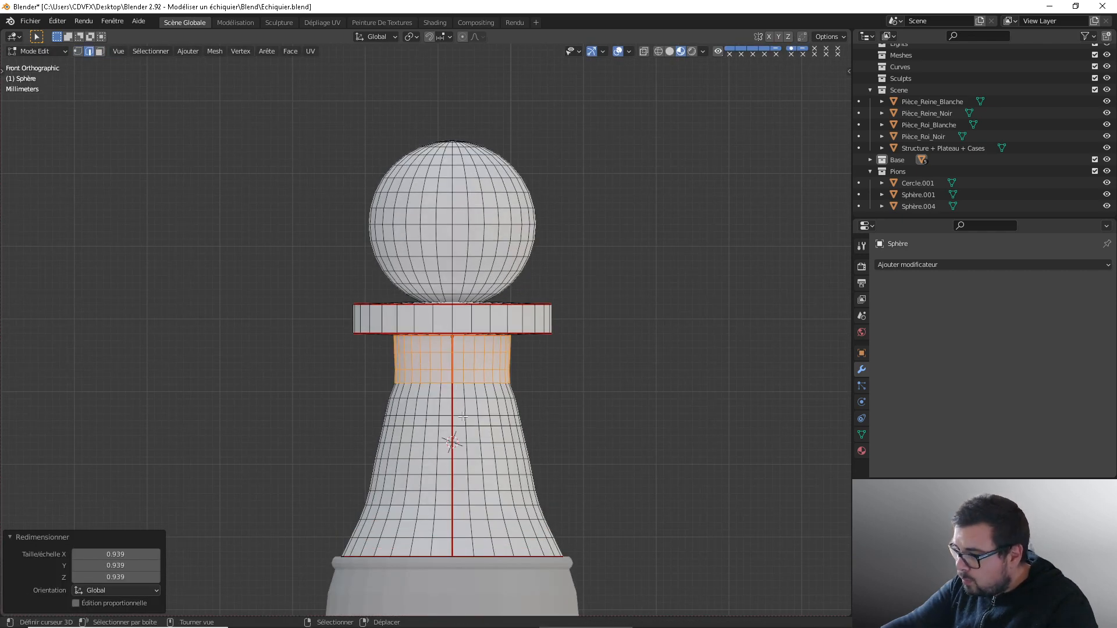
pyautogui.hotkey('alt', 'a')
pyautogui.keyDown('alt'); pyautogui.click(514, 402); pyautogui.keyUp('alt')
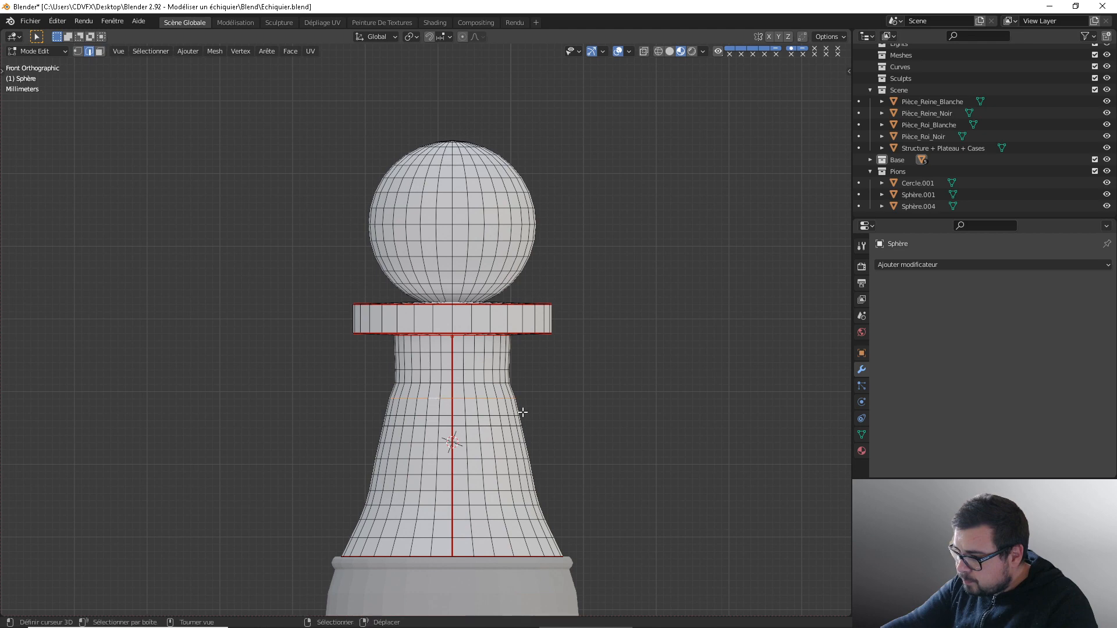
pyautogui.press('s')
pyautogui.click(486, 414)
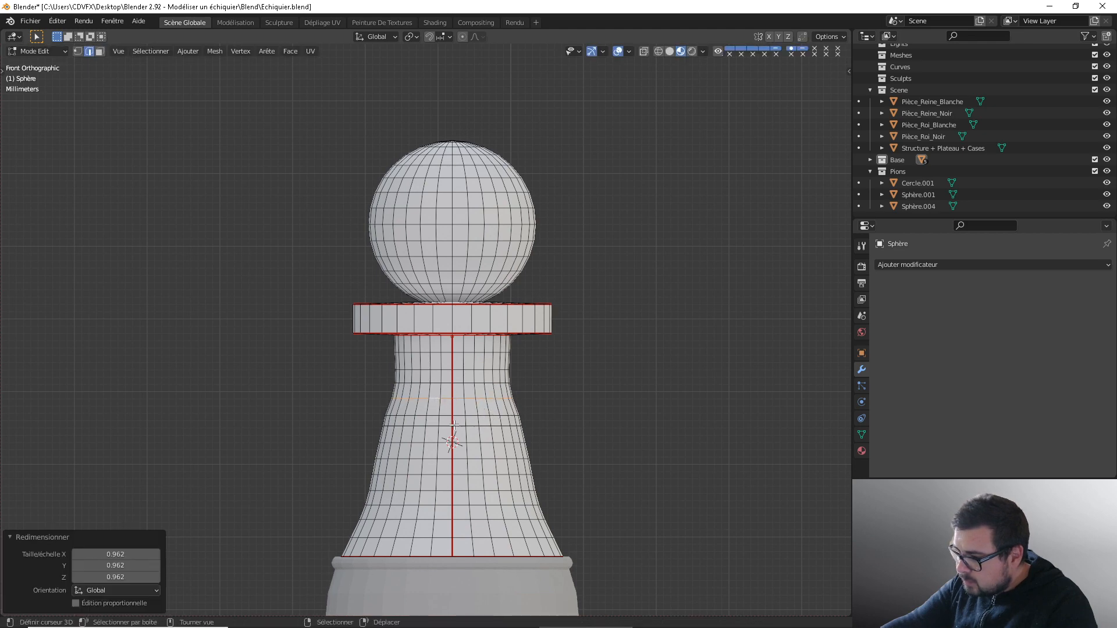
# Step: Scale the next horizontal edge loop down the neck to about 0.95 to smooth the profile
pyautogui.hotkey('alt', 'a')
pyautogui.keyDown('alt'); pyautogui.click(444, 418); pyautogui.keyUp('alt')
pyautogui.press('s')
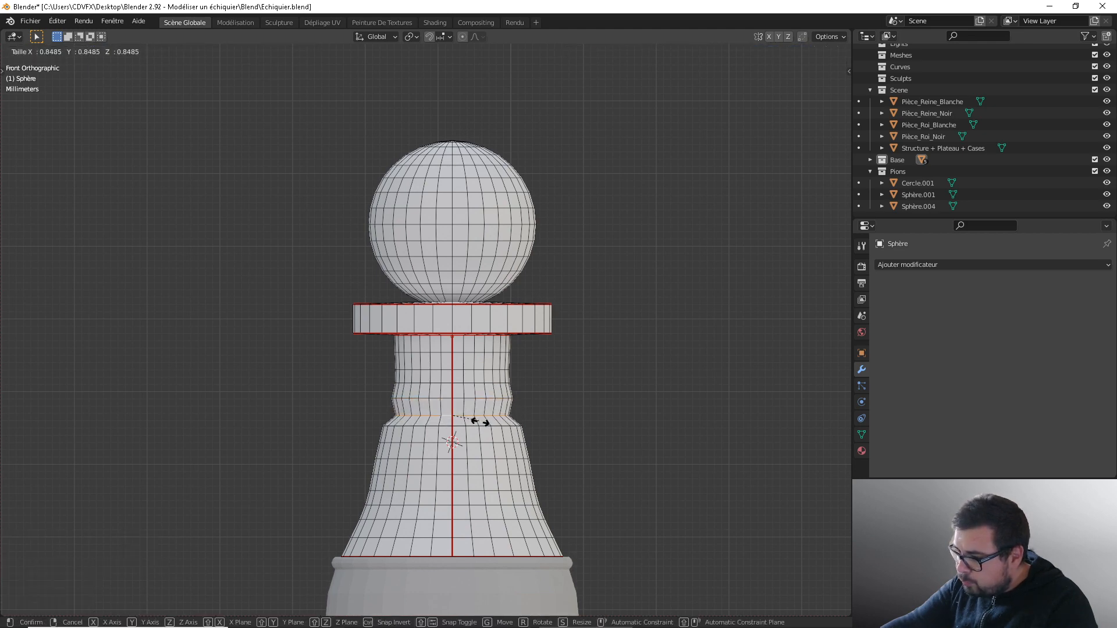
pyautogui.click(512, 426)
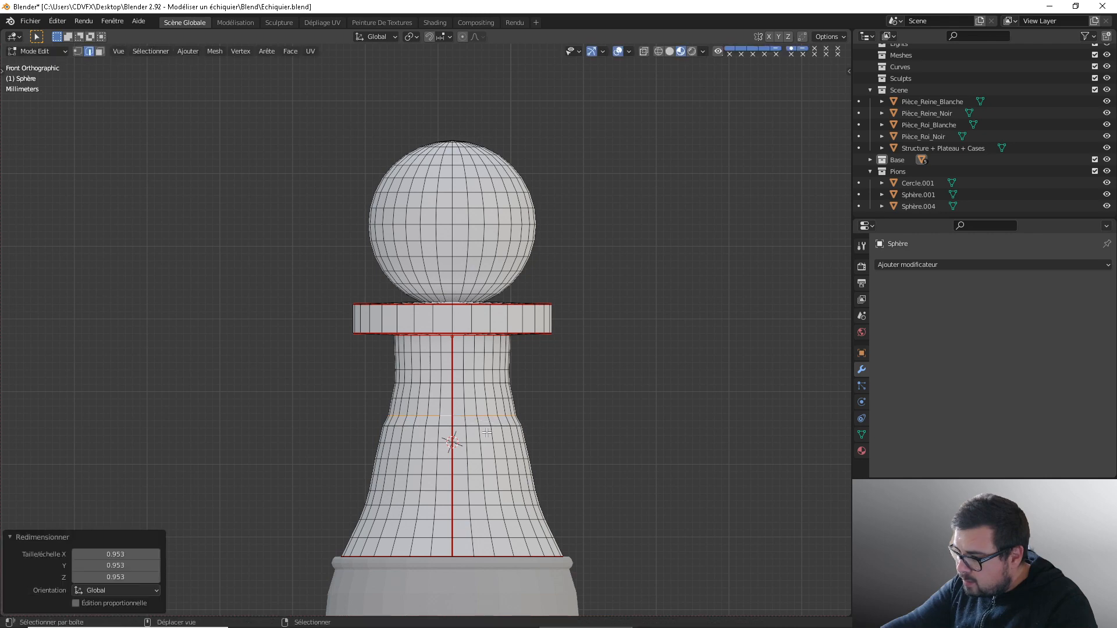
# Step: Slightly narrow the following edge loop, just above the 3D cursor, to about 0.96 and check the silhouette in Object Mode
pyautogui.hotkey('alt', 'a')
pyautogui.keyDown('alt'); pyautogui.click(444, 426); pyautogui.keyUp('alt')
pyautogui.press('s')
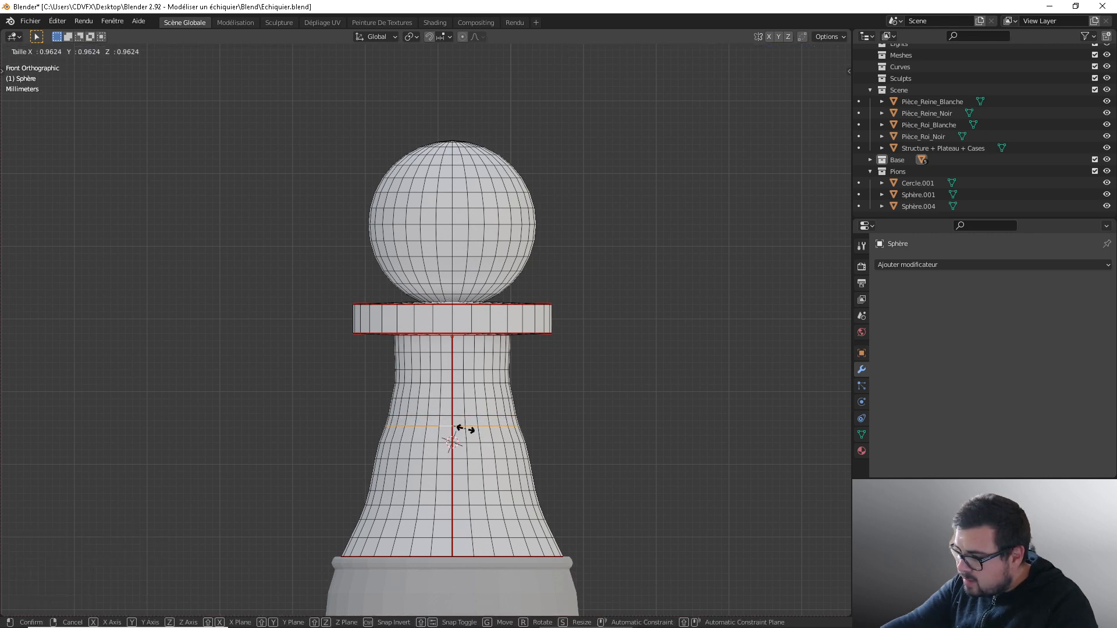
pyautogui.click(466, 428)
pyautogui.press('Tab')
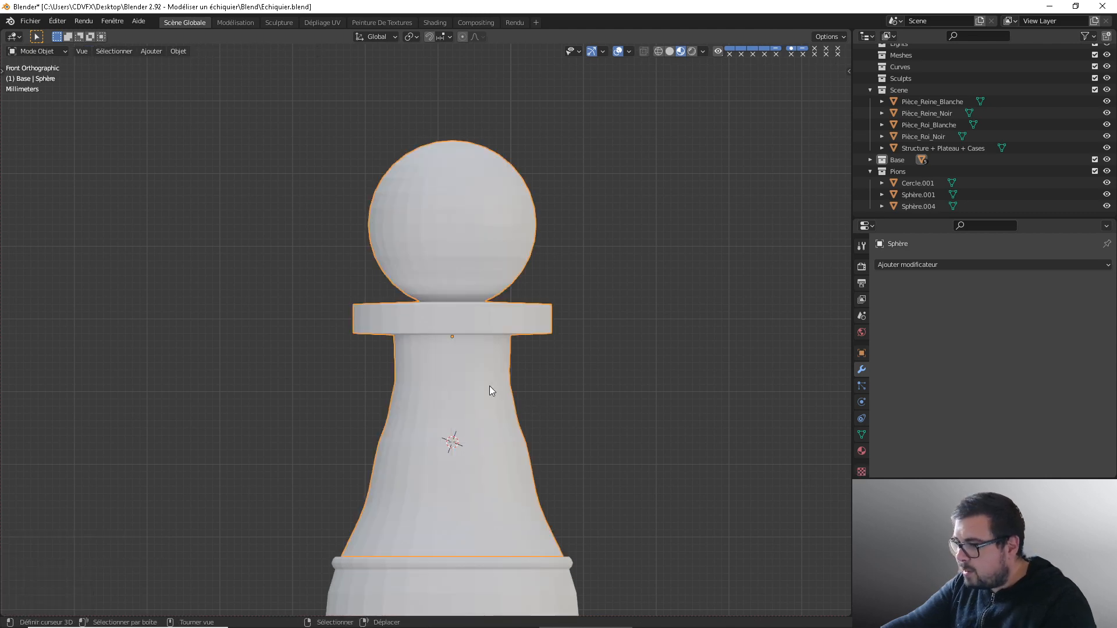
pyautogui.press('Tab')
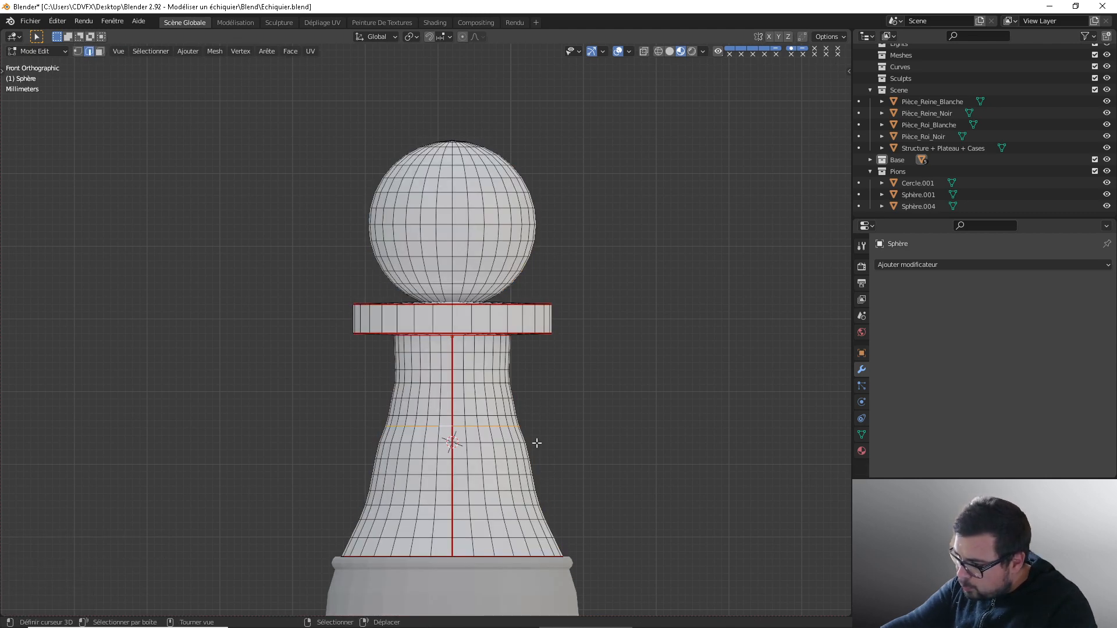
# Step: Slightly scale down the body's edge loop level with the 3D cursor, and inspect the pawn's profile in Object Mode
pyautogui.hotkey('alt', 'a')
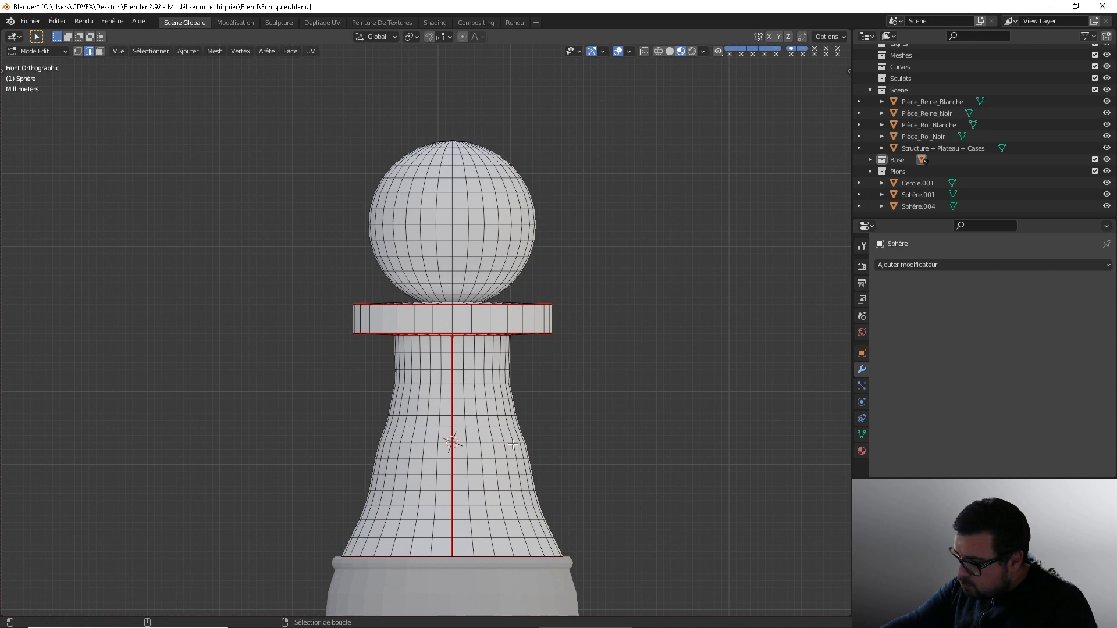
pyautogui.keyDown('alt'); pyautogui.click(512, 442); pyautogui.keyUp('alt')
pyautogui.press('s')
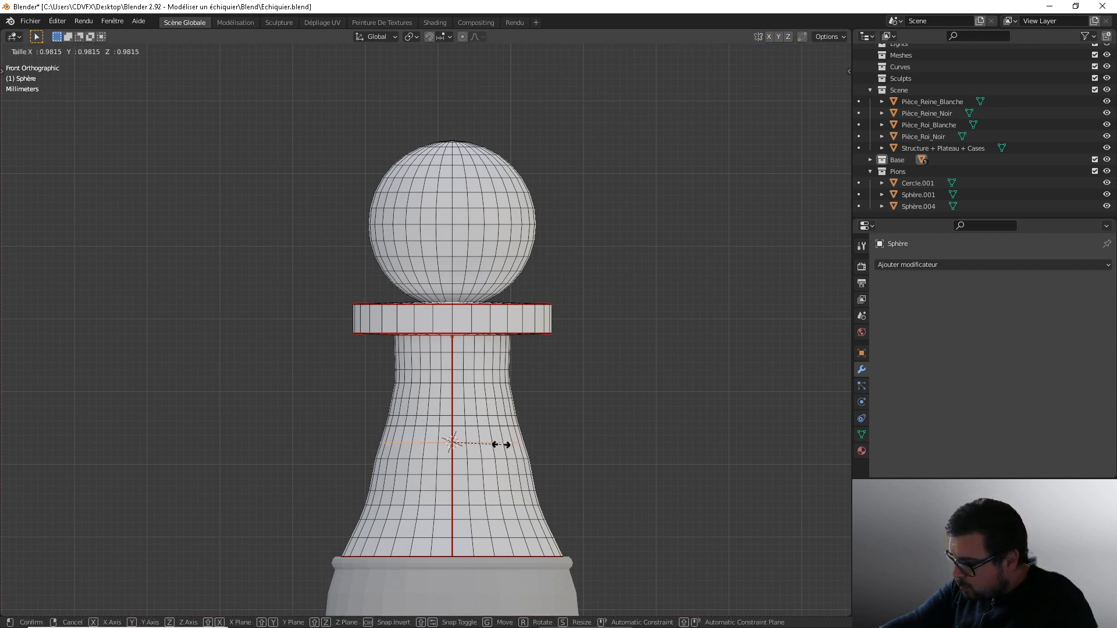
pyautogui.click(510, 443)
pyautogui.press('Tab')
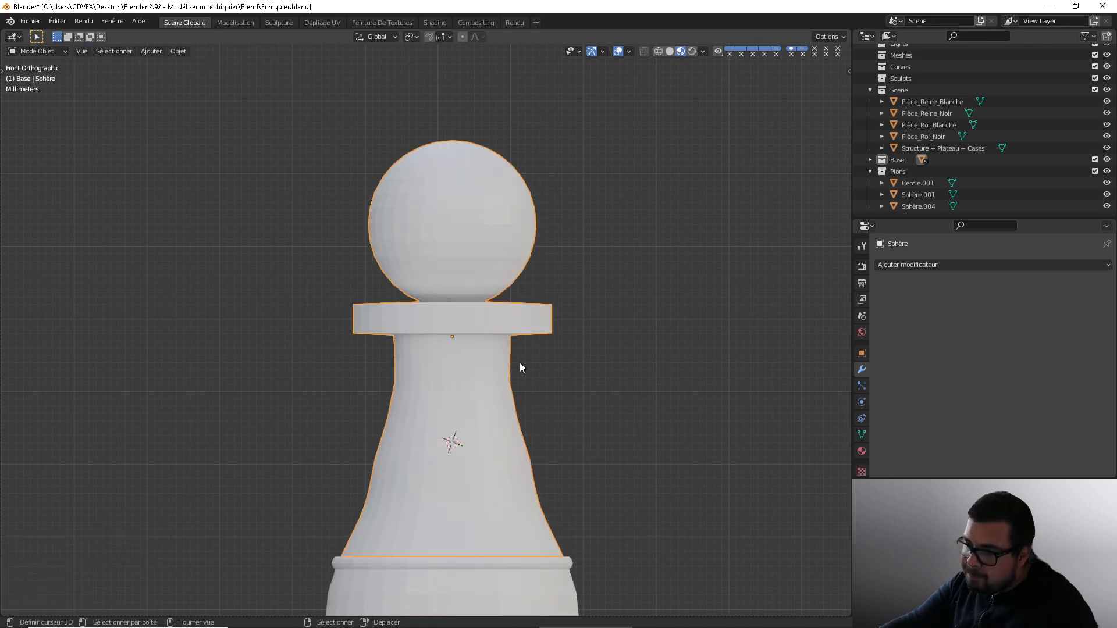
pyautogui.moveTo(518, 362); pyautogui.dragTo(559, 365, button='middle')
pyautogui.scroll(-4, 543, 336)
pyautogui.scroll(1, 558, 365)
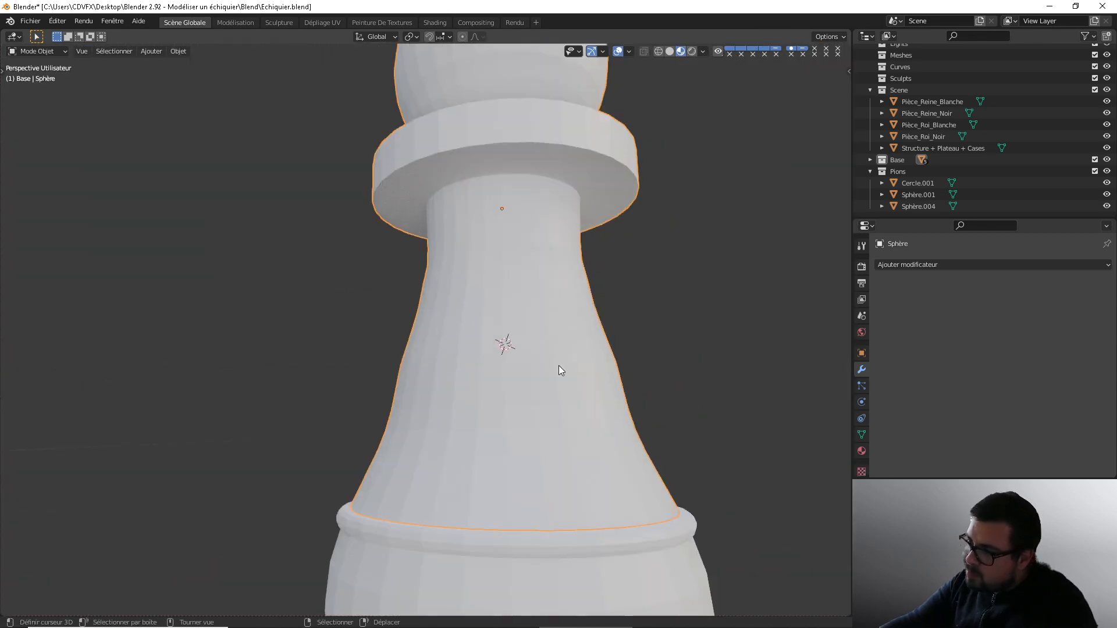
pyautogui.press('KP_1')
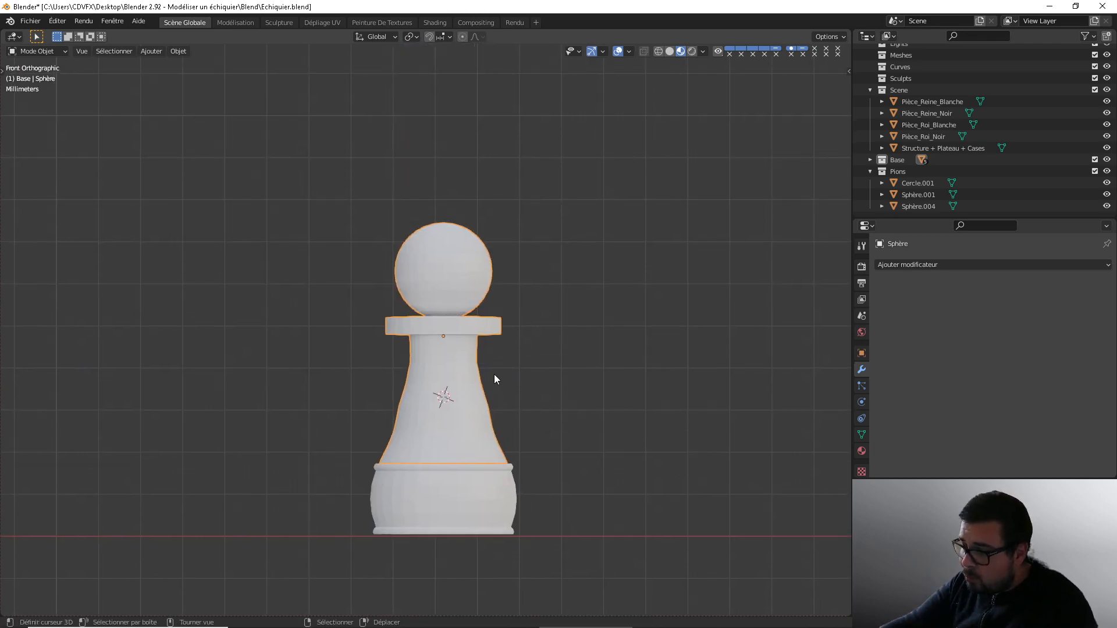
# Step: Mark UV seams along the vertical edge loops down the head, collar and body, plus the horizontal loop level with the 3D cursor
pyautogui.press('Tab')
pyautogui.scroll(5, 495, 377)
pyautogui.moveTo(523, 366); pyautogui.dragTo(549, 353, button='middle')
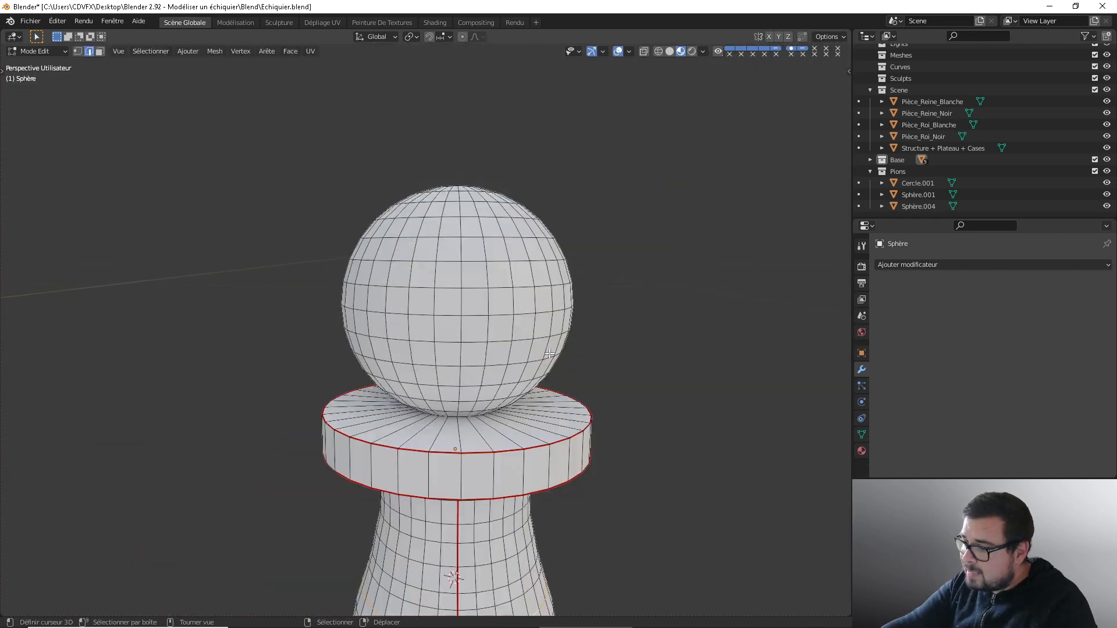
pyautogui.keyDown('alt'); pyautogui.click(462, 377); pyautogui.keyUp('alt')
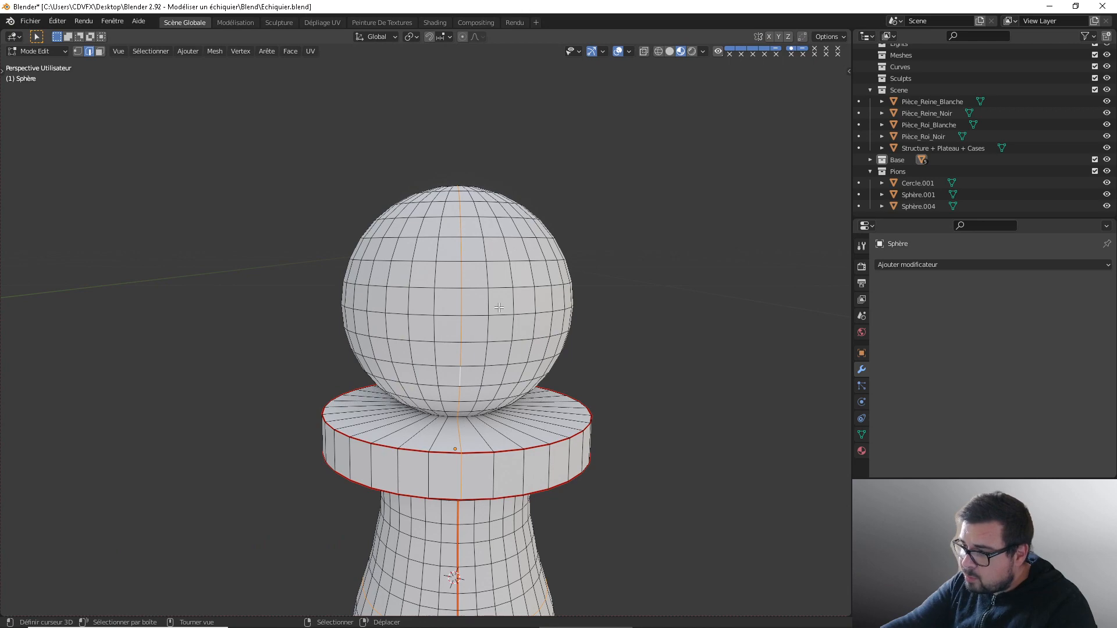
pyautogui.moveTo(502, 384); pyautogui.dragTo(508, 347, button='middle')
pyautogui.scroll(1, 515, 256)
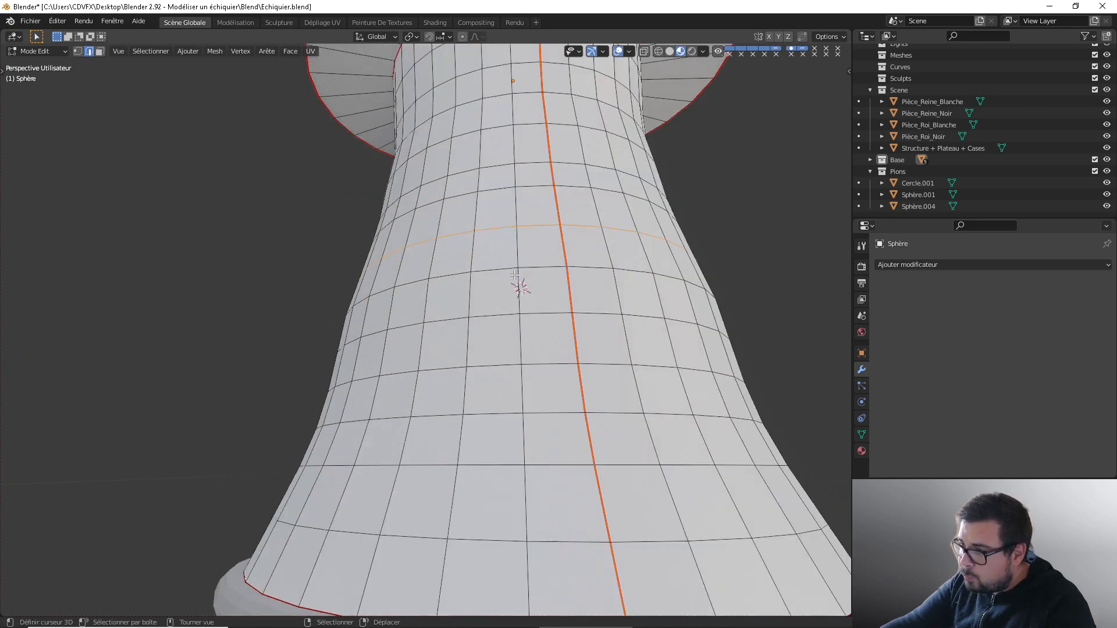
pyautogui.scroll(-1, 518, 226)
pyautogui.keyDown('shift'); pyautogui.moveTo(504, 135); pyautogui.dragTo(466, 406, button='middle'); pyautogui.keyUp('shift')
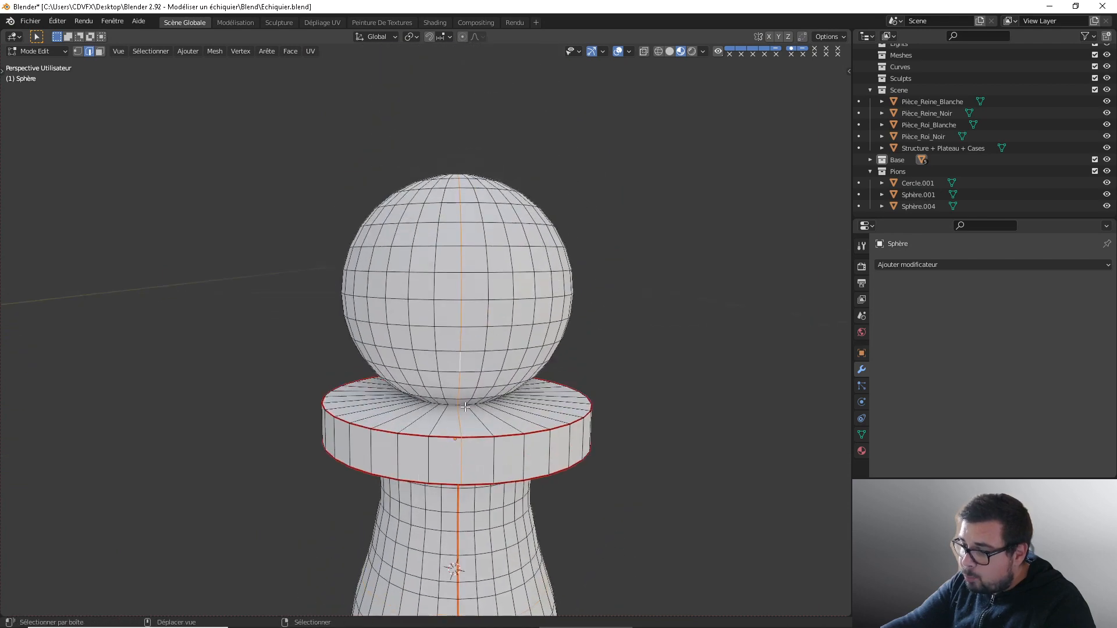
pyautogui.scroll(3, 466, 407)
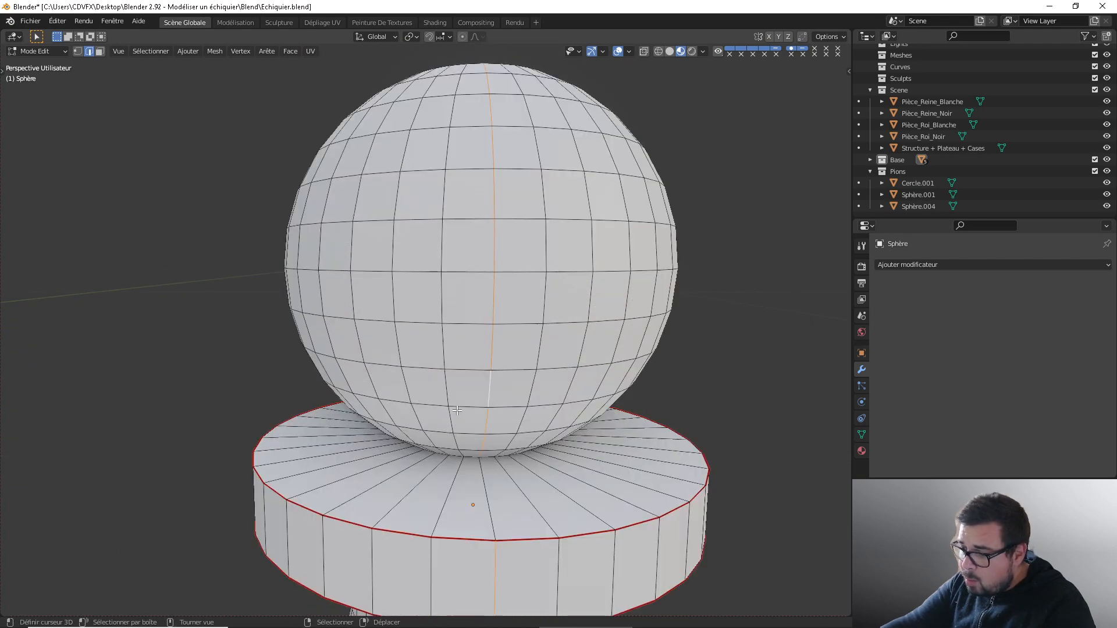
pyautogui.keyDown('alt'); pyautogui.keyDown('shift'); pyautogui.rightClick(469, 459); pyautogui.keyUp('shift'); pyautogui.keyUp('alt')
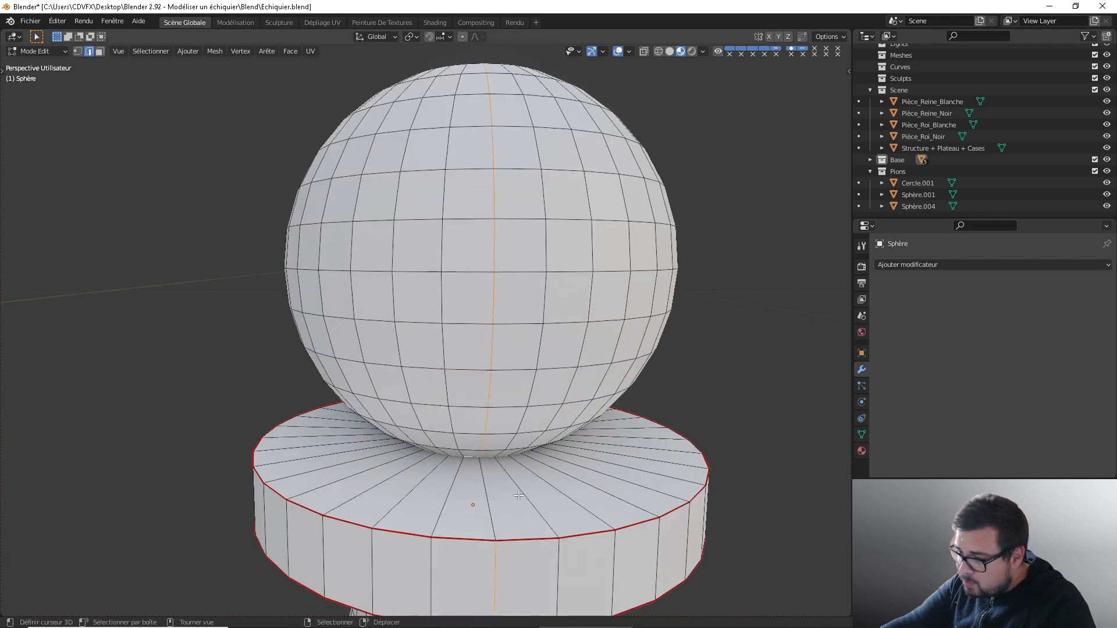
pyautogui.keyDown('shift'); pyautogui.moveTo(418, 531); pyautogui.dragTo(573, 158, button='middle'); pyautogui.keyUp('shift')
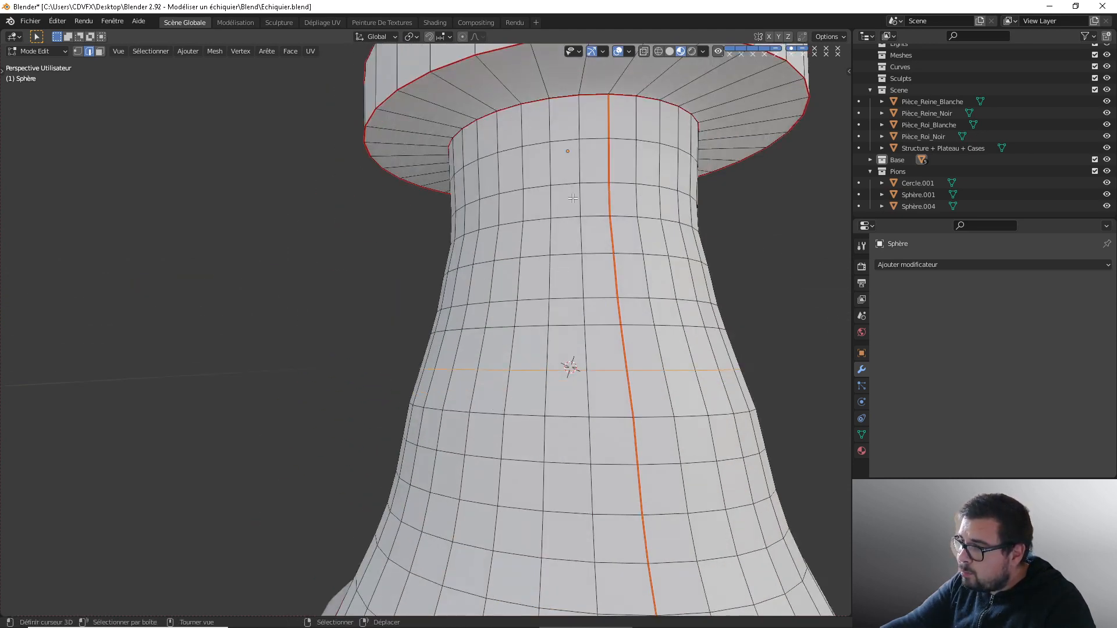
pyautogui.scroll(-3, 571, 198)
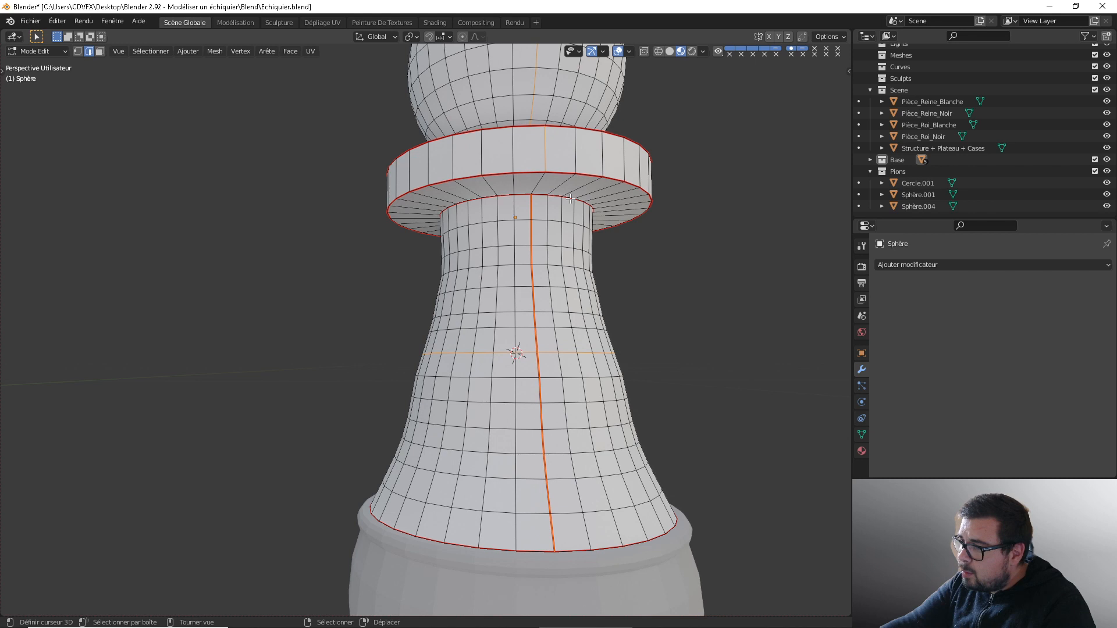
pyautogui.hotkey('ctrl', 'e')
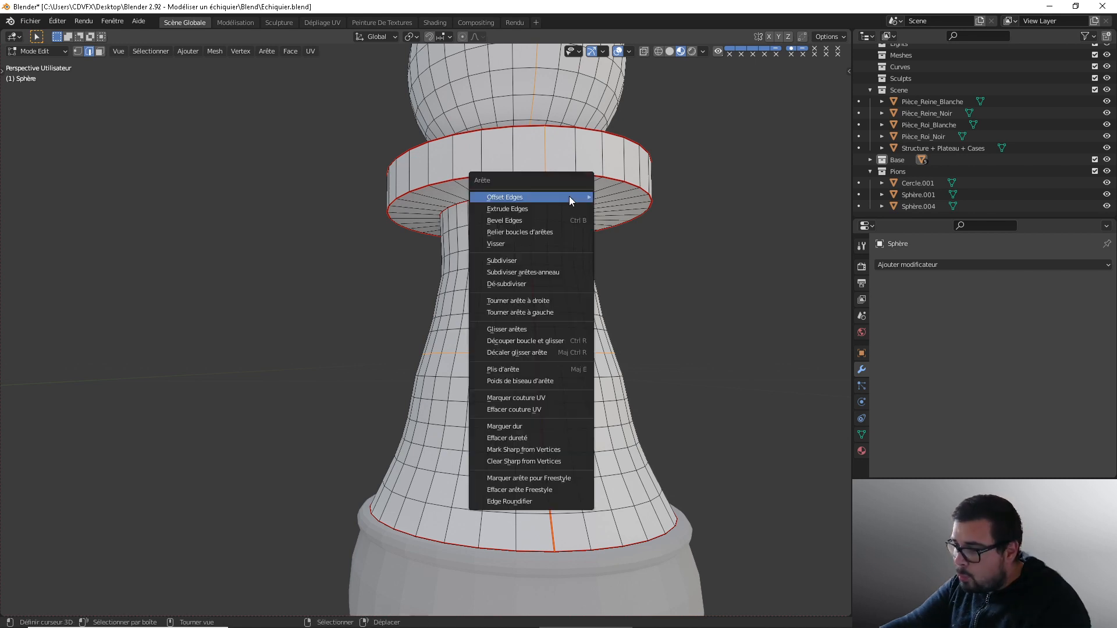
pyautogui.click(540, 395)
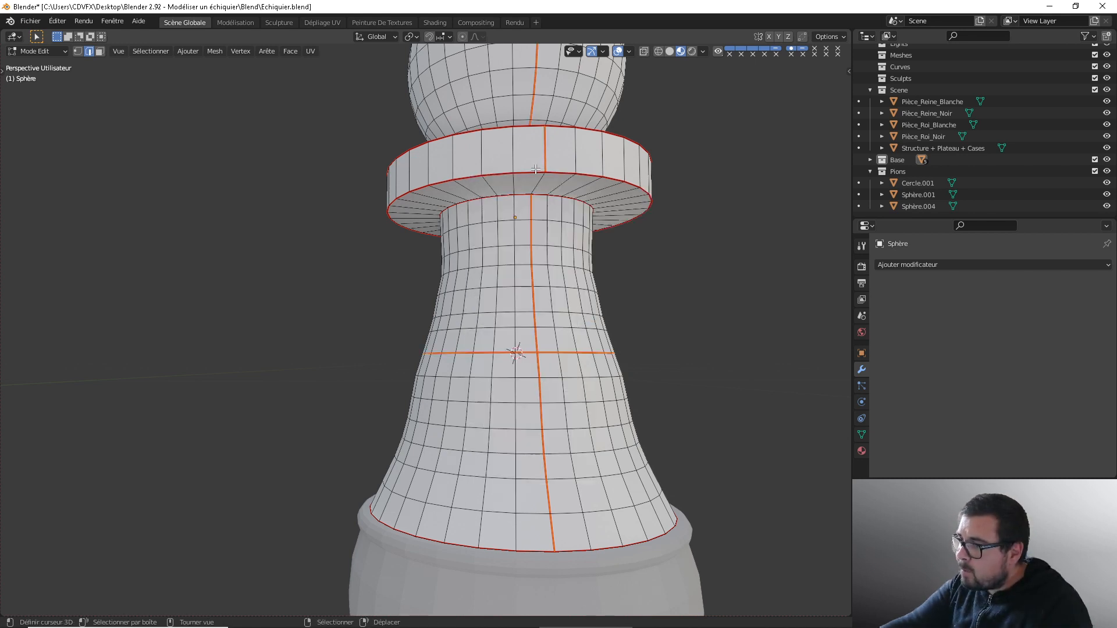
# Step: Add one centred loop cut around the collar's side and scale it outward to about 1.069
pyautogui.hotkey('ctrl', 'r')
pyautogui.click(528, 149)
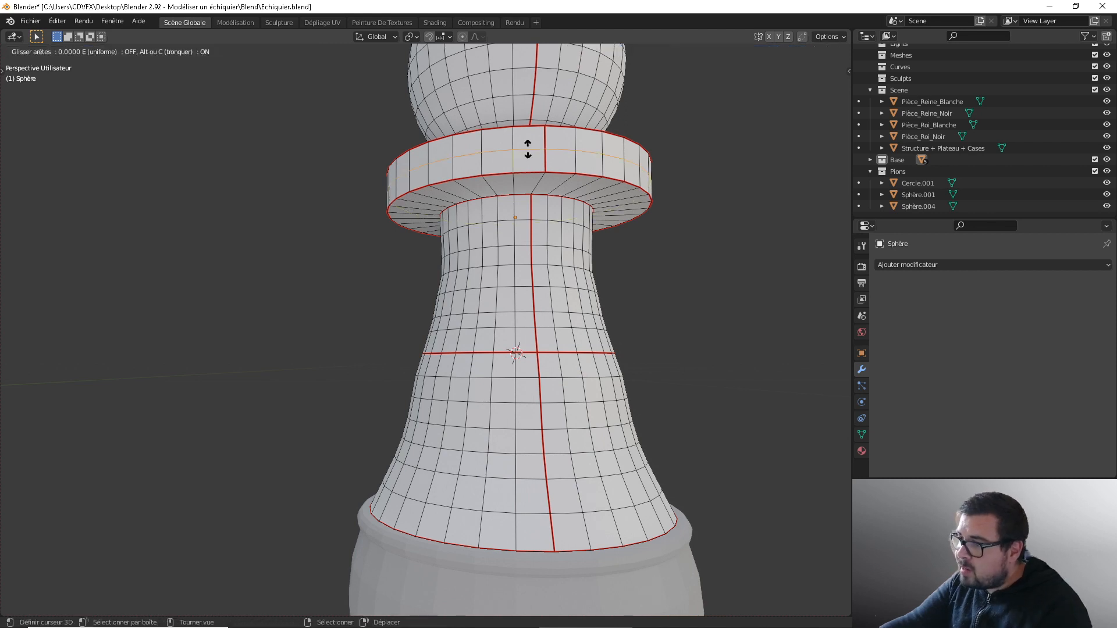
pyautogui.rightClick(527, 149)
pyautogui.press('s')
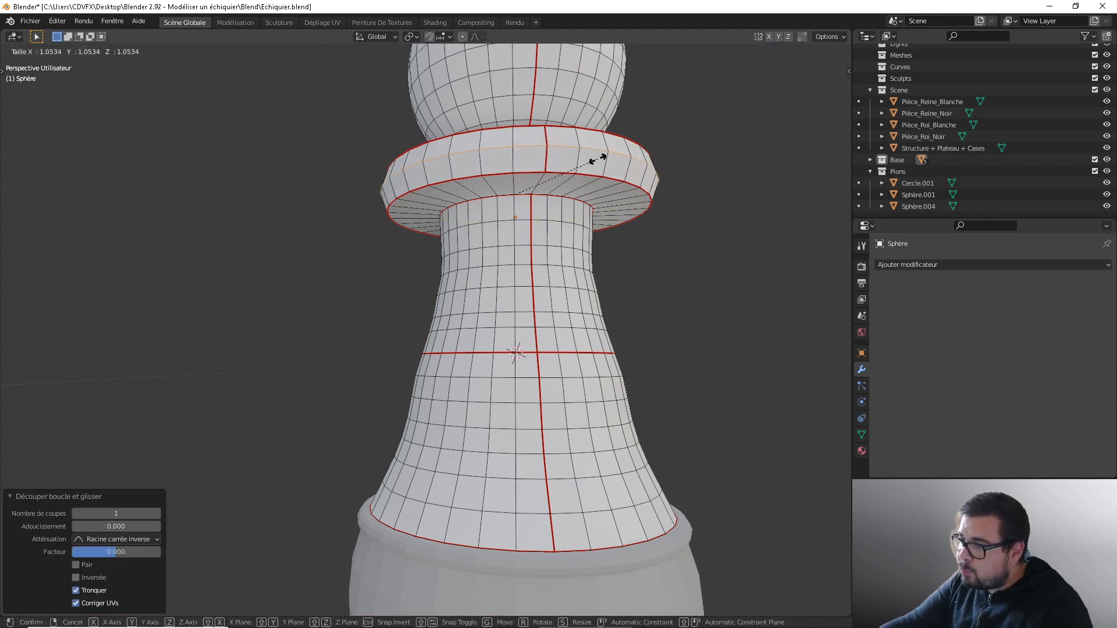
pyautogui.click(616, 154)
# Step: Bevel the collar's middle edge loop with 2 segments and a width of about 0.00148 m to round its rim
pyautogui.hotkey('ctrl', 'b')
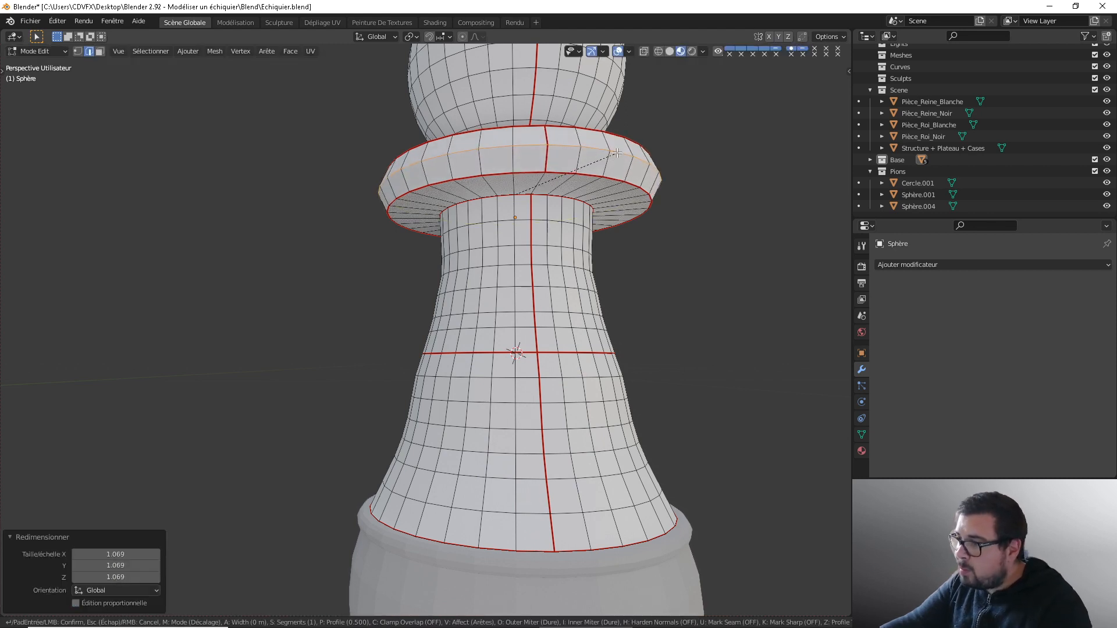
pyautogui.scroll(1, 622, 150)
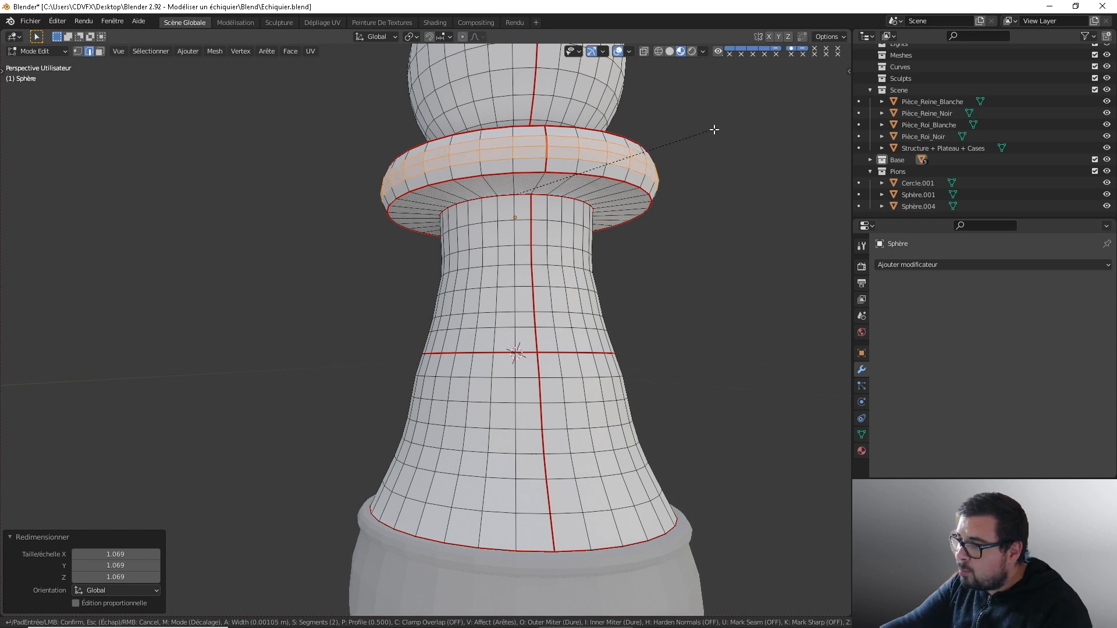
pyautogui.click(746, 127)
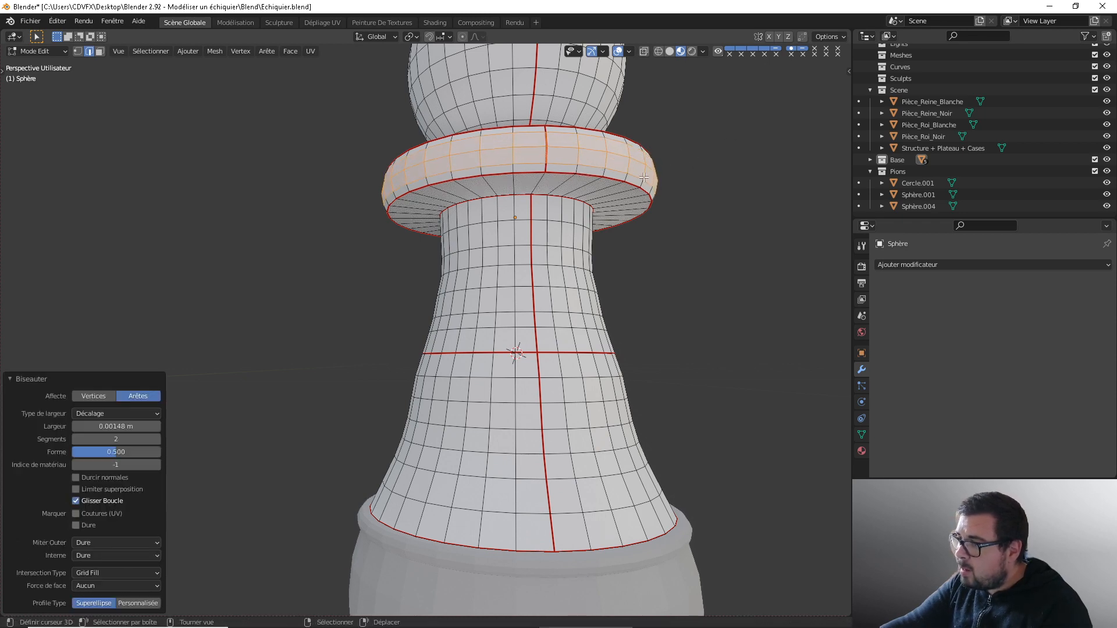
pyautogui.rightClick(618, 179)
# Step: Examine the collar's rim and head seam in the mesh, and check the pawn's front silhouette in Object Mode
pyautogui.moveTo(616, 177); pyautogui.dragTo(616, 196, button='middle')
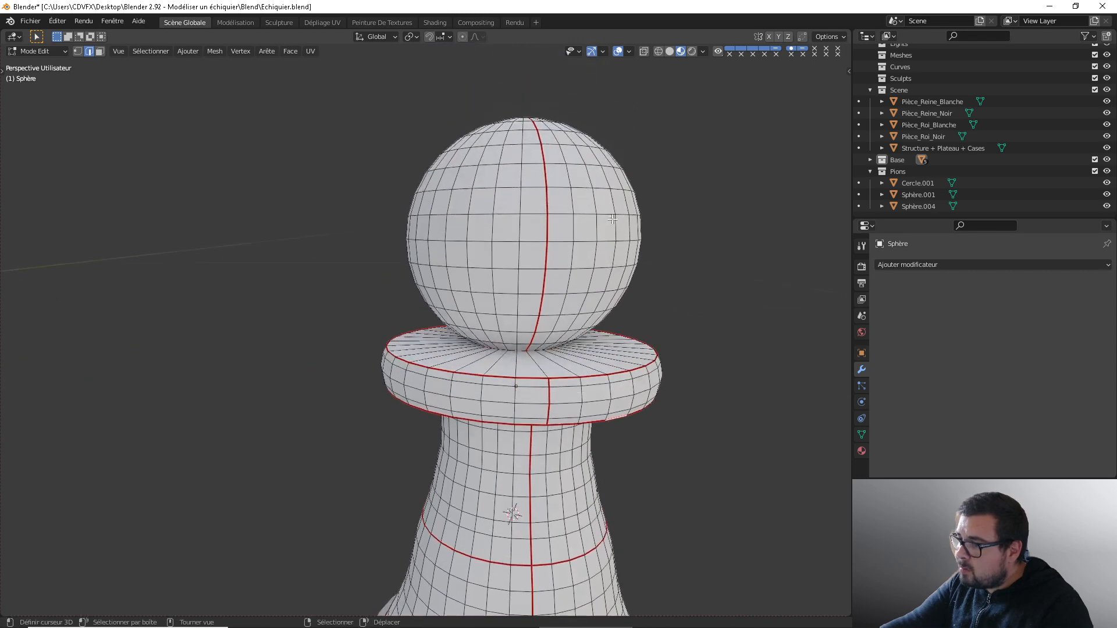
pyautogui.moveTo(615, 238)
pyautogui.mouseDown(button='middle')
pyautogui.moveTo(606, 217)
pyautogui.moveTo(609, 241)
pyautogui.mouseUp(button='middle')
pyautogui.scroll(3, 602, 392)
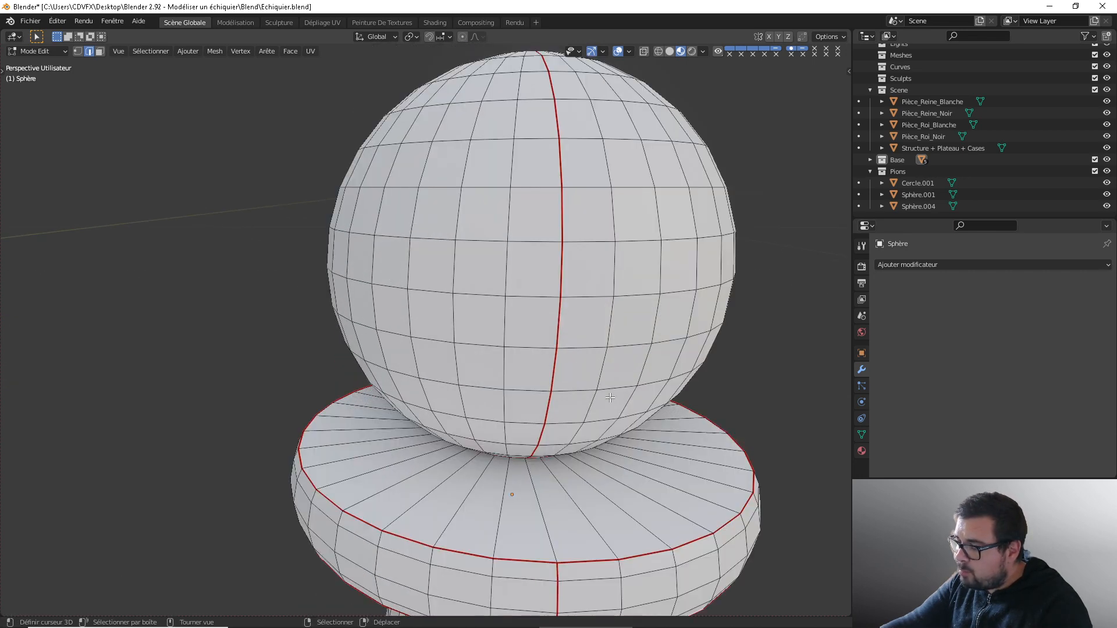
pyautogui.press('KP_1')
pyautogui.press('Tab')
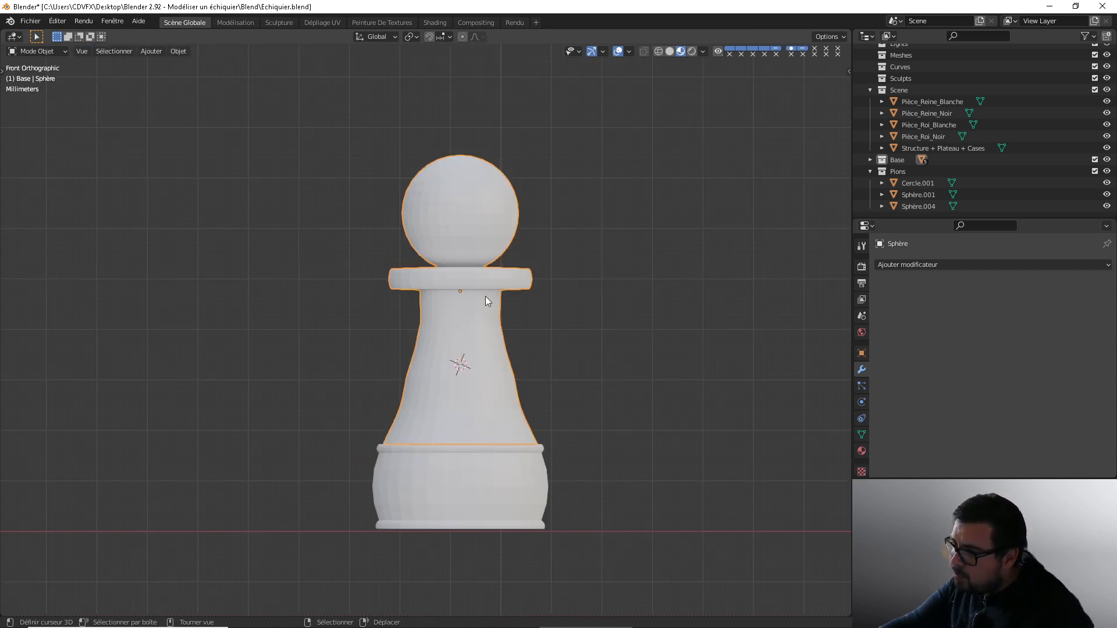
pyautogui.moveTo(485, 295); pyautogui.dragTo(484, 311, button='middle')
pyautogui.moveTo(518, 351); pyautogui.dragTo(513, 324, button='middle')
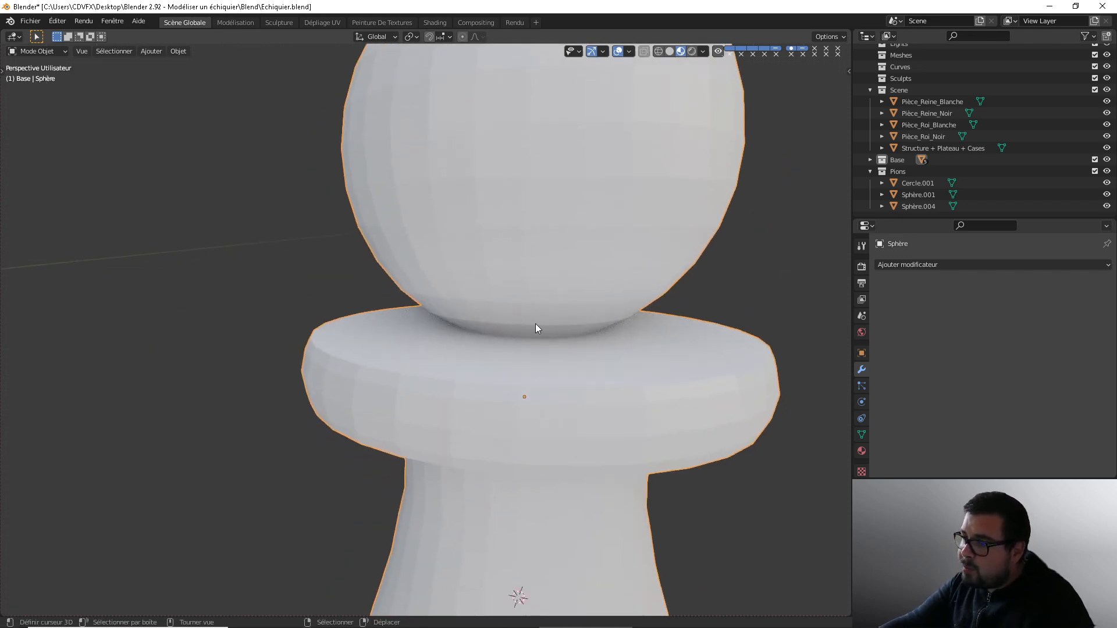
# Step: In Object Mode, apply the pawn upper part's rotation and scale, and set its origin to geometry
pyautogui.press('Tab')
pyautogui.press('a')
pyautogui.press('Escape')
pyautogui.press('Tab')
pyautogui.press('q')
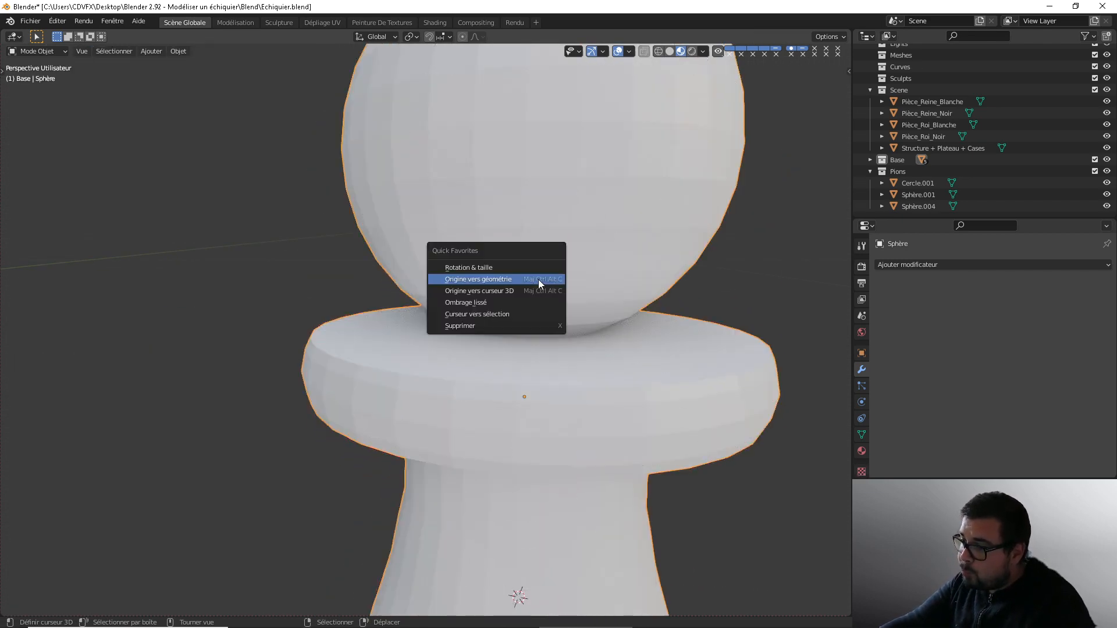
pyautogui.click(500, 267)
pyautogui.press('q')
pyautogui.click(467, 278)
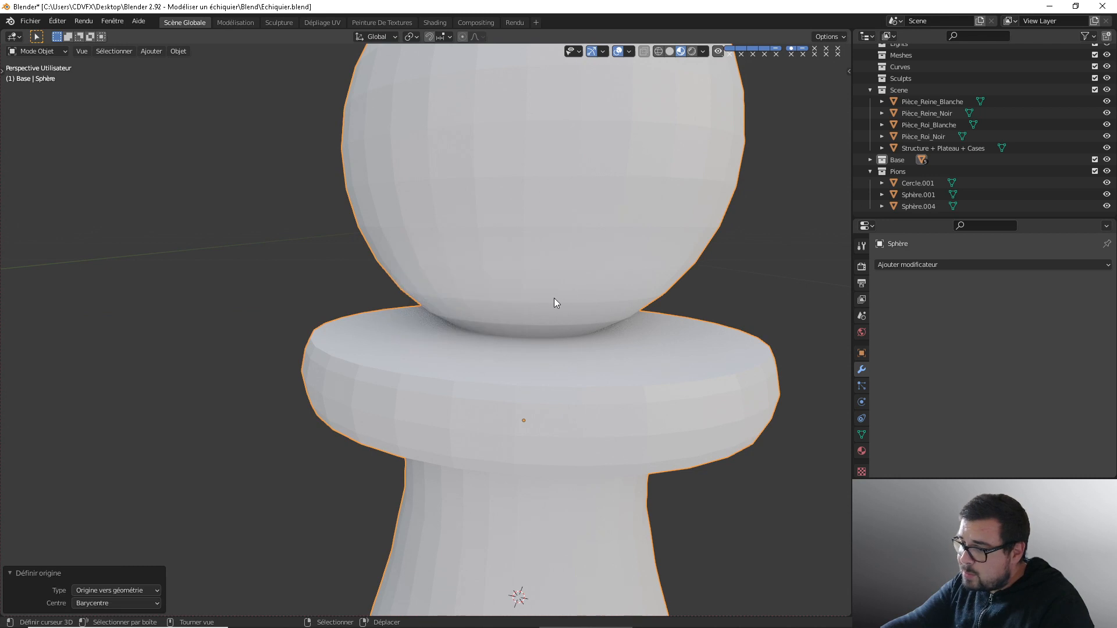
# Step: Unwrap the whole mesh of the pawn's upper part and open its UV layout in the UV Editing workspace
pyautogui.scroll(-5, 505, 235)
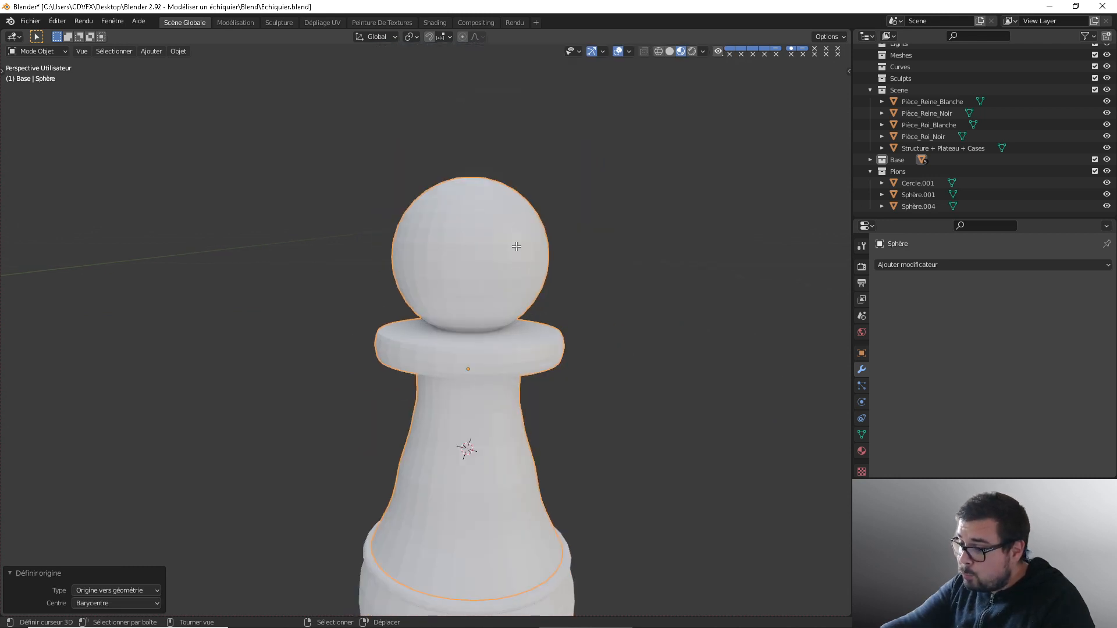
pyautogui.press('Tab')
pyautogui.press('a')
pyautogui.click(508, 186)
pyautogui.press('a')
pyautogui.click(506, 119)
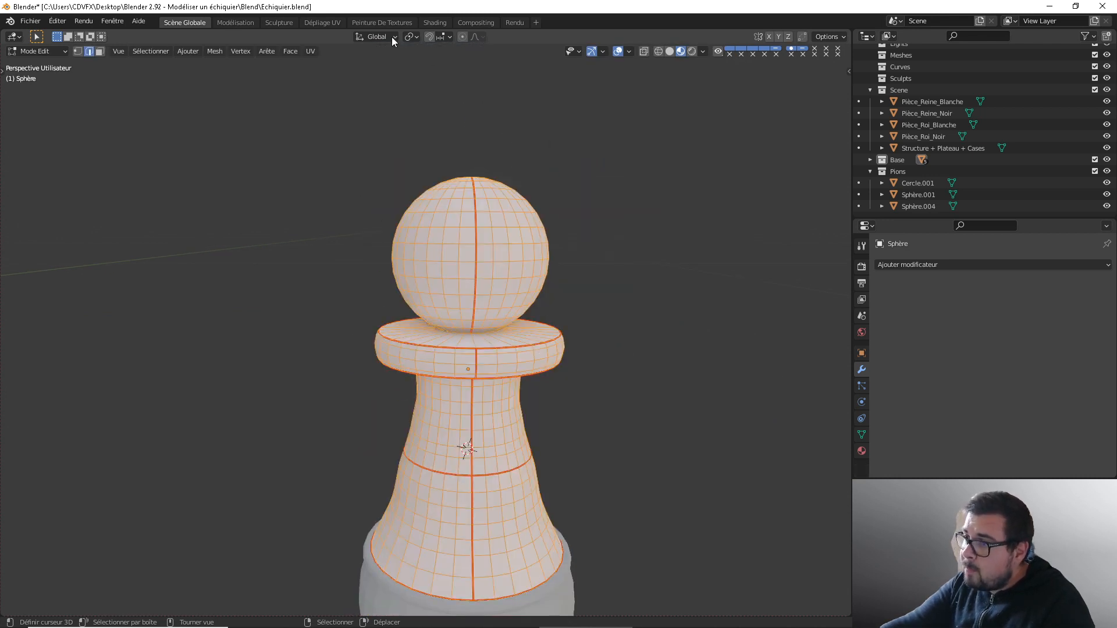
pyautogui.press('u')
pyautogui.click(431, 187)
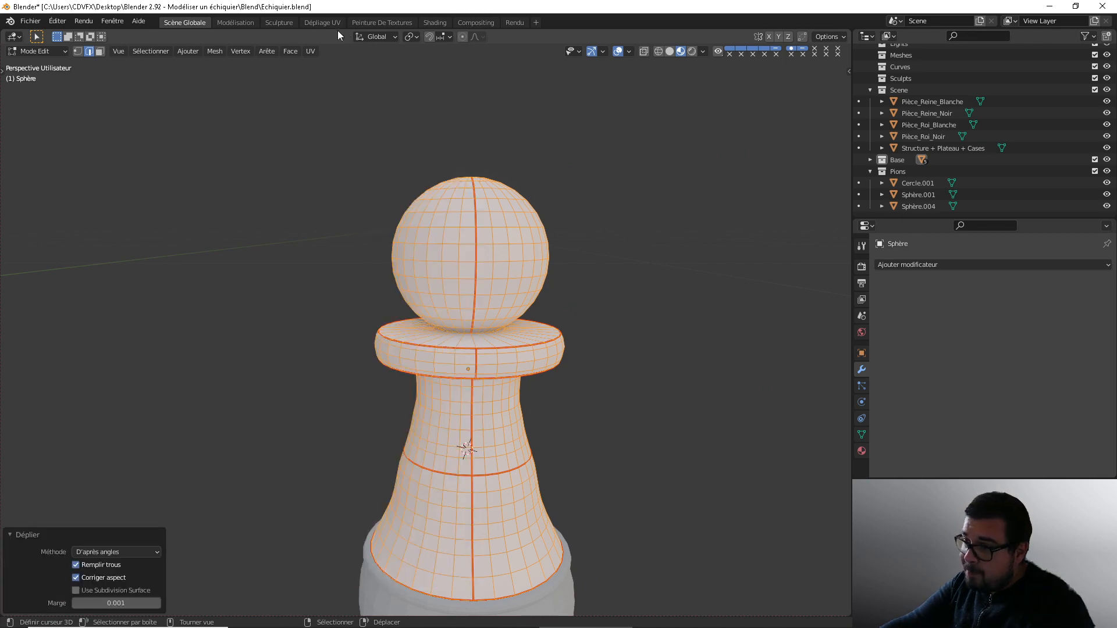
pyautogui.click(328, 24)
pyautogui.scroll(10, 281, 371)
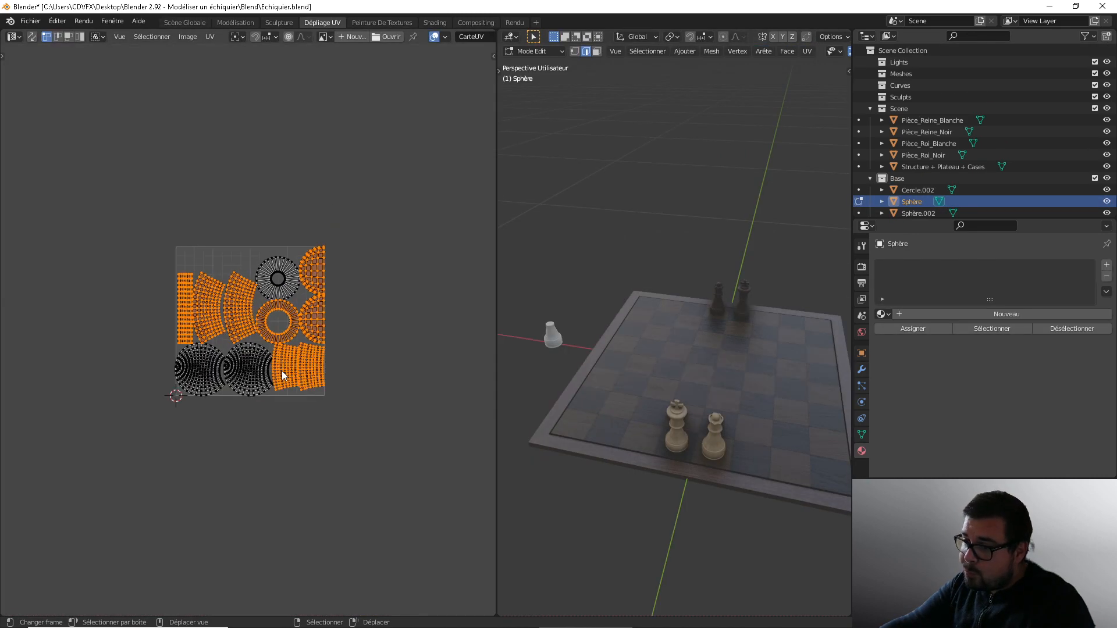
pyautogui.scroll(-1, 317, 287)
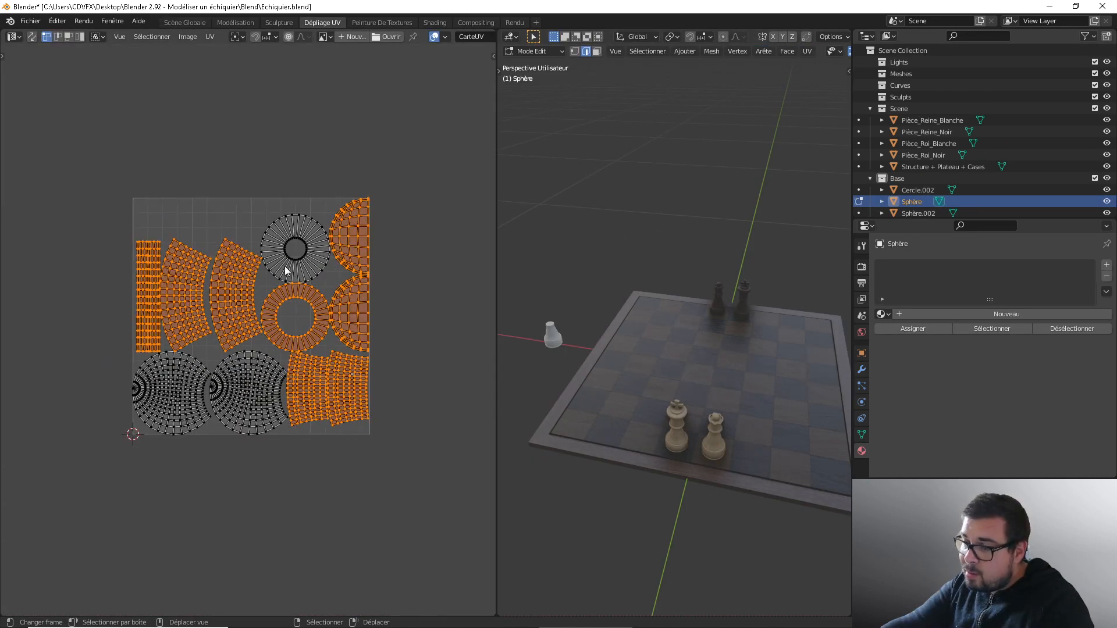
# Step: Rectify the two adjoining curved islands at the lower right of the UV layout into straight grids
pyautogui.hotkey('alt', 'a')
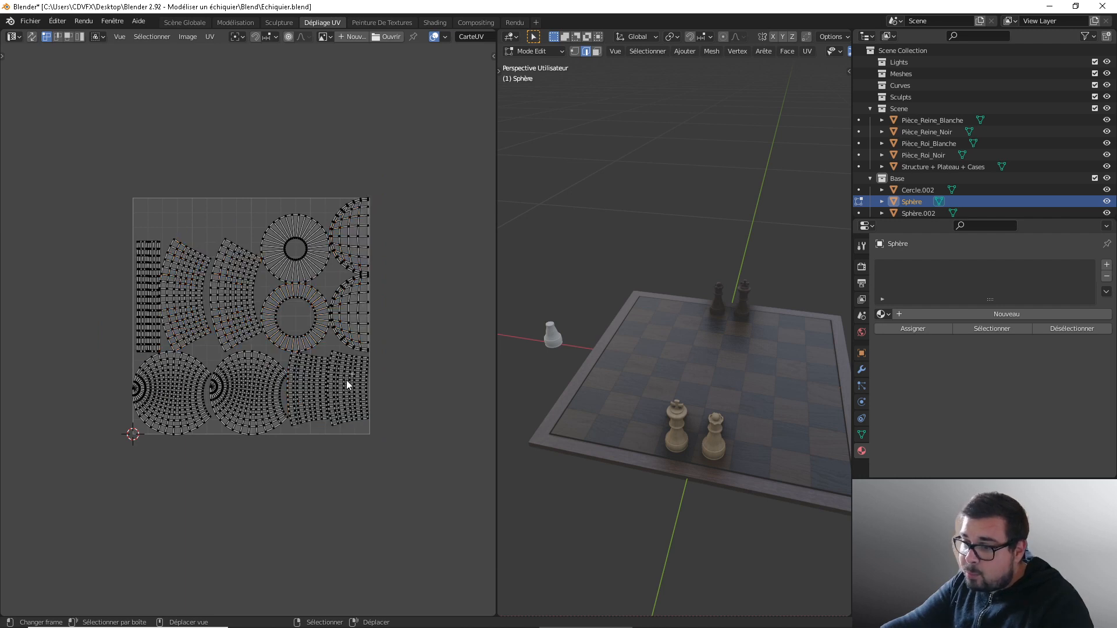
pyautogui.press('l')
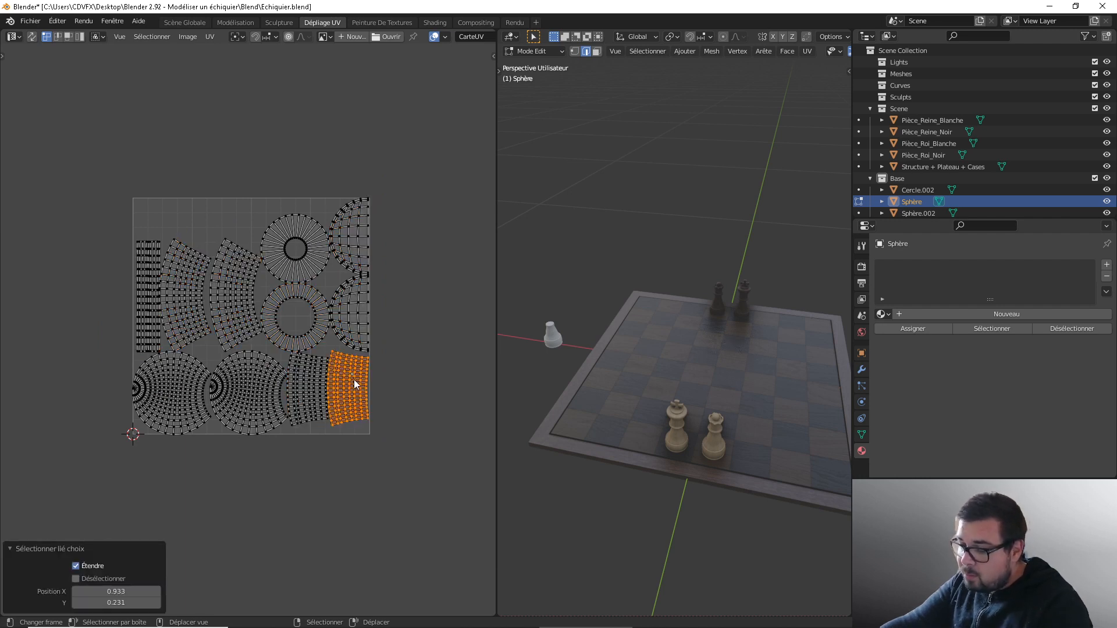
pyautogui.press('q')
pyautogui.click(354, 379)
pyautogui.press('l')
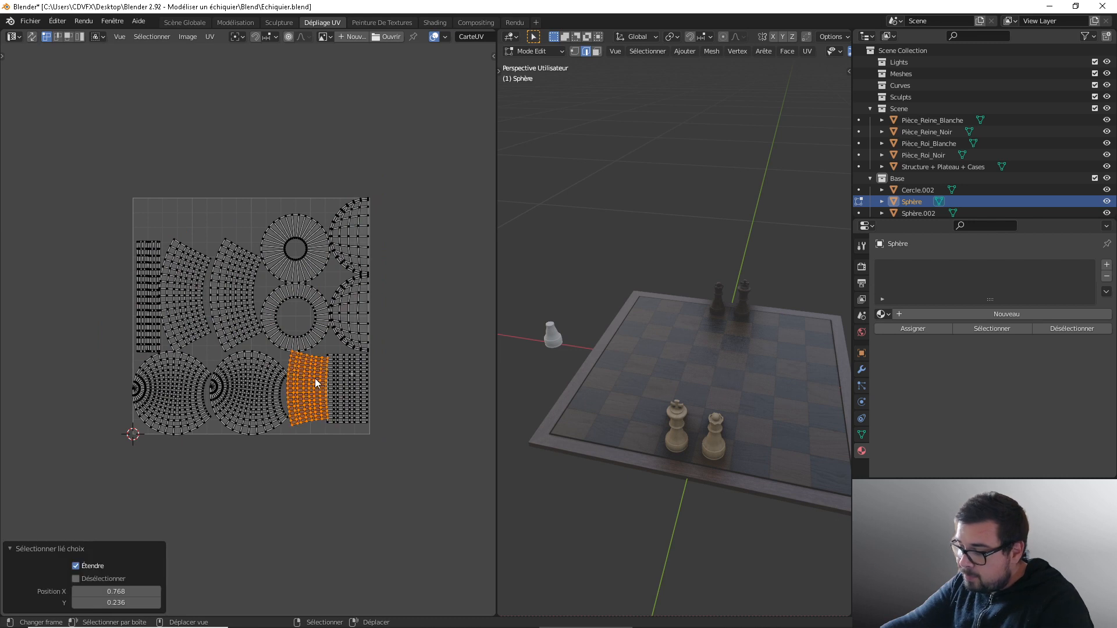
pyautogui.press('q')
pyautogui.click(316, 379)
pyautogui.hotkey('alt', 'a')
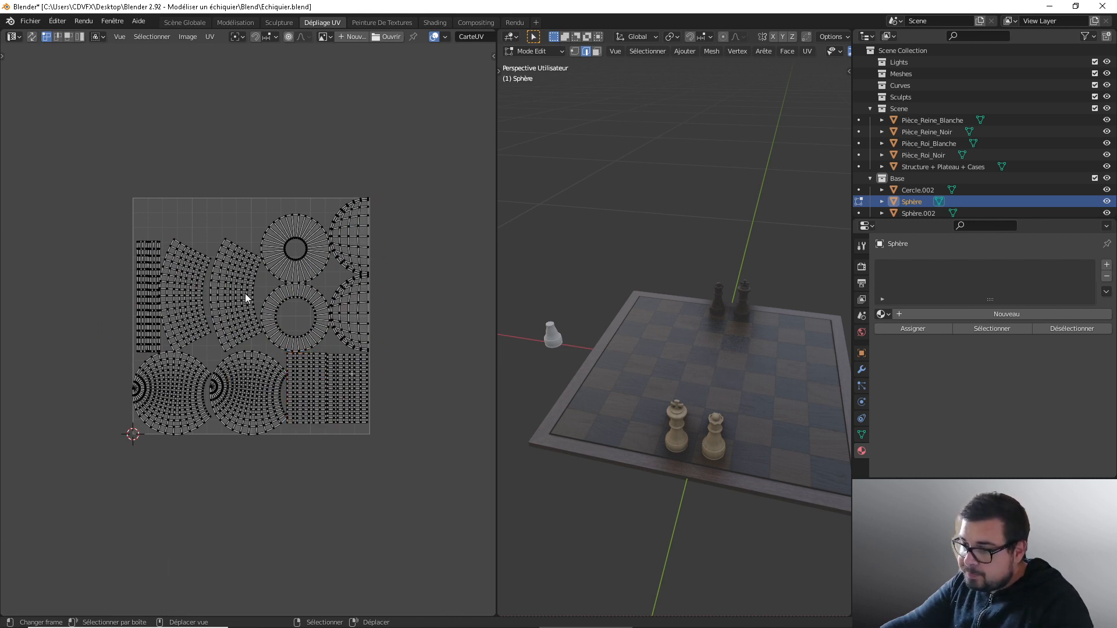
# Step: Rectify the two large curved islands between the narrow strips and the ring-shaped islands of the UV layout
pyautogui.press('m')
pyautogui.rightClick(231, 224)
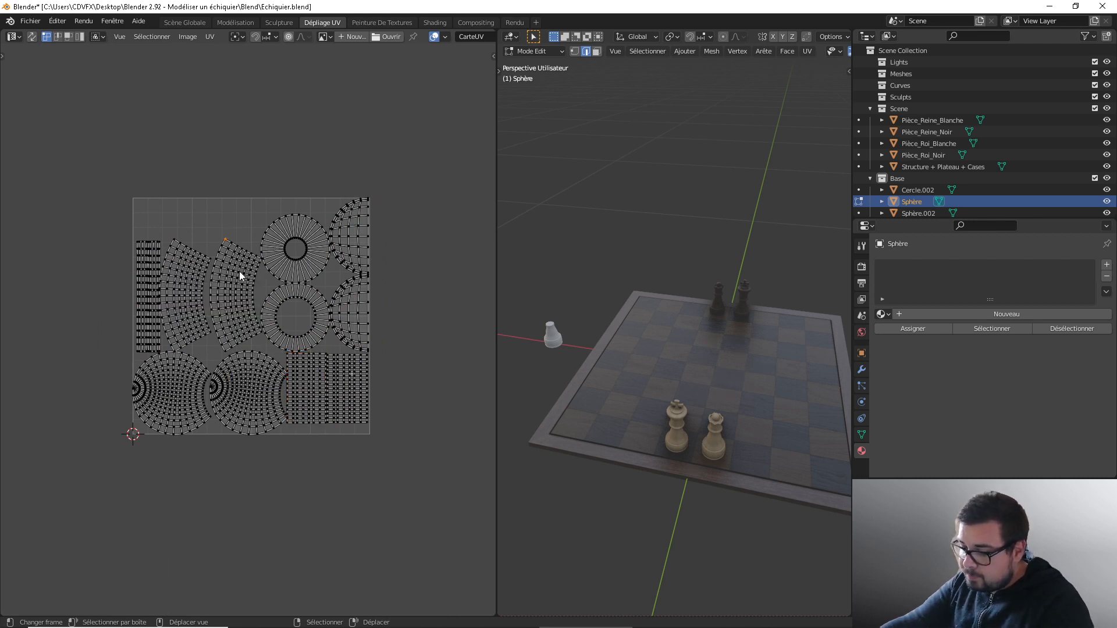
pyautogui.press('l')
pyautogui.press('q')
pyautogui.click(192, 278)
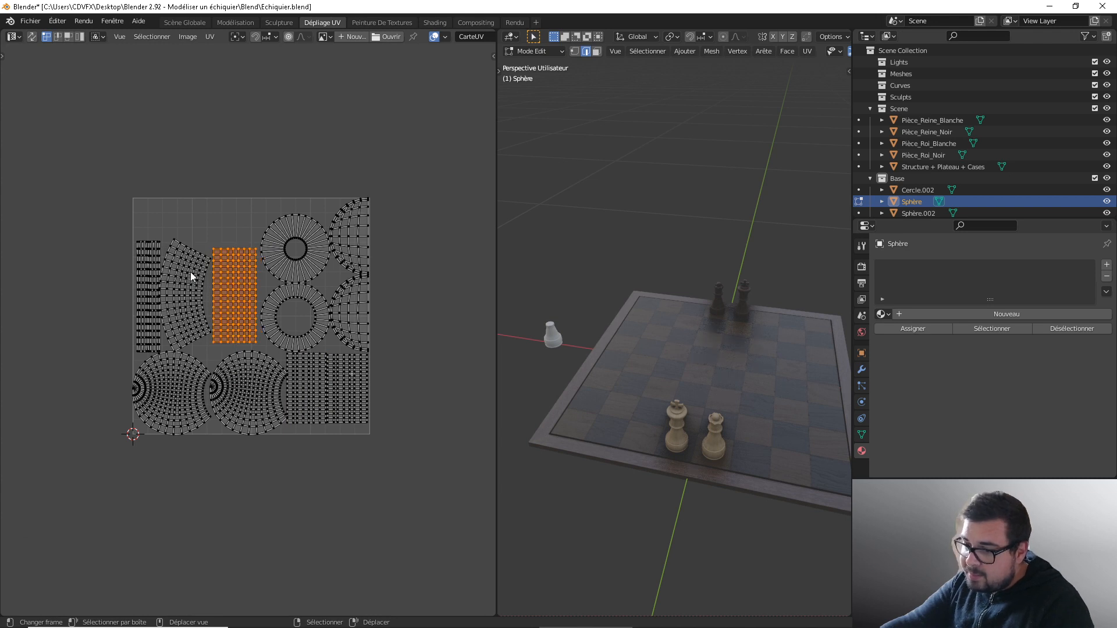
pyautogui.hotkey('alt', 'a')
pyautogui.click(190, 272)
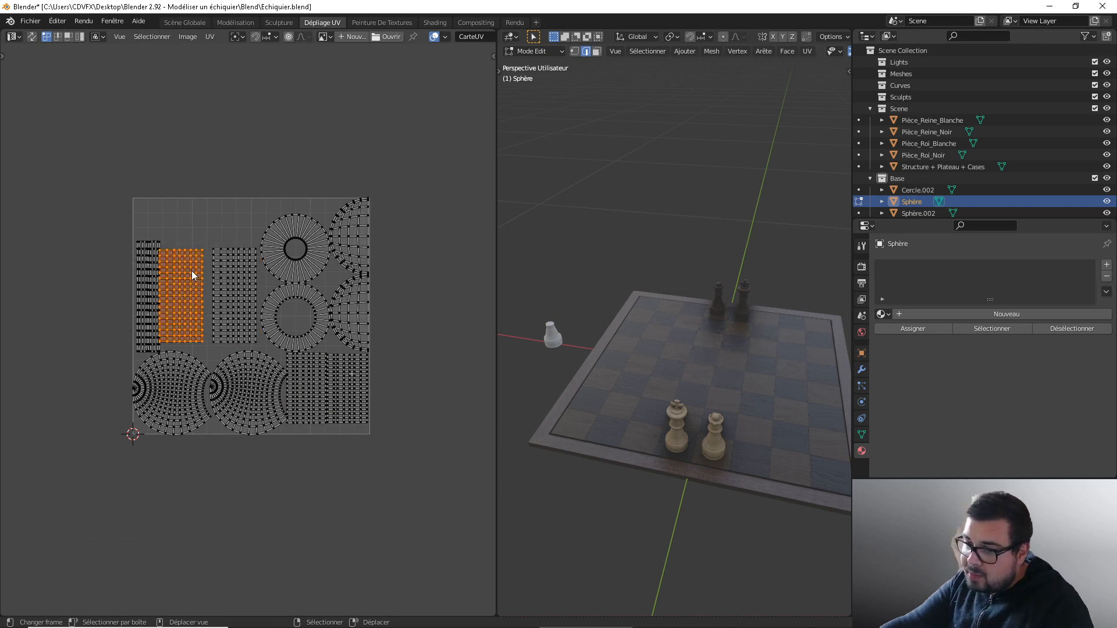
# Step: Rectify the two narrow strip islands at the far left edge of the UV layout into straight grids
pyautogui.hotkey('alt', 'a')
pyautogui.press('l')
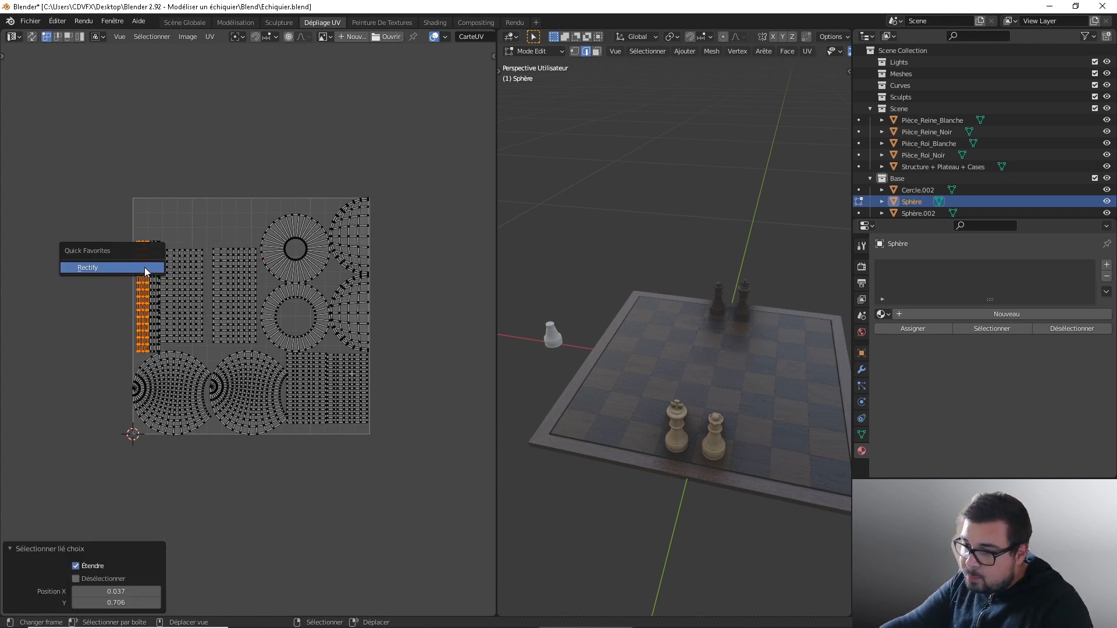
pyautogui.hotkey('alt', 'a')
pyautogui.press('l')
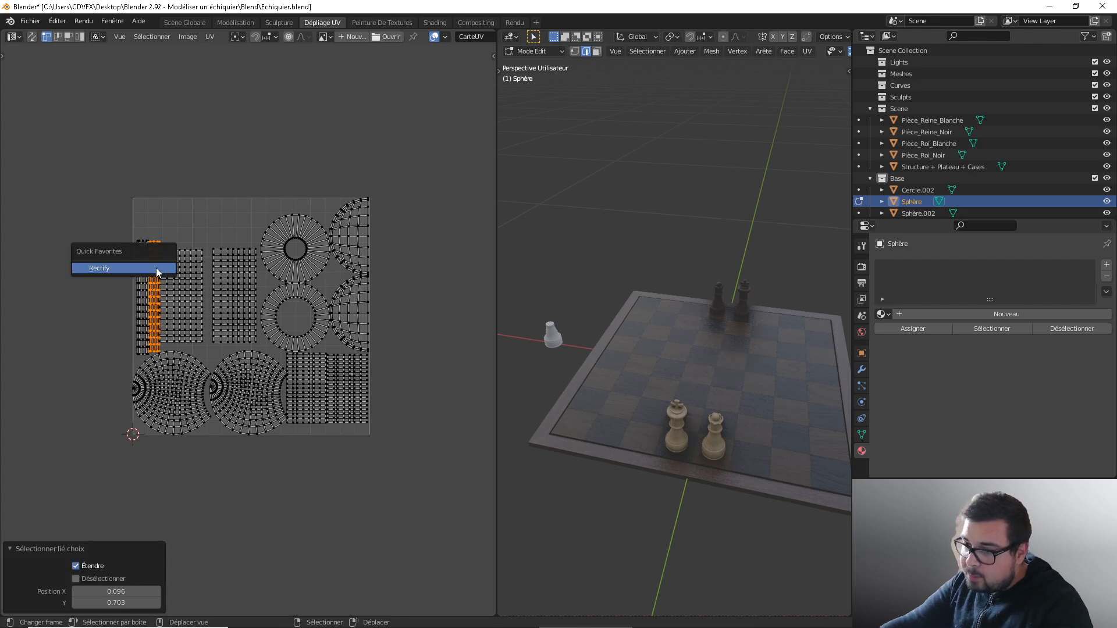
pyautogui.press('Tab')
pyautogui.press('Tab')
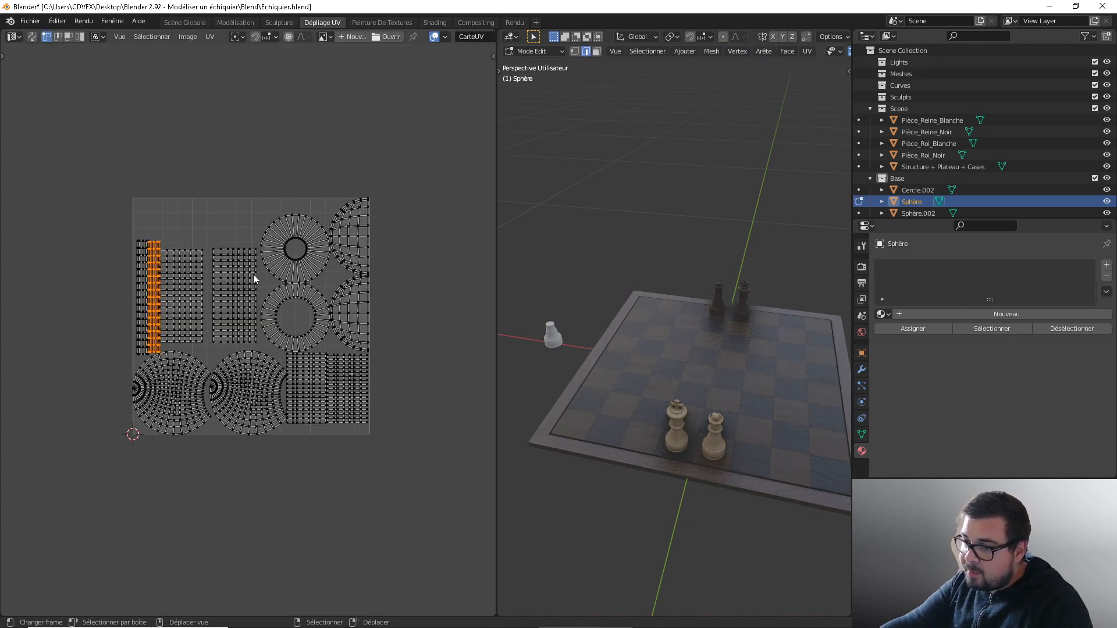
# Step: Rotate the two rectangular grid islands between the narrow strips and the ring-shaped islands by 90°
pyautogui.press('a')
pyautogui.scroll(3, 279, 281)
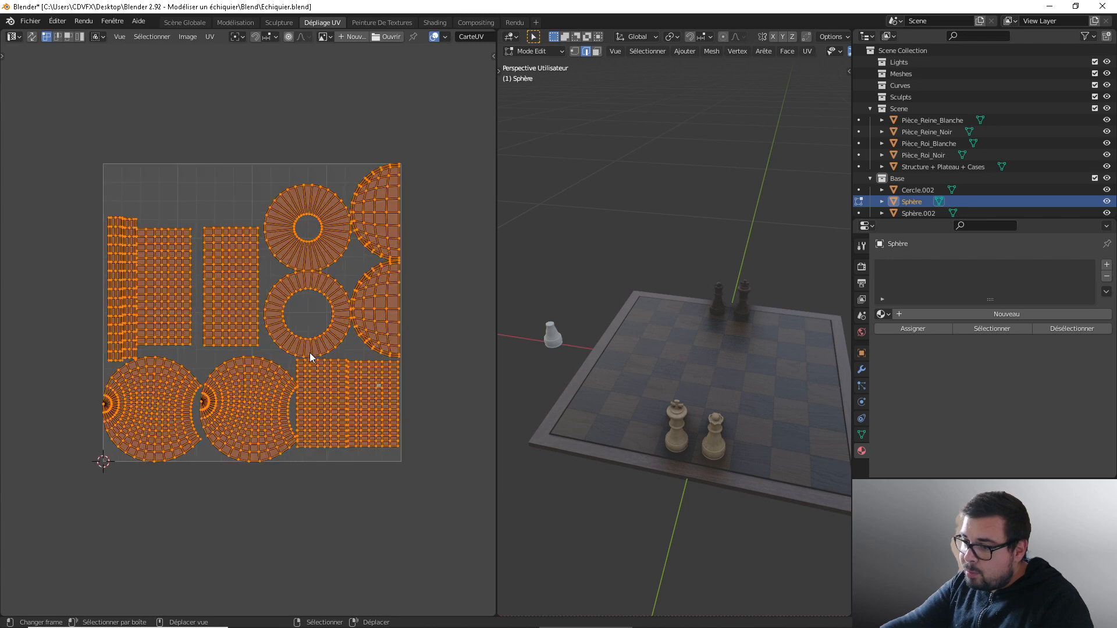
pyautogui.hotkey('alt', 'a')
pyautogui.write('ll')
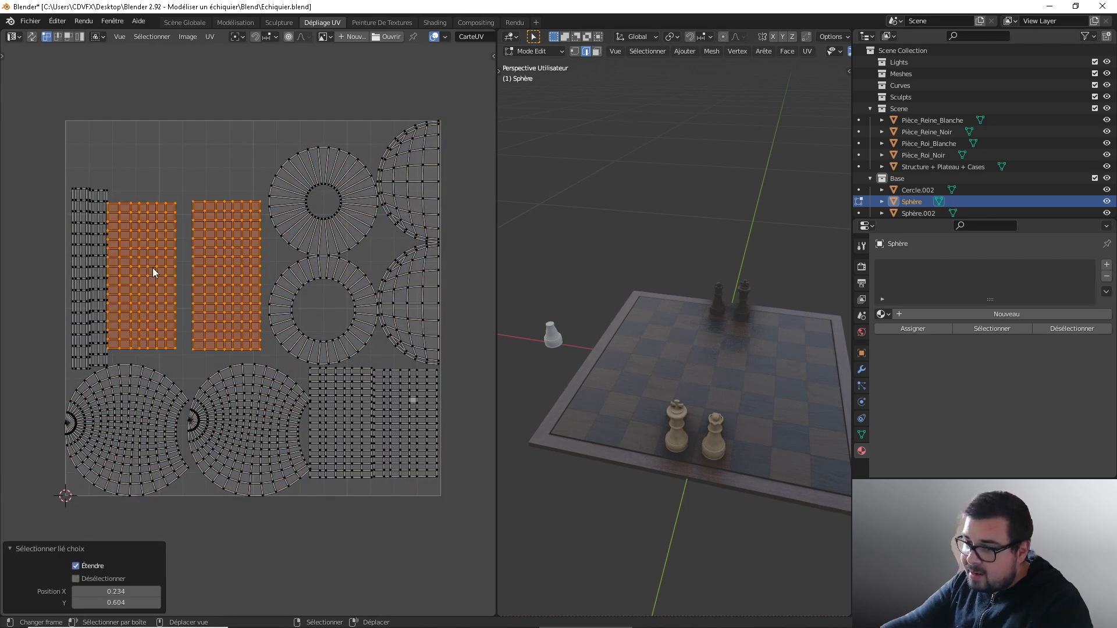
pyautogui.write('r90')
pyautogui.press('Return')
pyautogui.hotkey('alt', 'a')
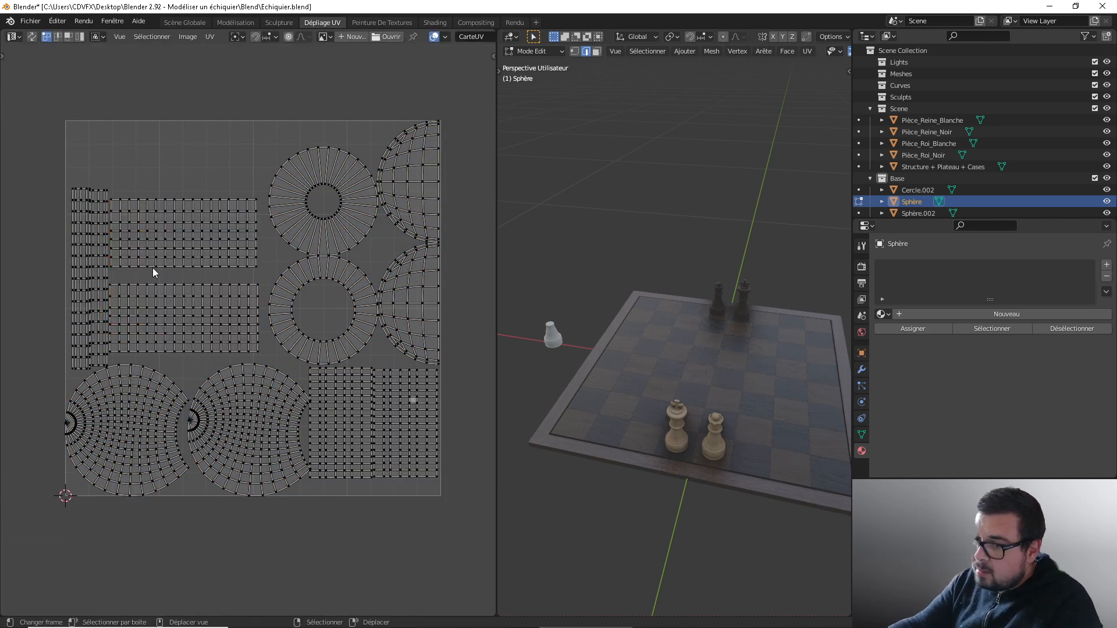
# Step: Rotate the two adjoining grid islands at the lower right of the UV layout by 90°
pyautogui.write('ll')
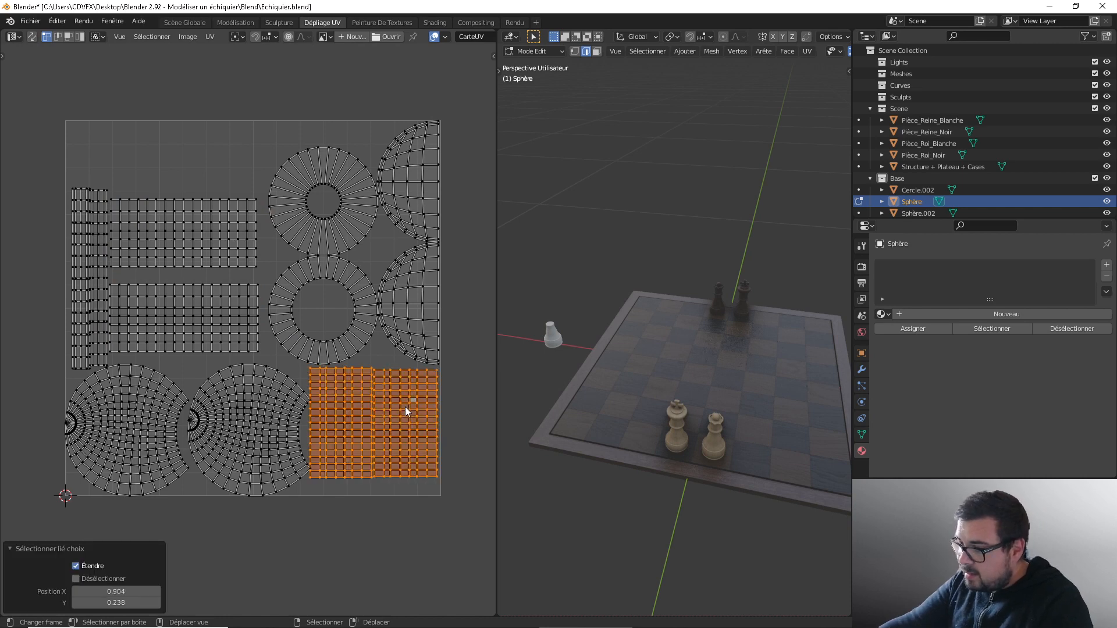
pyautogui.write('r90')
pyautogui.press('Return')
pyautogui.hotkey('alt', 'a')
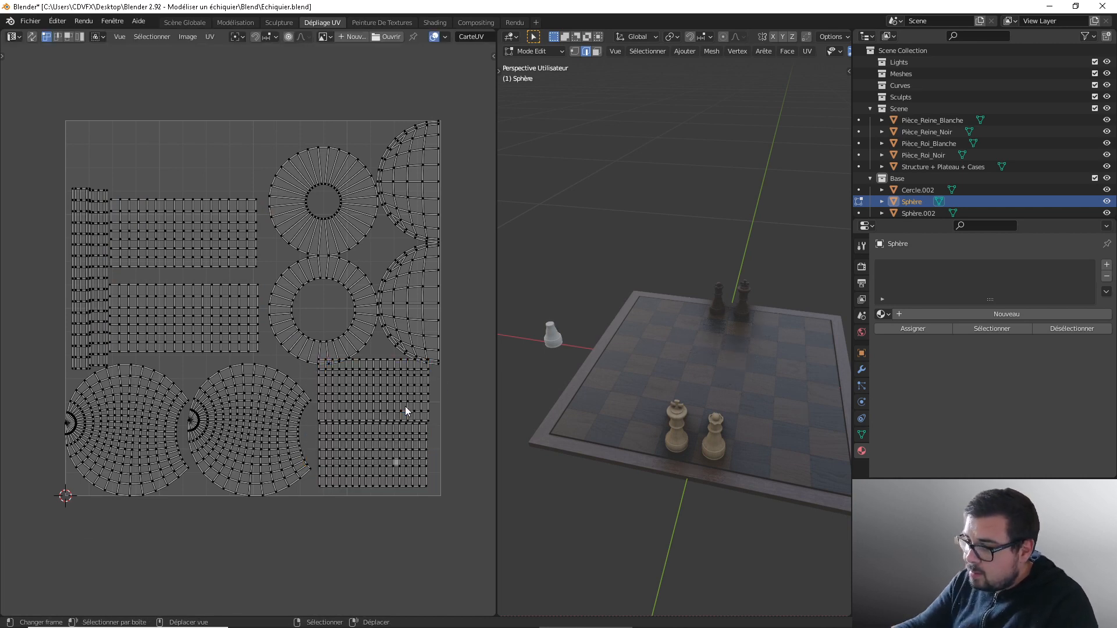
pyautogui.scroll(1, 274, 312)
pyautogui.scroll(-1, 420, 308)
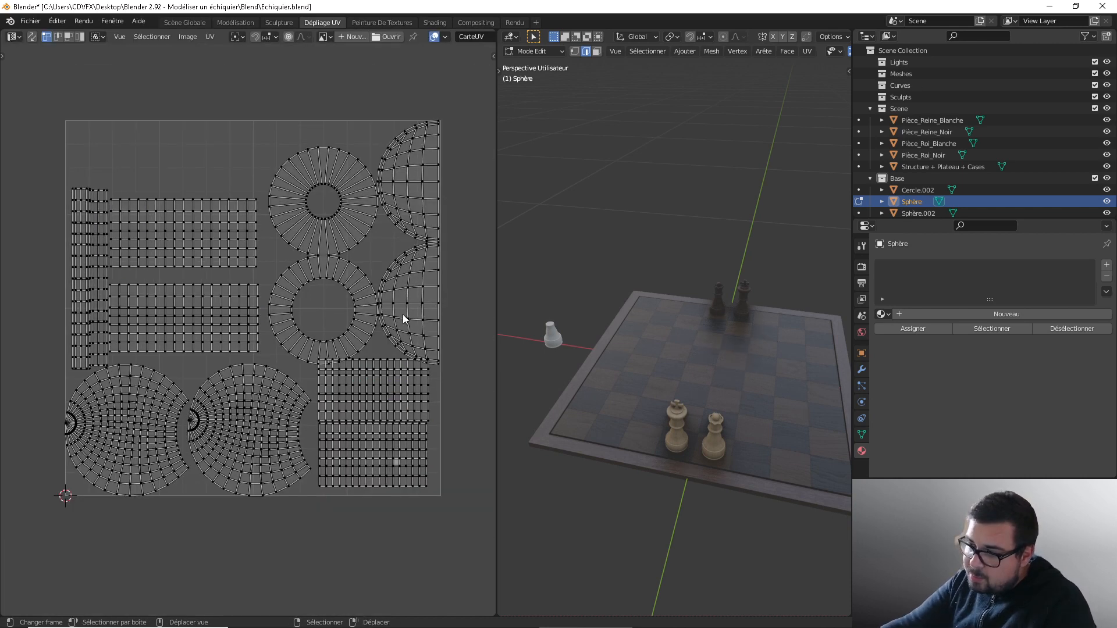
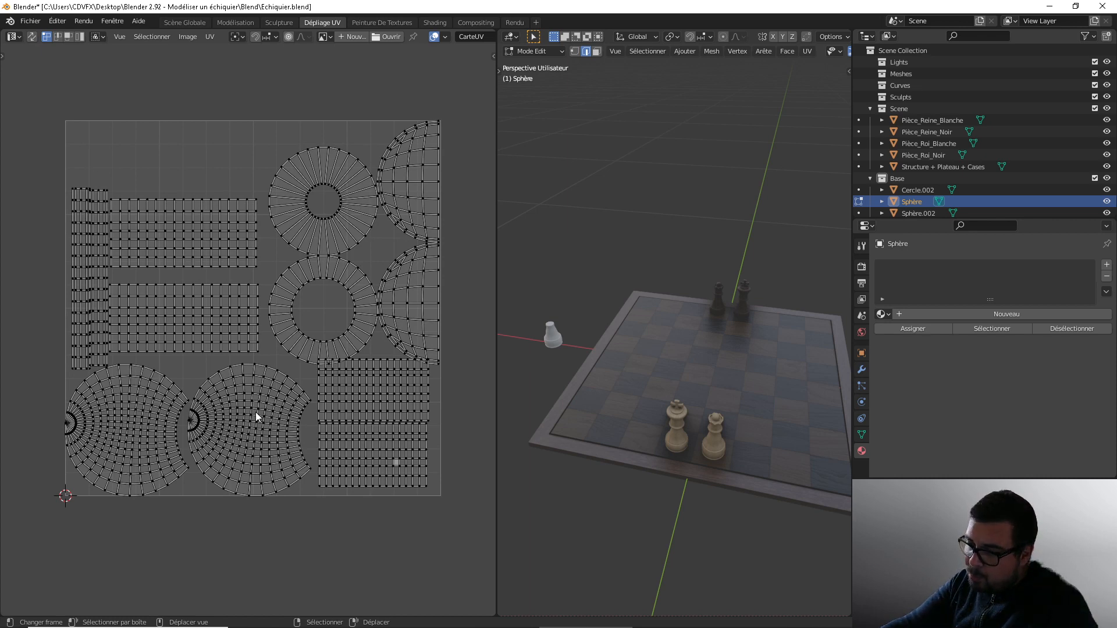
# Step: Rotate the two large round islands at the lower left of the UV layout by 90° and deselect them
pyautogui.write('l')
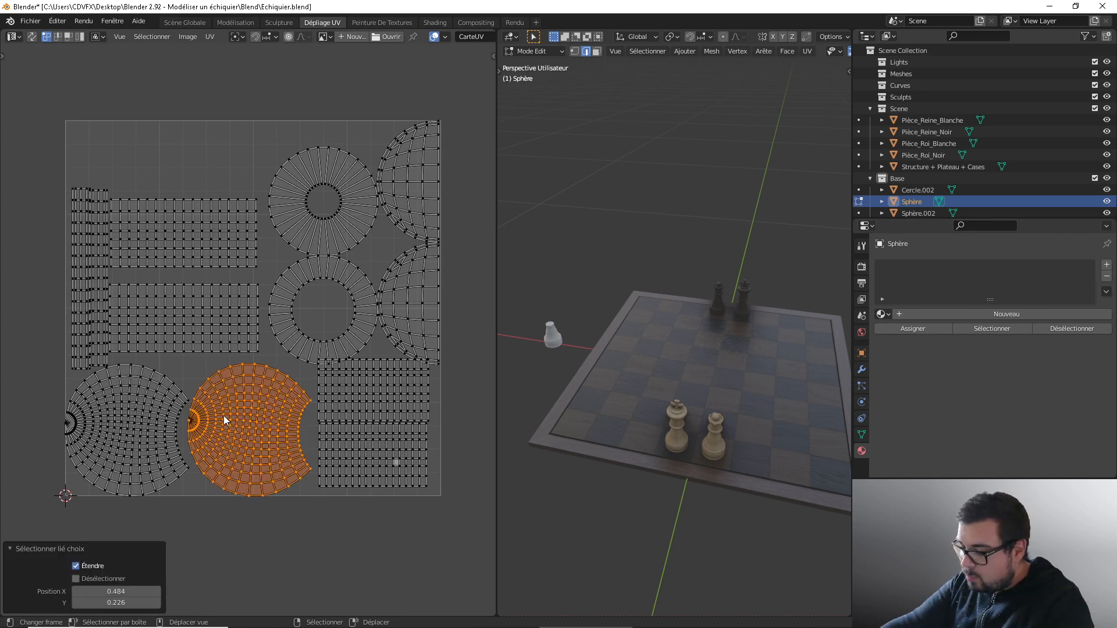
pyautogui.write('lr90')
pyautogui.press('Return')
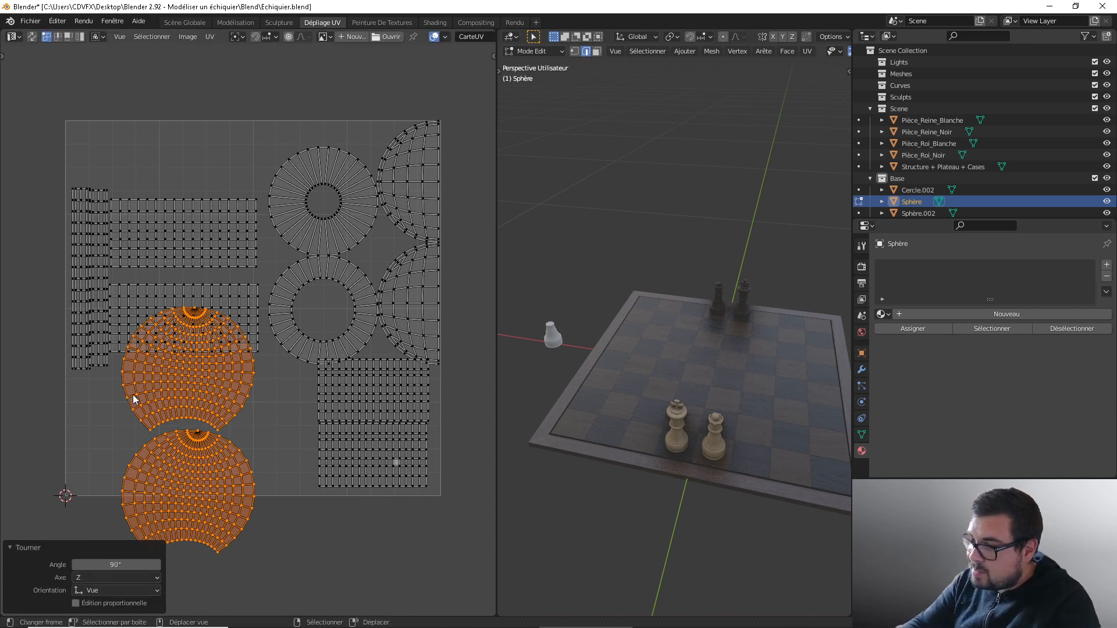
pyautogui.hotkey('alt', 'a')
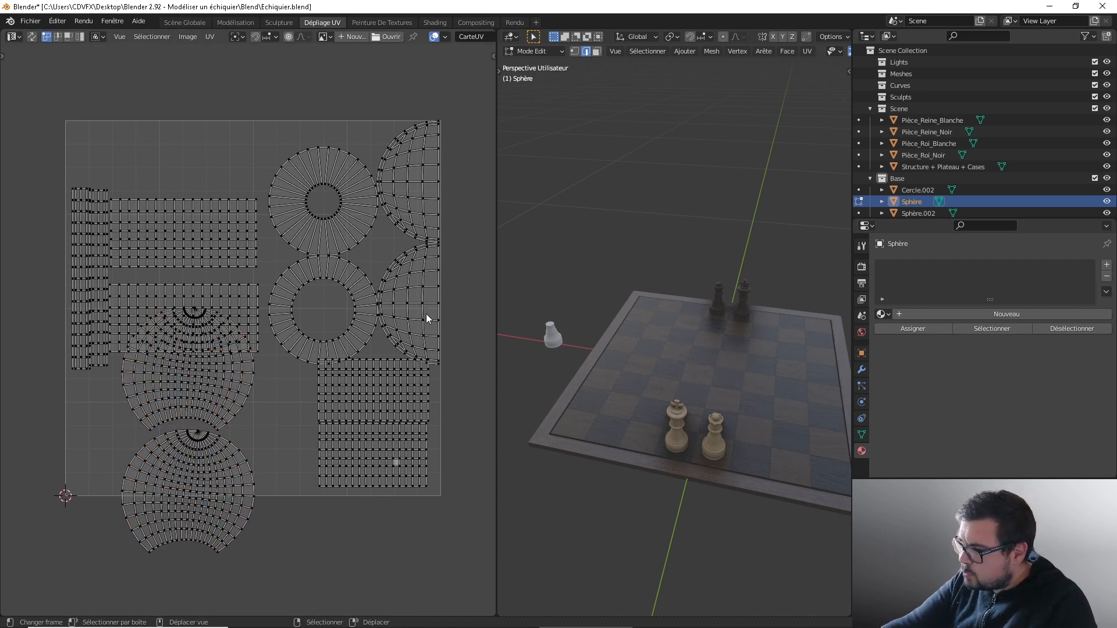
# Step: Isolate the pawn's upper part in local view and return to Edit Mode
pyautogui.press('Tab')
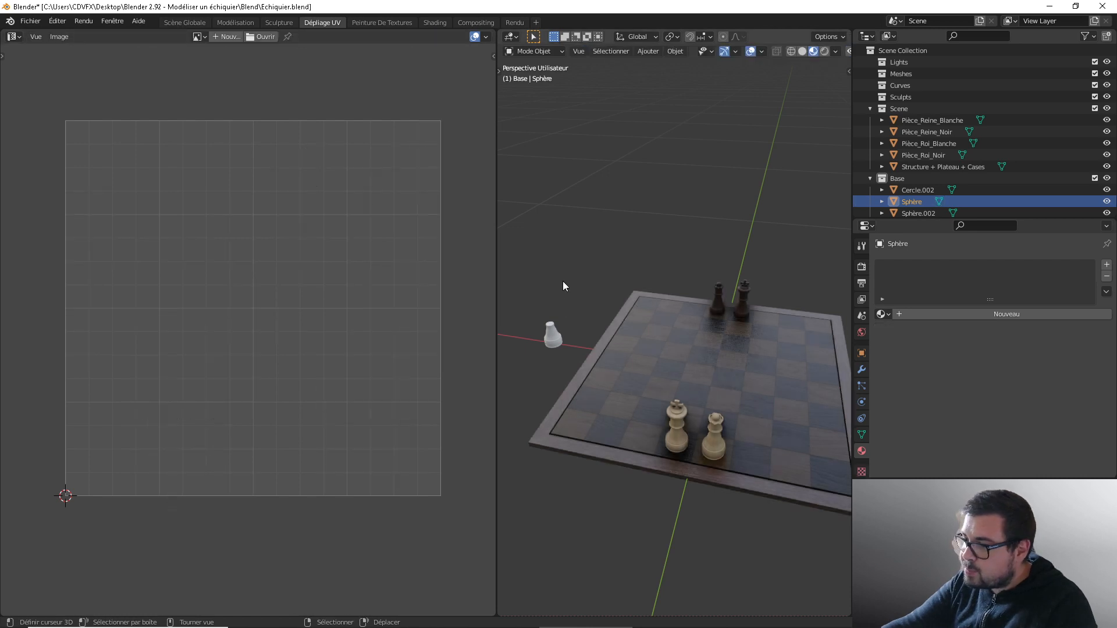
pyautogui.press('KP_Divide')
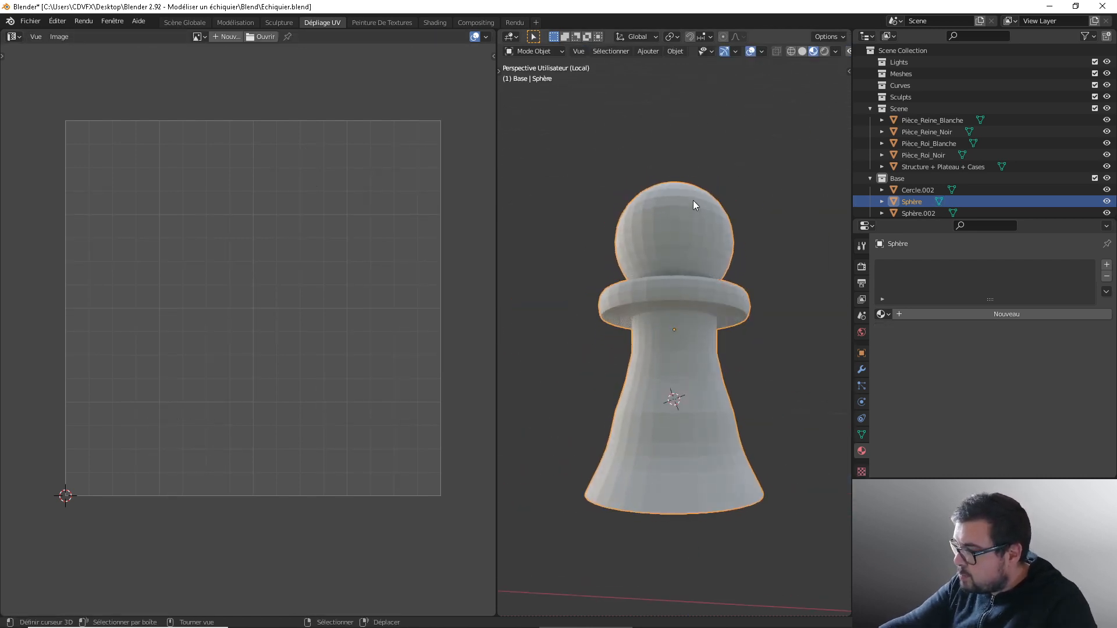
pyautogui.press('Tab')
pyautogui.moveTo(673, 390)
pyautogui.mouseDown(button='middle')
pyautogui.moveTo(693, 327)
pyautogui.moveTo(684, 318)
pyautogui.moveTo(674, 378)
pyautogui.mouseUp(button='middle')
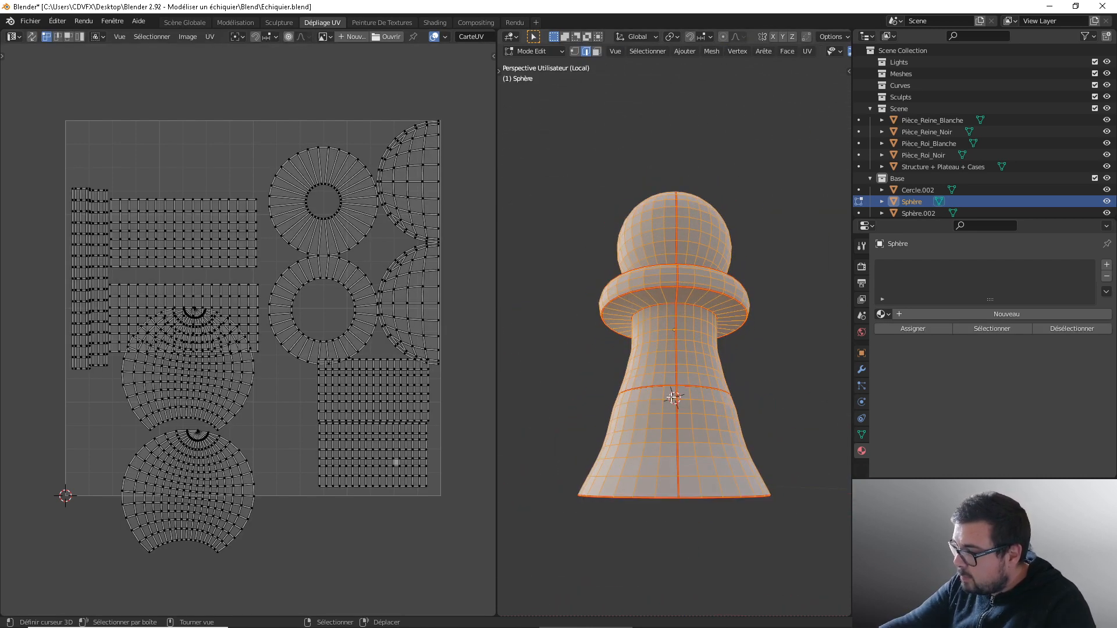
# Step: Clear the UV seam from the horizontal edge loop around the middle of the pawn's flared body
pyautogui.scroll(2, 673, 398)
pyautogui.hotkey('alt', 'a')
pyautogui.keyDown('alt'); pyautogui.click(672, 401); pyautogui.keyUp('alt')
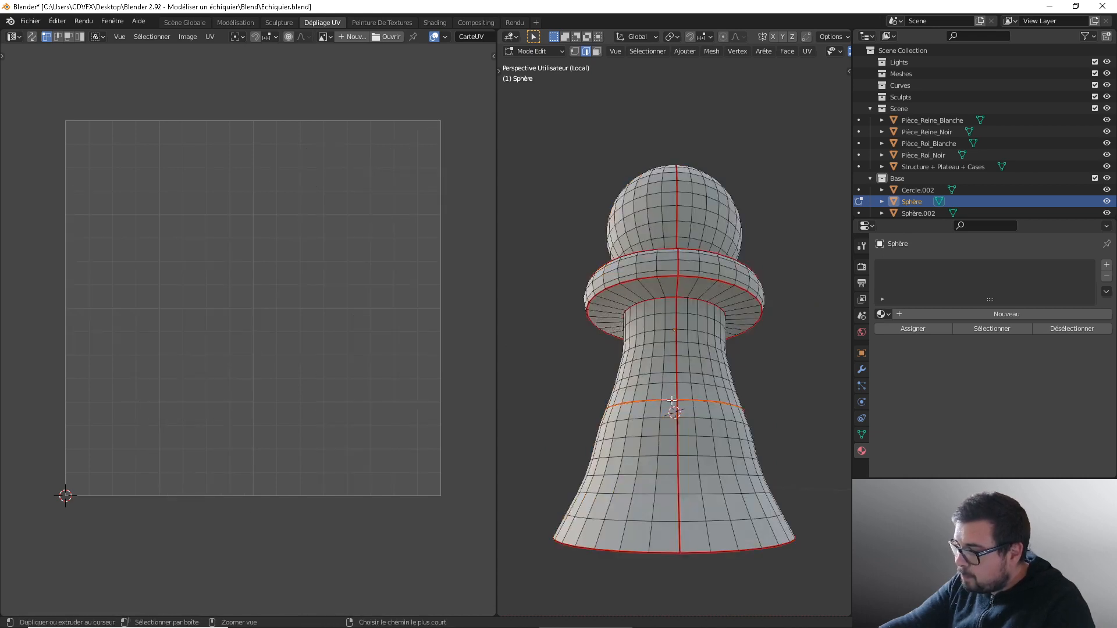
pyautogui.rightClick(672, 401)
pyautogui.click(656, 411)
# Step: Select the straight edge path across the middle of the pawn's underside and mark it as a UV seam
pyautogui.moveTo(656, 410); pyautogui.dragTo(678, 394, button='middle')
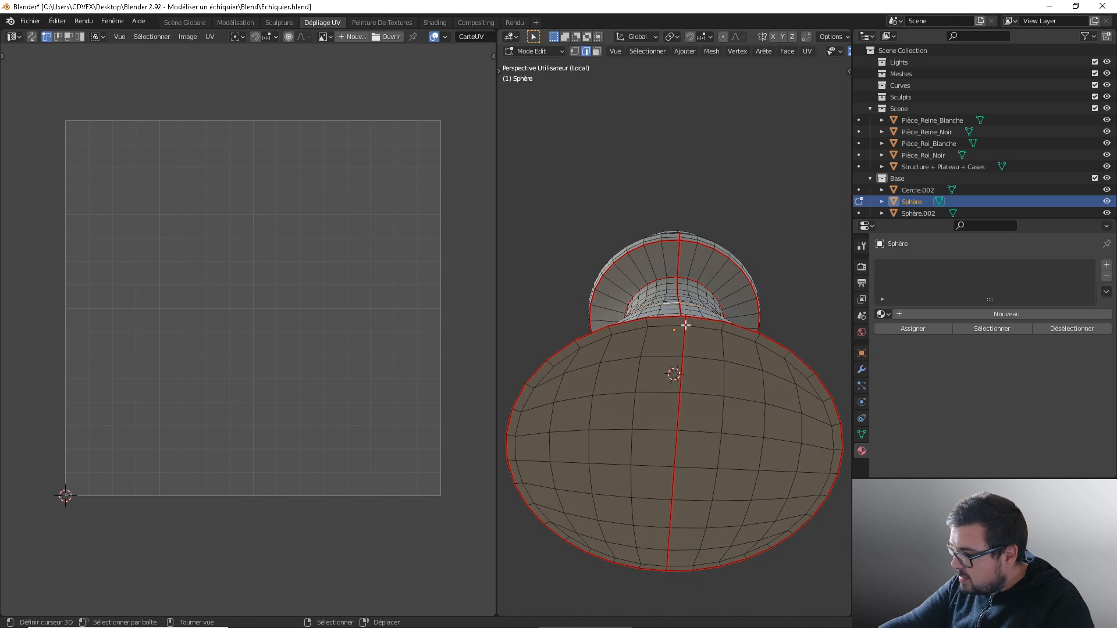
pyautogui.moveTo(683, 321); pyautogui.dragTo(667, 395, button='middle')
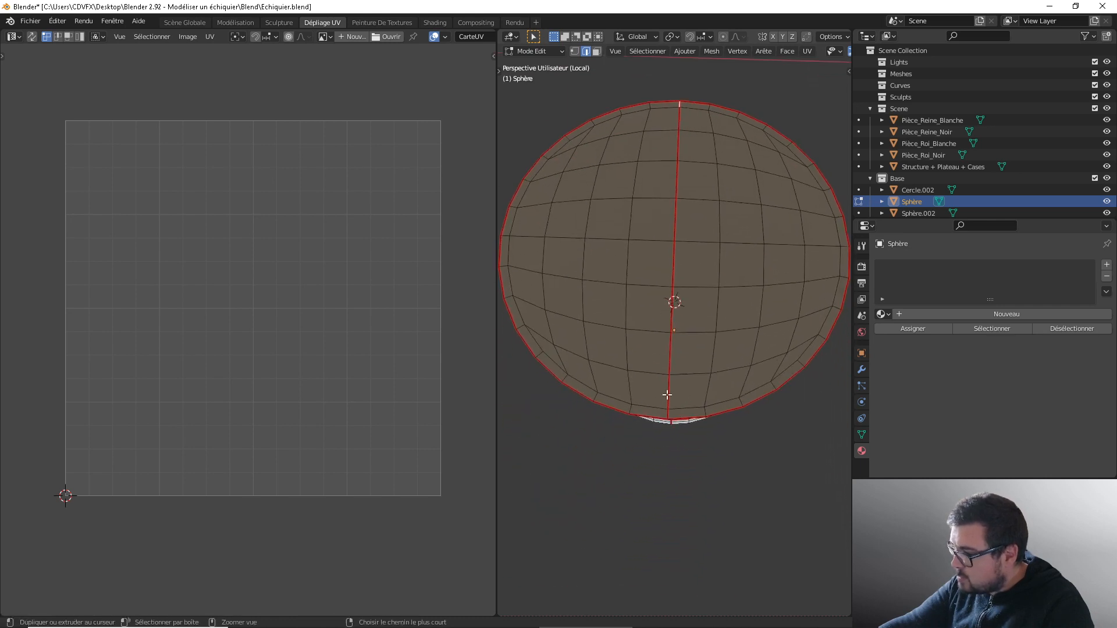
pyautogui.keyDown('ctrl'); pyautogui.click(668, 413); pyautogui.keyUp('ctrl')
pyautogui.rightClick(686, 389)
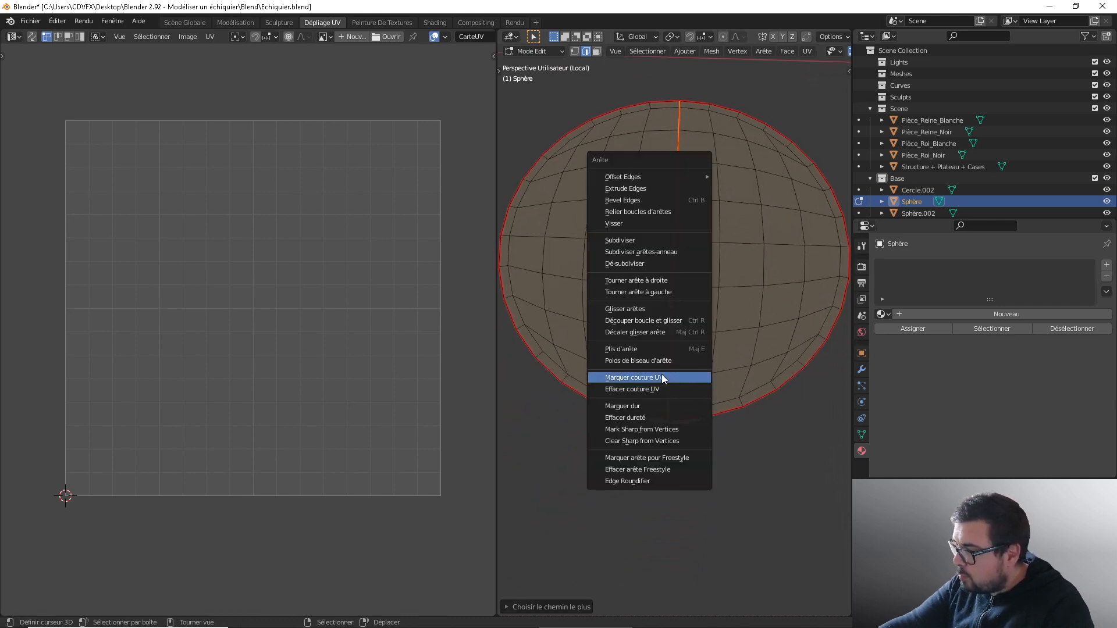
pyautogui.click(661, 377)
# Step: Select the whole mesh of the pawn's upper part
pyautogui.moveTo(678, 372); pyautogui.dragTo(669, 439, button='middle')
pyautogui.press('a')
pyautogui.press('a')
pyautogui.click(677, 308)
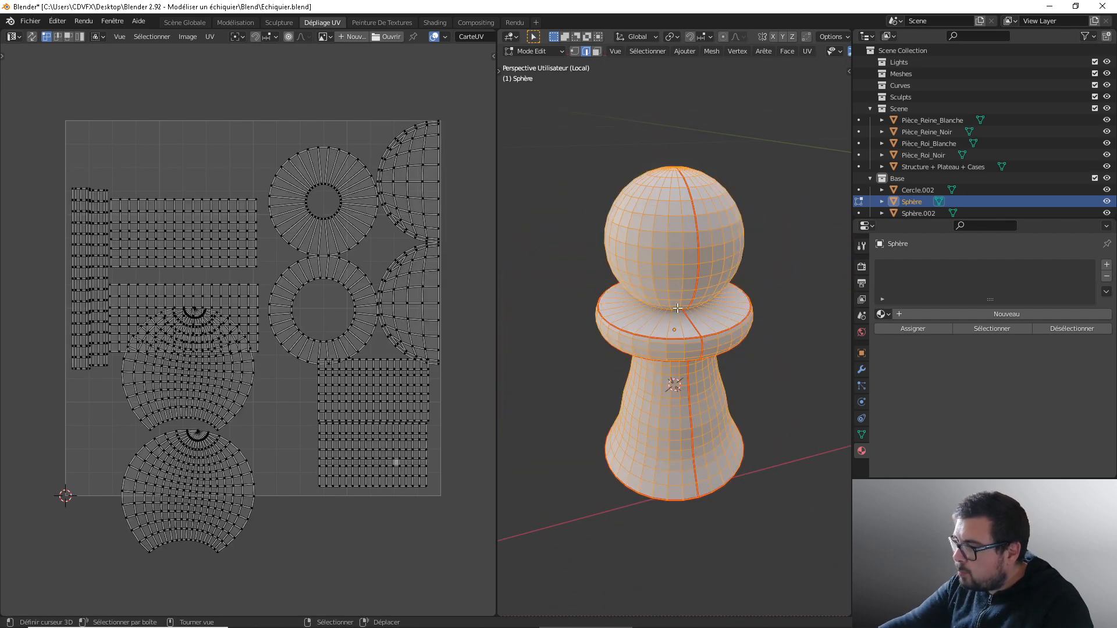
# Step: Unwrap the whole pawn mesh and rectify one of its two body UV islands
pyautogui.press('u')
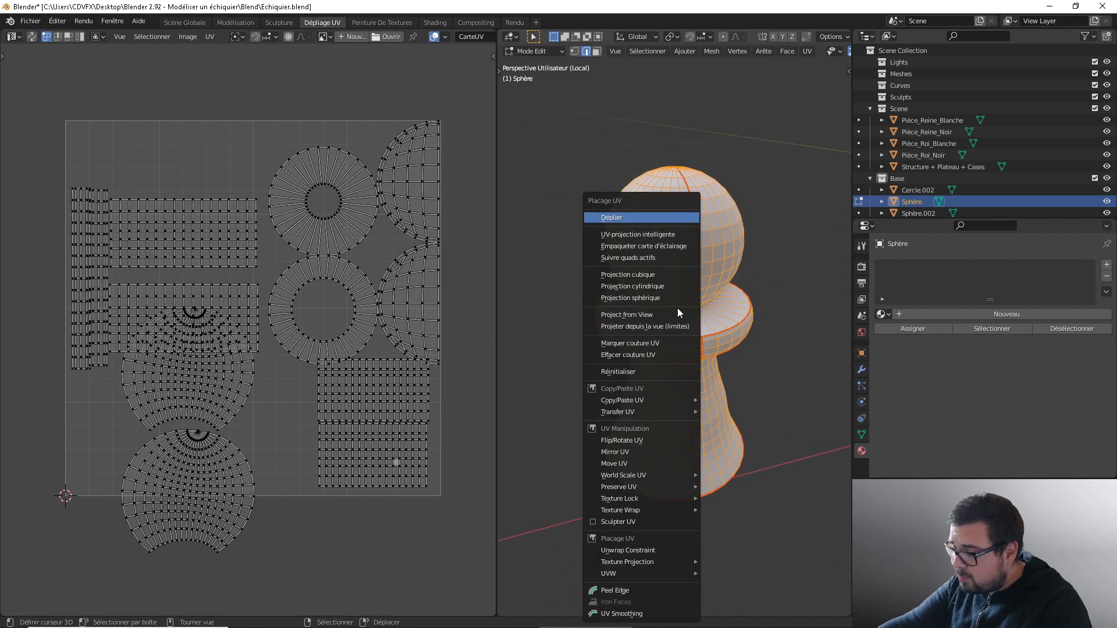
pyautogui.click(634, 213)
pyautogui.press('a')
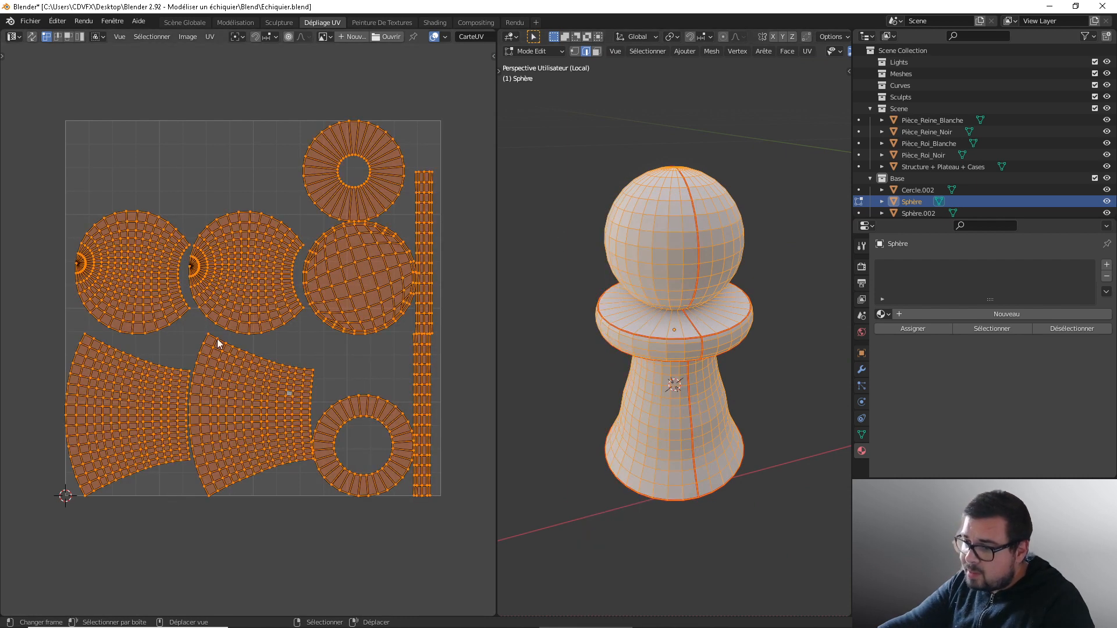
pyautogui.hotkey('alt', 'a')
pyautogui.press('l')
pyautogui.press('q')
pyautogui.click(246, 373)
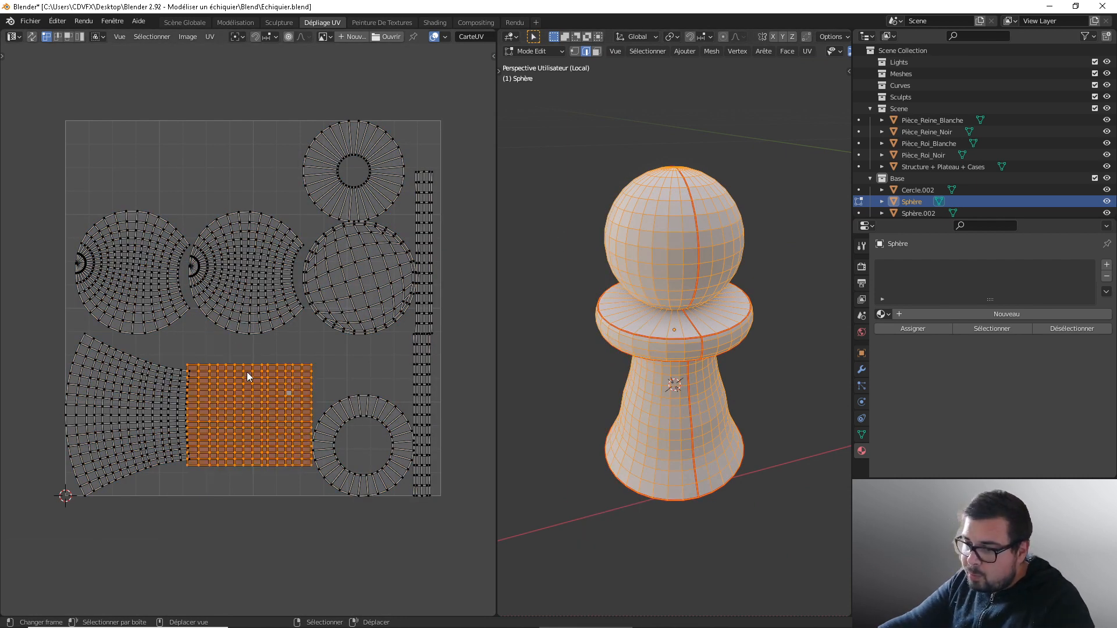
# Step: Try to rectify the remaining curved body UV island
pyautogui.hotkey('alt', 'a')
pyautogui.press('l')
pyautogui.press('q')
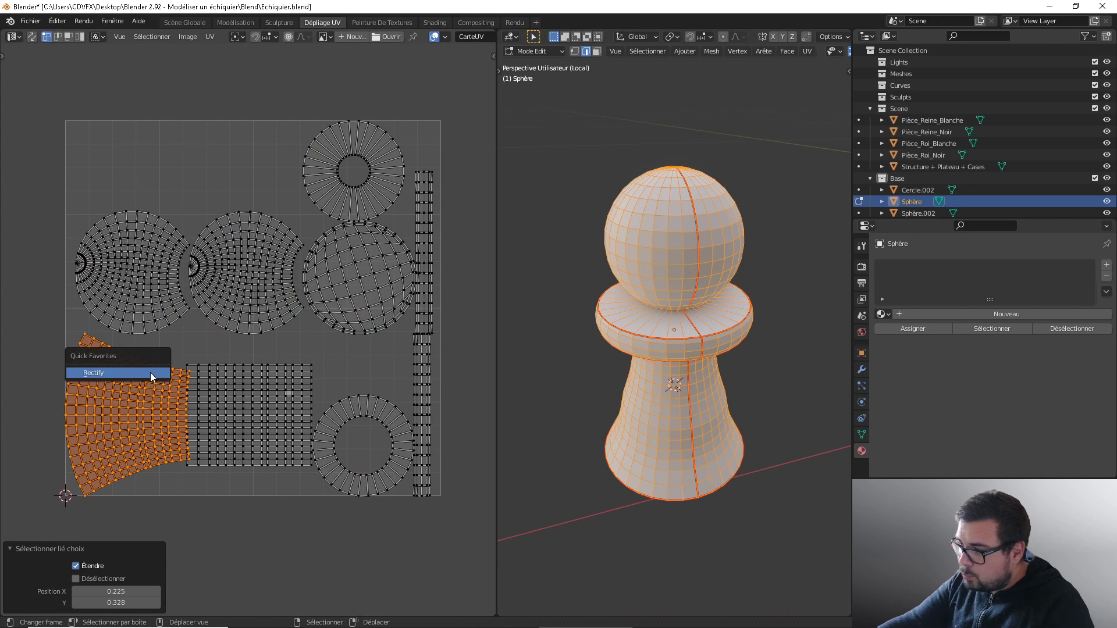
pyautogui.click(155, 372)
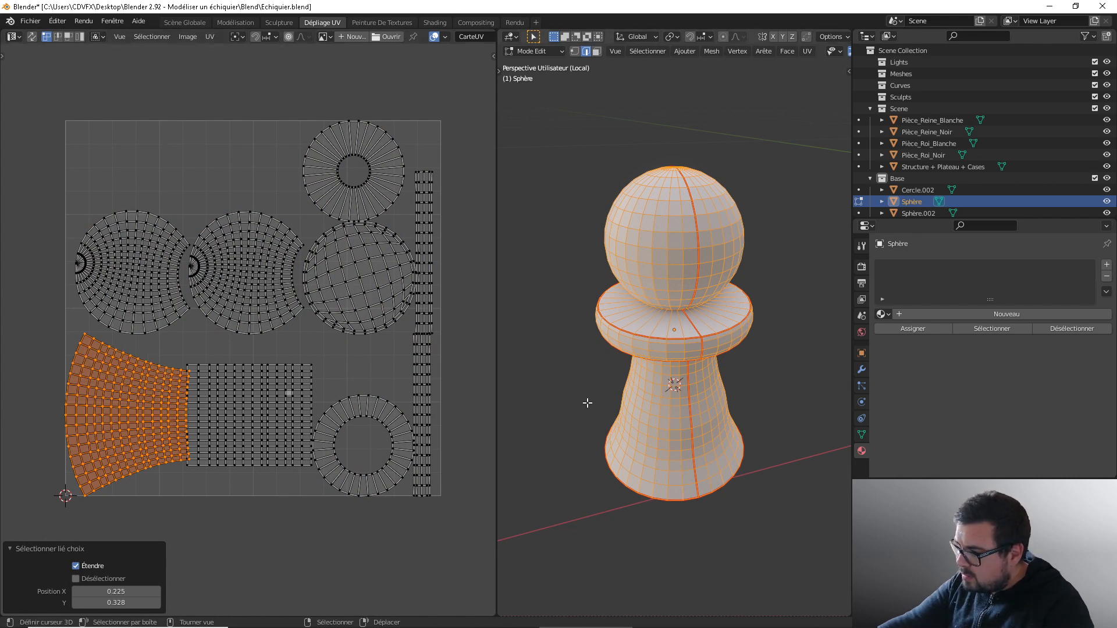
# Step: Clear the vertical seam running down the pawn's collar band and body on one side
pyautogui.hotkey('alt', 'a')
pyautogui.moveTo(588, 401); pyautogui.dragTo(831, 395, button='middle')
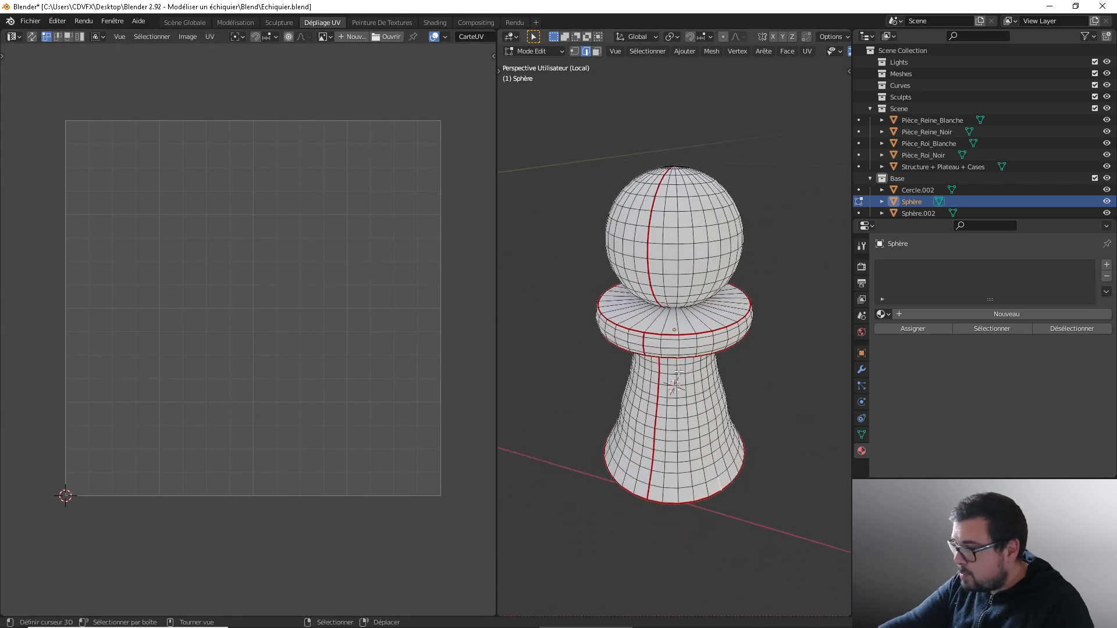
pyautogui.scroll(2, 644, 345)
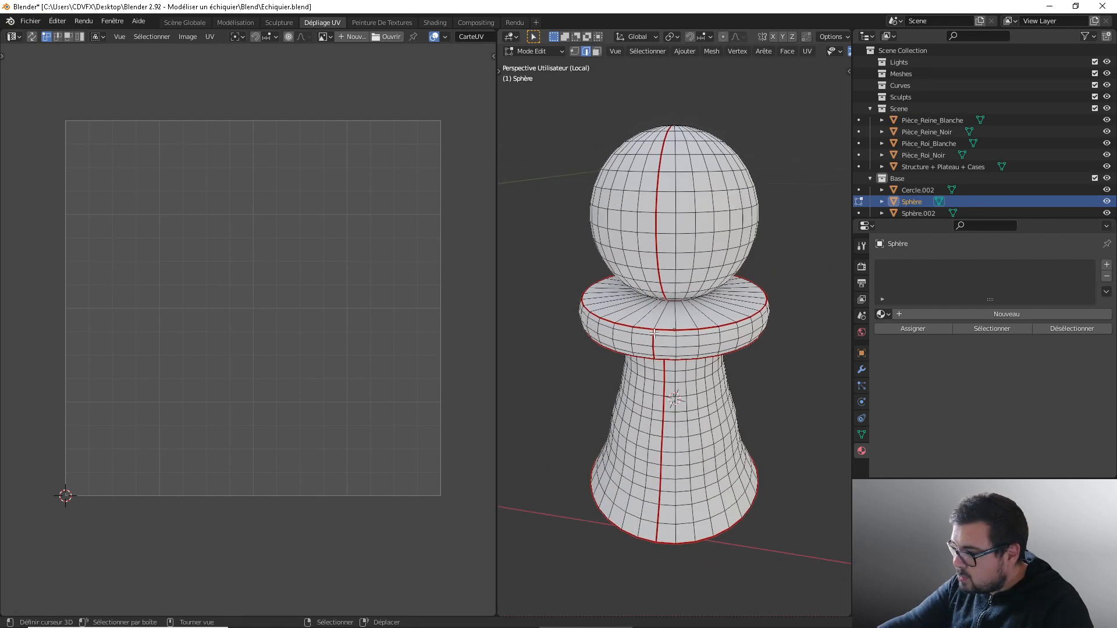
pyautogui.moveTo(655, 334); pyautogui.dragTo(701, 484, button='middle')
pyautogui.keyDown('ctrl'); pyautogui.click(683, 559); pyautogui.keyUp('ctrl')
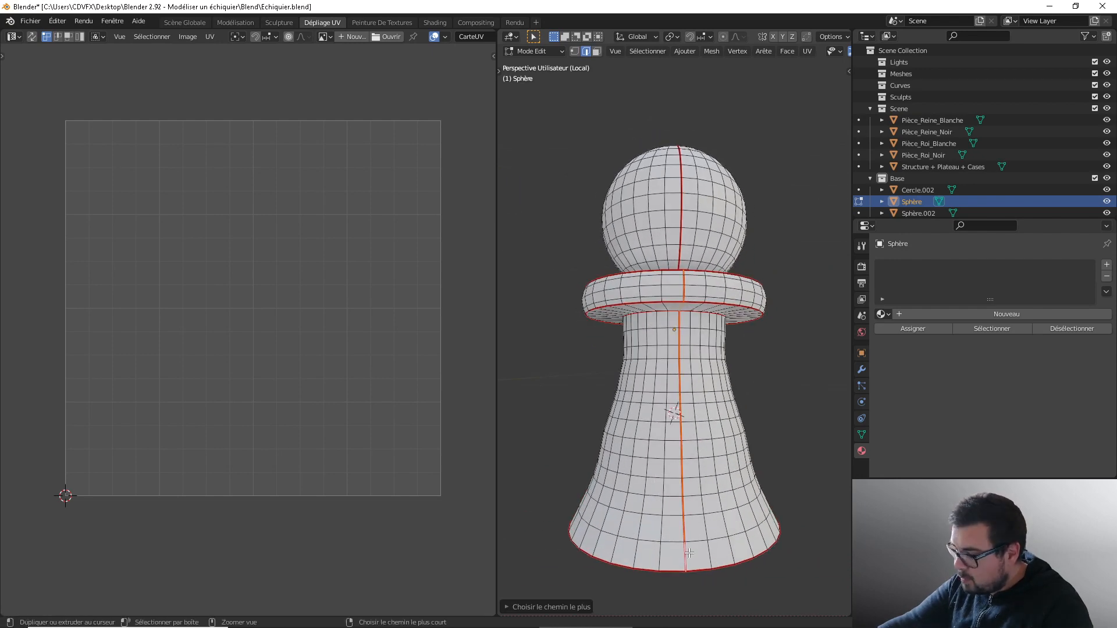
pyautogui.hotkey('ctrl', 'e')
pyautogui.click(655, 521)
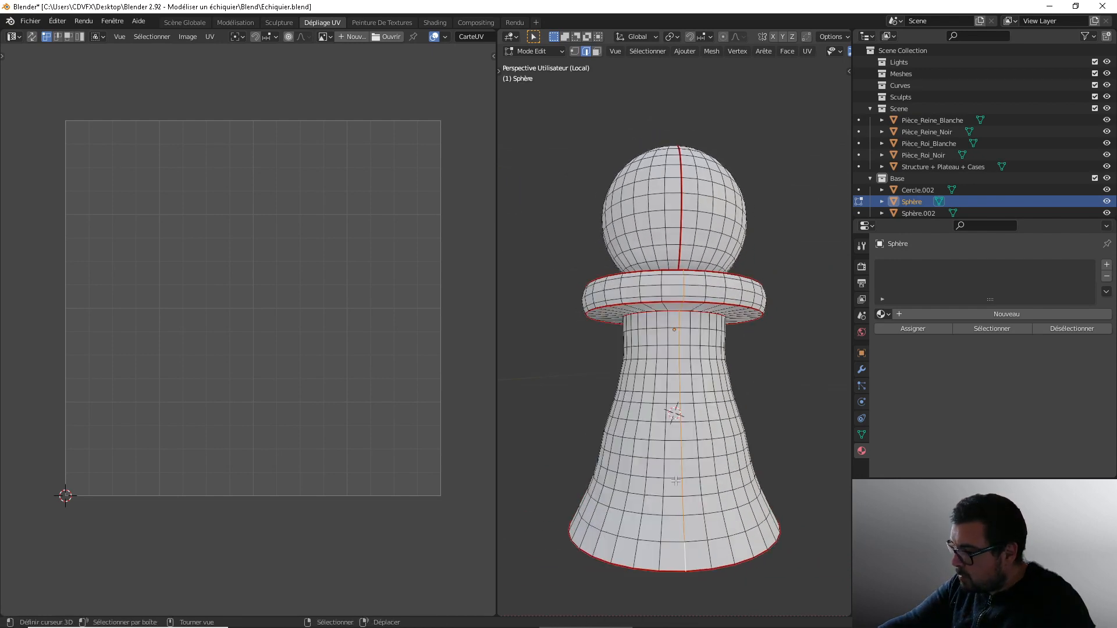
# Step: Select the entire pawn mesh and unwrap it again with the updated seams
pyautogui.moveTo(682, 250); pyautogui.dragTo(686, 277, button='middle')
pyautogui.press('a')
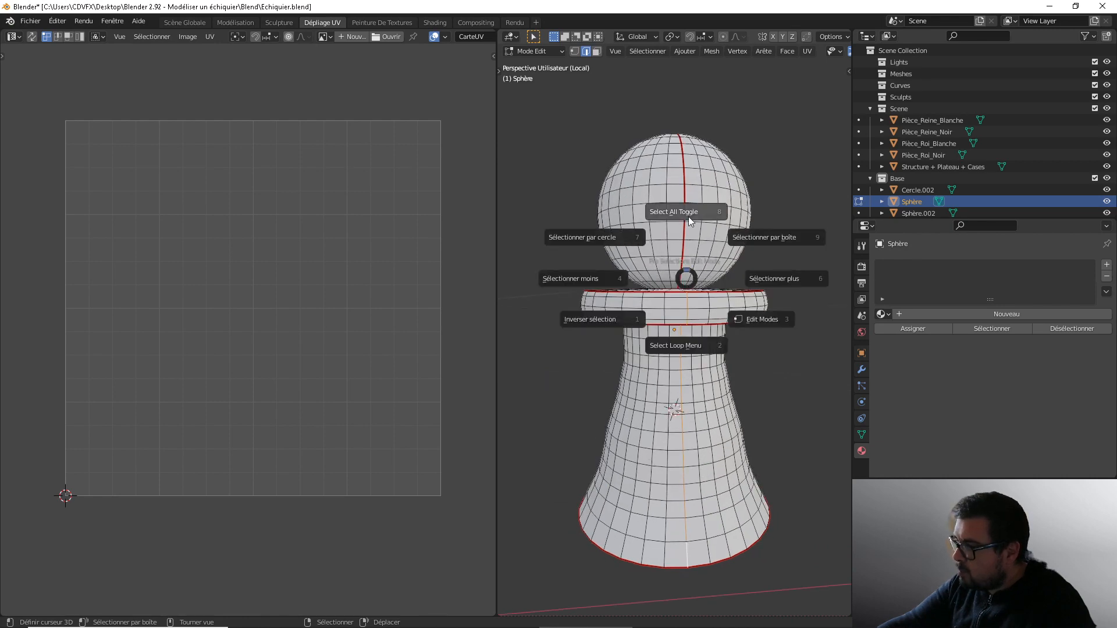
pyautogui.click(689, 217)
pyautogui.press('a')
pyautogui.click(692, 170)
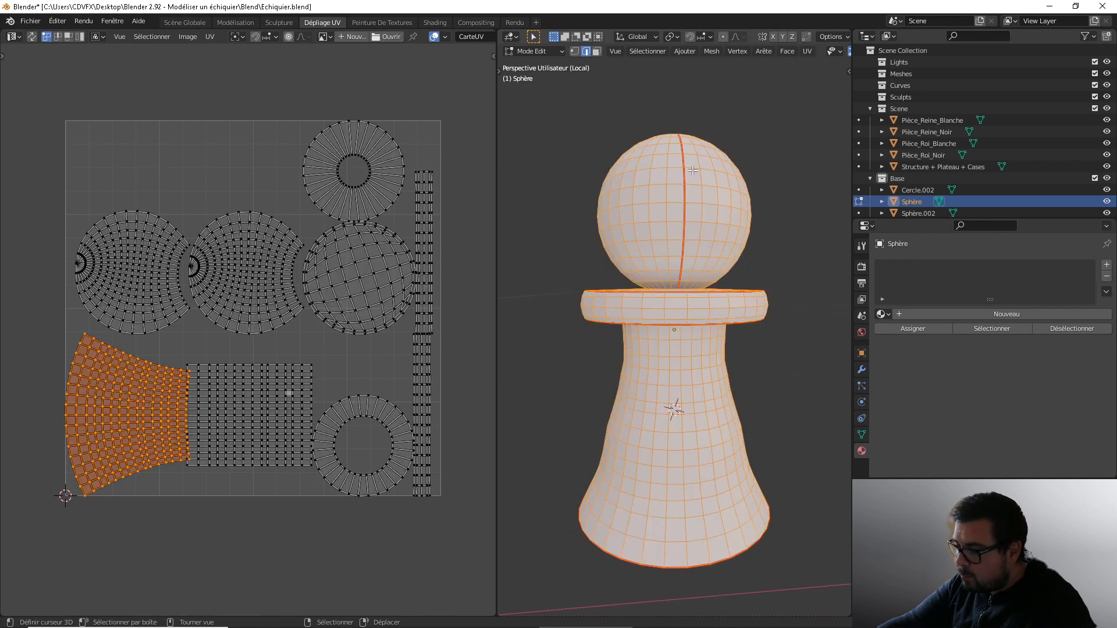
pyautogui.press('u')
pyautogui.click(692, 170)
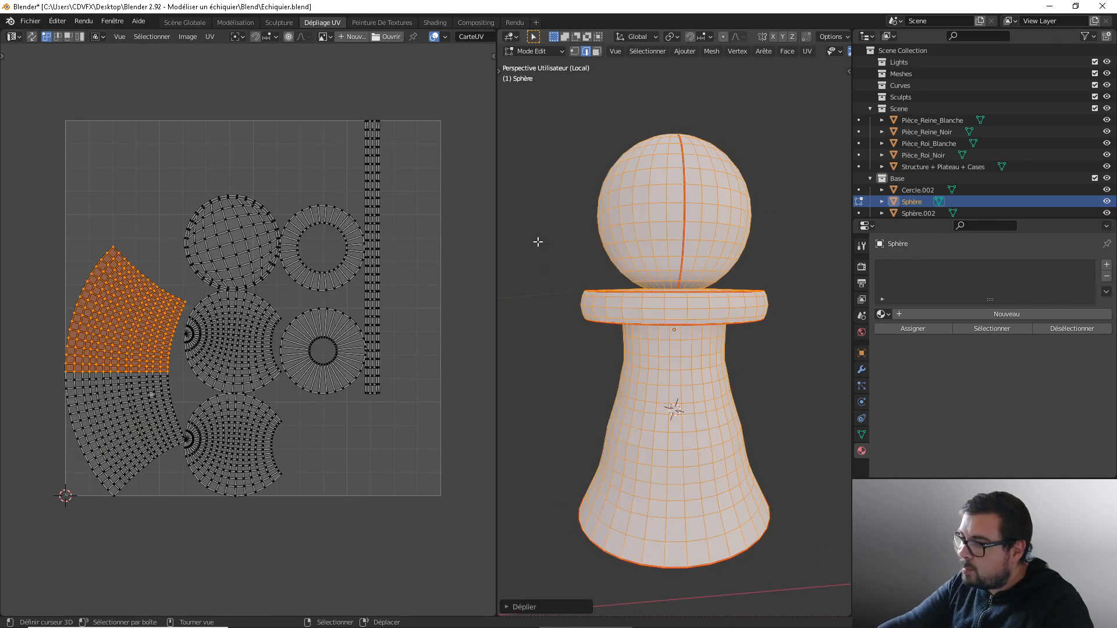
# Step: Rectify the pawn body's large curved UV island into a straight rectangular grid
pyautogui.press('l')
pyautogui.press('q')
pyautogui.click(152, 377)
pyautogui.hotkey('alt', 'a')
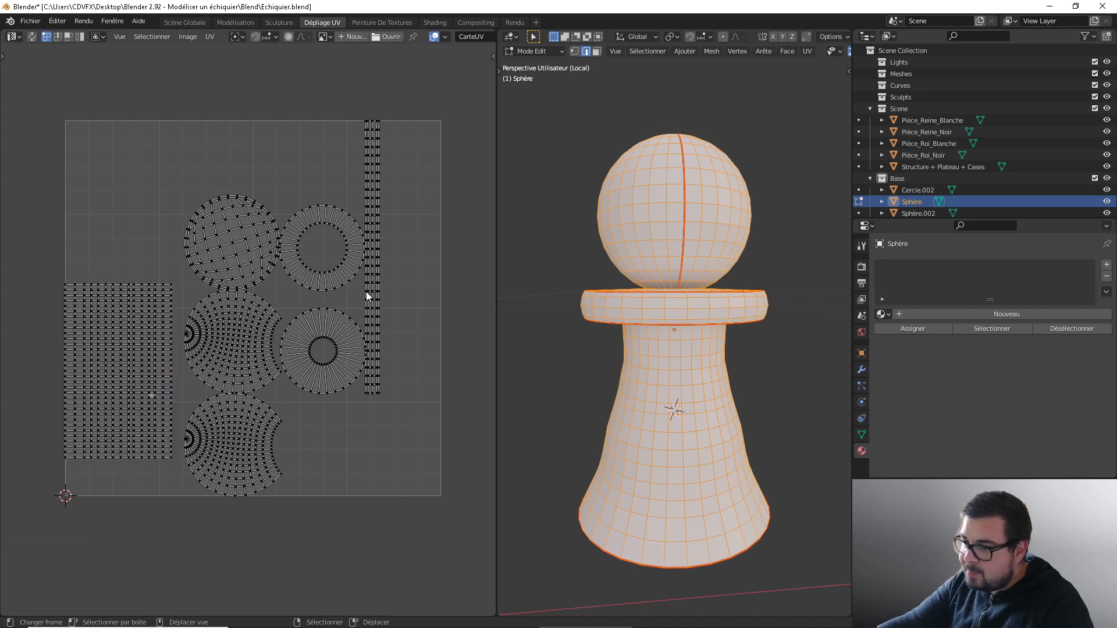
# Step: Rectify the long, narrow UV strip of the collar band
pyautogui.press('q')
pyautogui.press('l')
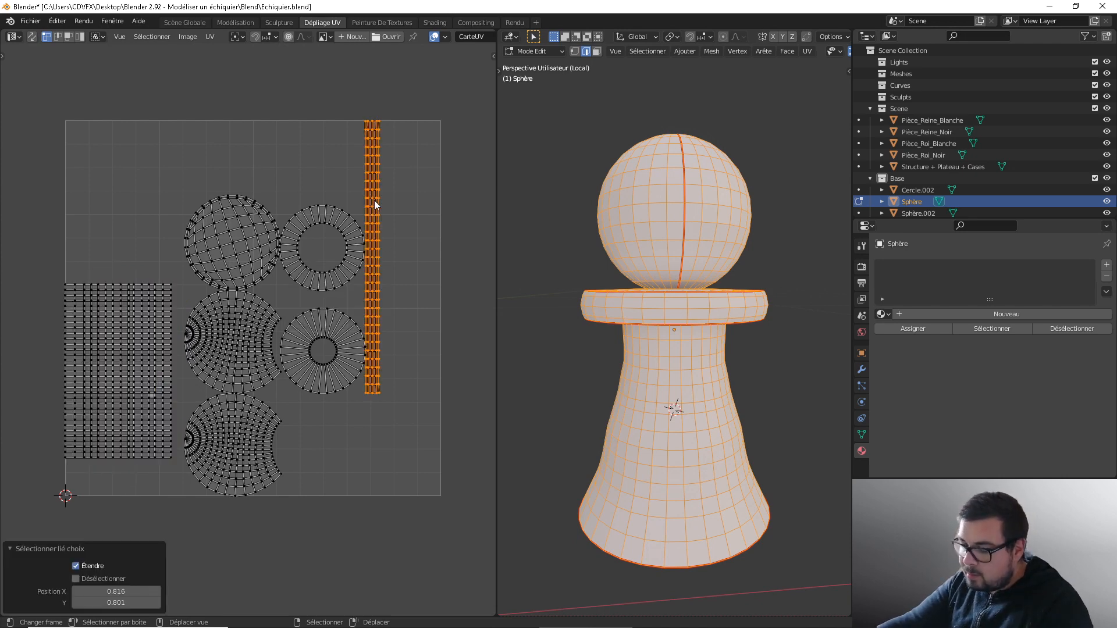
pyautogui.press('q')
pyautogui.click(375, 200)
pyautogui.hotkey('alt', 'a')
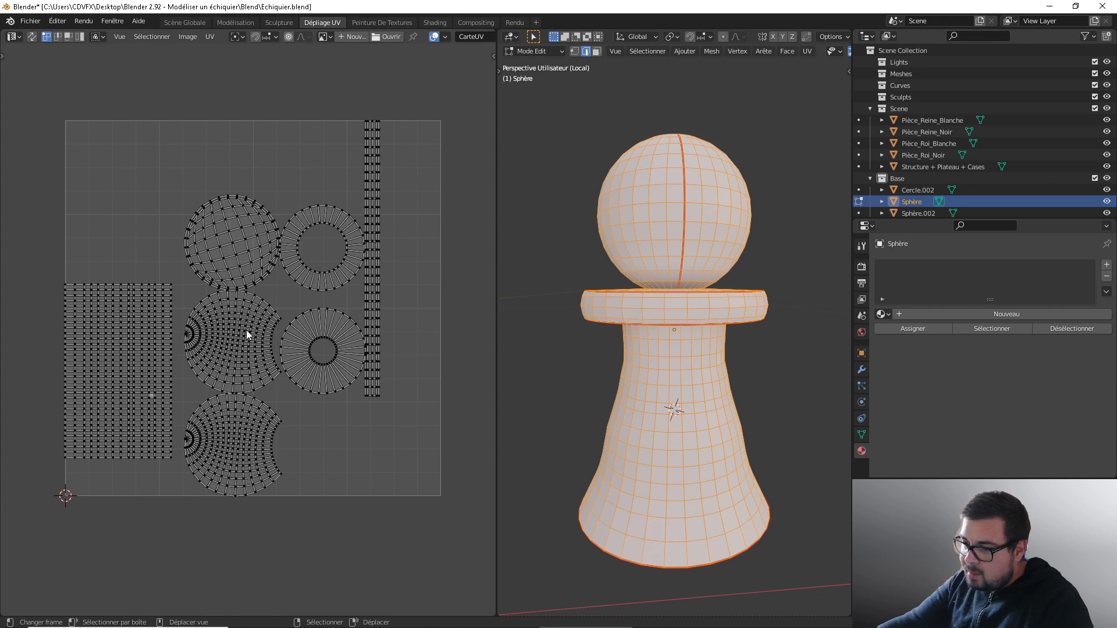
# Step: Rotate the two head-sphere UV islands together by 90°
pyautogui.write('llr90')
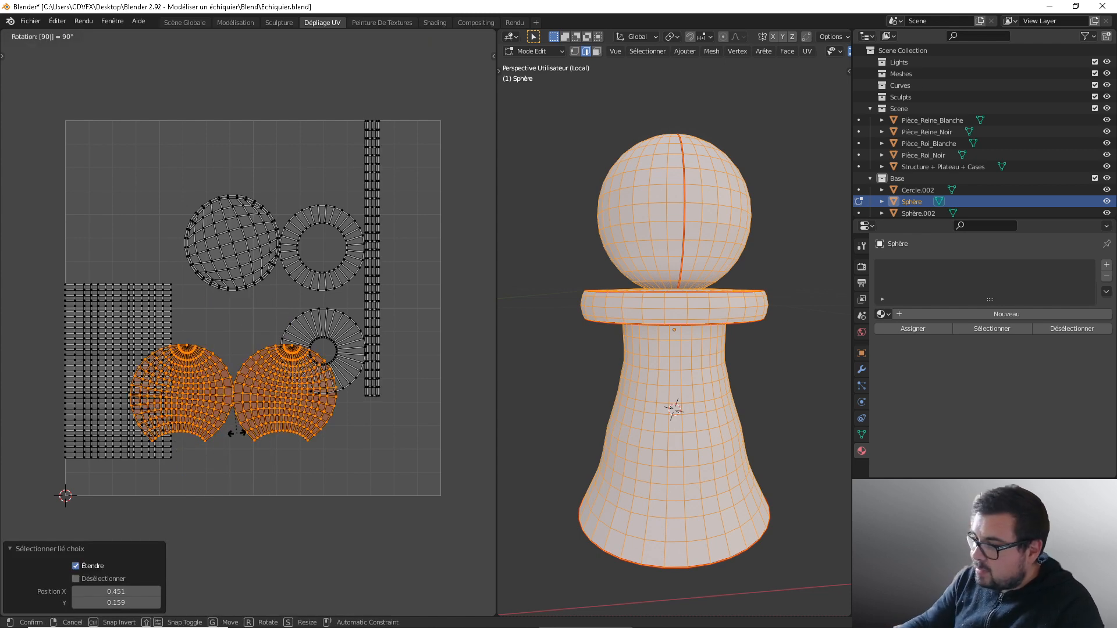
pyautogui.press('Return')
pyautogui.hotkey('alt', 'a')
# Step: Pack all the UV islands with island rotation turned off
pyautogui.press('a')
pyautogui.hotkey('ctrl', 'a')
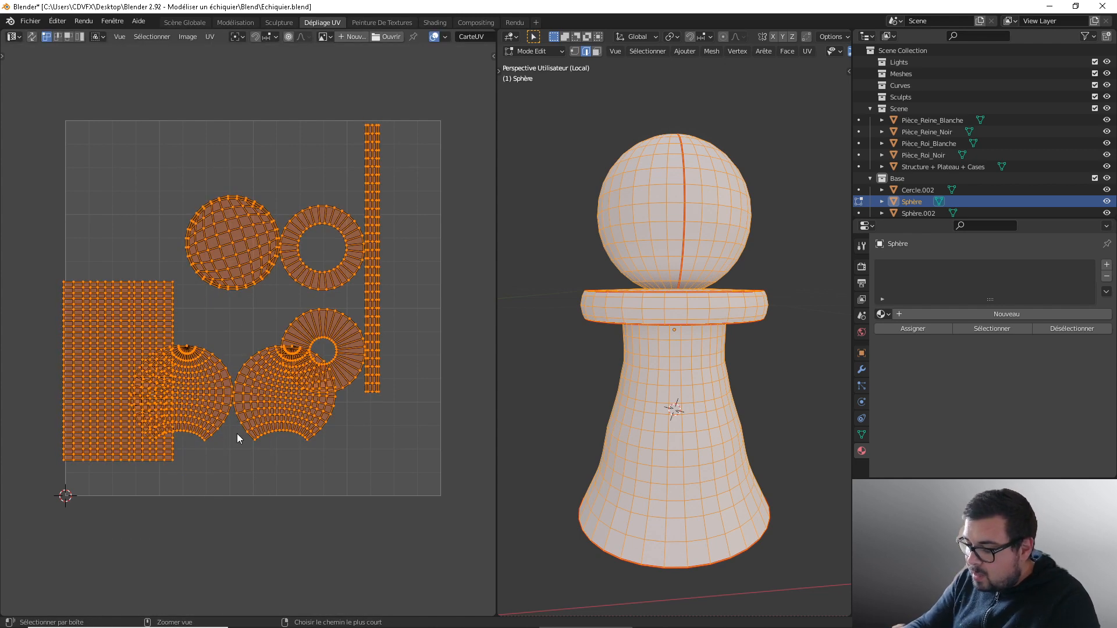
pyautogui.hotkey('ctrl', 'p')
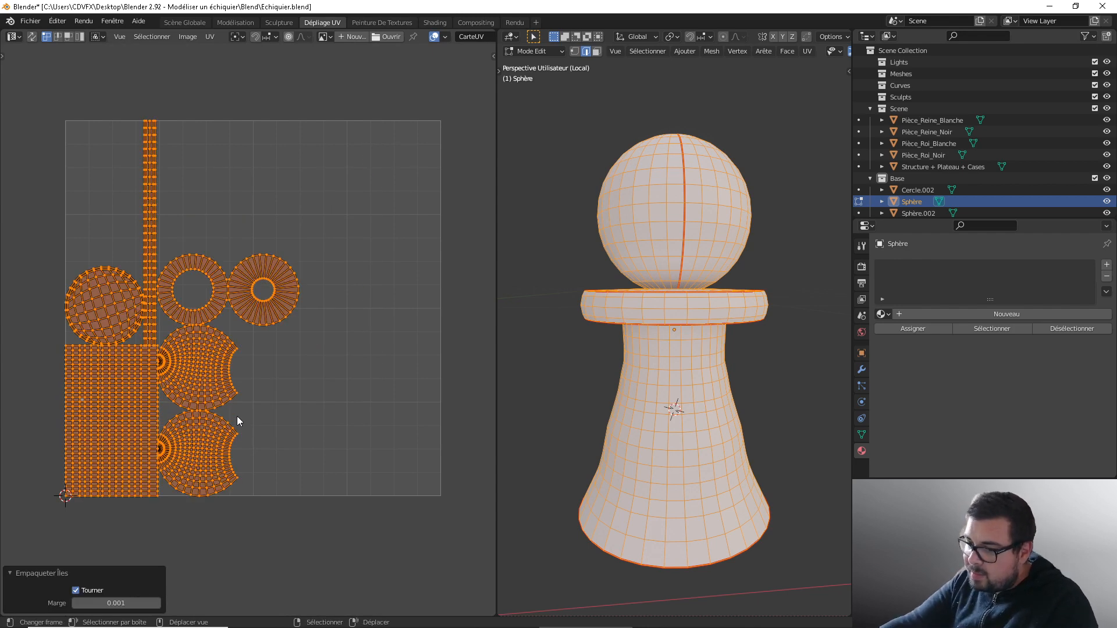
pyautogui.click(76, 590)
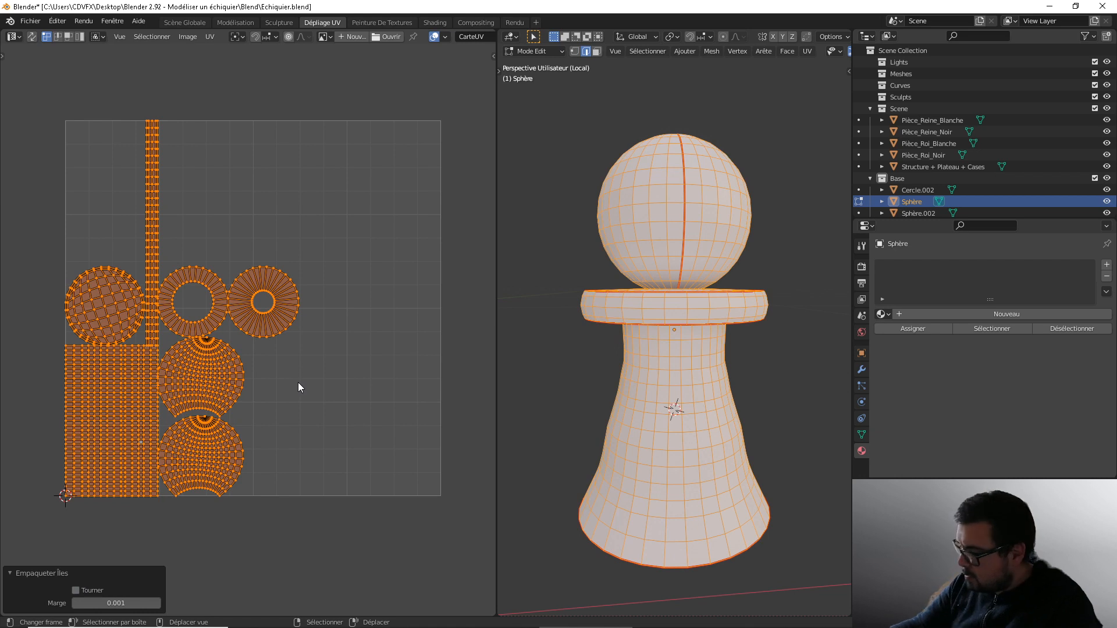
# Step: Return to object mode and shade the pawn smooth
pyautogui.press('Tab')
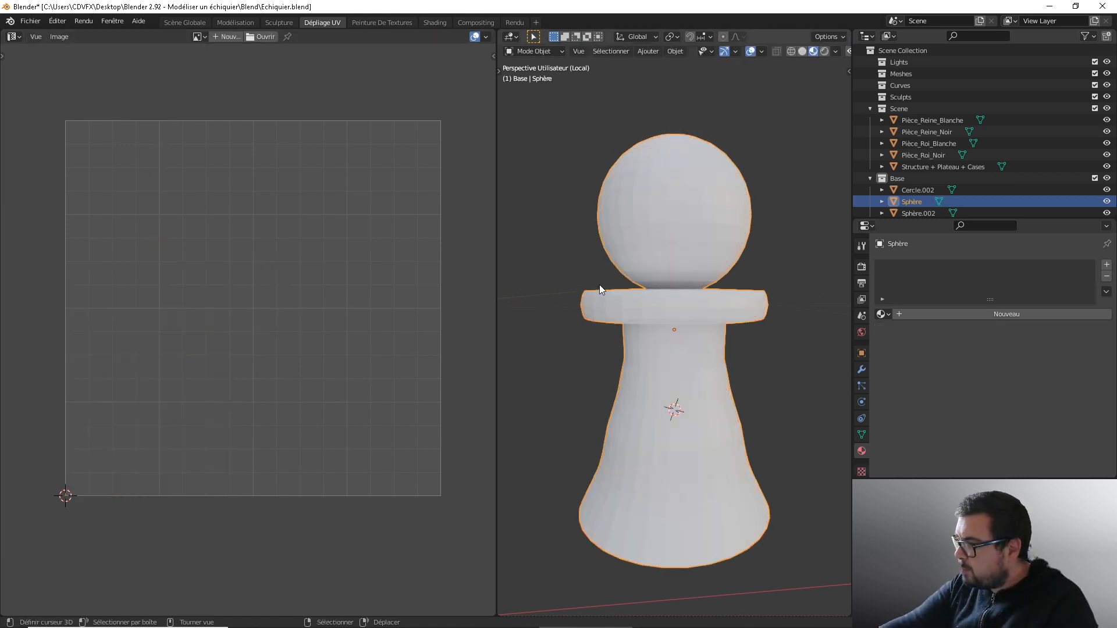
pyautogui.rightClick(599, 289)
pyautogui.click(584, 286)
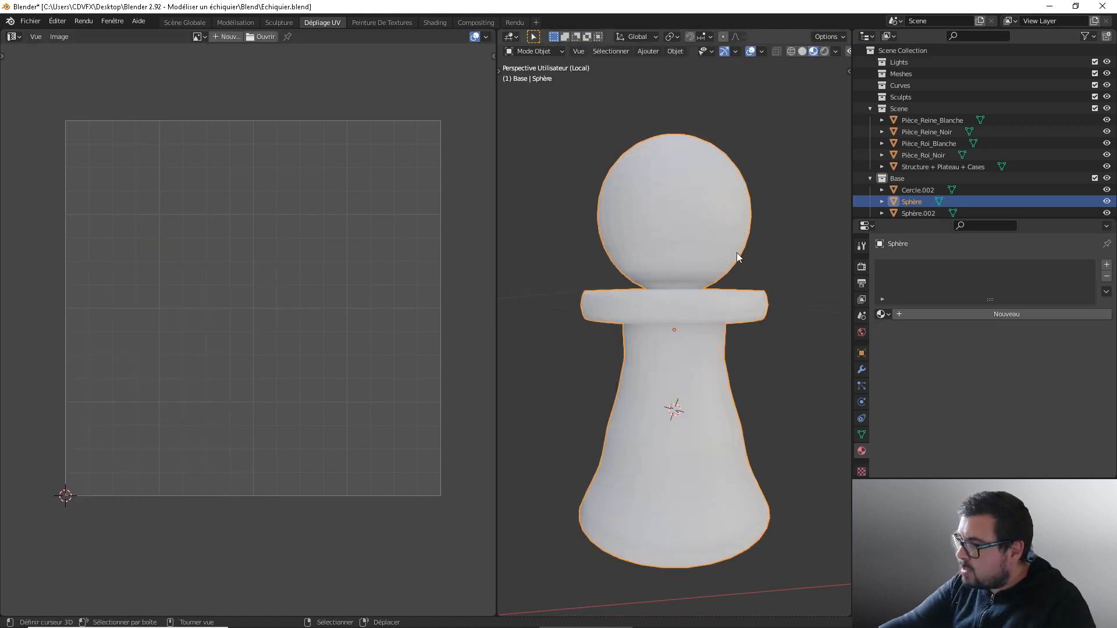
pyautogui.click(883, 314)
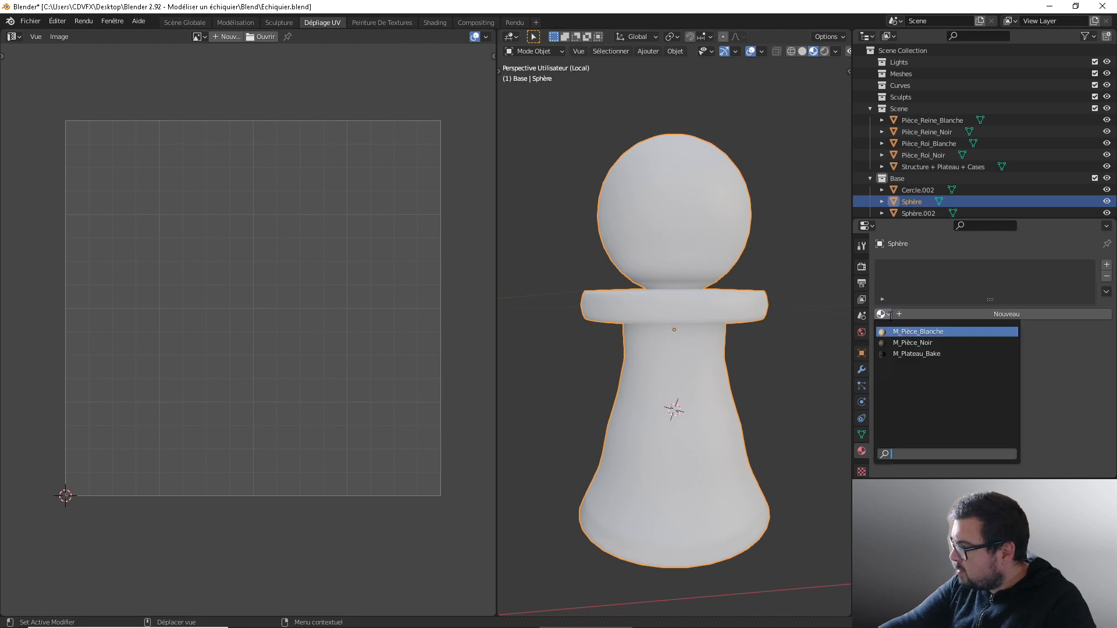
pyautogui.scroll(2, 699, 320)
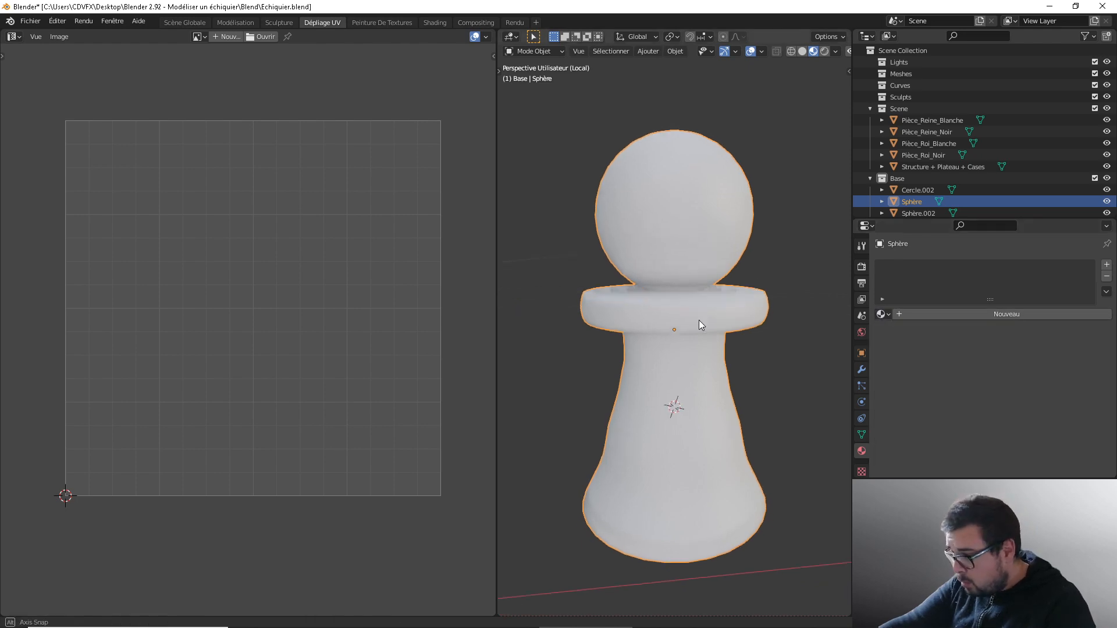
# Step: Bevel the edge loops at the collar rims, neck joint and base bottom by about 0.000275 m with 2 segments
pyautogui.press('Tab')
pyautogui.scroll(4, 699, 339)
pyautogui.scroll(5, 700, 339)
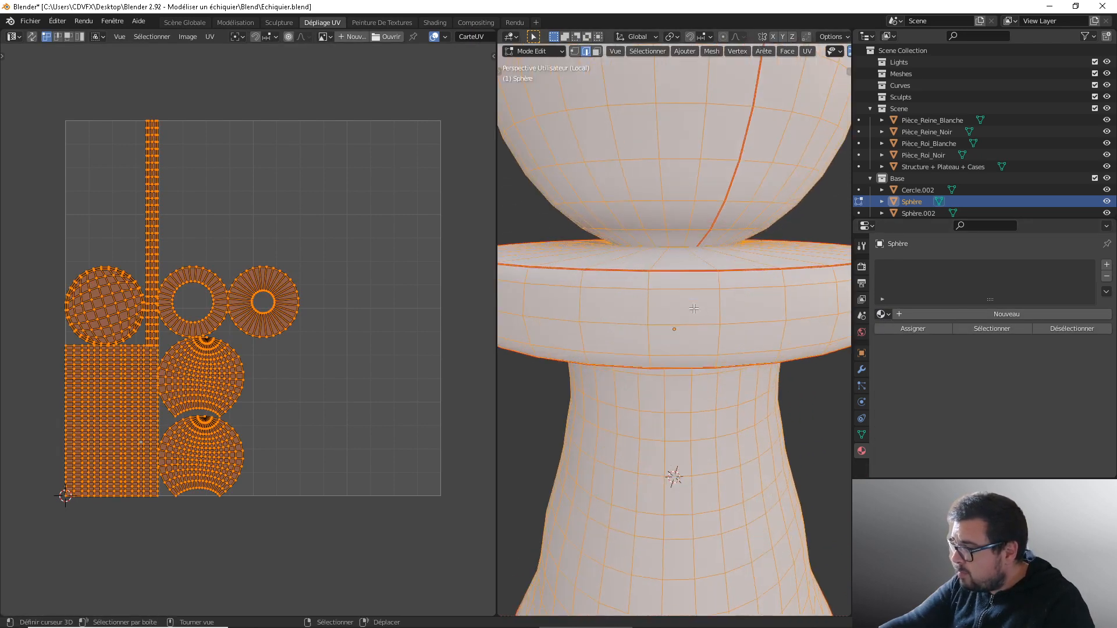
pyautogui.hotkey('alt', 'a')
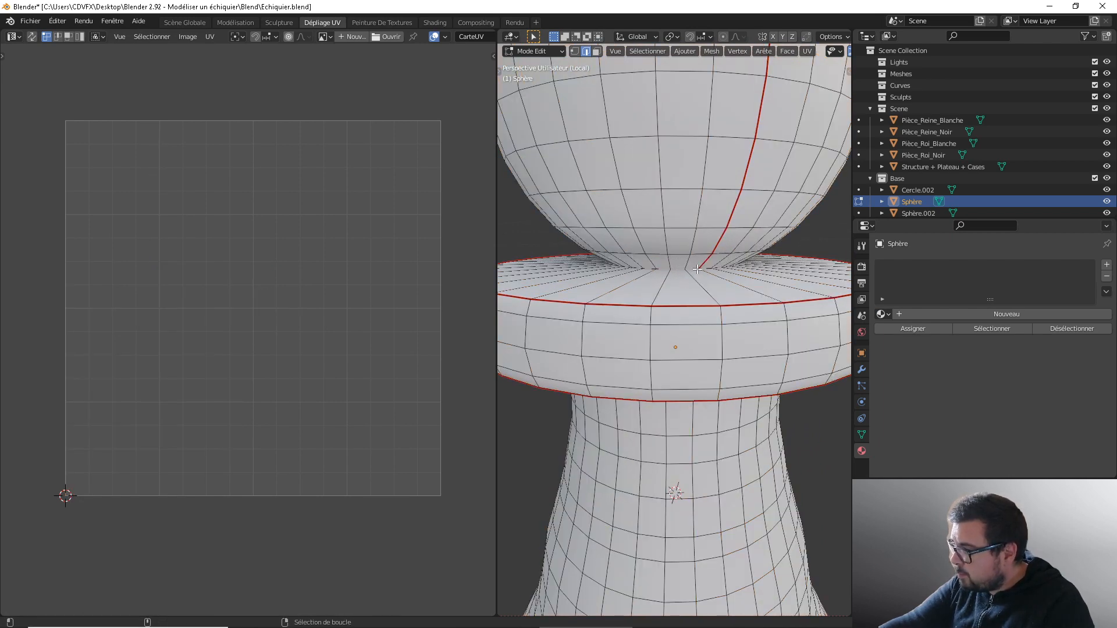
pyautogui.scroll(-4, 698, 268)
pyautogui.scroll(2, 685, 318)
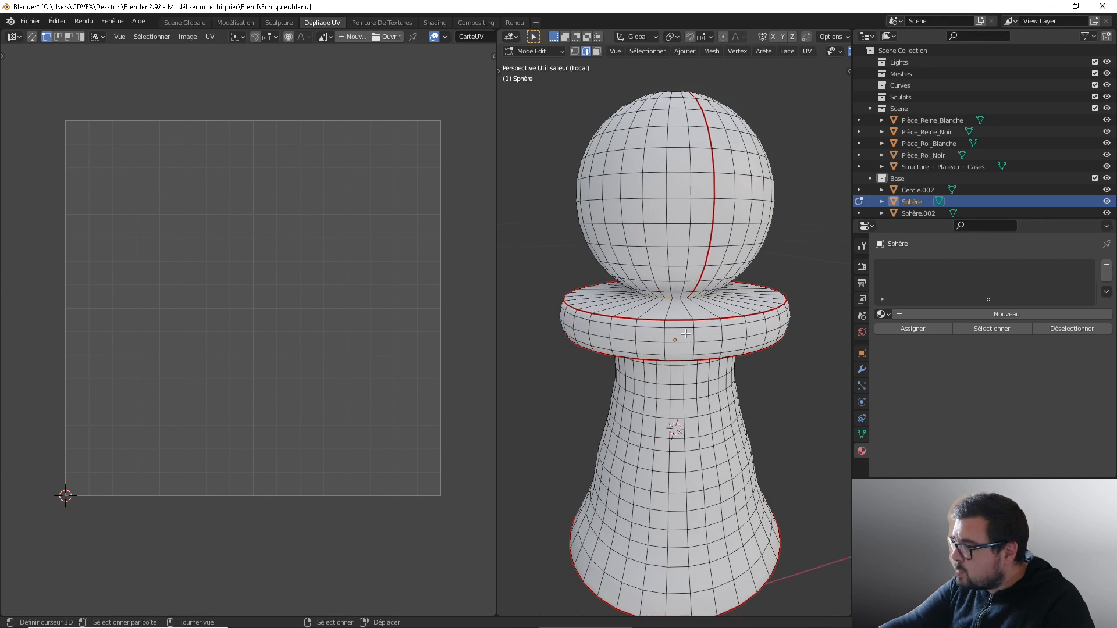
pyautogui.keyDown('alt'); pyautogui.click(685, 318); pyautogui.keyUp('alt')
pyautogui.moveTo(684, 318); pyautogui.dragTo(671, 290, button='middle')
pyautogui.keyDown('alt'); pyautogui.click(660, 268); pyautogui.keyUp('alt')
pyautogui.keyDown('alt'); pyautogui.keyDown('shift'); pyautogui.click(663, 303); pyautogui.keyUp('shift'); pyautogui.keyUp('alt')
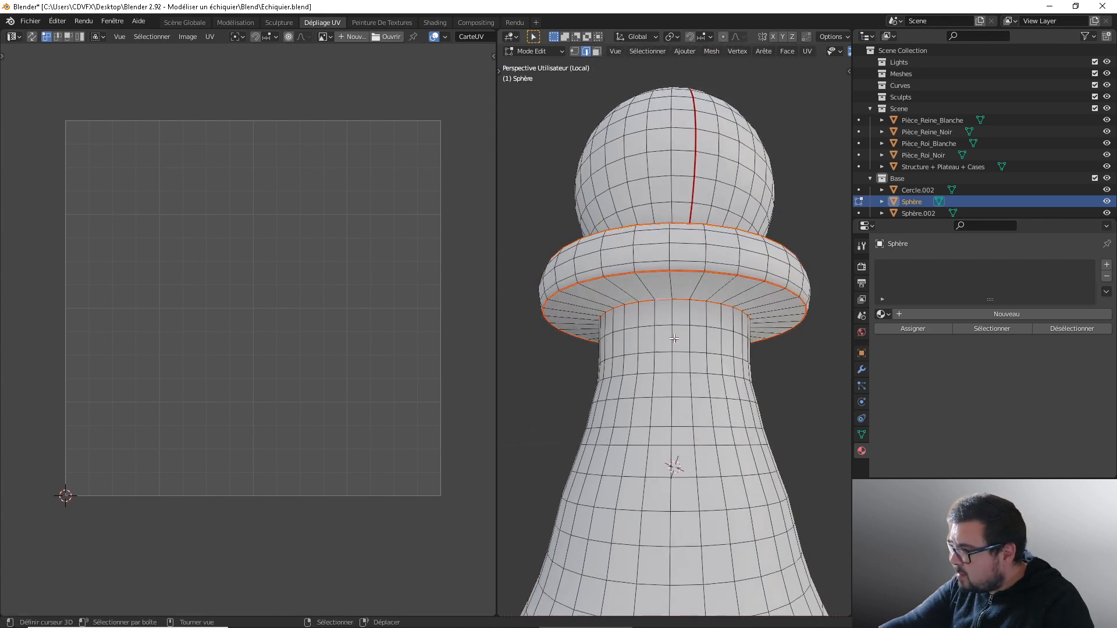
pyautogui.scroll(-3, 662, 303)
pyautogui.keyDown('shift'); pyautogui.moveTo(675, 442); pyautogui.dragTo(678, 366, button='middle'); pyautogui.keyUp('shift')
pyautogui.moveTo(678, 367)
pyautogui.mouseDown(button='middle')
pyautogui.moveTo(692, 351)
pyautogui.moveTo(680, 384)
pyautogui.mouseUp(button='middle')
pyautogui.keyDown('alt'); pyautogui.keyDown('shift'); pyautogui.click(693, 351); pyautogui.keyUp('shift'); pyautogui.keyUp('alt')
pyautogui.scroll(3, 679, 336)
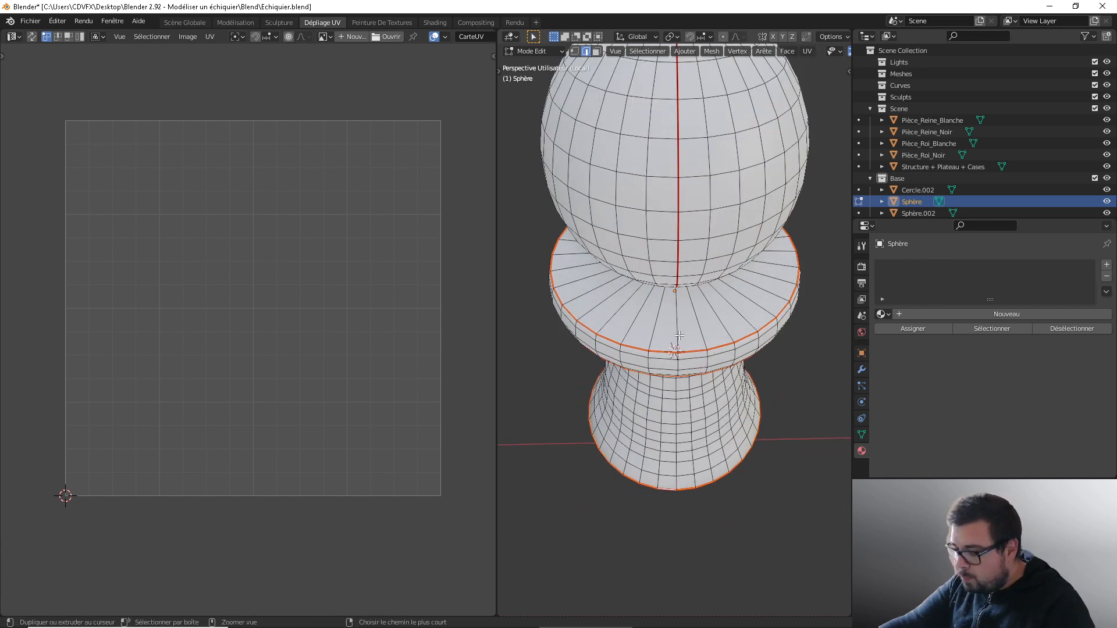
pyautogui.hotkey('ctrl', 'b')
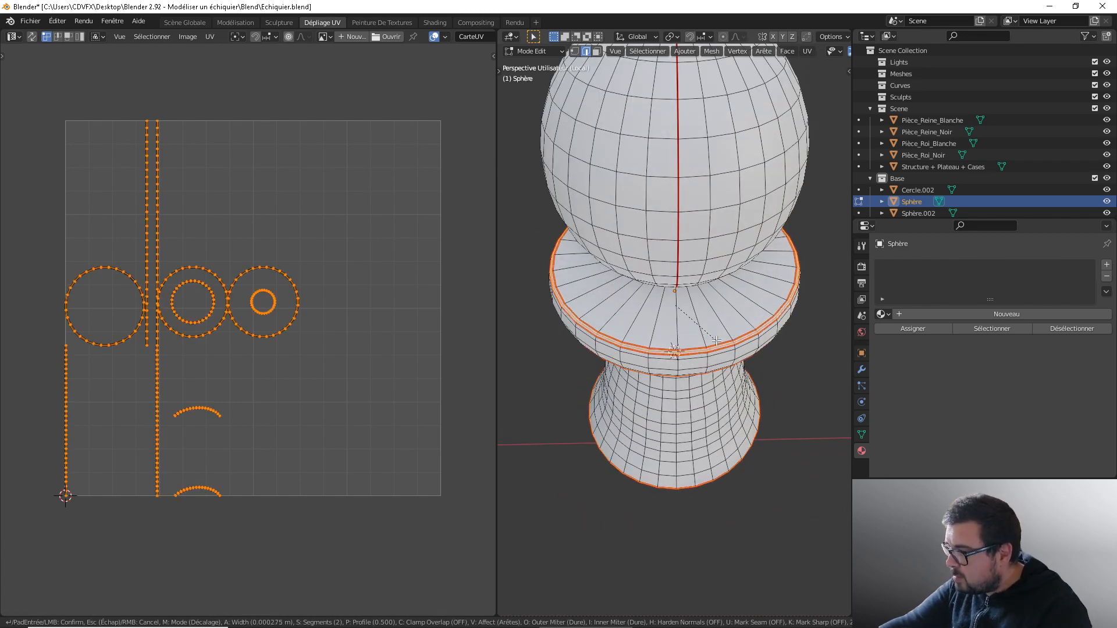
pyautogui.click(718, 342)
# Step: Leave mesh editing and reapply smooth shading to the bevelled pawn
pyautogui.moveTo(717, 342); pyautogui.dragTo(727, 287, button='middle')
pyautogui.press('Tab')
pyautogui.rightClick(727, 287)
pyautogui.click(696, 289)
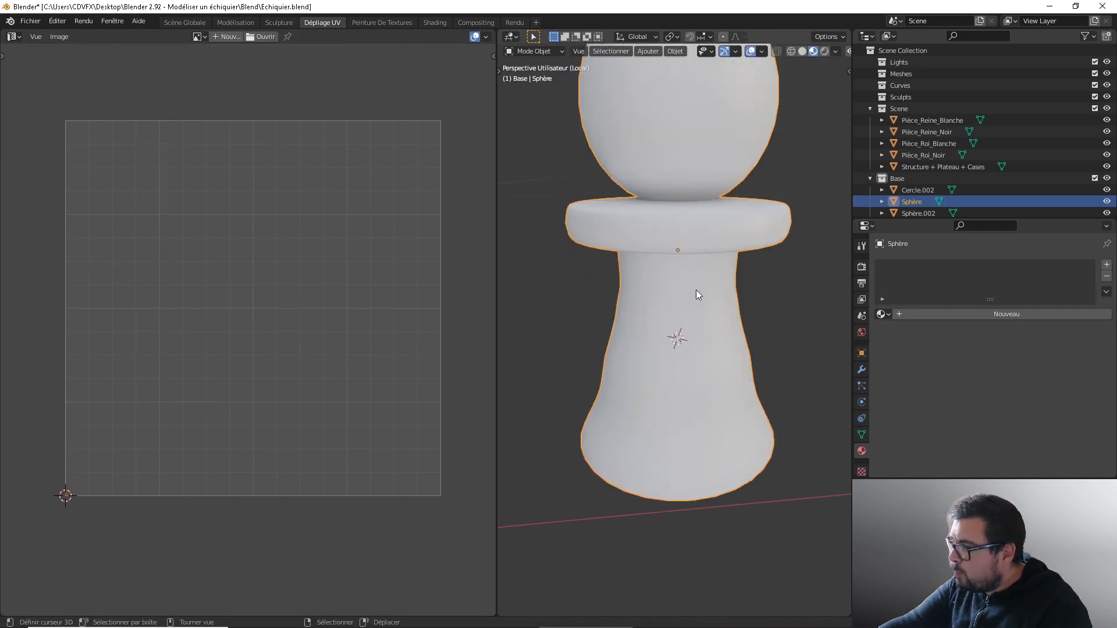
# Step: Enable Auto Smooth for the pawn's normals with an angle of 89°
pyautogui.click(861, 434)
pyautogui.scroll(-2, 907, 435)
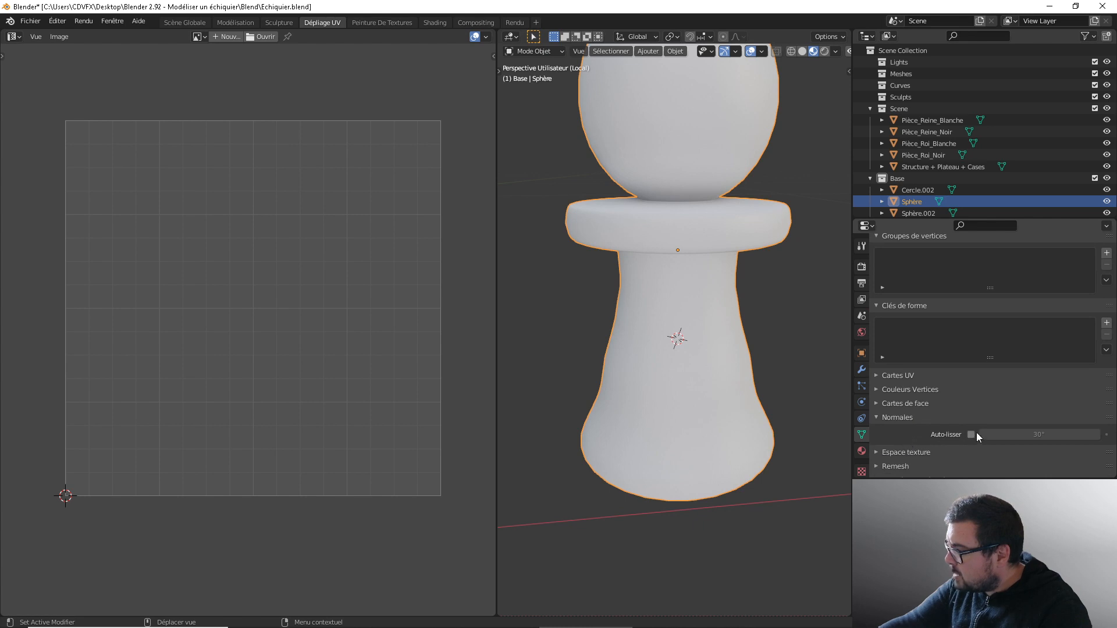
pyautogui.click(989, 434)
pyautogui.write('30d')
pyautogui.press('Return')
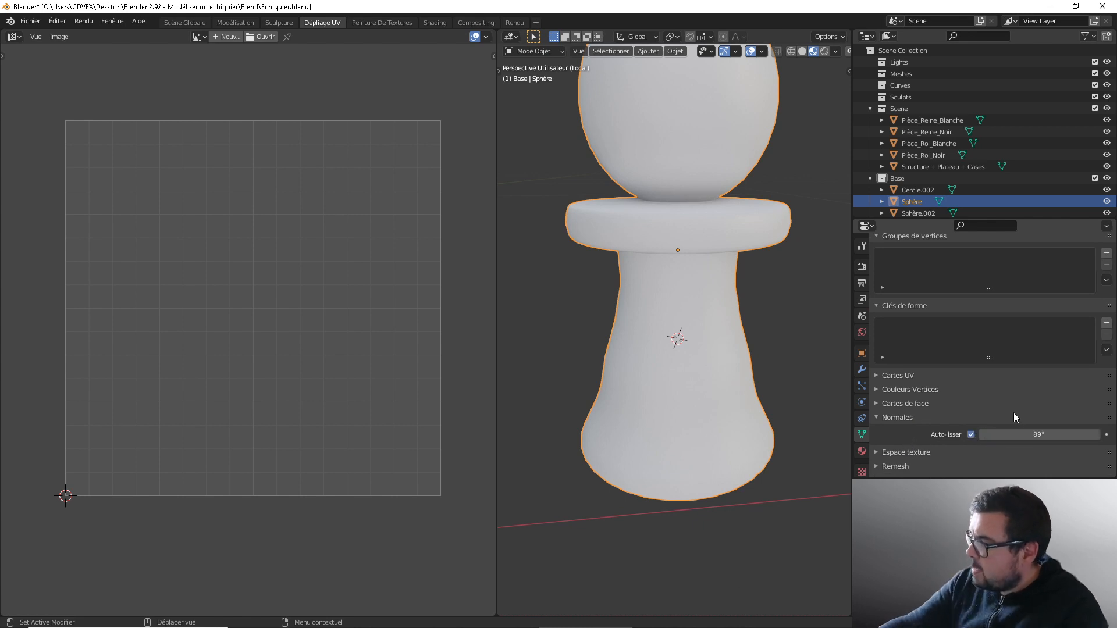
# Step: Add a Weighted Normal modifier to the pawn with a weight of 100
pyautogui.click(861, 370)
pyautogui.click(927, 267)
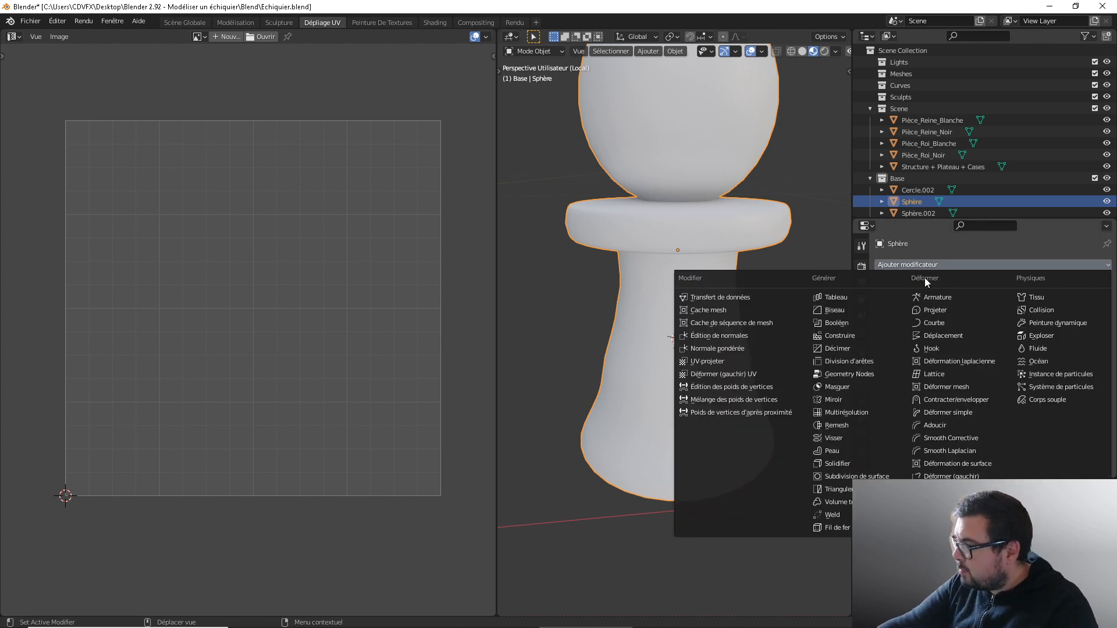
pyautogui.click(736, 349)
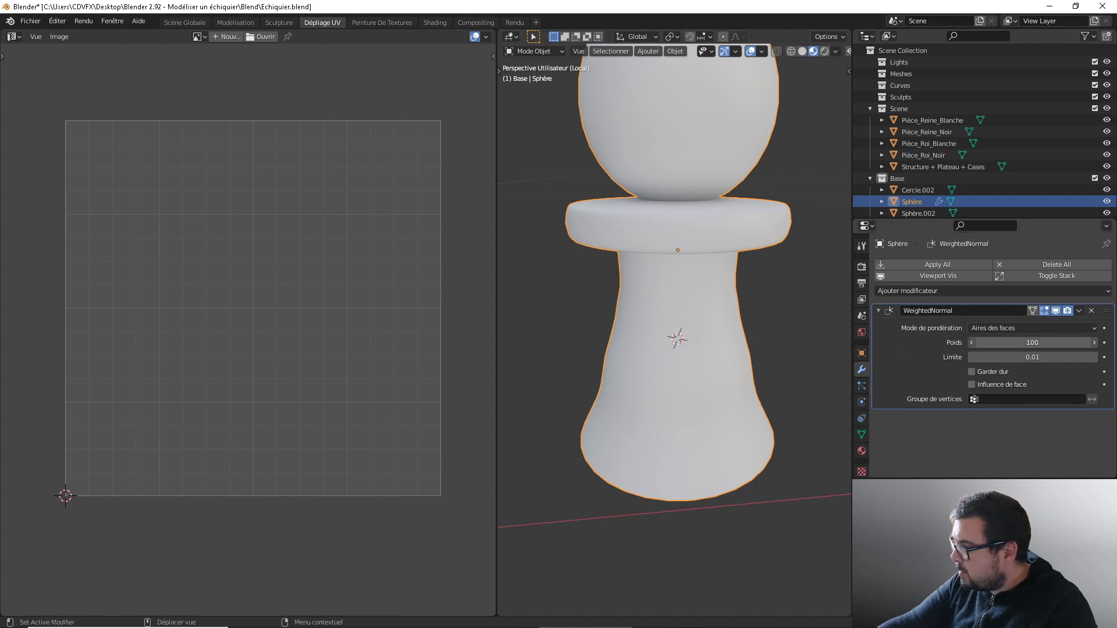
pyautogui.scroll(-4, 677, 309)
pyautogui.moveTo(678, 308); pyautogui.dragTo(619, 291, button='middle')
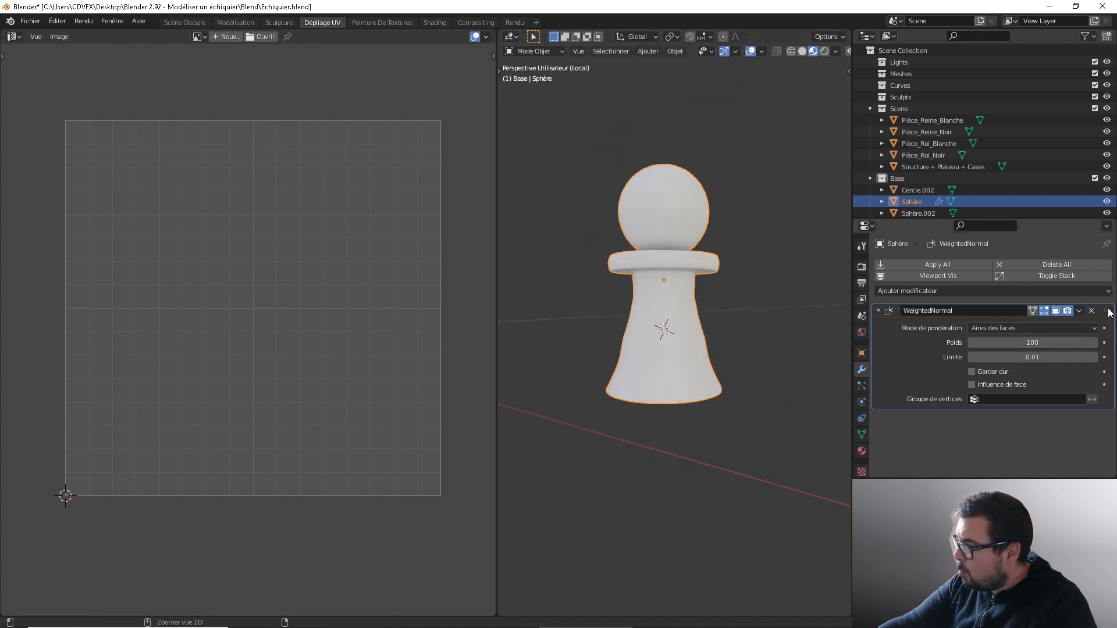
# Step: Apply the pawn body's Weighted Normal modifier, exit the isolated view and frame the whole pawn
pyautogui.hotkey('ctrl', 'a')
pyautogui.press('KP_Divide')
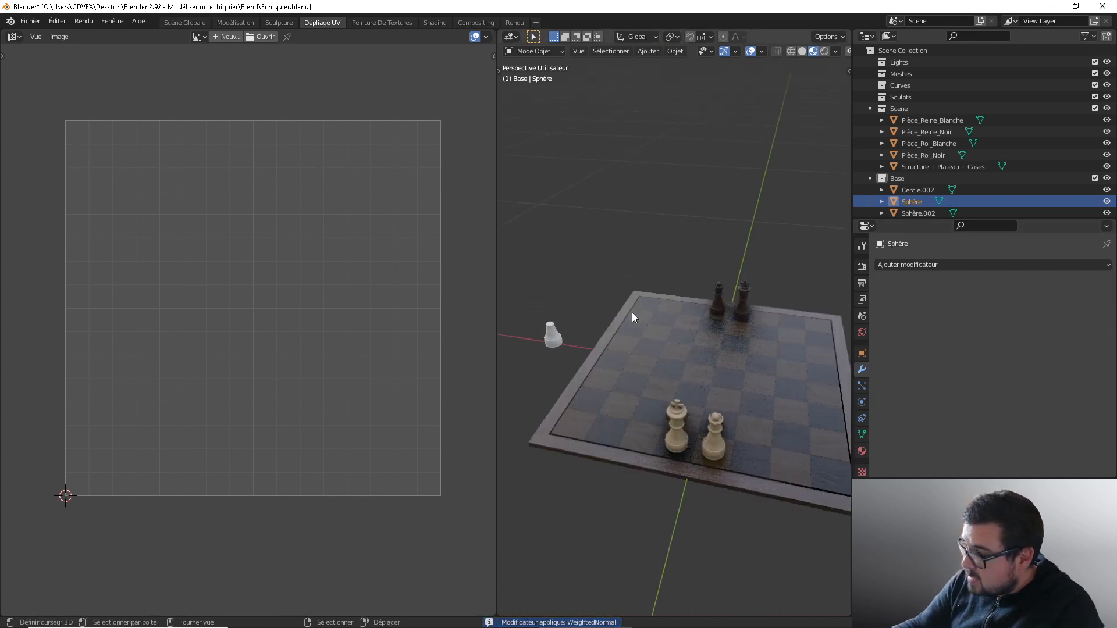
pyautogui.keyDown('shift'); pyautogui.moveTo(678, 343); pyautogui.dragTo(600, 310, button='middle'); pyautogui.keyUp('shift')
pyautogui.scroll(-3, 556, 345)
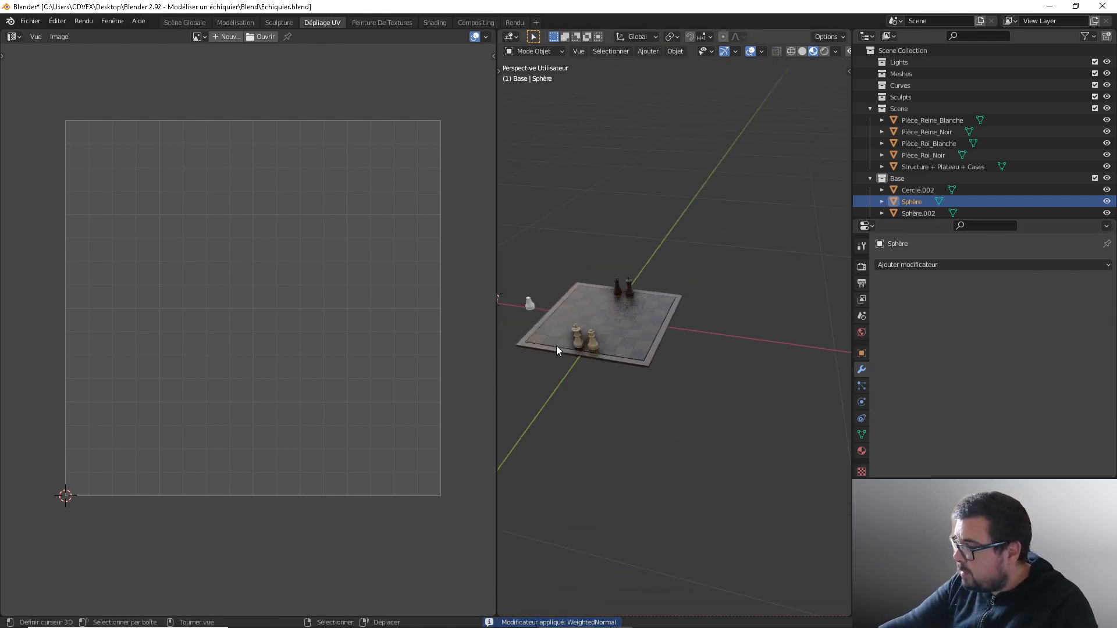
pyautogui.keyDown('shift'); pyautogui.moveTo(556, 346); pyautogui.dragTo(704, 359, button='middle'); pyautogui.keyUp('shift')
pyautogui.scroll(6, 726, 378)
pyautogui.scroll(6, 616, 424)
pyautogui.press('KP_Decimal')
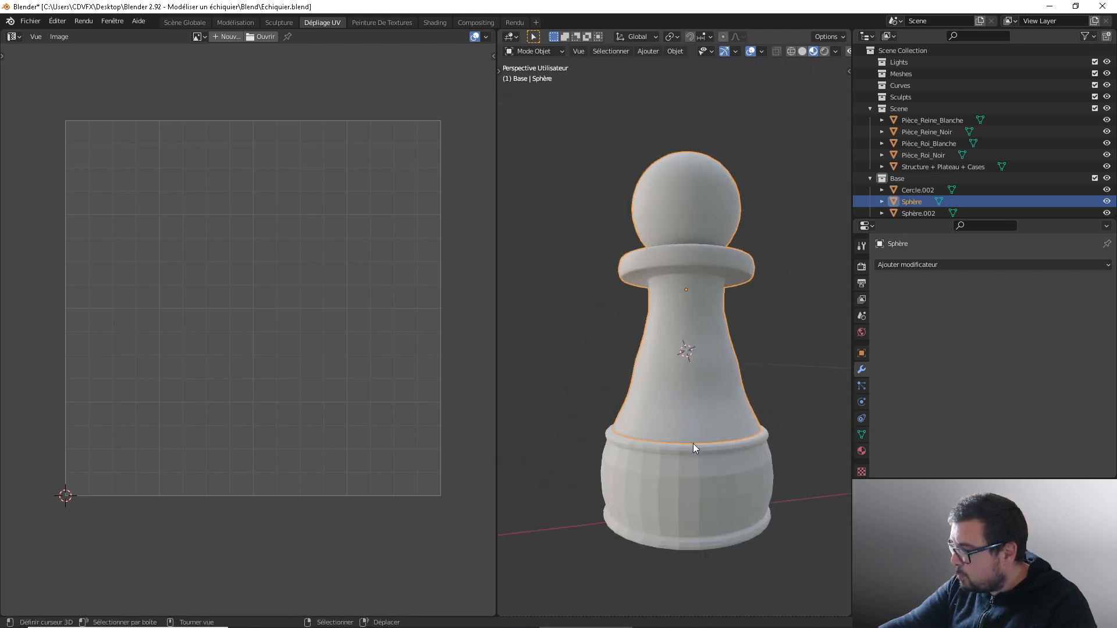
# Step: Examine the UV islands of the thin ring, rounded drum and bottom disc by selecting each part's full mesh
pyautogui.click(701, 448)
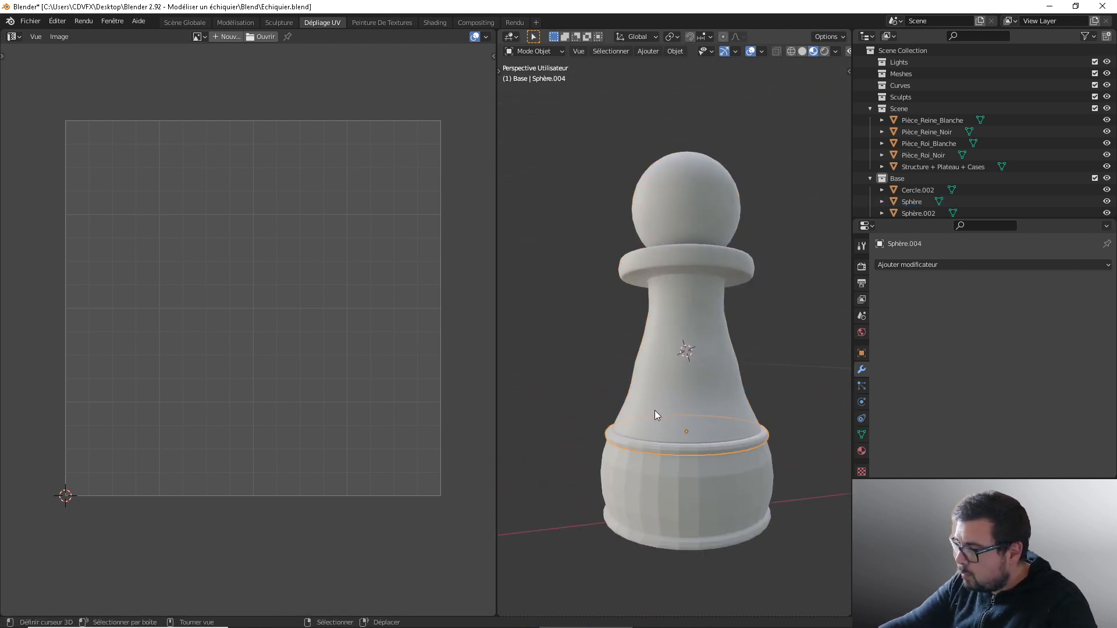
pyautogui.scroll(1, 654, 414)
pyautogui.press('Tab')
pyautogui.press('a')
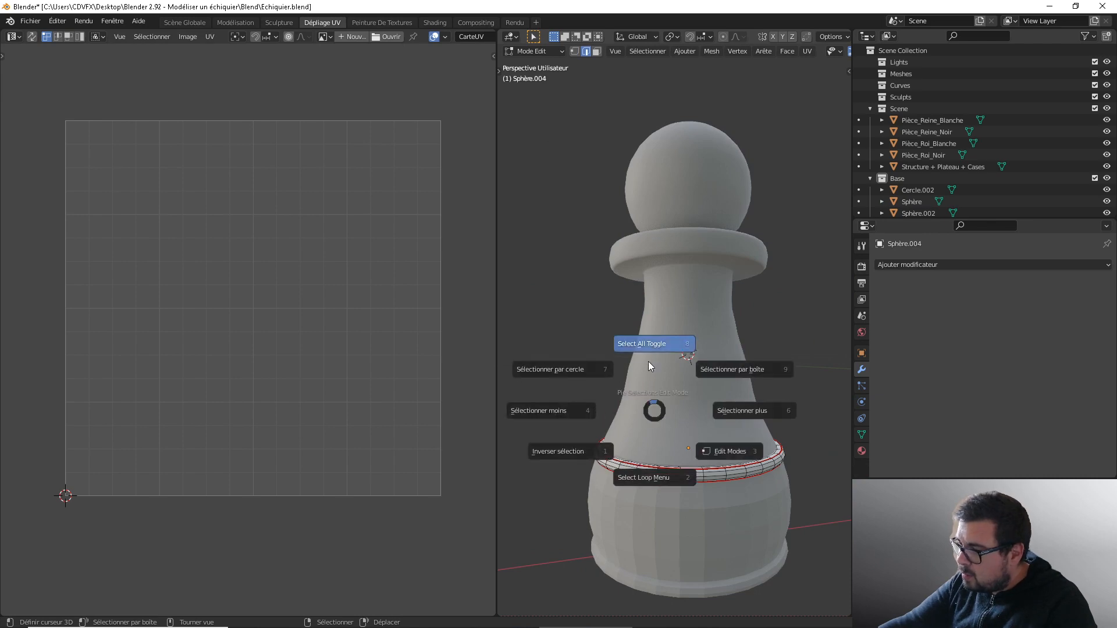
pyautogui.click(648, 361)
pyautogui.press('Tab')
pyautogui.click(689, 516)
pyautogui.press('Tab')
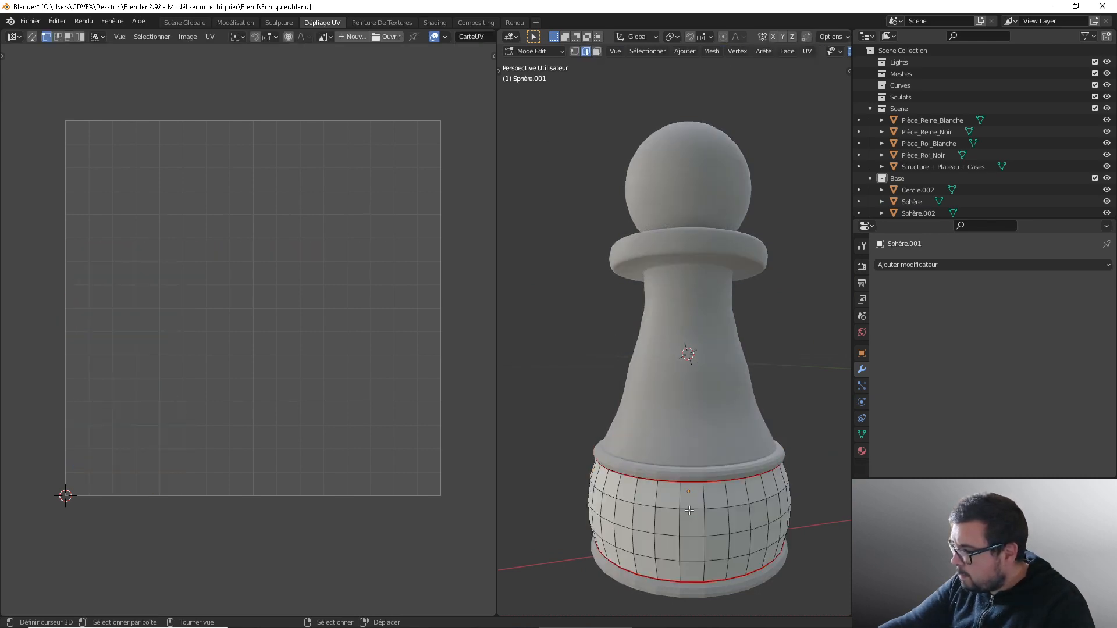
pyautogui.press('a')
pyautogui.click(692, 441)
pyautogui.press('Tab')
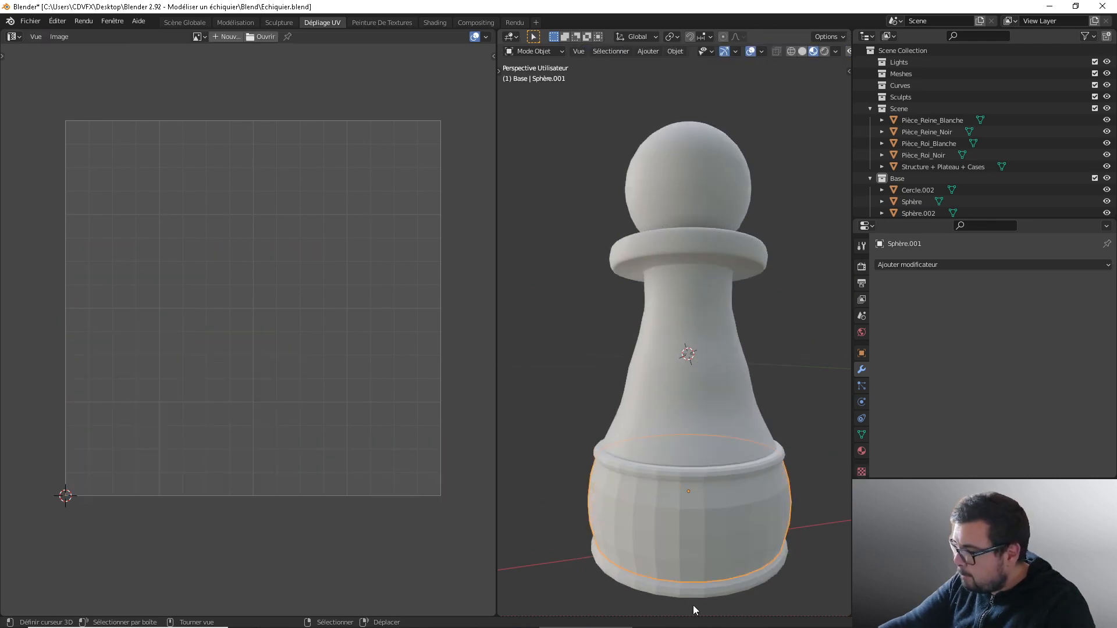
pyautogui.click(696, 597)
pyautogui.press('Tab')
pyautogui.press('a')
pyautogui.click(697, 479)
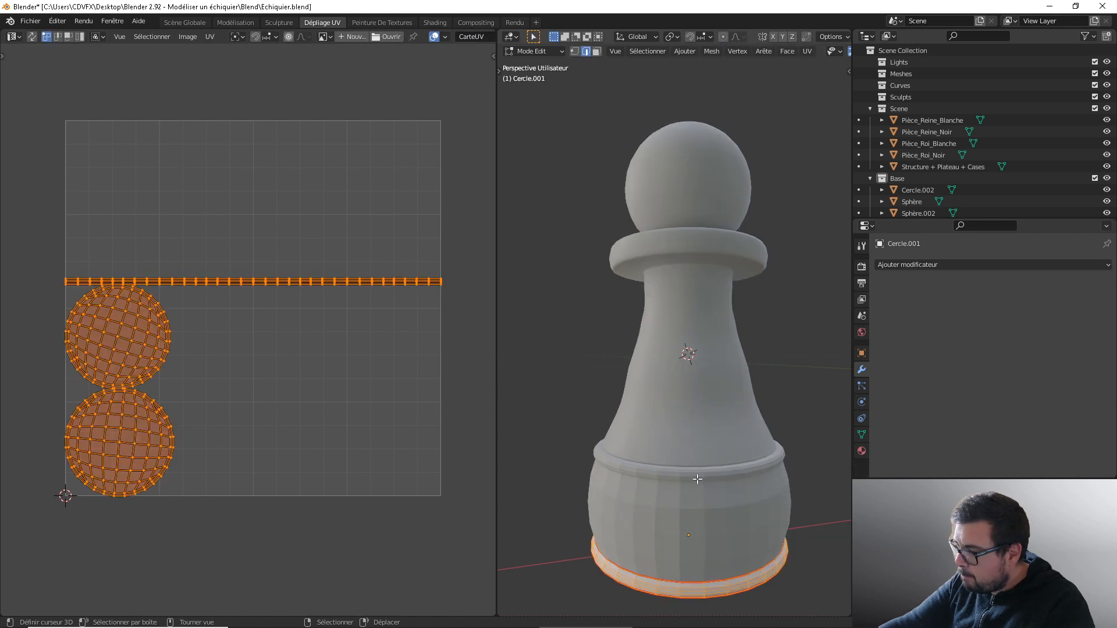
pyautogui.press('Tab')
# Step: Shade the pawn's bottom disc smooth and enable Auto Smooth on it with an angle of 89°
pyautogui.rightClick(698, 577)
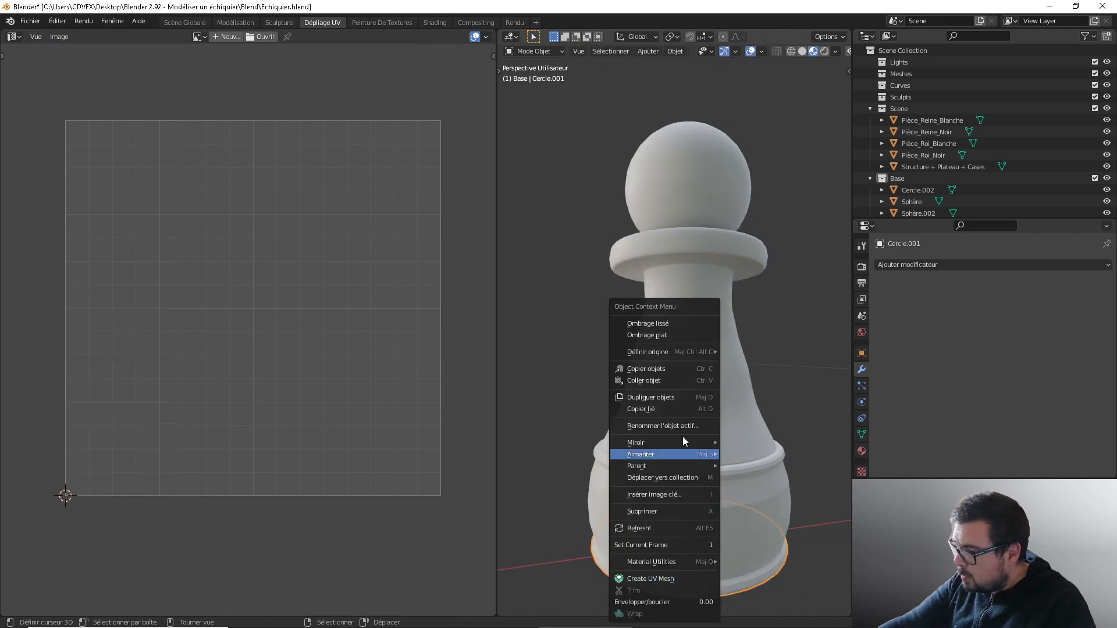
pyautogui.click(669, 323)
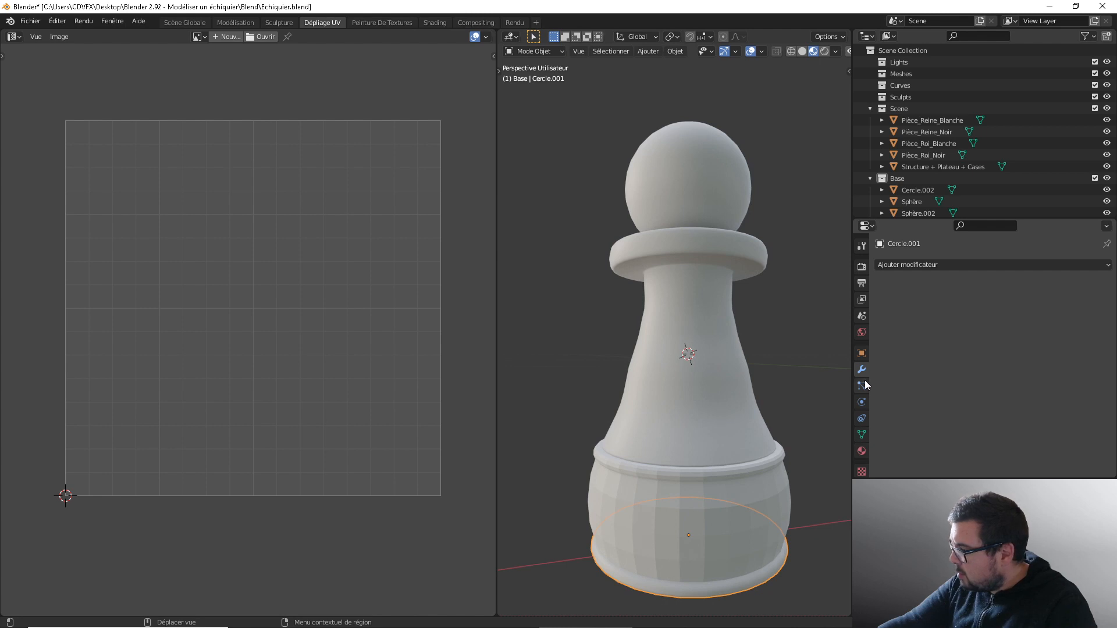
pyautogui.click(861, 434)
pyautogui.click(881, 463)
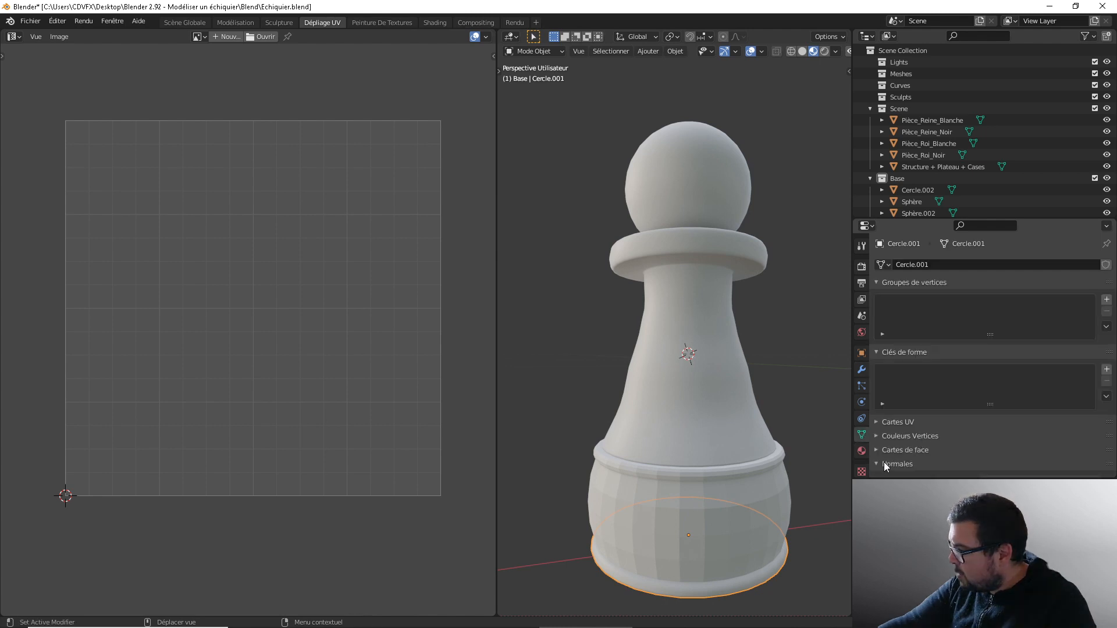
pyautogui.scroll(-2, 931, 448)
pyautogui.click(970, 434)
pyautogui.click(991, 434)
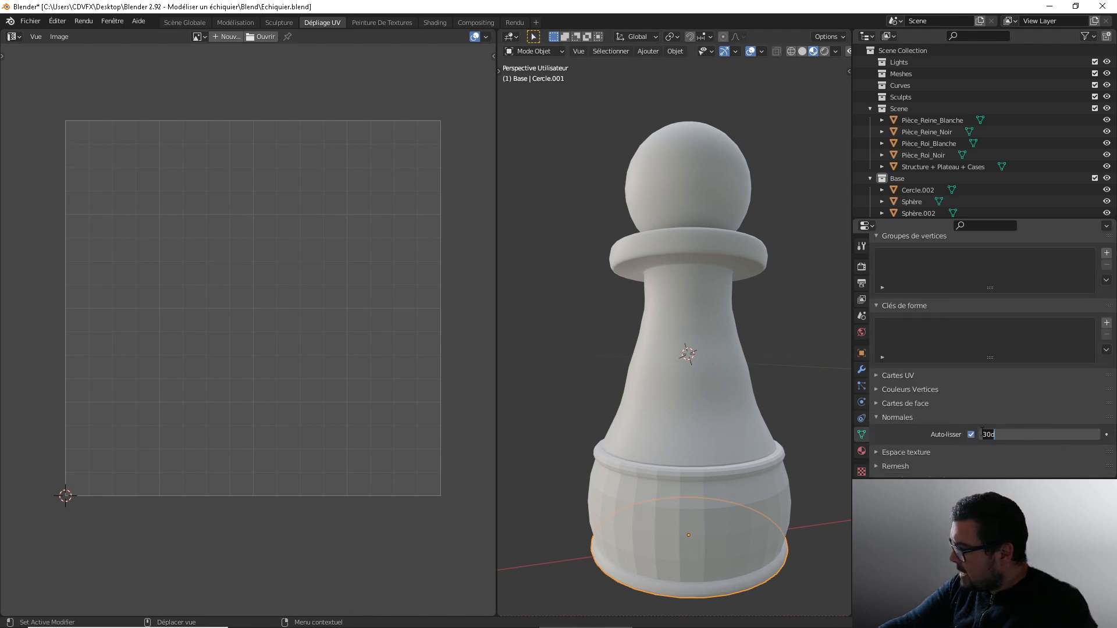
pyautogui.write('89')
pyautogui.press('Return')
# Step: Add a Weighted Normal modifier to the bottom disc and apply it
pyautogui.click(862, 368)
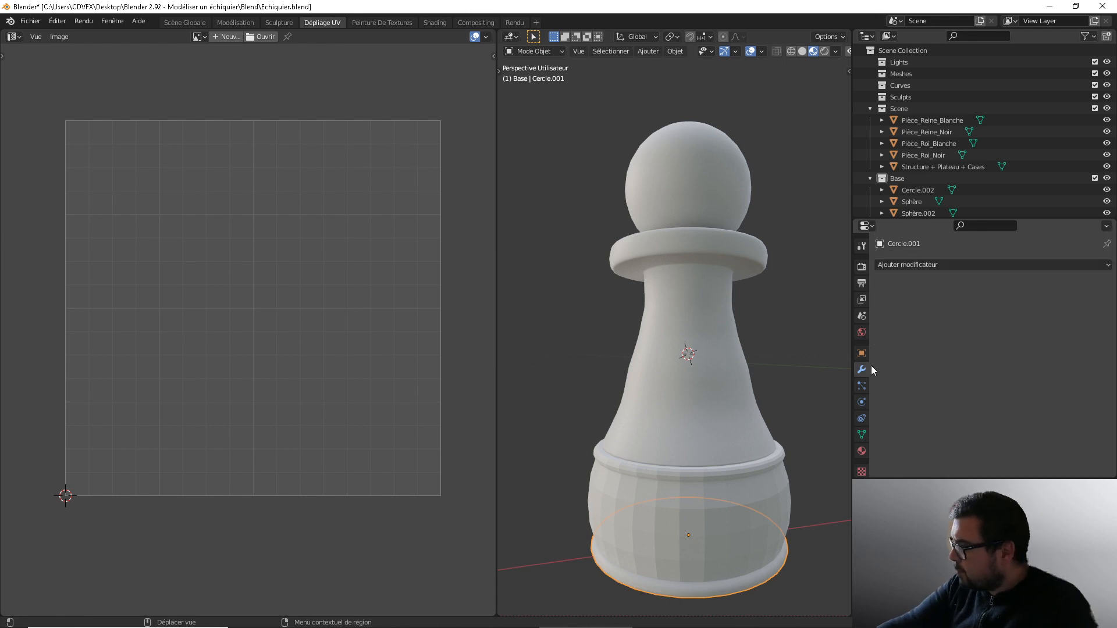
pyautogui.click(945, 264)
pyautogui.click(735, 348)
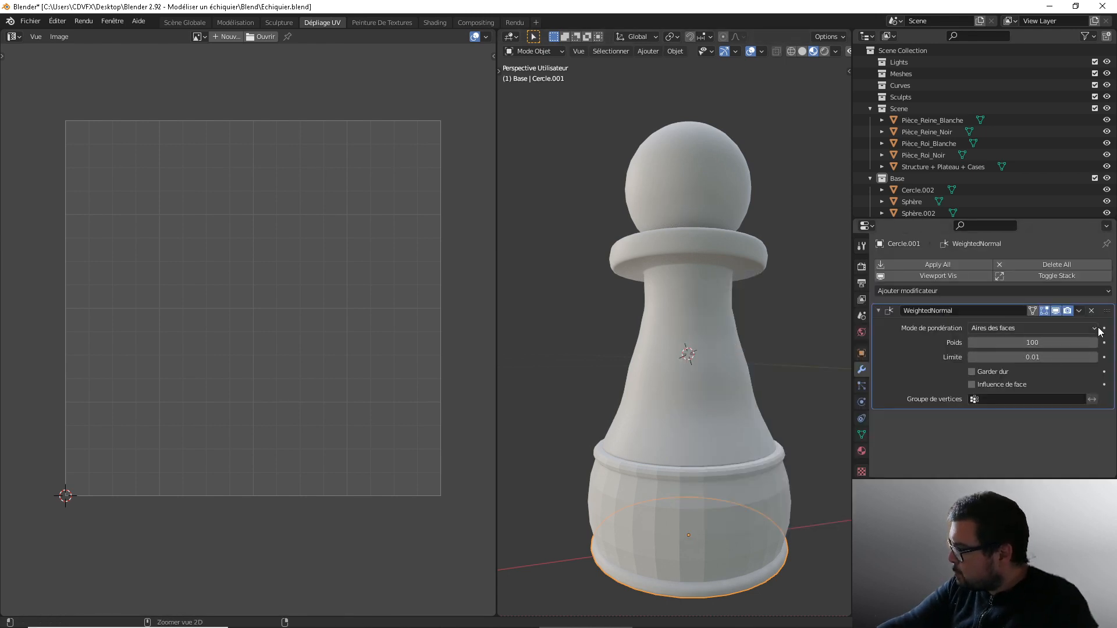
pyautogui.hotkey('ctrl', 'a')
# Step: Apply smooth shading to the rounded drum above the bottom disc
pyautogui.click(723, 505)
pyautogui.rightClick(724, 505)
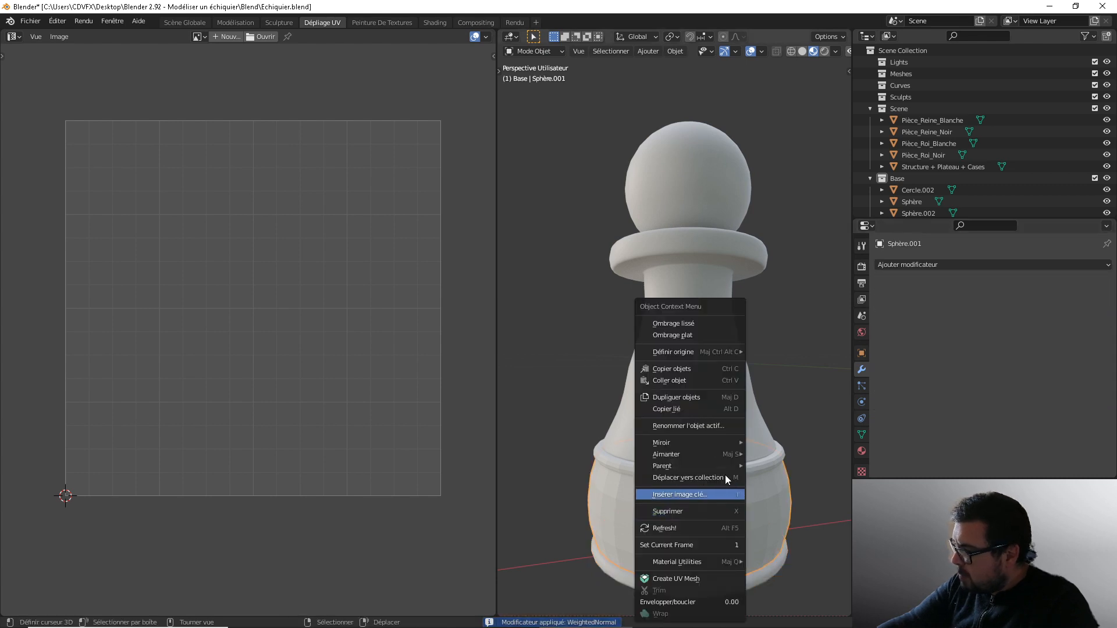
pyautogui.click(687, 324)
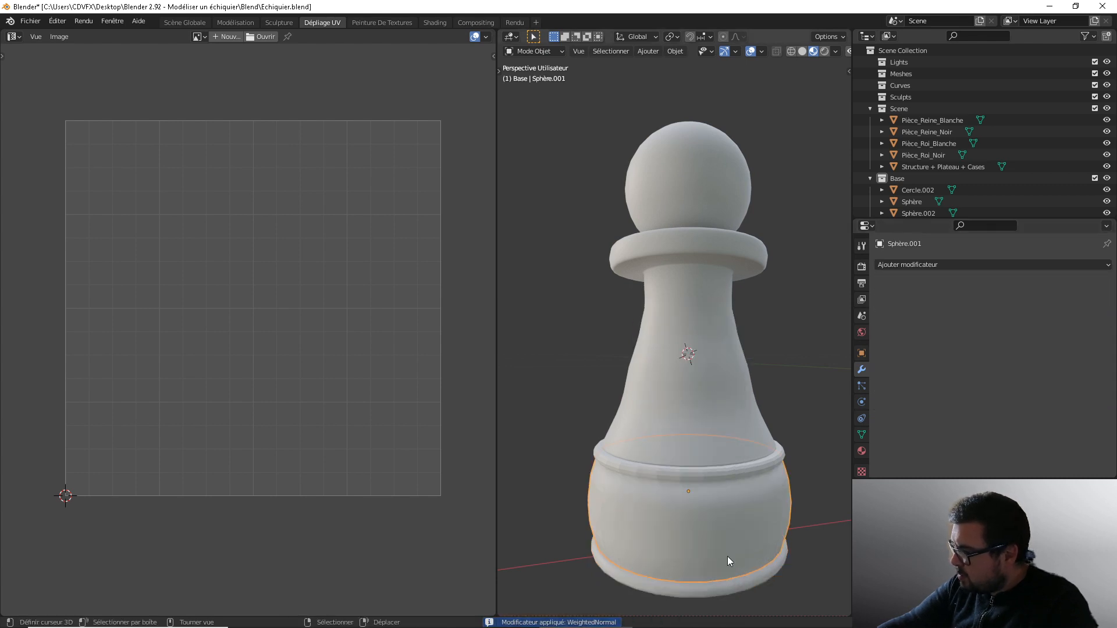
# Step: Isolate the rounded drum and bevel its upper and lower rim edge loops with 2 segments
pyautogui.press('KP_Divide')
pyautogui.press('Tab')
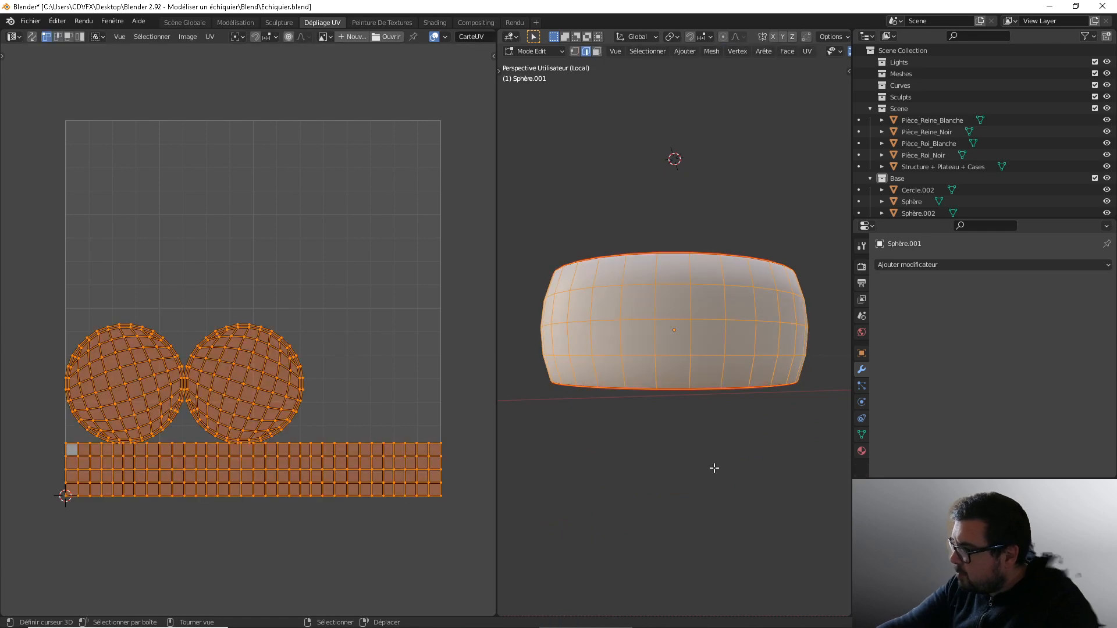
pyautogui.moveTo(714, 468); pyautogui.dragTo(688, 277, button='middle')
pyautogui.hotkey('alt', 'a')
pyautogui.keyDown('alt'); pyautogui.rightClick(669, 350); pyautogui.keyUp('alt')
pyautogui.keyDown('alt'); pyautogui.keyDown('shift'); pyautogui.rightClick(686, 277); pyautogui.keyUp('shift'); pyautogui.keyUp('alt')
pyautogui.hotkey('ctrl', 'b')
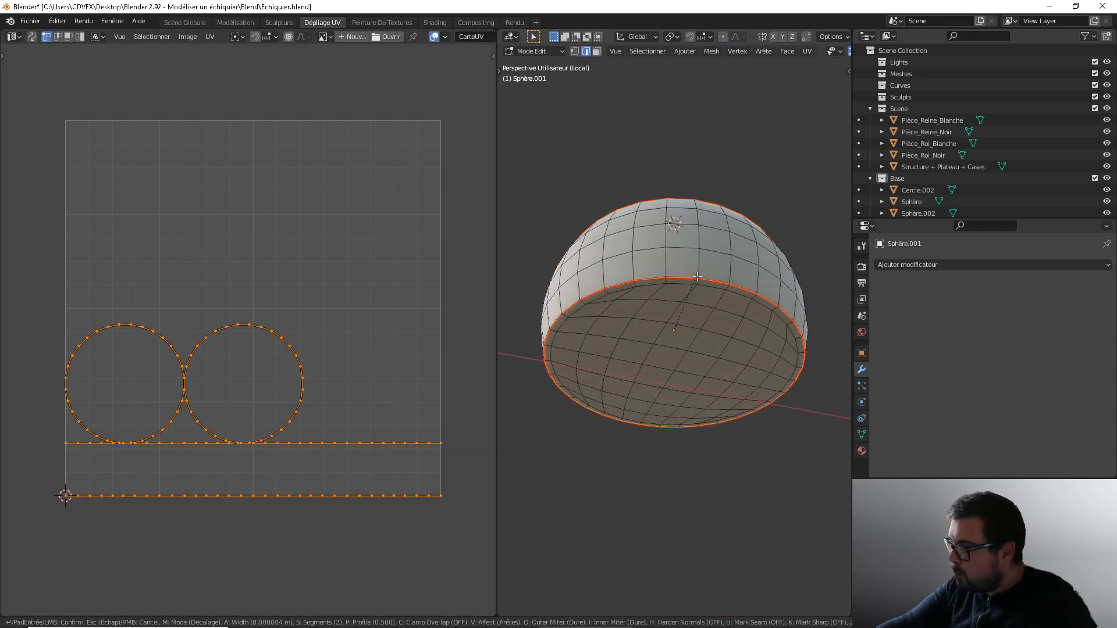
pyautogui.click(738, 274)
pyautogui.press('Tab')
# Step: Add a Weighted Normal modifier to the drum and enable Auto Smooth for its normals with an angle of 89°
pyautogui.click(890, 265)
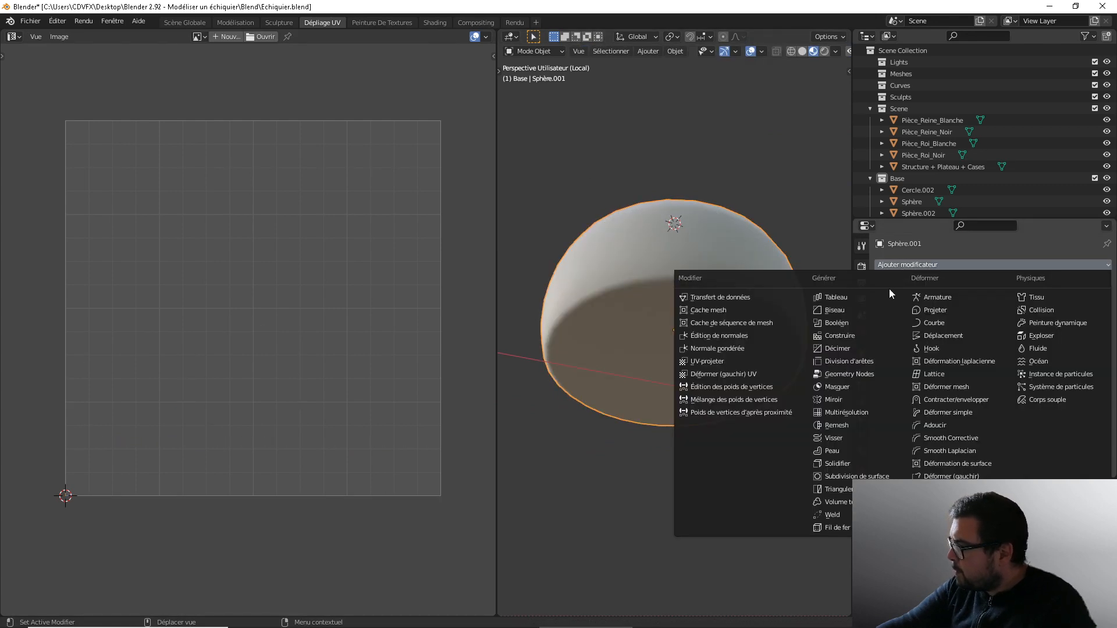
pyautogui.click(736, 349)
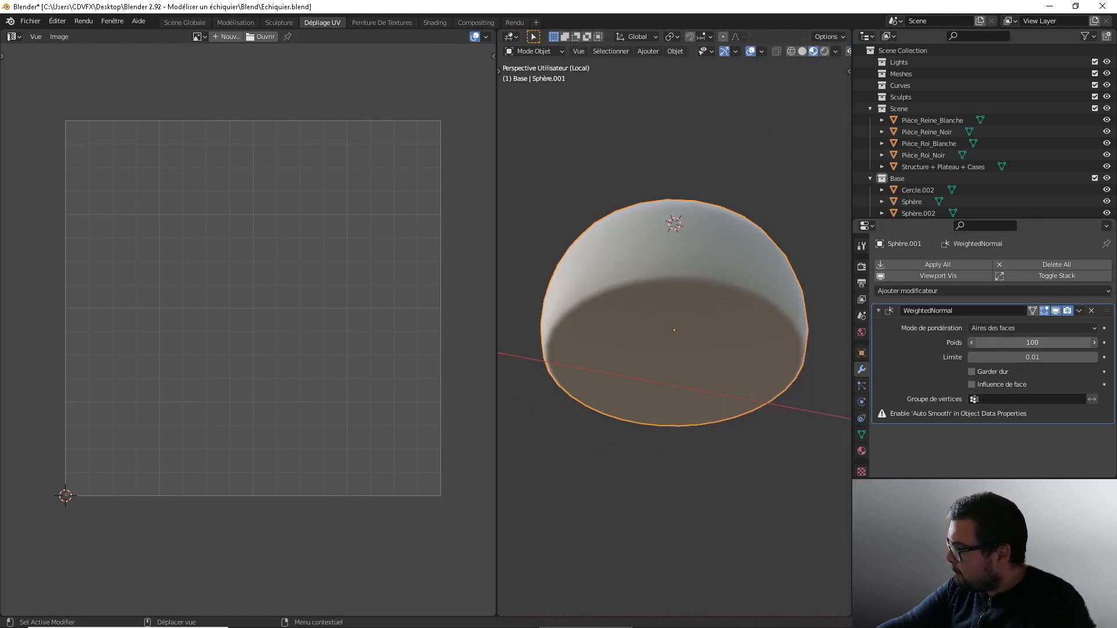
pyautogui.click(861, 434)
pyautogui.scroll(-2, 922, 434)
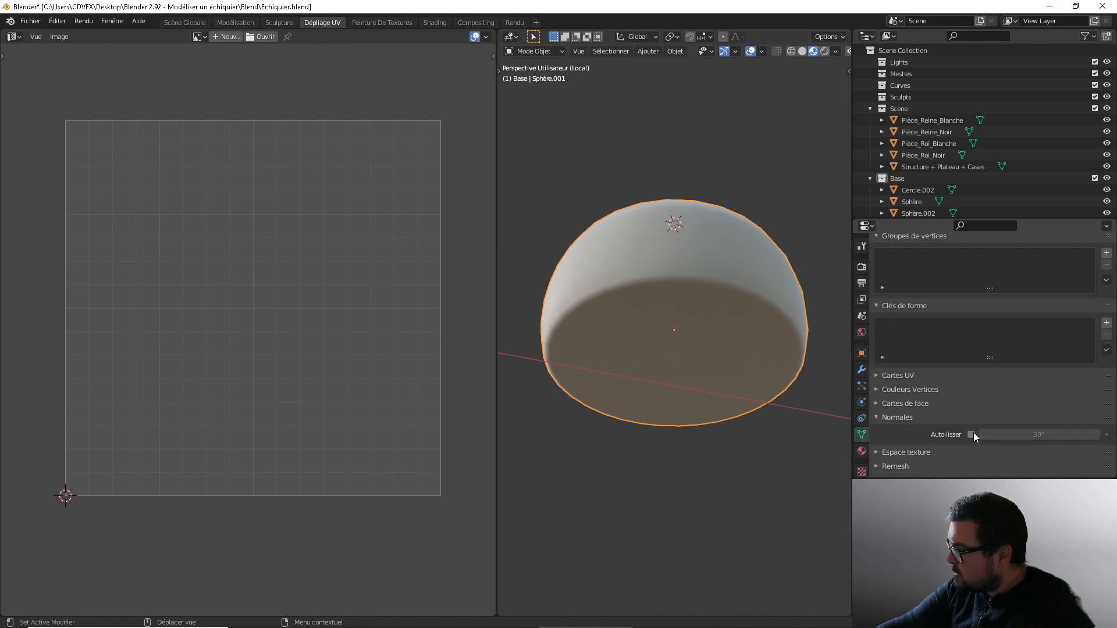
pyautogui.click(971, 434)
pyautogui.click(1036, 434)
pyautogui.write('89')
pyautogui.press('Return')
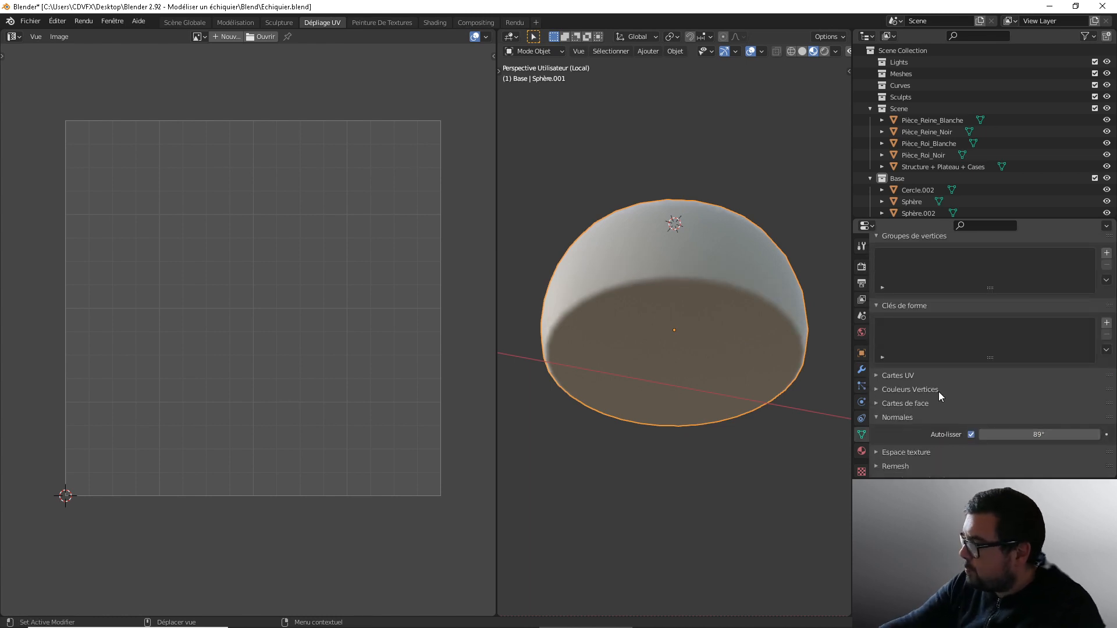
# Step: Apply the drum's Weighted Normal modifier and exit the isolated view
pyautogui.click(861, 369)
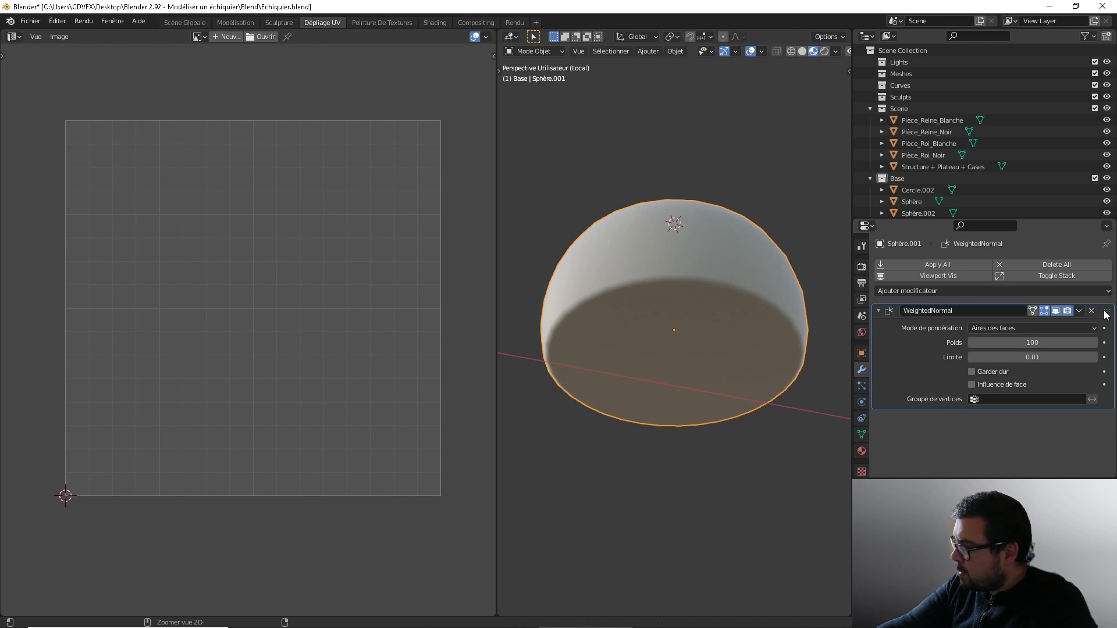
pyautogui.hotkey('ctrl', 'a')
pyautogui.press('KP_Divide')
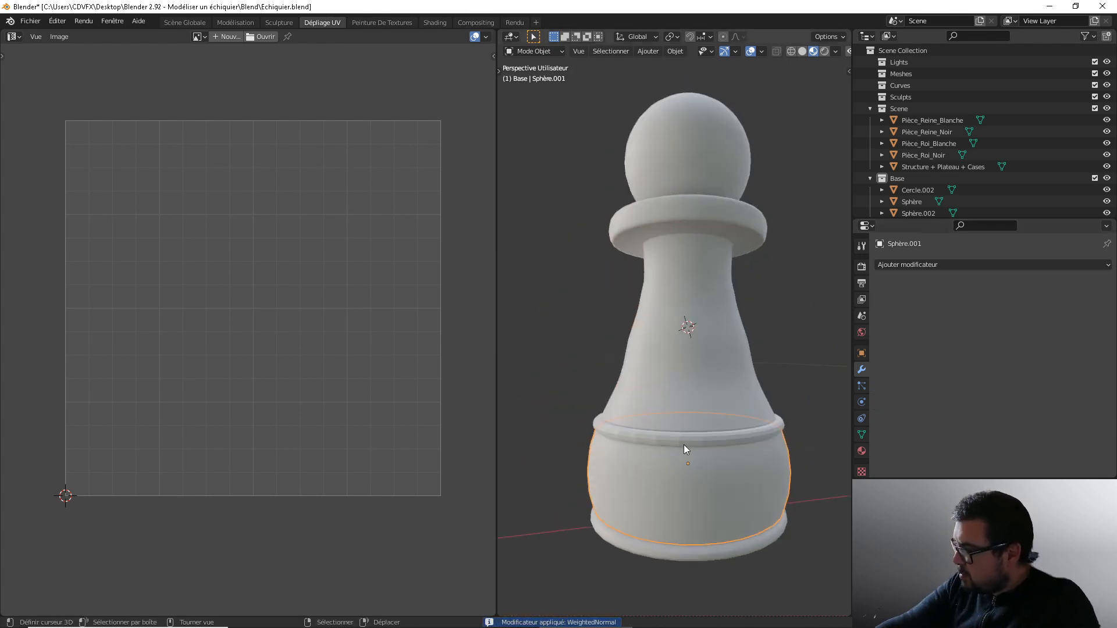
# Step: Shade the thin ring above the drum smooth and set its Auto Smooth angle to 89°
pyautogui.click(690, 444)
pyautogui.rightClick(690, 442)
pyautogui.click(636, 326)
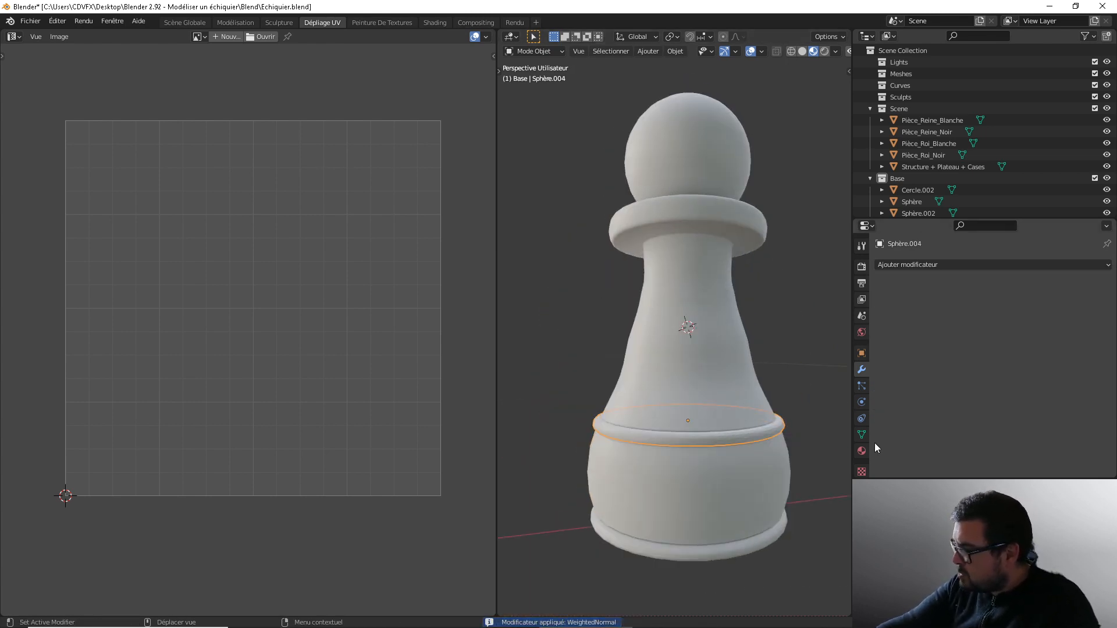
pyautogui.click(862, 435)
pyautogui.scroll(-4, 930, 436)
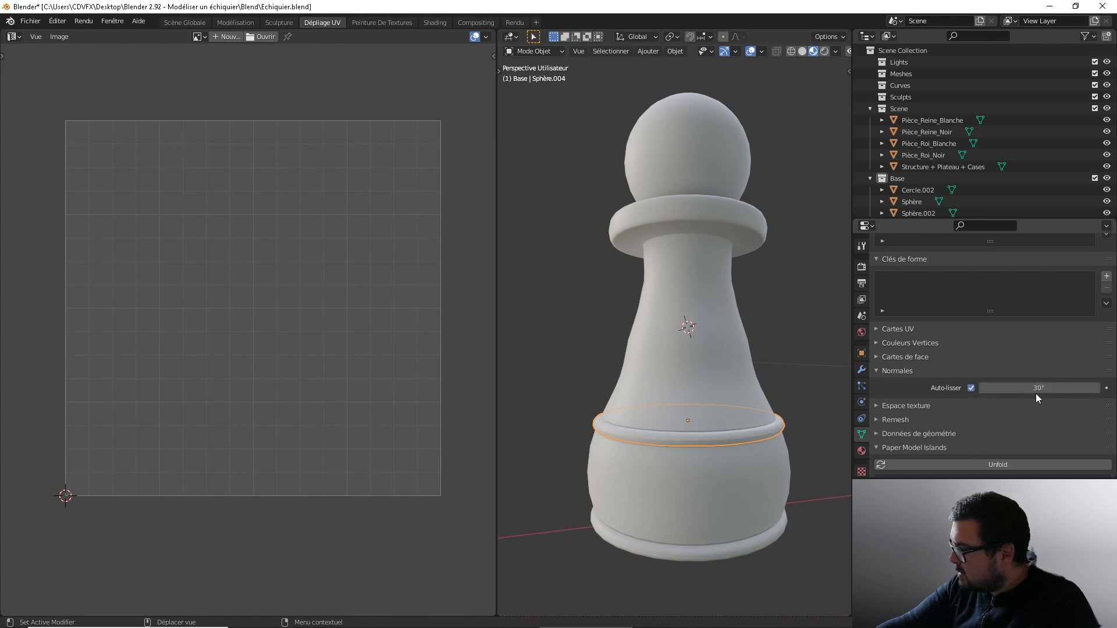
pyautogui.moveTo(1036, 391); pyautogui.dragTo(1093, 391)
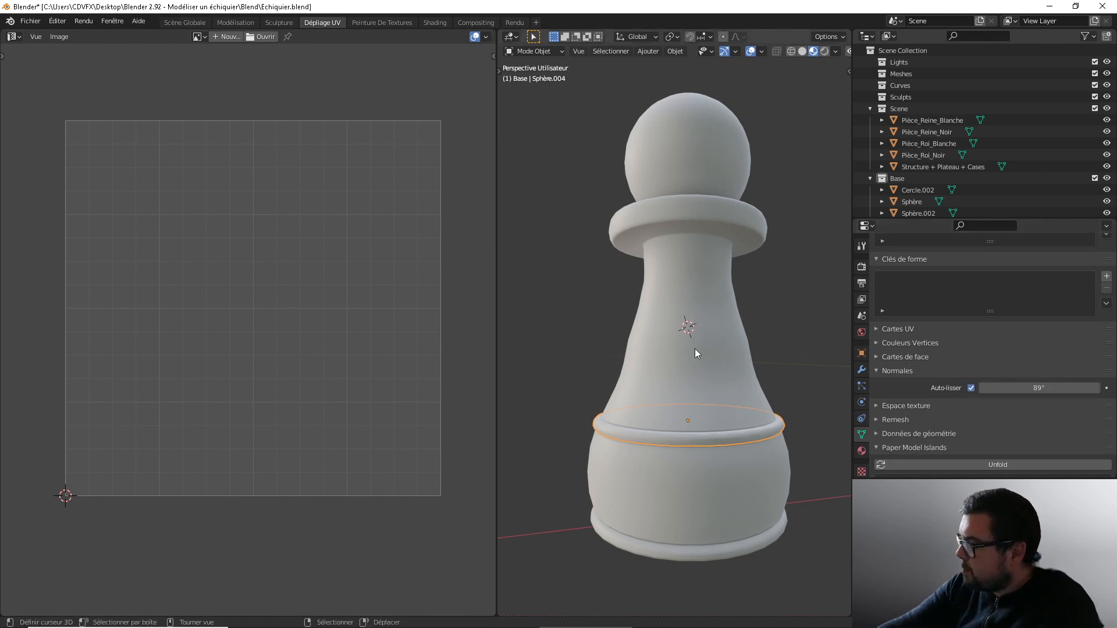
# Step: Add a Weighted Normal modifier to the thin ring and apply it
pyautogui.click(862, 370)
pyautogui.click(943, 265)
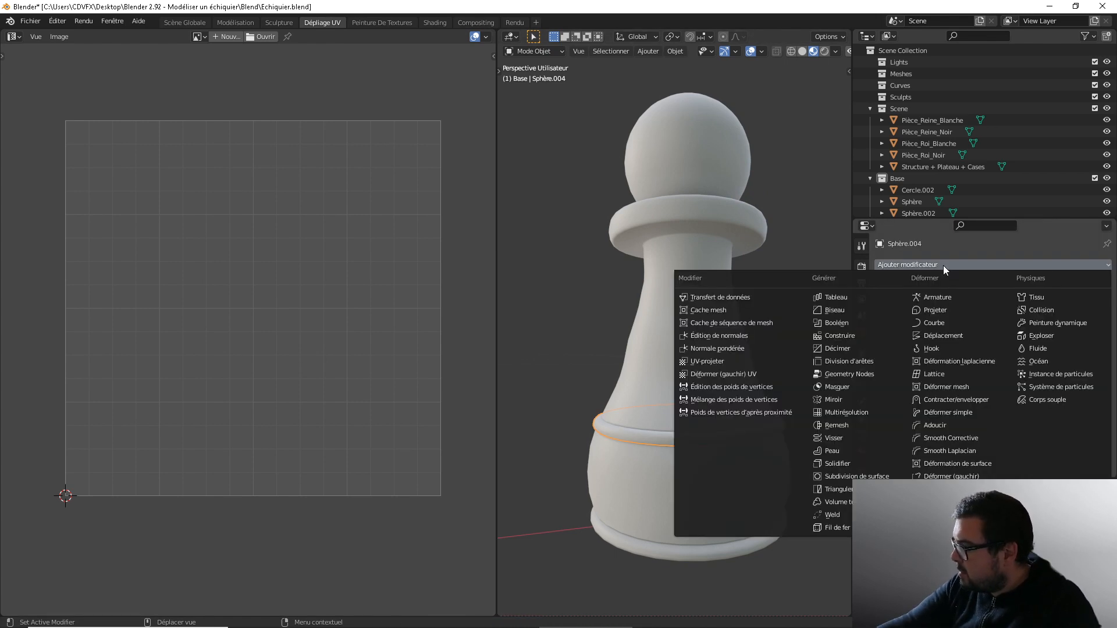
pyautogui.click(743, 348)
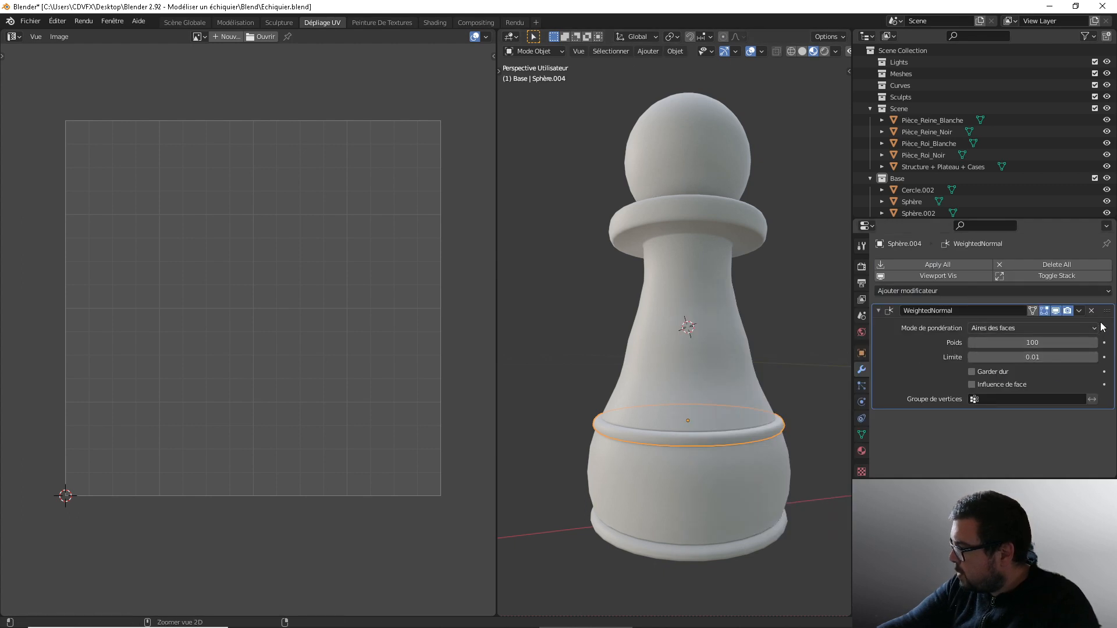
pyautogui.hotkey('ctrl', 'a')
# Step: Join the pawn's body, thin ring and drum with the bottom disc into a single object
pyautogui.click(713, 365)
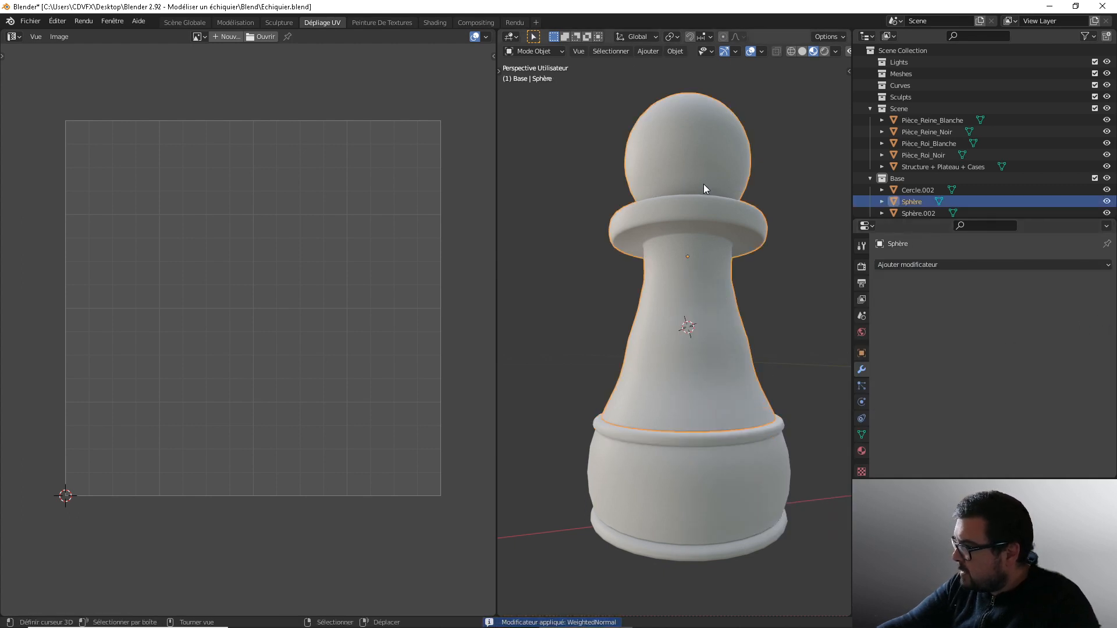
pyautogui.click(750, 463)
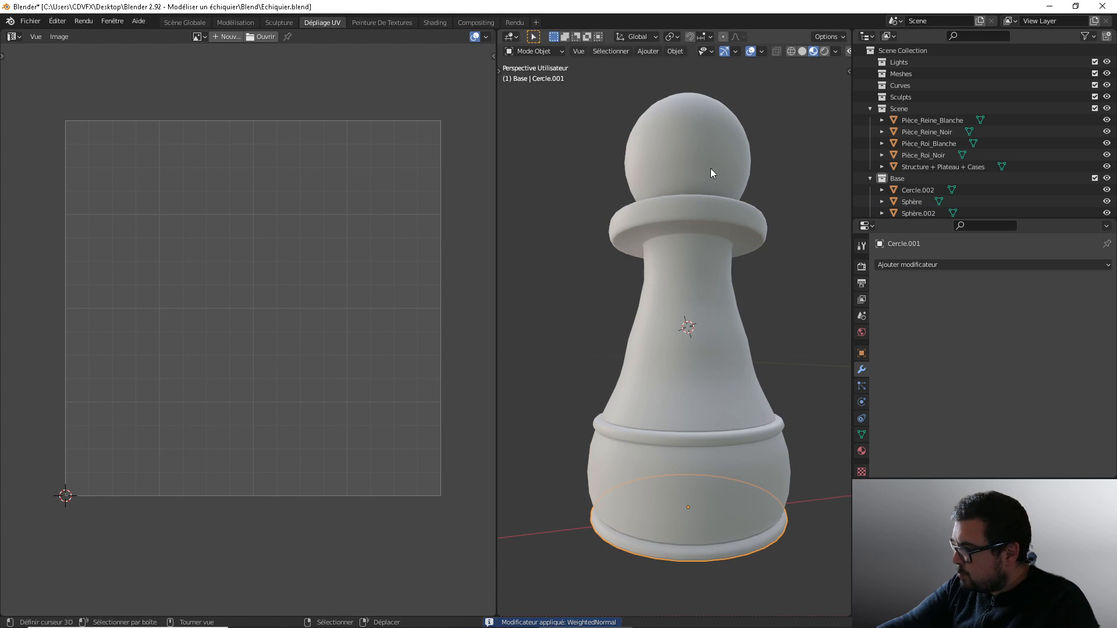
pyautogui.click(711, 169)
pyautogui.keyDown('shift'); pyautogui.click(718, 435); pyautogui.keyUp('shift')
pyautogui.keyDown('shift'); pyautogui.click(742, 478); pyautogui.keyUp('shift')
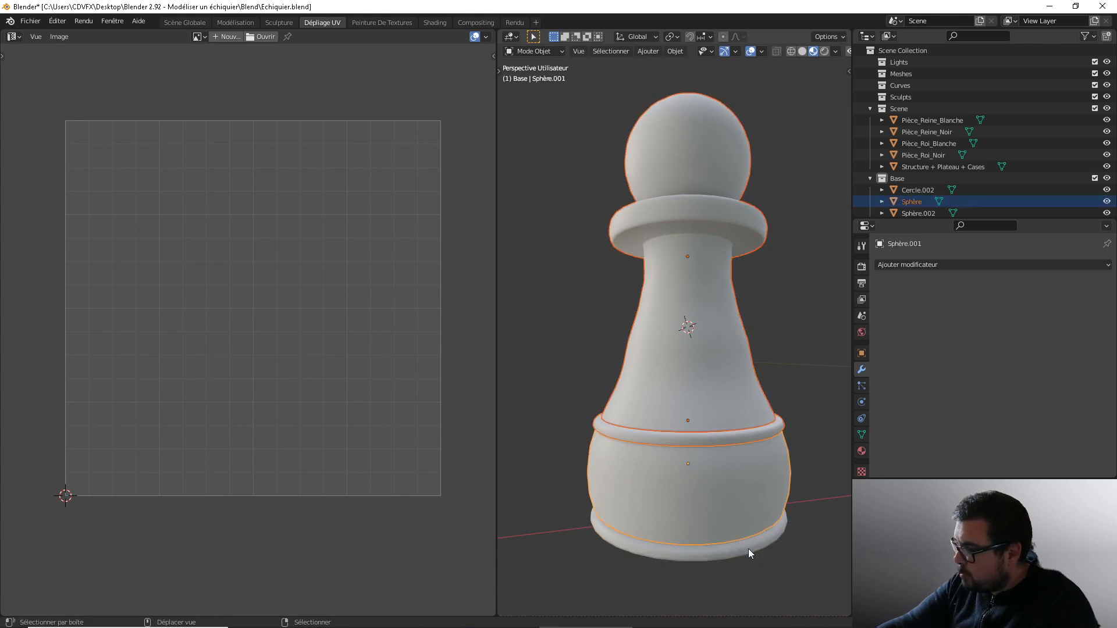
pyautogui.keyDown('shift'); pyautogui.click(749, 548); pyautogui.keyUp('shift')
pyautogui.hotkey('ctrl', 'j')
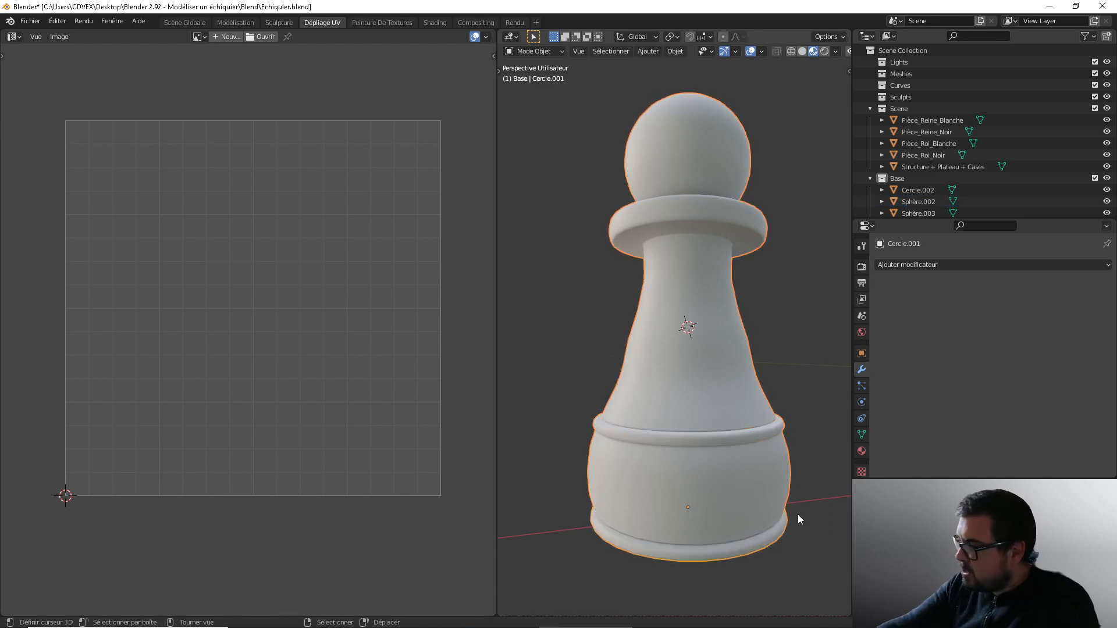
# Step: Apply the joined pawn's rotation and scale, and set its origin to the 3D cursor
pyautogui.press('q')
pyautogui.click(708, 459)
pyautogui.press('q')
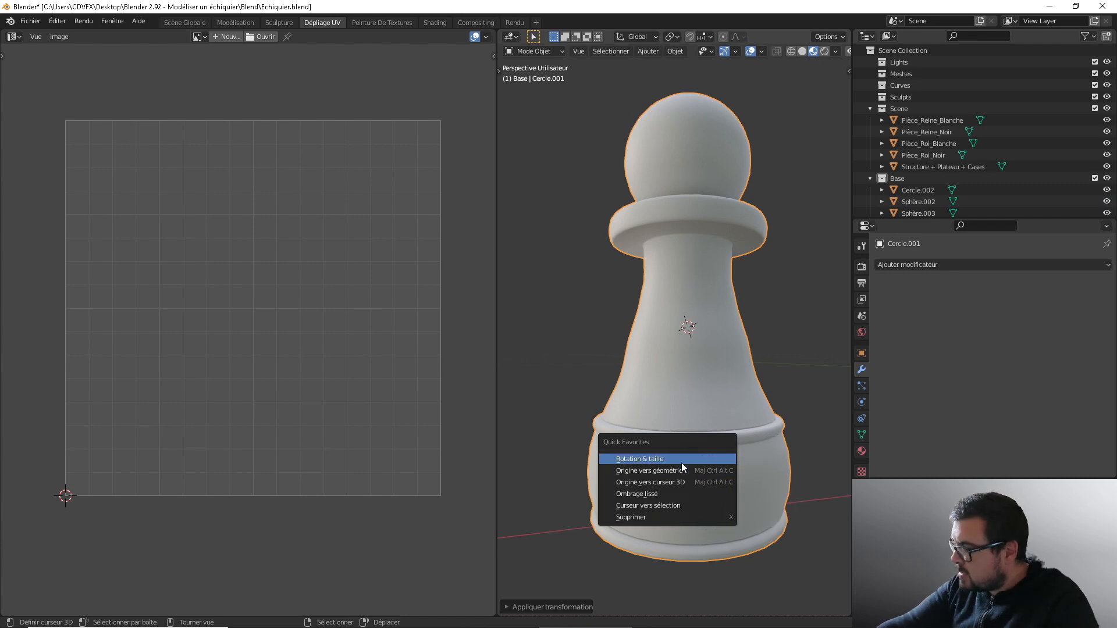
pyautogui.click(655, 481)
# Step: Snap the 3D cursor to the four selected central faces on the underside of the pawn's base
pyautogui.scroll(5, 721, 411)
pyautogui.press('Tab')
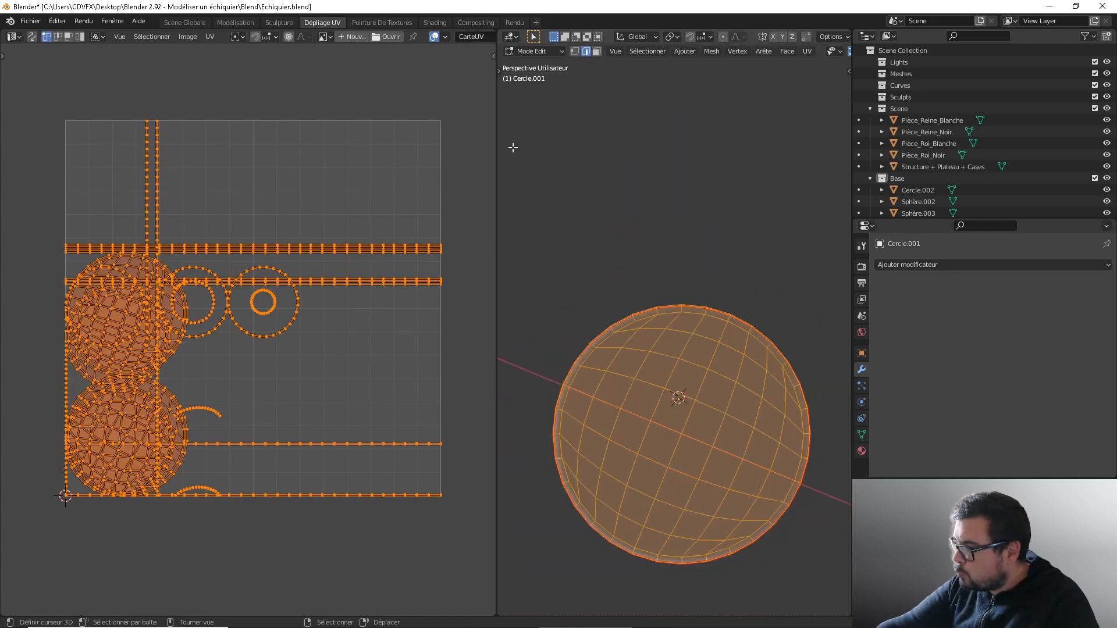
pyautogui.click(596, 52)
pyautogui.click(677, 425)
pyautogui.keyDown('shift'); pyautogui.click(702, 428); pyautogui.keyUp('shift')
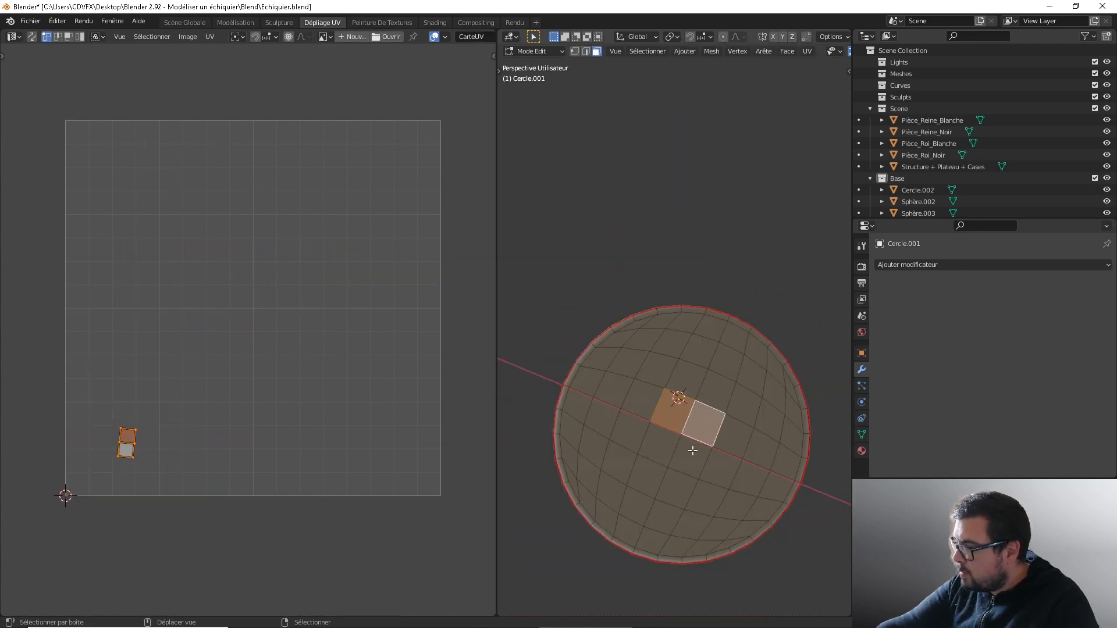
pyautogui.keyDown('shift'); pyautogui.rightClick(693, 451); pyautogui.keyUp('shift')
pyautogui.keyDown('shift'); pyautogui.rightClick(661, 444); pyautogui.keyUp('shift')
pyautogui.hotkey('shift', 's')
pyautogui.click(711, 428)
# Step: Set the joined pawn's origin to the 3D cursor at the centre of its base
pyautogui.press('Tab')
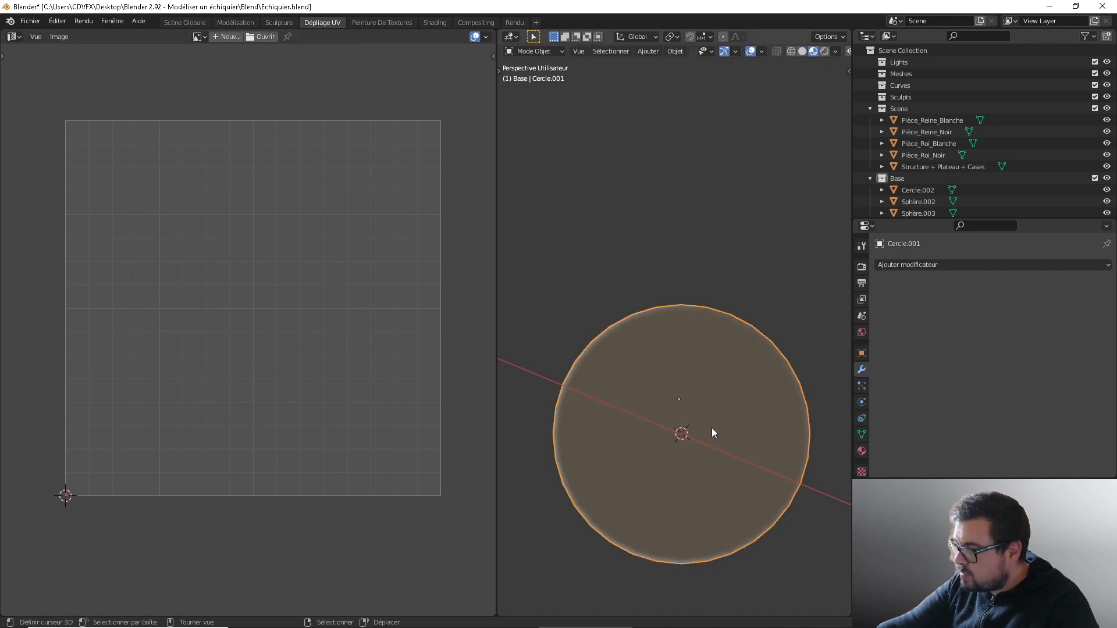
pyautogui.hotkey('ctrl', 'alt', 'shift', 'c')
pyautogui.click(678, 440)
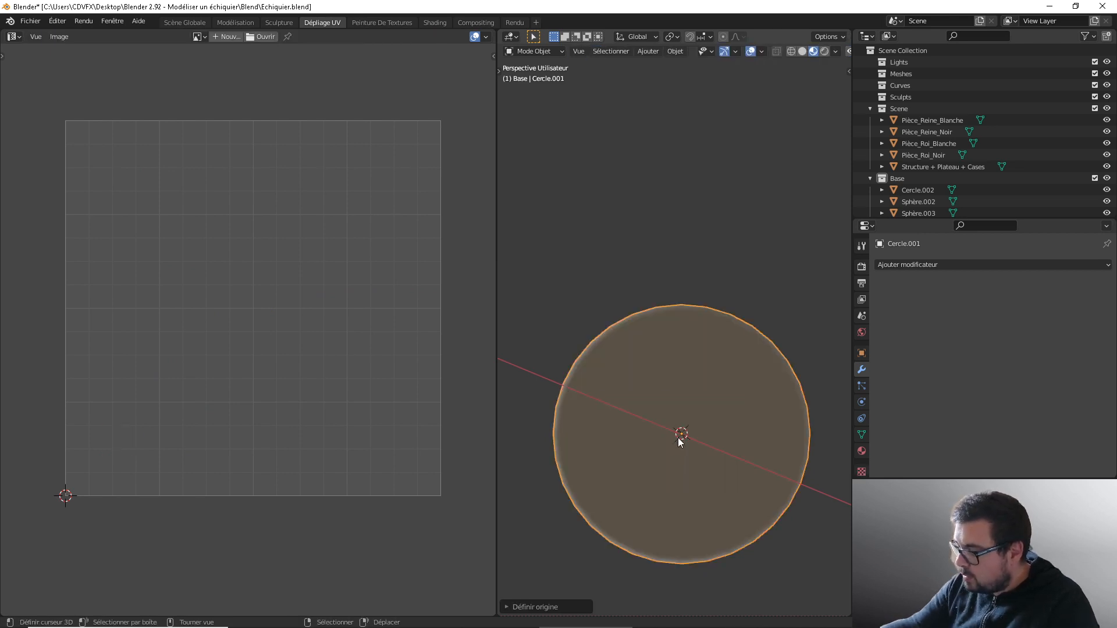
pyautogui.press('KP_7')
pyautogui.moveTo(664, 429); pyautogui.dragTo(672, 372, button='middle')
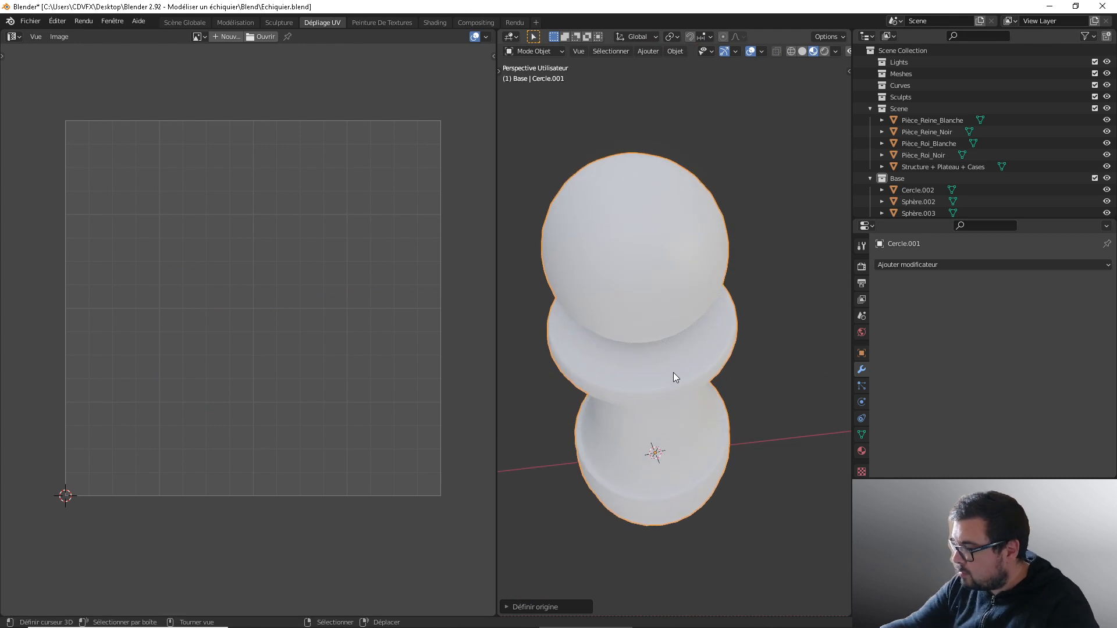
# Step: Rename the joined pawn object Pièce_Pion_Blanc
pyautogui.press('KP_1')
pyautogui.scroll(-3, 976, 108)
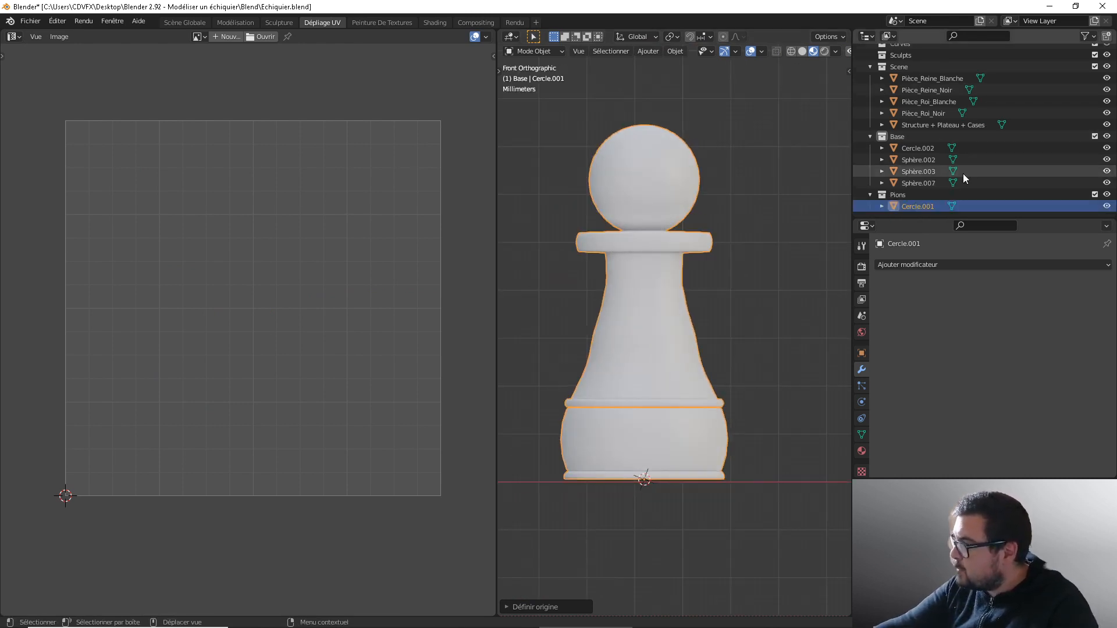
pyautogui.doubleClick(922, 205)
pyautogui.write('P')
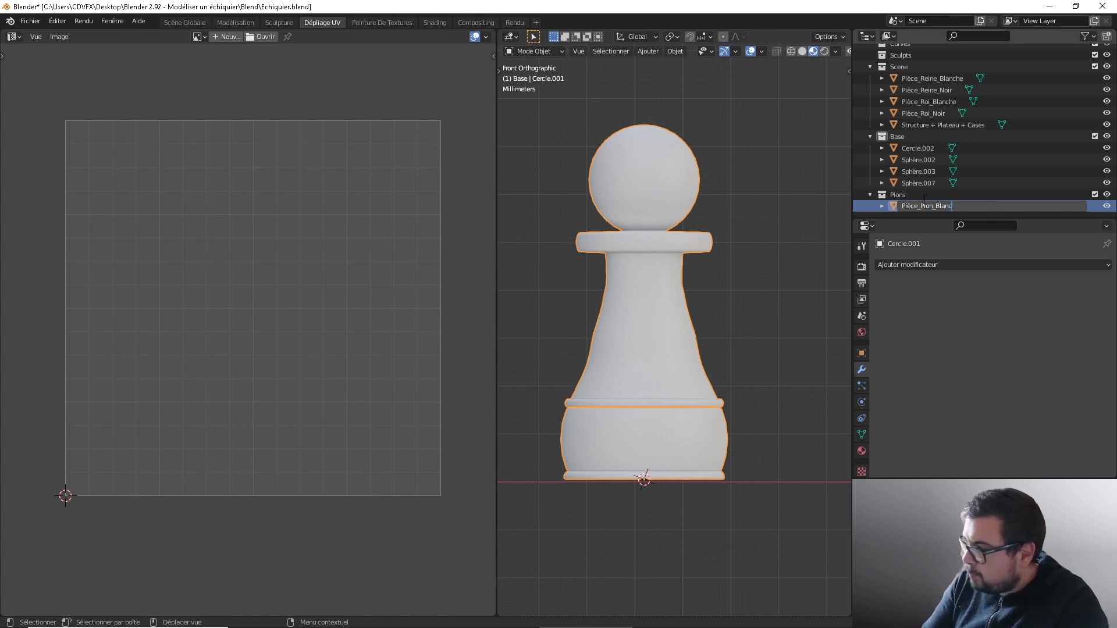
pyautogui.write('ièce_Pion_Blanc')
pyautogui.press('Return')
# Step: Duplicate the white pawn and offset the copy 0.1 m along the global X axis
pyautogui.scroll(-4, 805, 287)
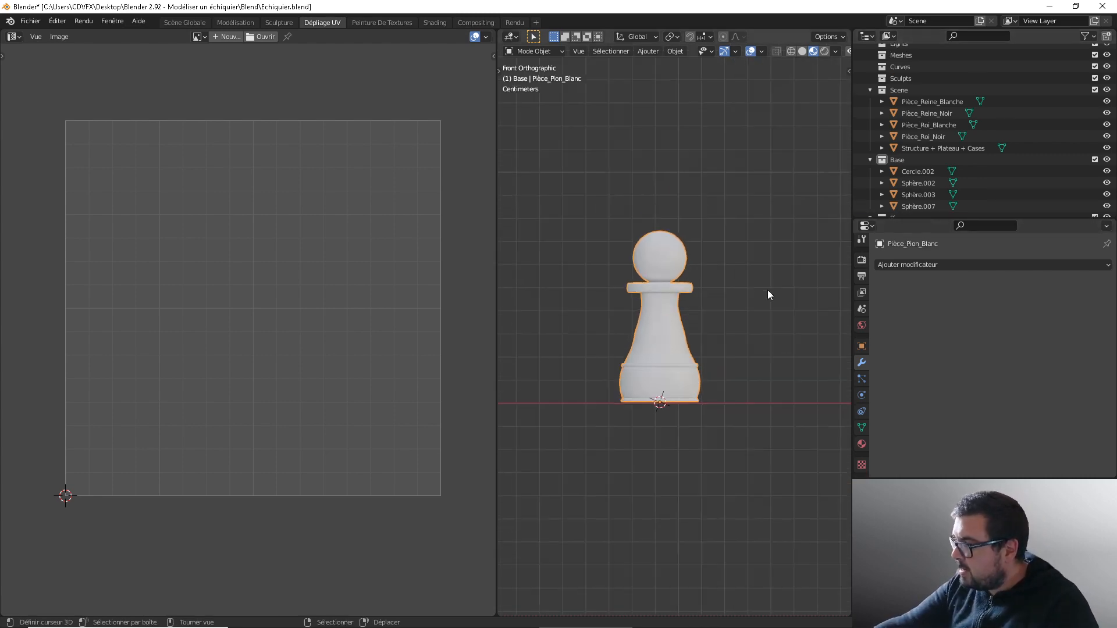
pyautogui.keyDown('ctrl'); pyautogui.scroll(-3, 745, 282); pyautogui.keyUp('ctrl')
pyautogui.hotkey('shift', 'd')
pyautogui.write('x')
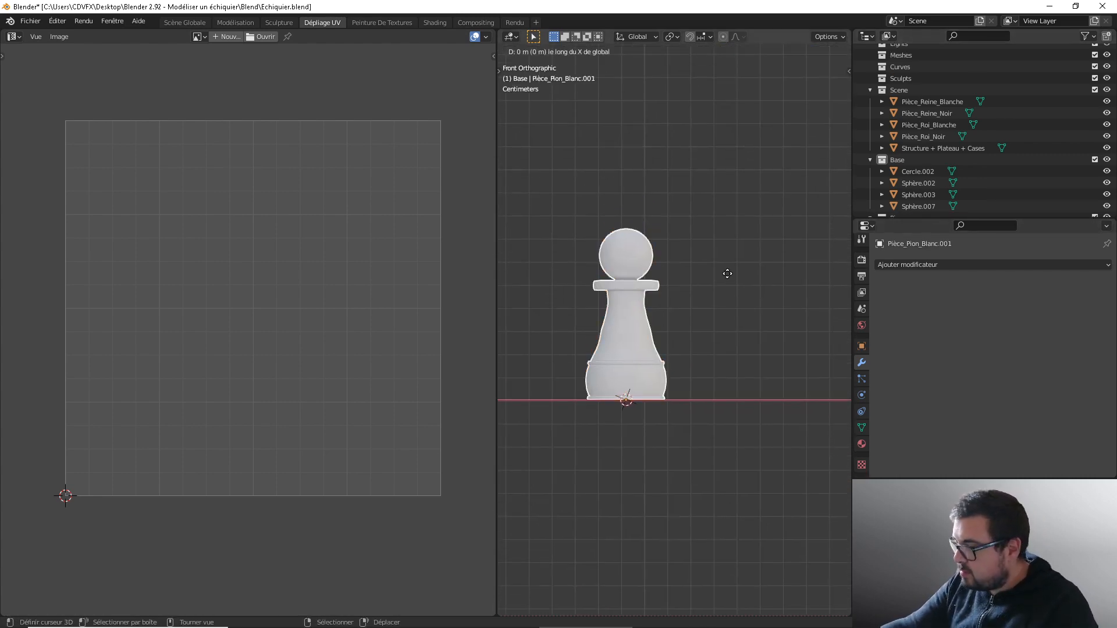
pyautogui.write('0.01')
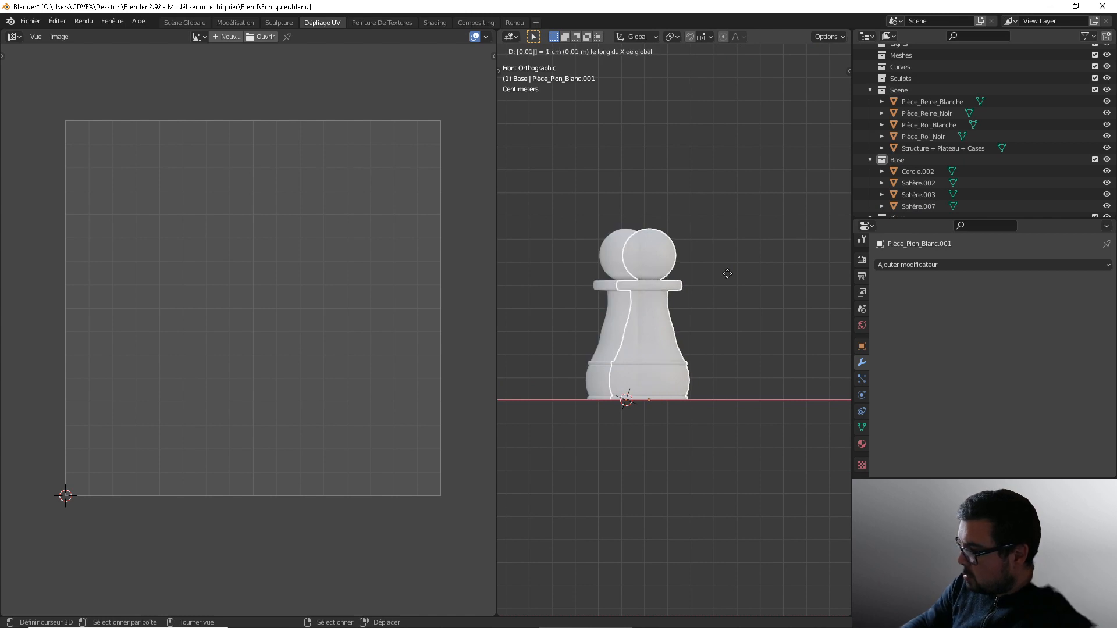
pyautogui.press('BackSpace')
pyautogui.press('BackSpace')
pyautogui.press('BackSpace')
pyautogui.write('0.1')
pyautogui.press('Return')
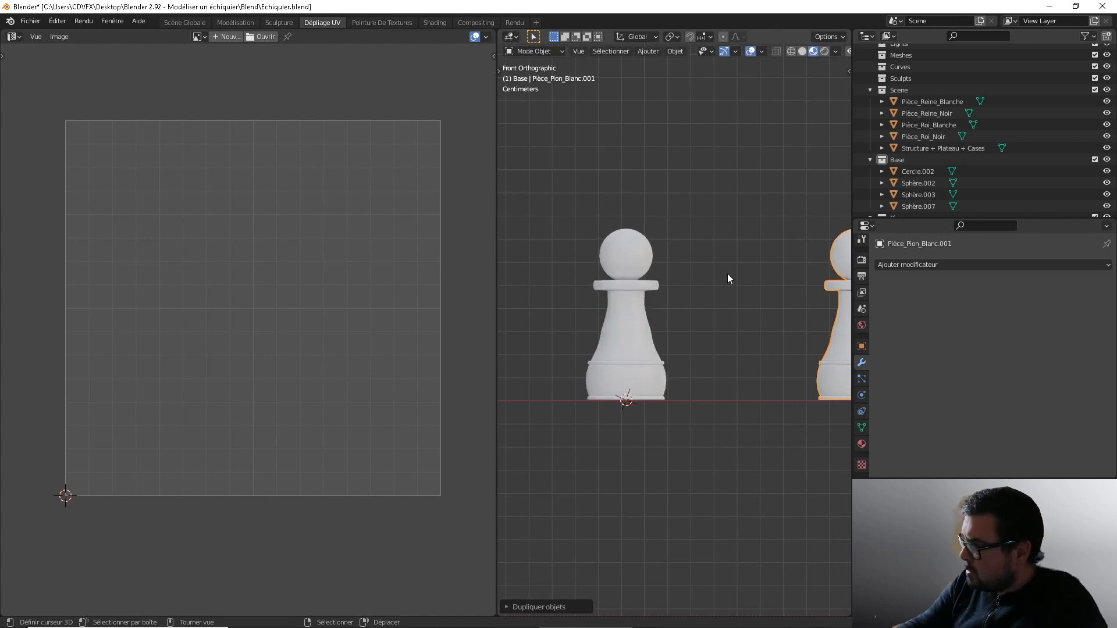
# Step: Rename the duplicated pawn Pièce_Pion_Noir
pyautogui.scroll(1, 727, 274)
pyautogui.scroll(-3, 929, 201)
pyautogui.doubleClick(950, 206)
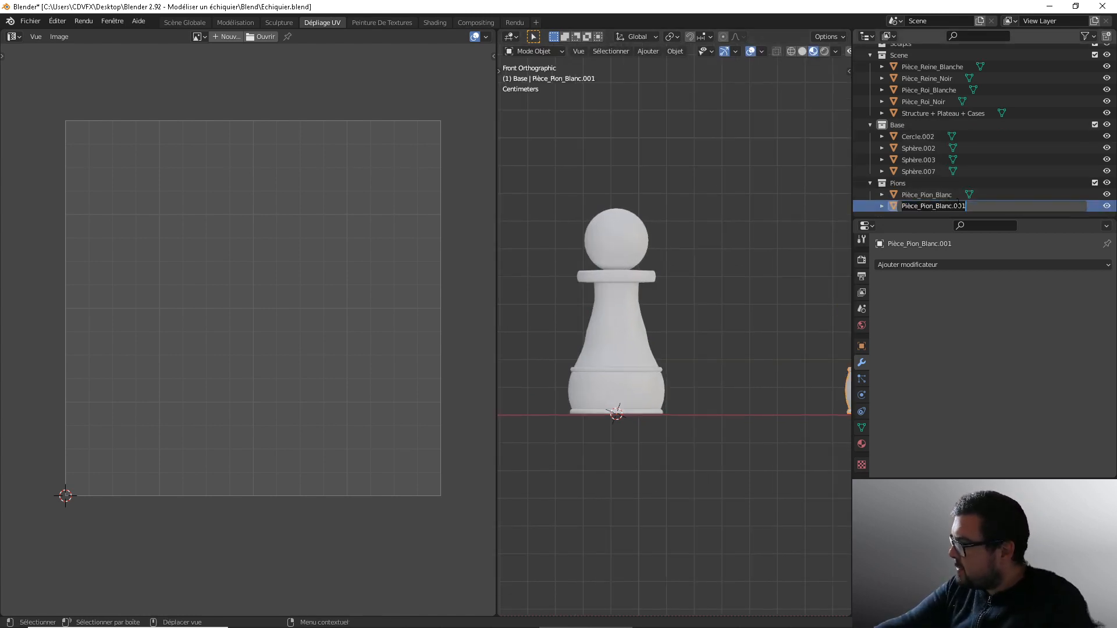
pyautogui.click(942, 208)
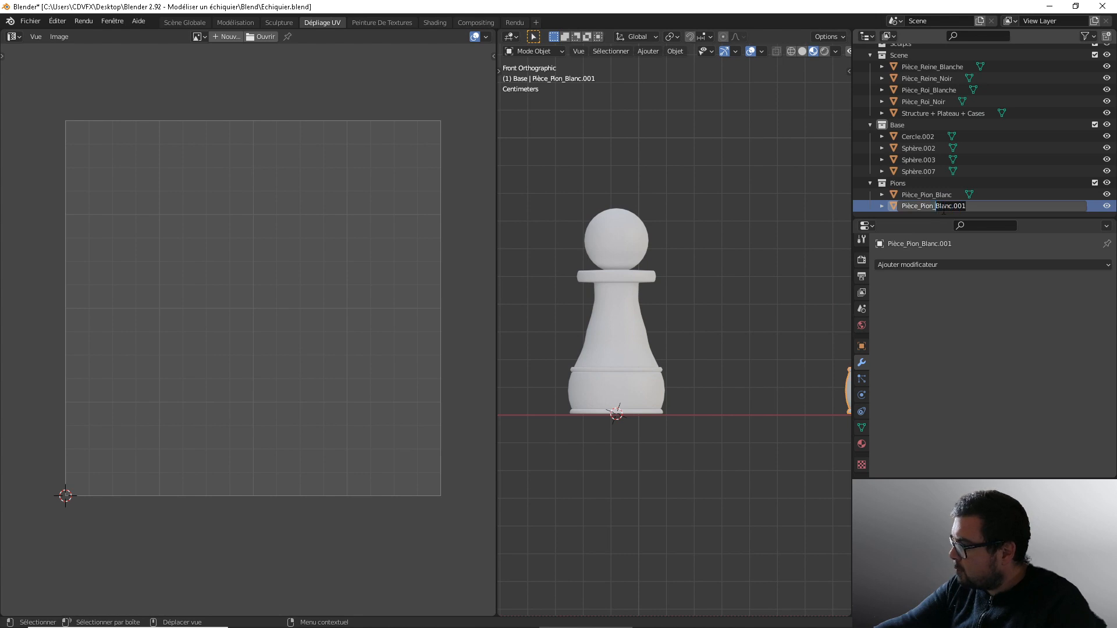
pyautogui.hotkey('shift', 'End')
pyautogui.write('N')
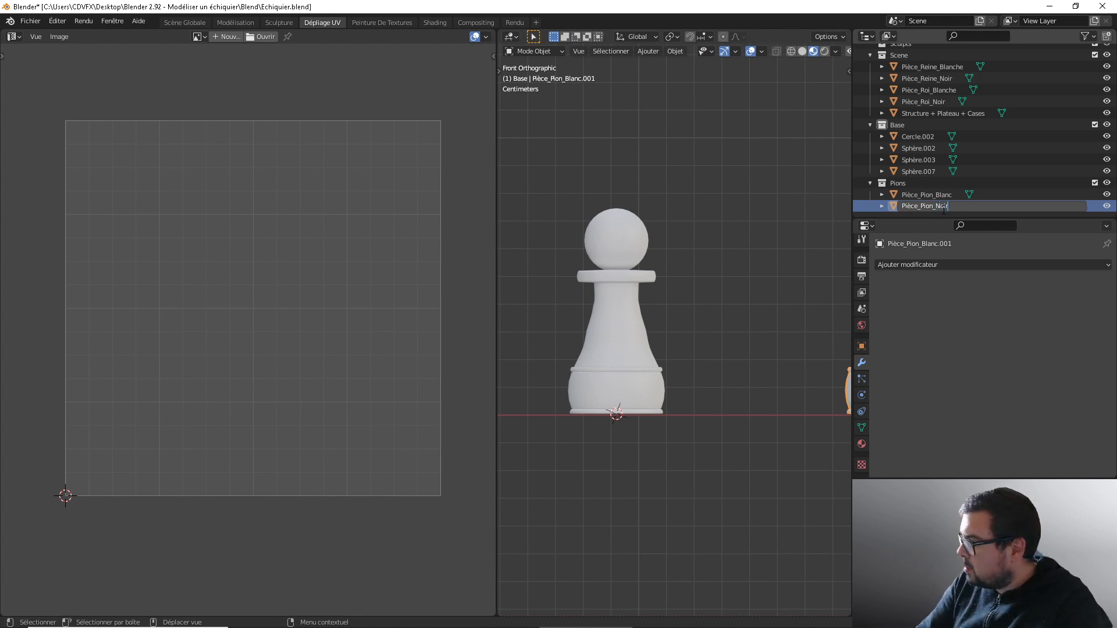
pyautogui.write('oire')
pyautogui.press('BackSpace')
pyautogui.press('Return')
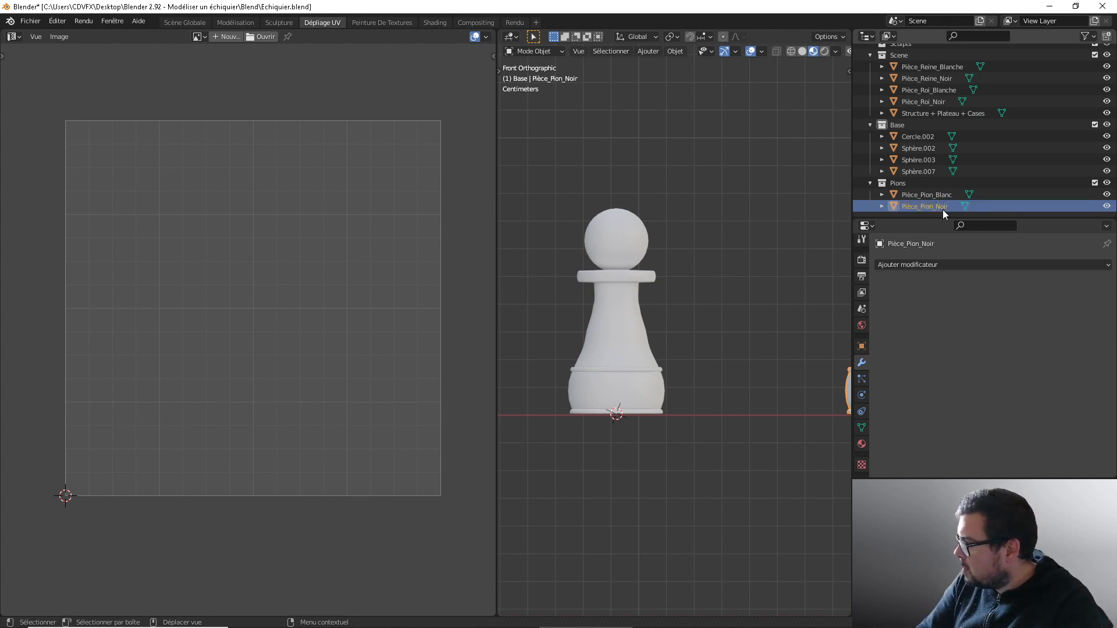
# Step: Select the whole mesh of Pièce_Pion_Blanc in Edit Mode and pack all its overlapping UV islands into the UV square
pyautogui.scroll(-3, 802, 245)
pyautogui.click(640, 289)
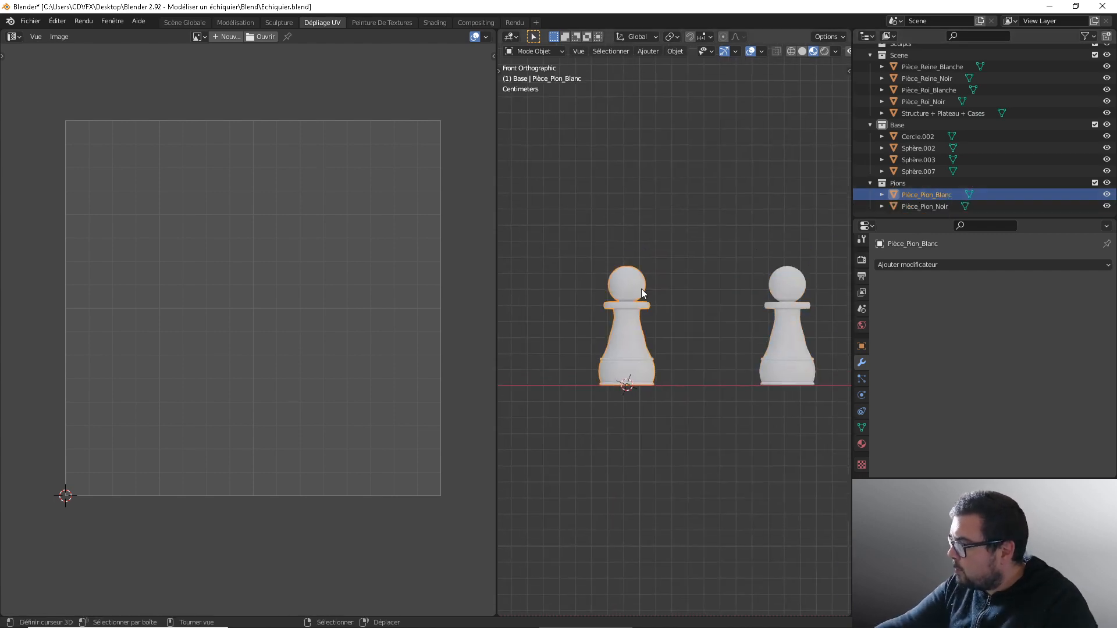
pyautogui.press('Tab')
pyautogui.press('a')
pyautogui.click(683, 239)
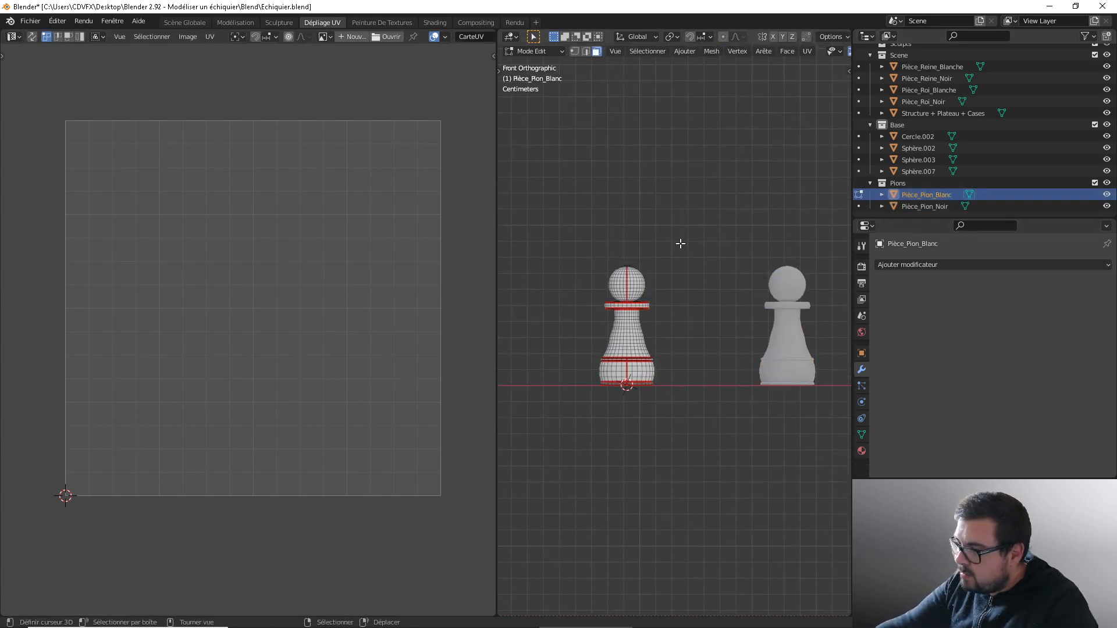
pyautogui.press('a')
pyautogui.click(662, 173)
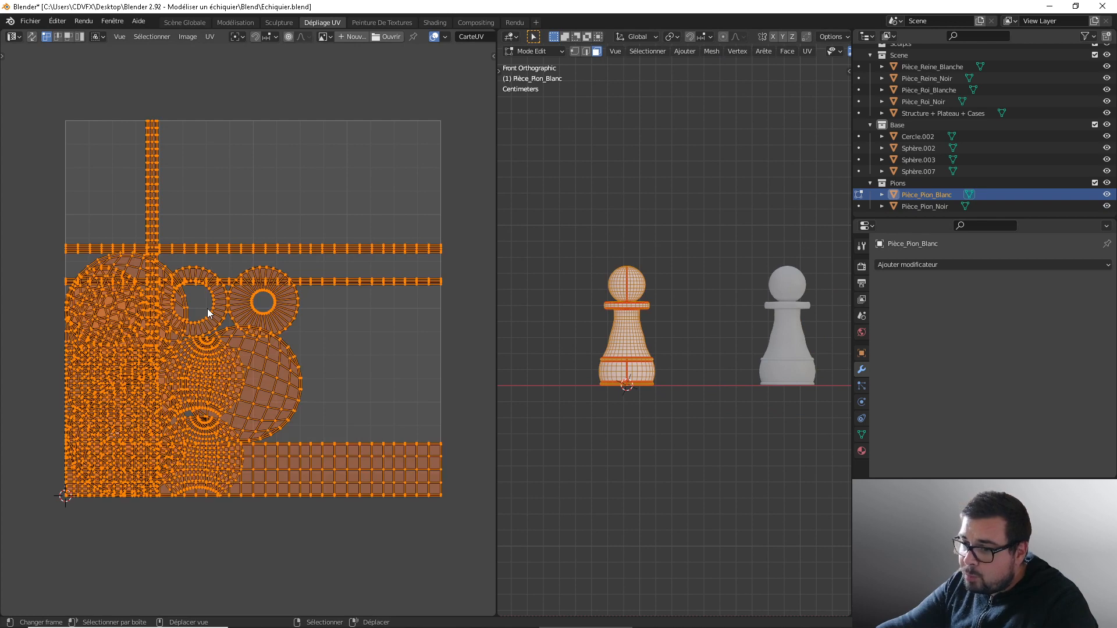
pyautogui.hotkey('ctrl', 'a')
pyautogui.hotkey('ctrl', 'p')
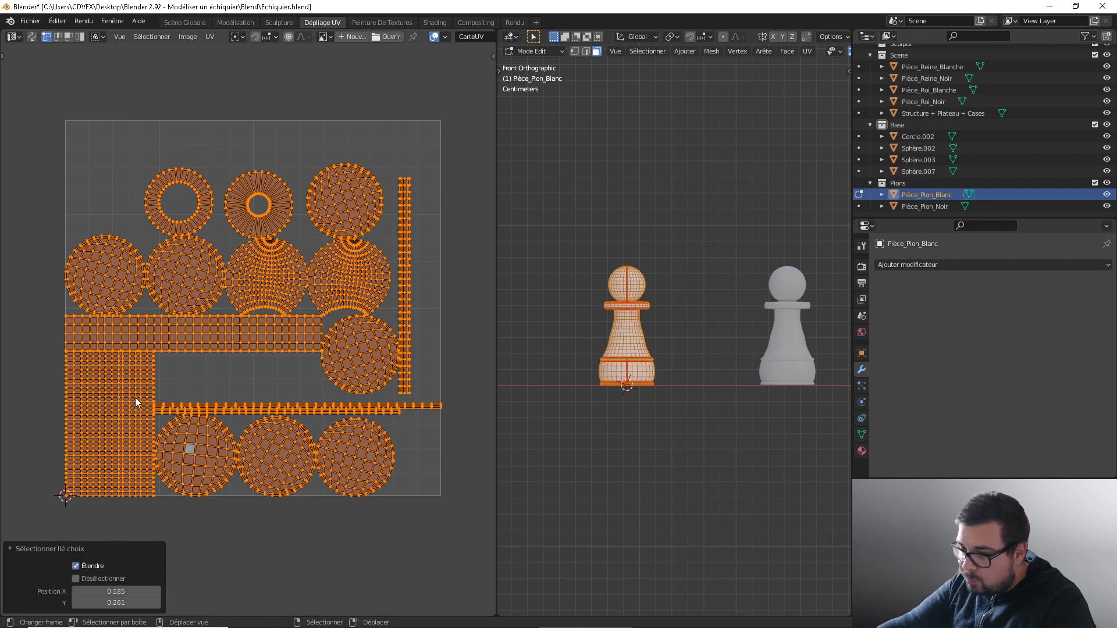
# Step: Rotate the large rectangular UV island by 90° and repack all islands
pyautogui.hotkey('alt', 'a')
pyautogui.write('l')
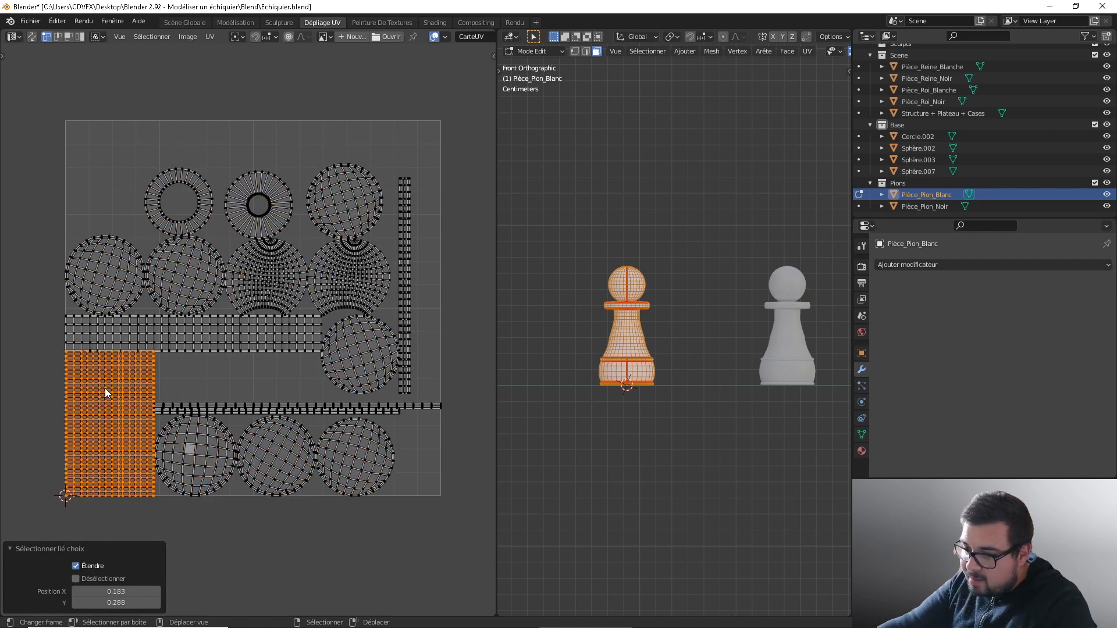
pyautogui.write('r90')
pyautogui.press('Return')
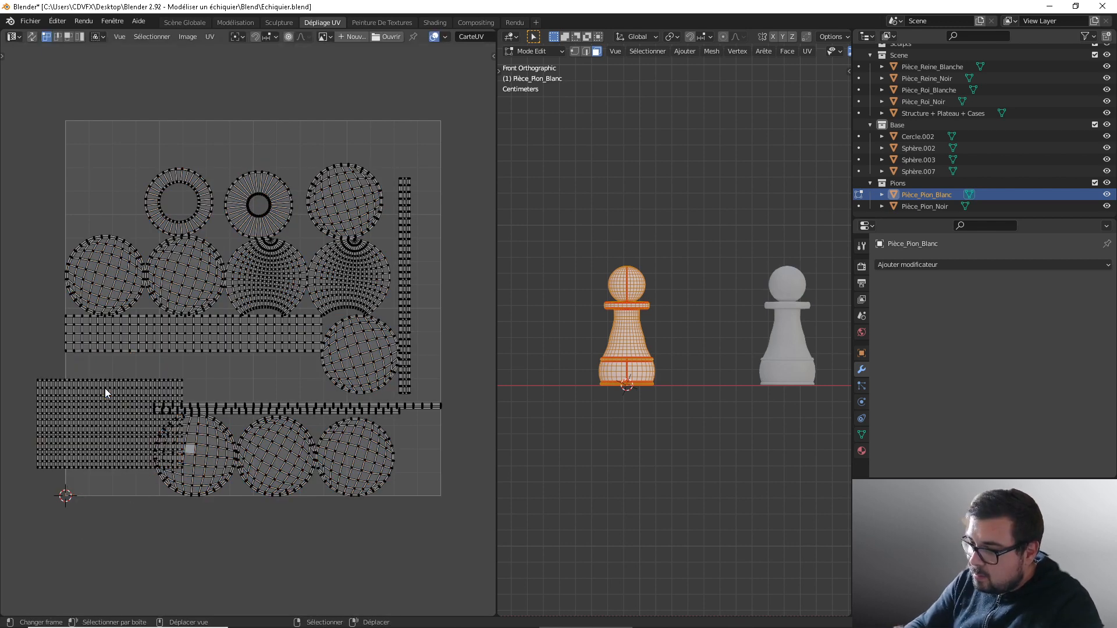
pyautogui.press('a')
pyautogui.hotkey('ctrl', 'p')
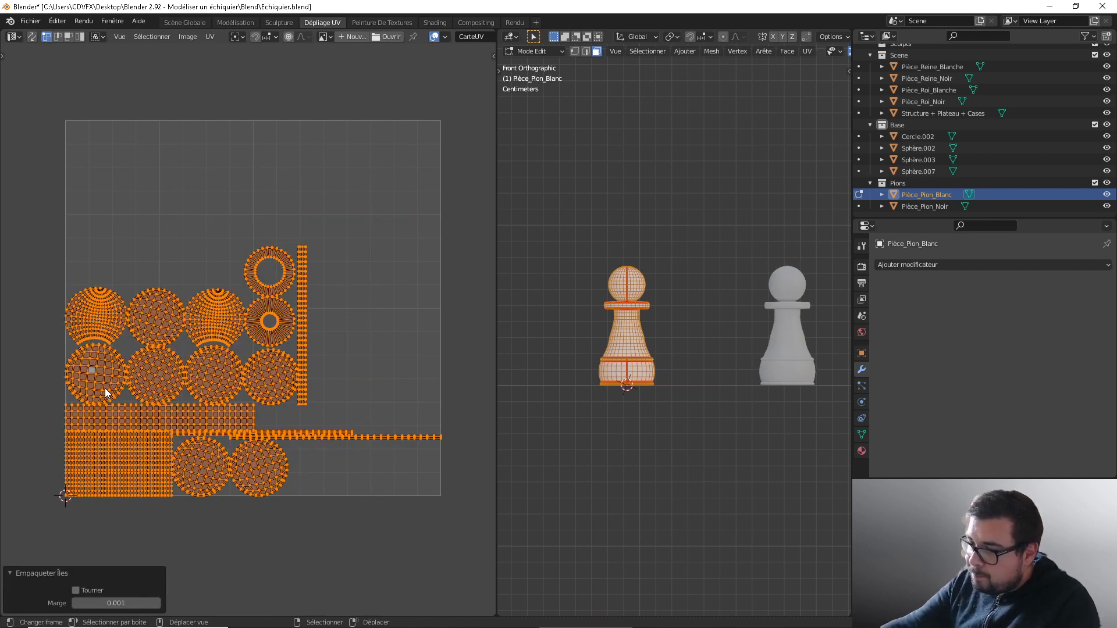
# Step: Rotate the narrow vertical strip UV island by 90° and pack all the islands again
pyautogui.hotkey('alt', 'a')
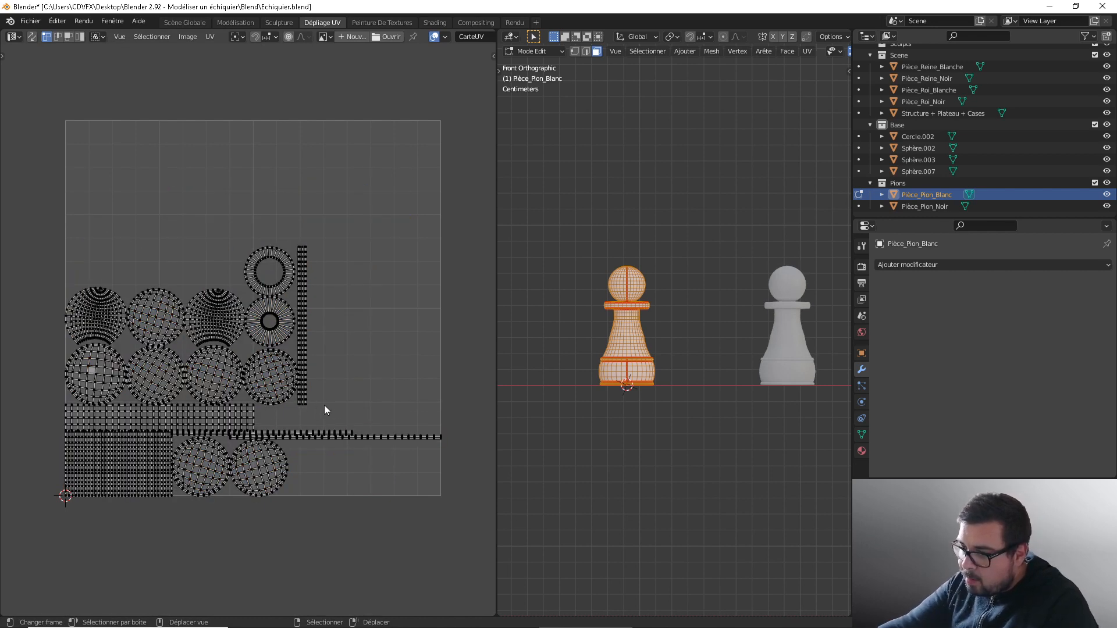
pyautogui.write('lr90')
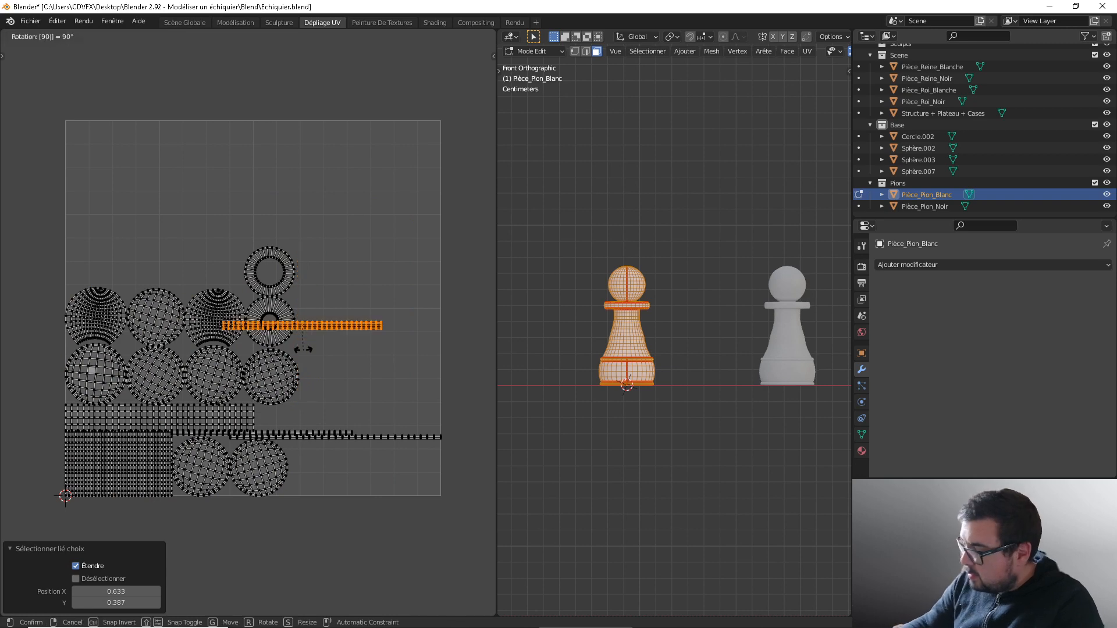
pyautogui.press('Return')
pyautogui.hotkey('alt', 'a')
pyautogui.press('a')
pyautogui.hotkey('ctrl', 'p')
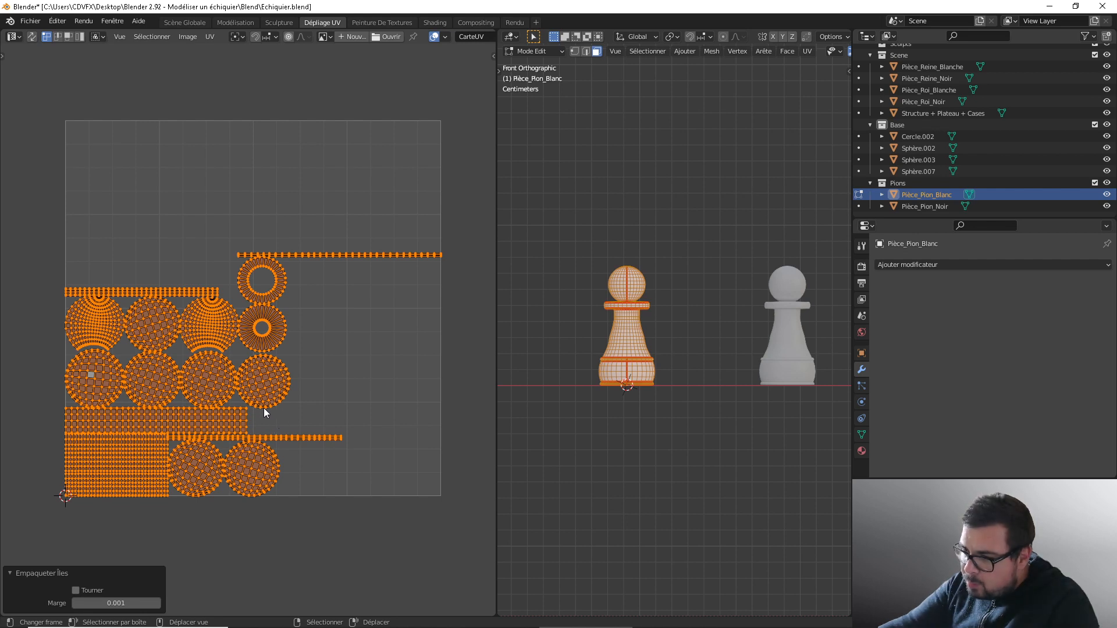
# Step: Apply the white pawn's rotation and scale in Object Mode, and set its origin to geometry
pyautogui.press('Tab')
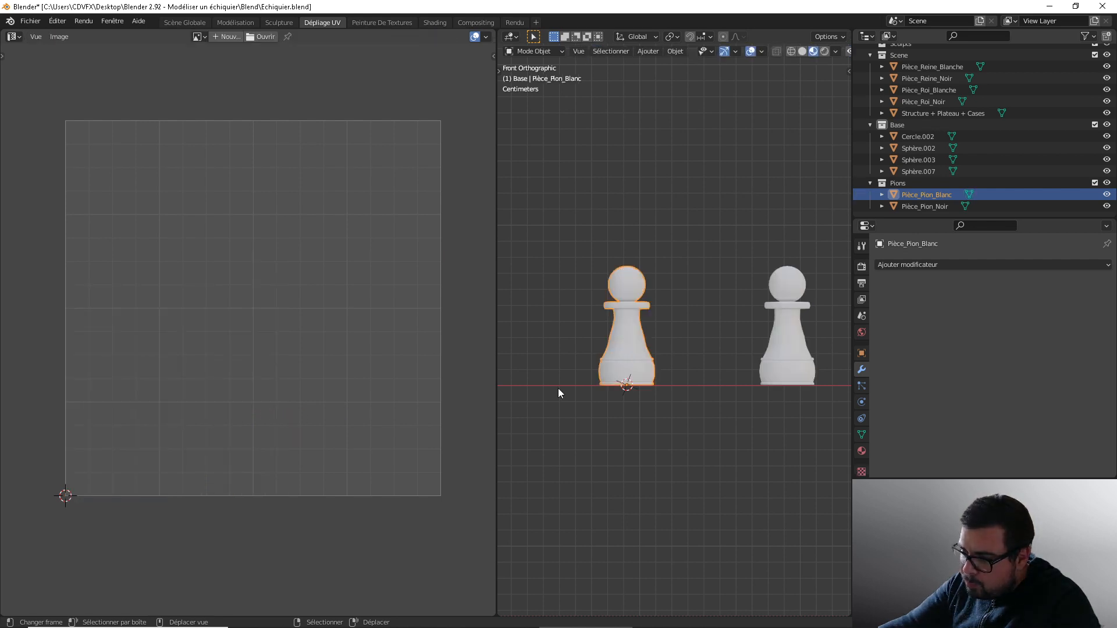
pyautogui.press('q')
pyautogui.click(660, 343)
pyautogui.press('q')
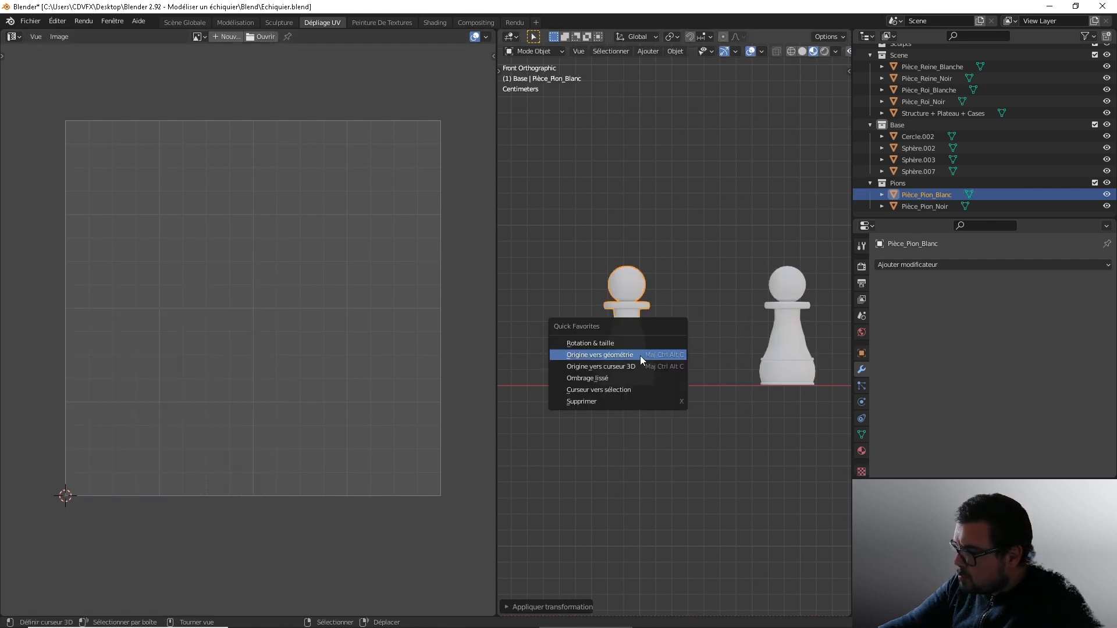
pyautogui.click(640, 354)
# Step: Reselect the white pawn's entire mesh in Edit Mode and repack its UV islands after the applied transforms
pyautogui.press('Tab')
pyautogui.press('a')
pyautogui.click(642, 293)
pyautogui.press('a')
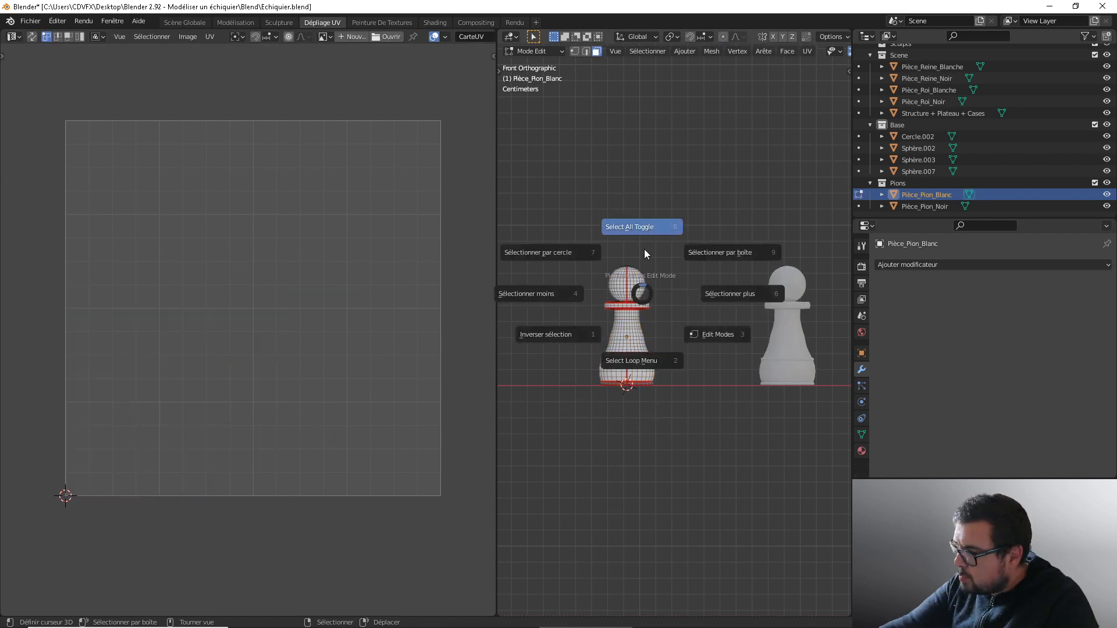
pyautogui.click(644, 249)
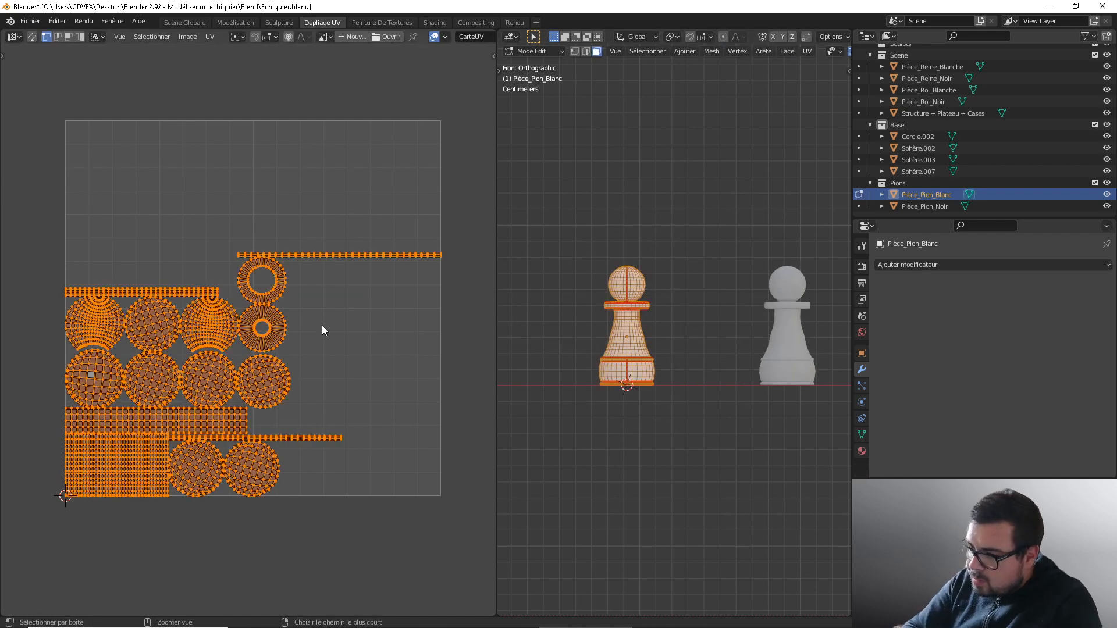
pyautogui.hotkey('ctrl', 'p')
pyautogui.scroll(1, 311, 348)
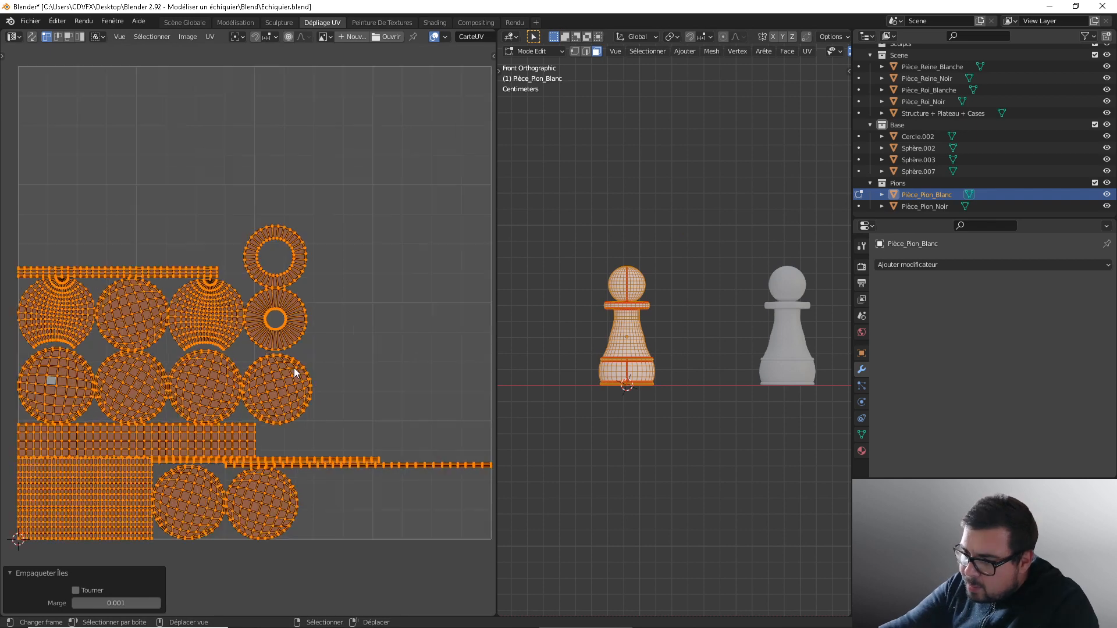
pyautogui.scroll(-1, 226, 315)
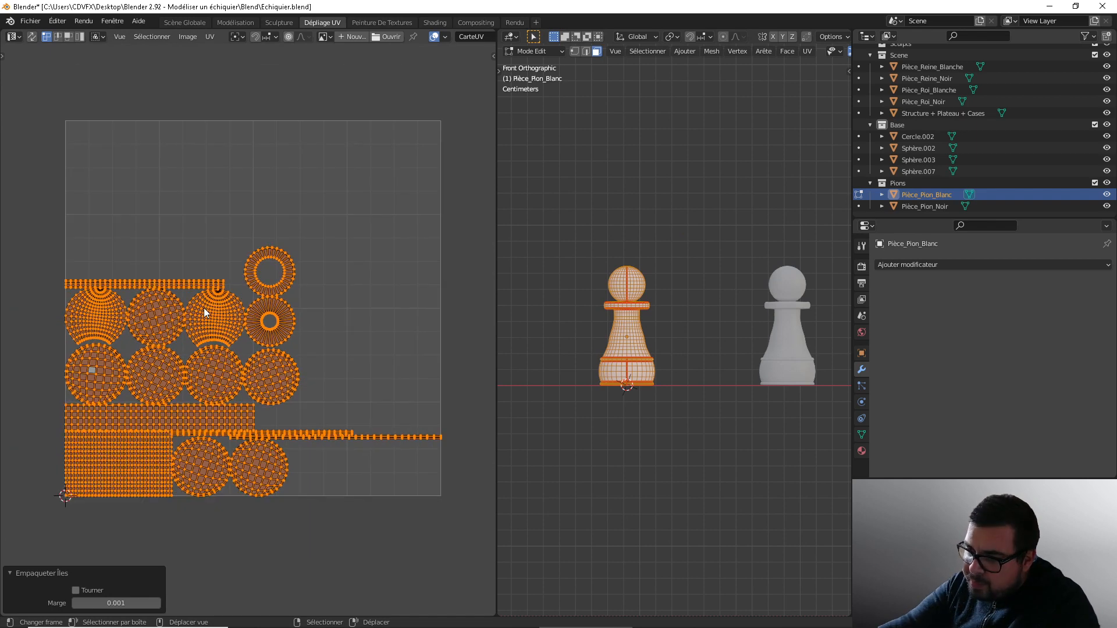
# Step: Select the upper strip, the two rings and the seven round UV islands beneath and beside it, and scale them up by about 1.56
pyautogui.click(190, 272)
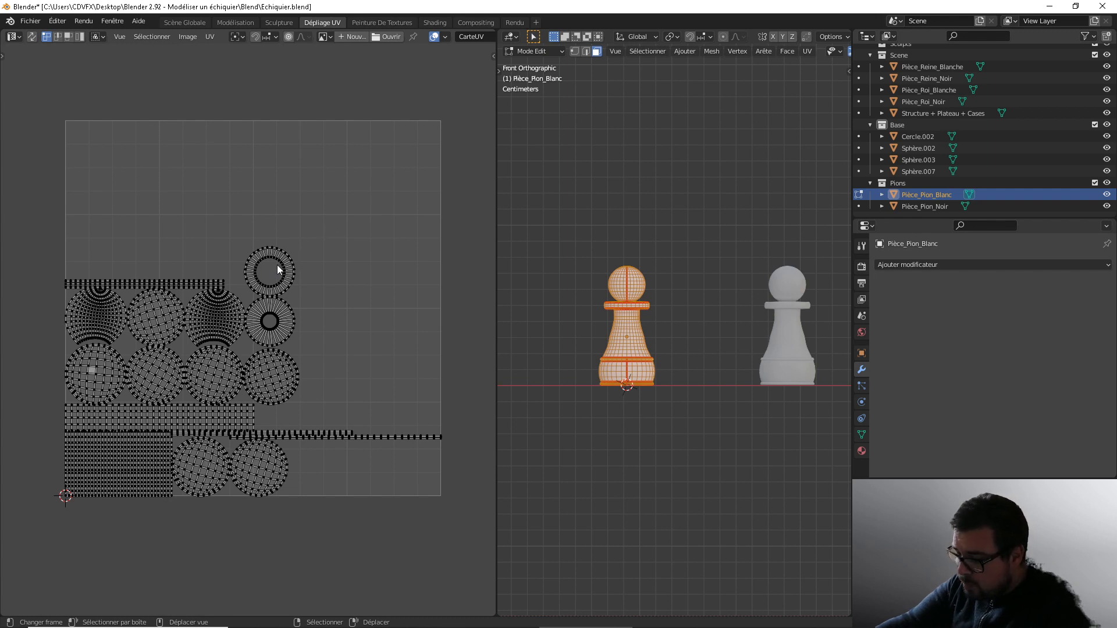
pyautogui.press('l')
pyautogui.press('l')
pyautogui.press('l')
pyautogui.press('l')
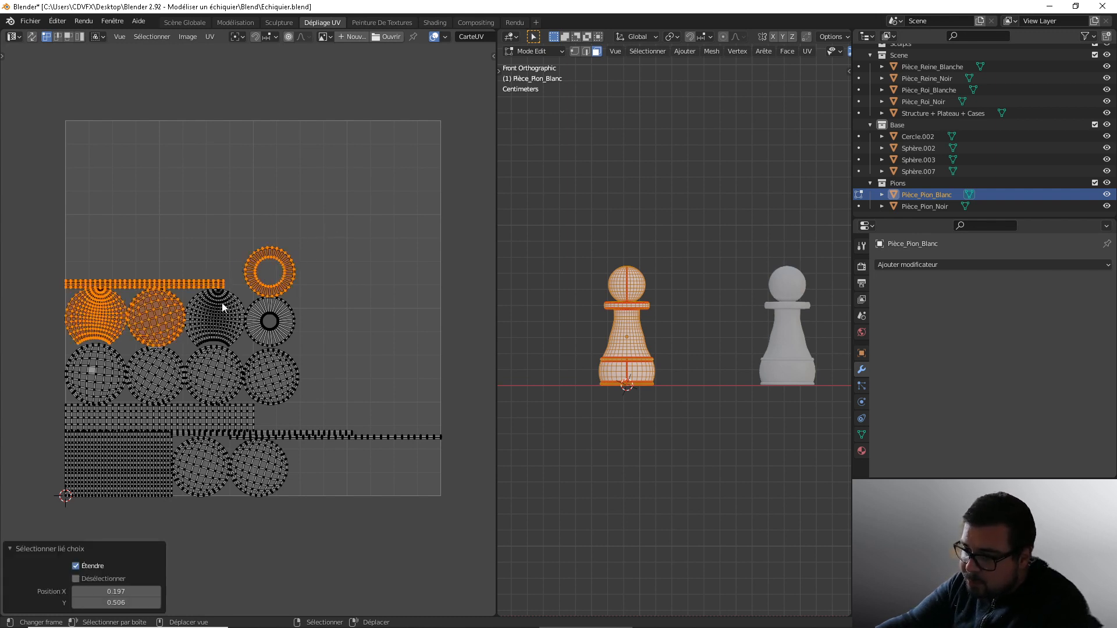
pyautogui.press('l')
pyautogui.press('l')
pyautogui.press('l')
pyautogui.press('l')
pyautogui.press('l')
pyautogui.press('l')
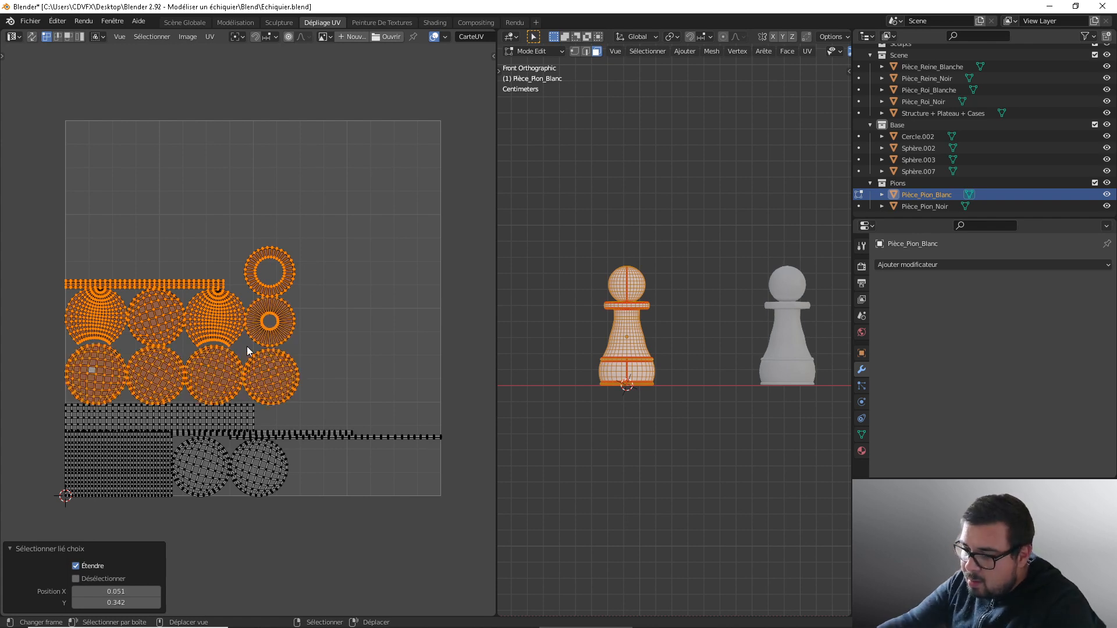
pyautogui.press('s')
pyautogui.click(312, 340)
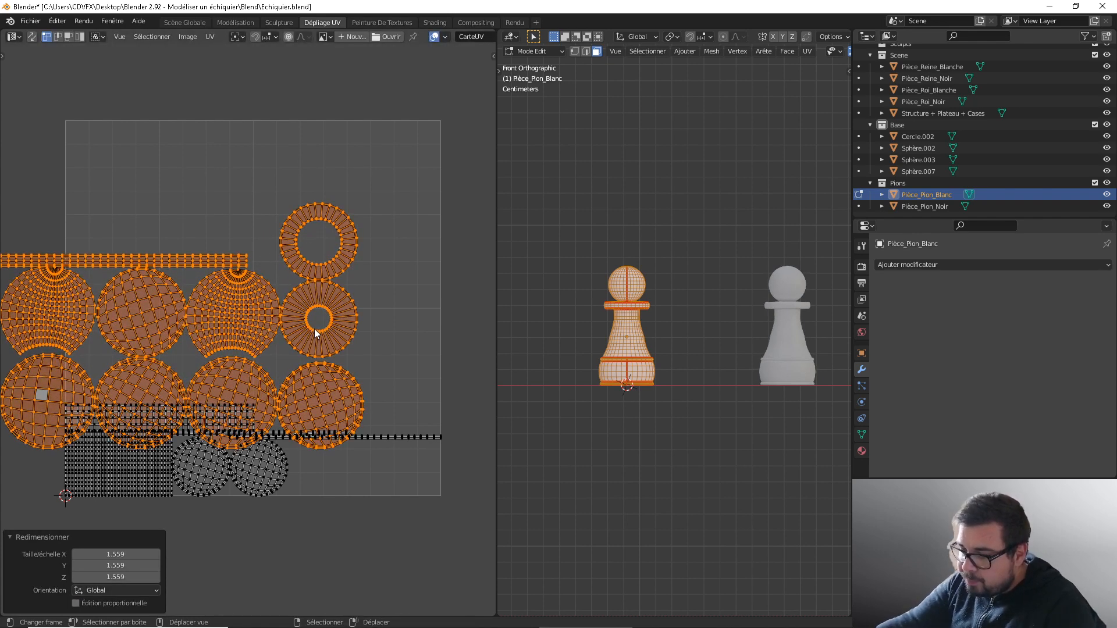
# Step: Undo the last scaling of the selected UV islands, scaling them by 1.5 instead, and move them into the UV square's upper area
pyautogui.click(315, 329)
pyautogui.hotkey('ctrl', 'z')
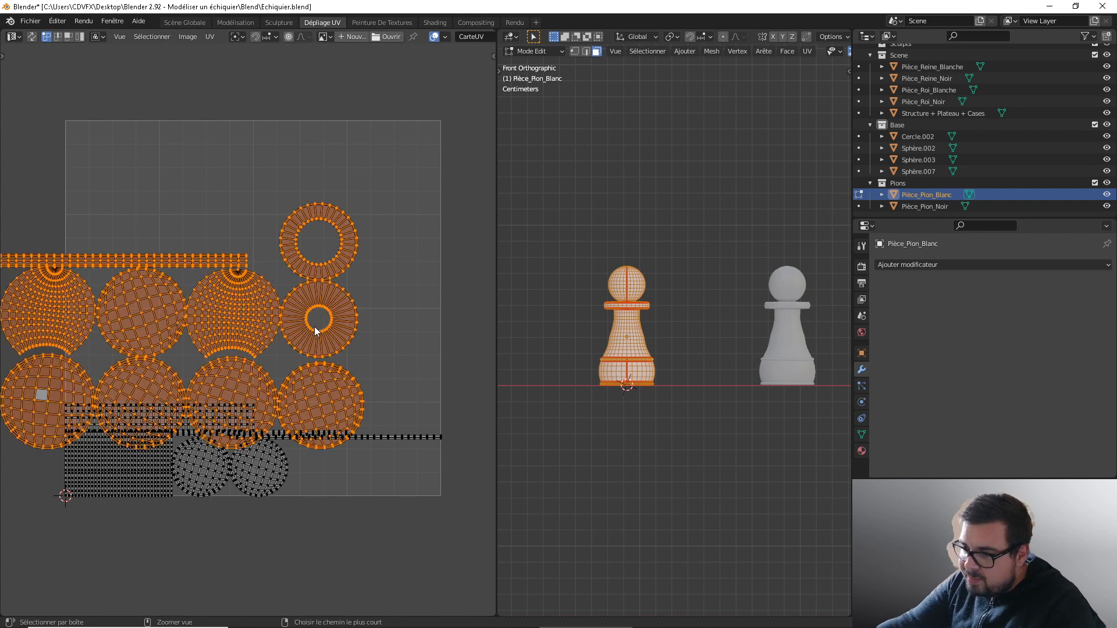
pyautogui.hotkey('ctrl', 'z')
pyautogui.write('s1.')
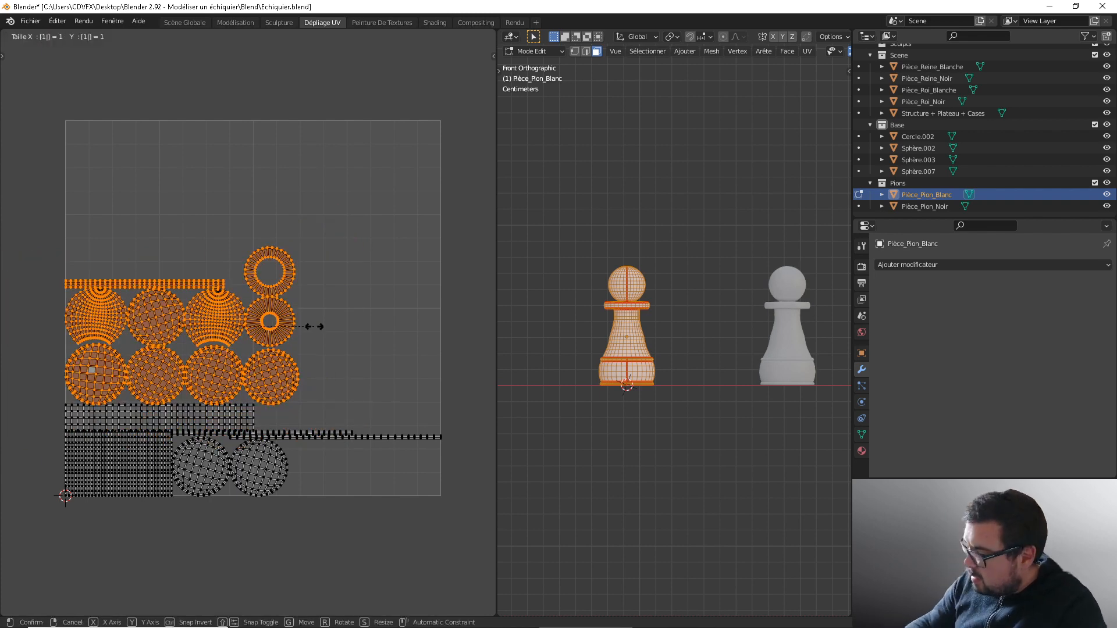
pyautogui.write('25')
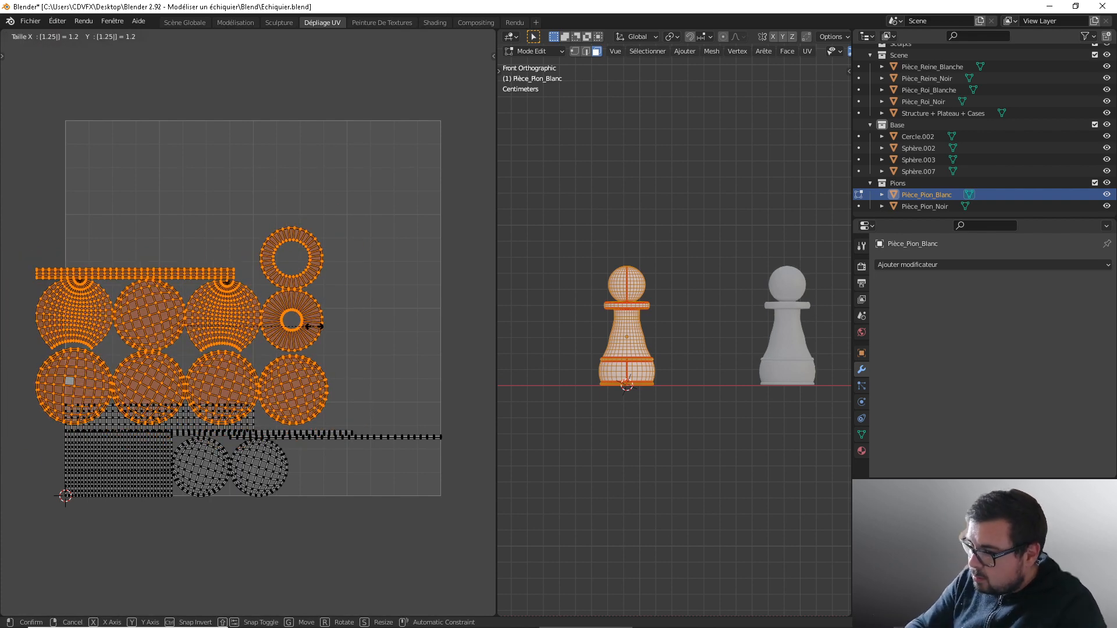
pyautogui.press('BackSpace')
pyautogui.press('BackSpace')
pyautogui.write('5')
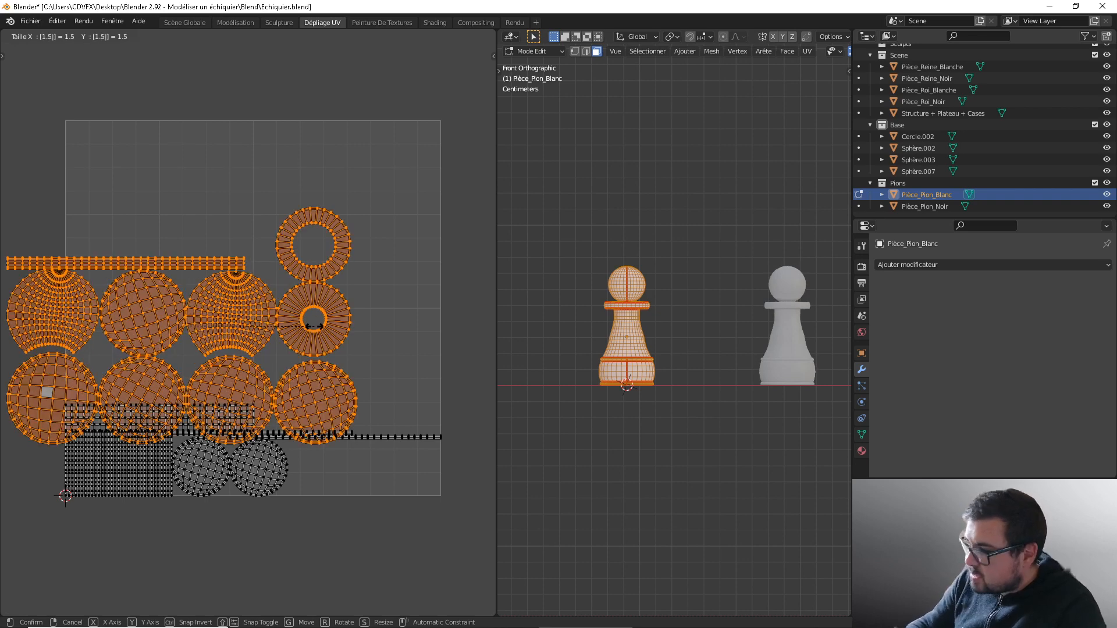
pyautogui.press('Return')
pyautogui.press('g')
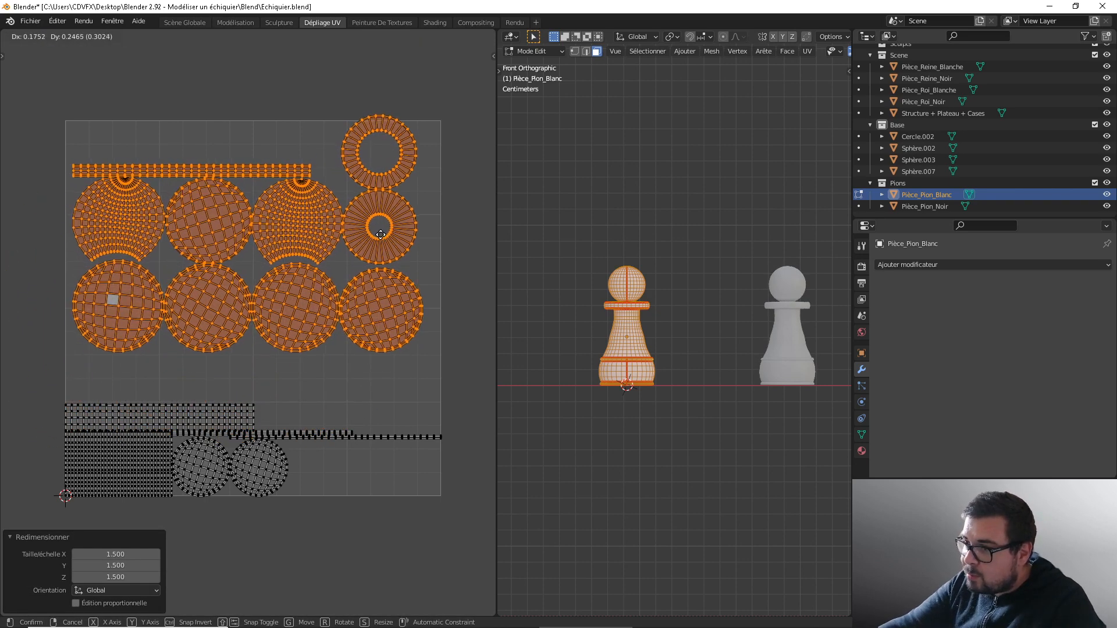
pyautogui.click(407, 294)
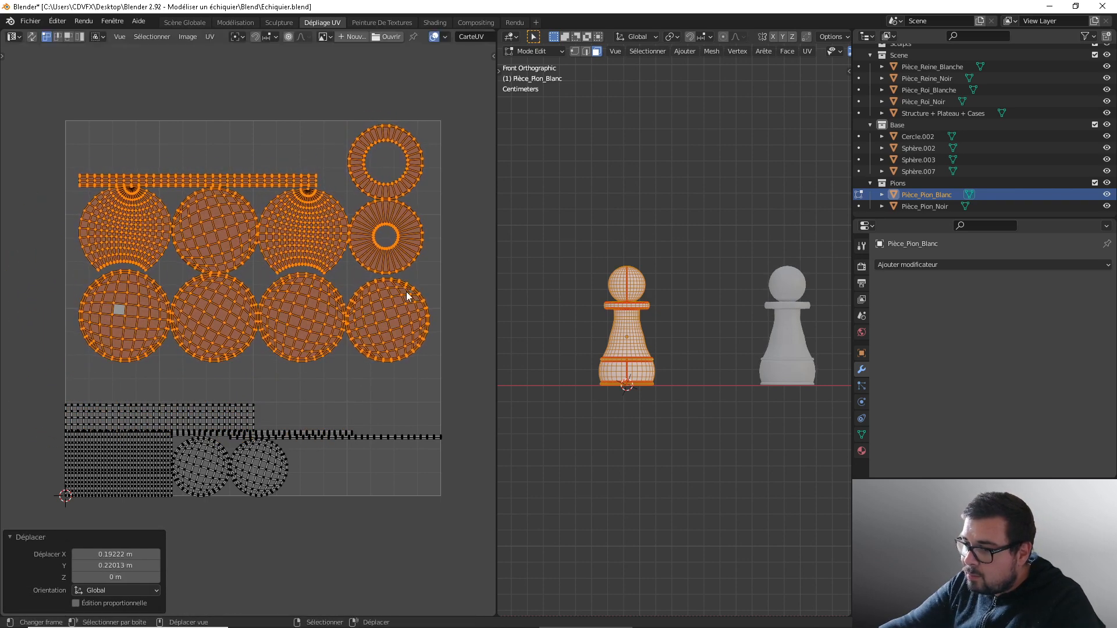
# Step: Select the remaining lower UV islands (wide strip, dense rectangle, two thin strips and two discs) and scale them by 1.5
pyautogui.click(286, 409)
pyautogui.press('l')
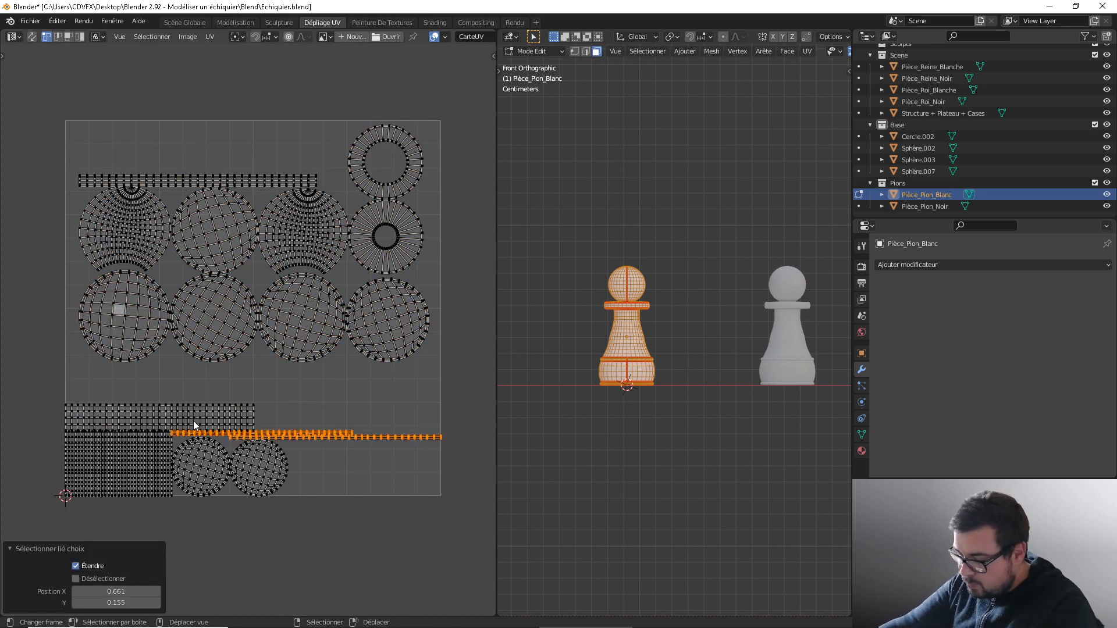
pyautogui.press('l')
pyautogui.press('l')
pyautogui.press('l')
pyautogui.press('l')
pyautogui.press('s')
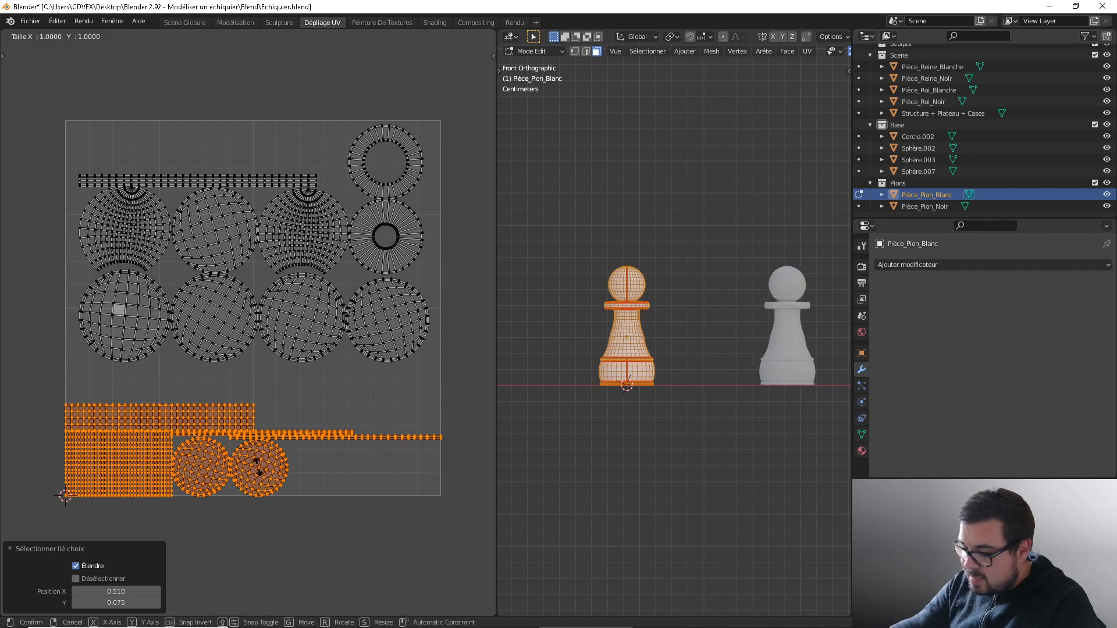
pyautogui.write('1.')
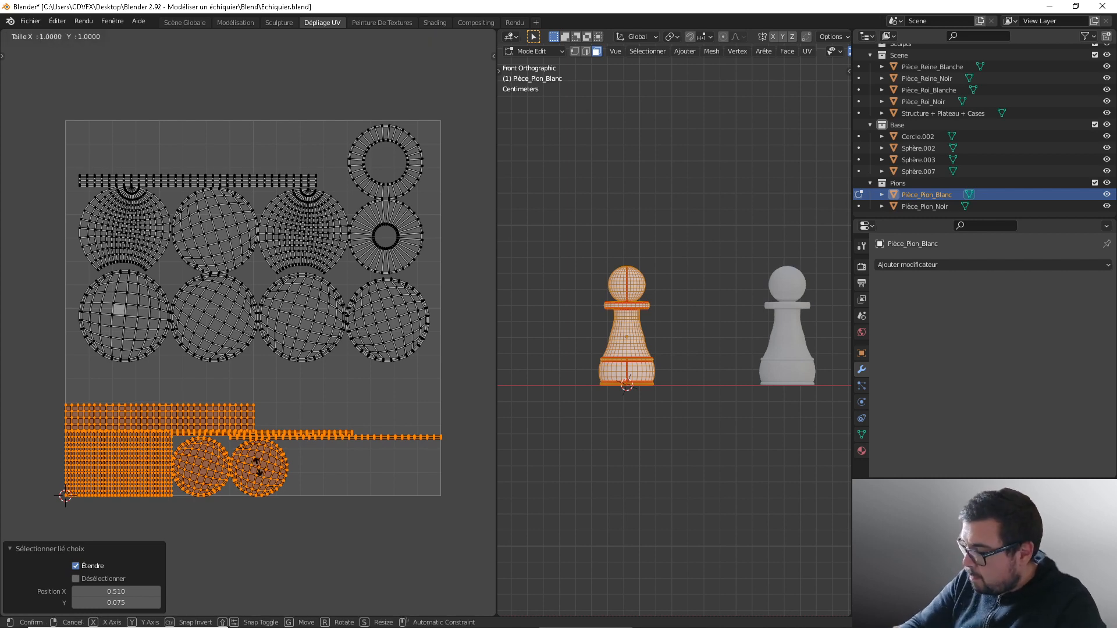
pyautogui.write('5')
pyautogui.press('Return')
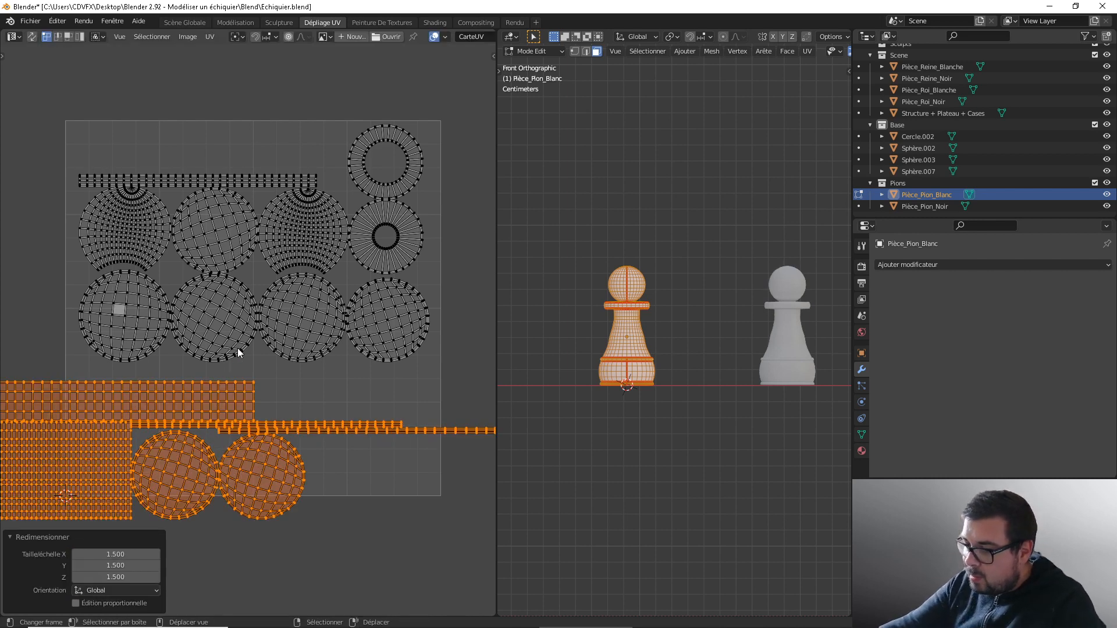
# Step: Move the wide strip UV island alone to the top edge of the UV square, above the narrow strip
pyautogui.scroll(-1, 237, 349)
pyautogui.hotkey('alt', 'a')
pyautogui.press('l')
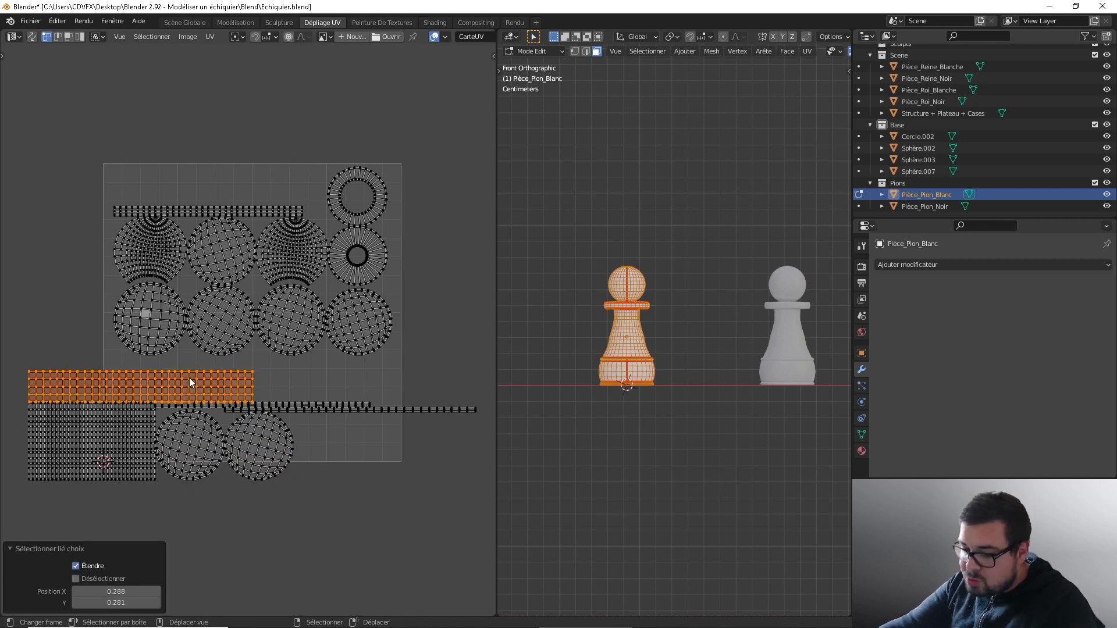
pyautogui.press('g')
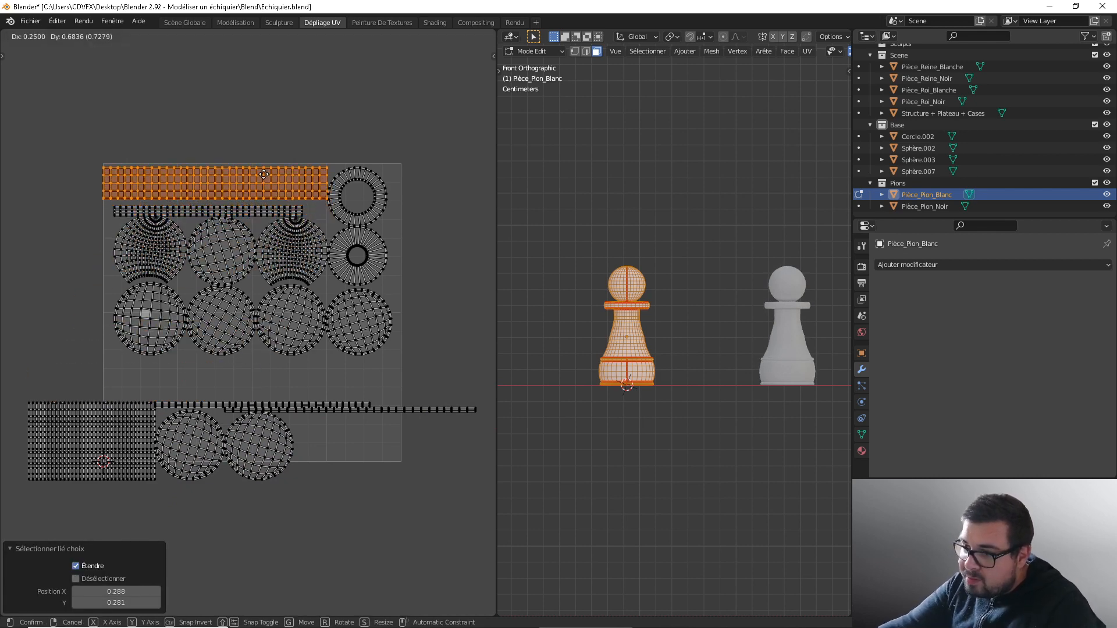
pyautogui.click(264, 173)
pyautogui.scroll(2, 282, 210)
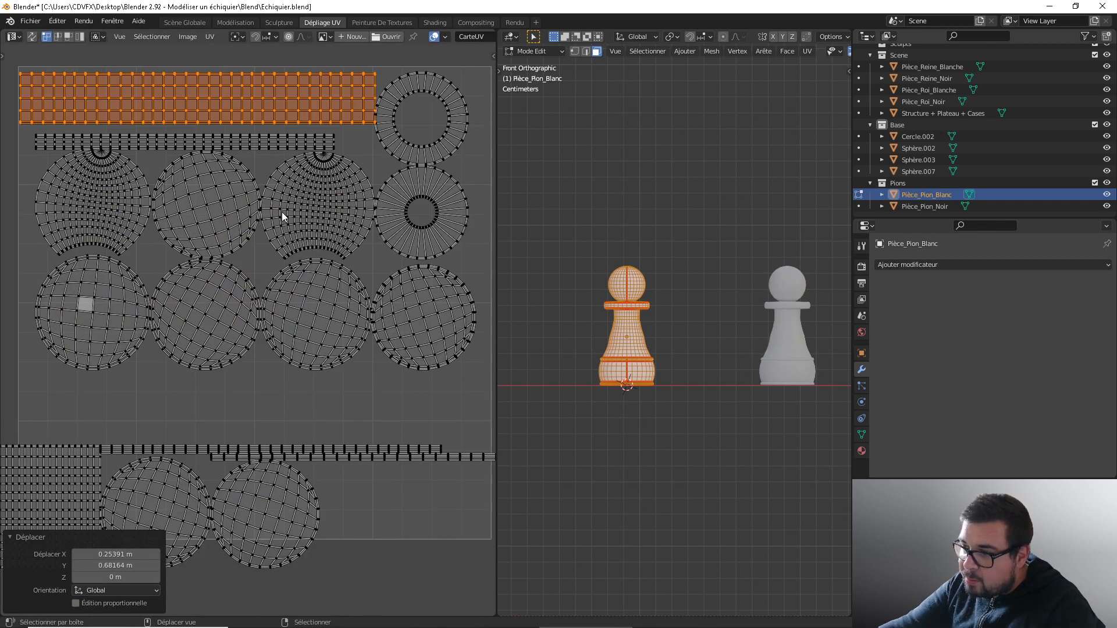
pyautogui.moveTo(282, 212); pyautogui.dragTo(283, 267, button='middle')
pyautogui.scroll(-1, 285, 251)
pyautogui.scroll(1, 290, 235)
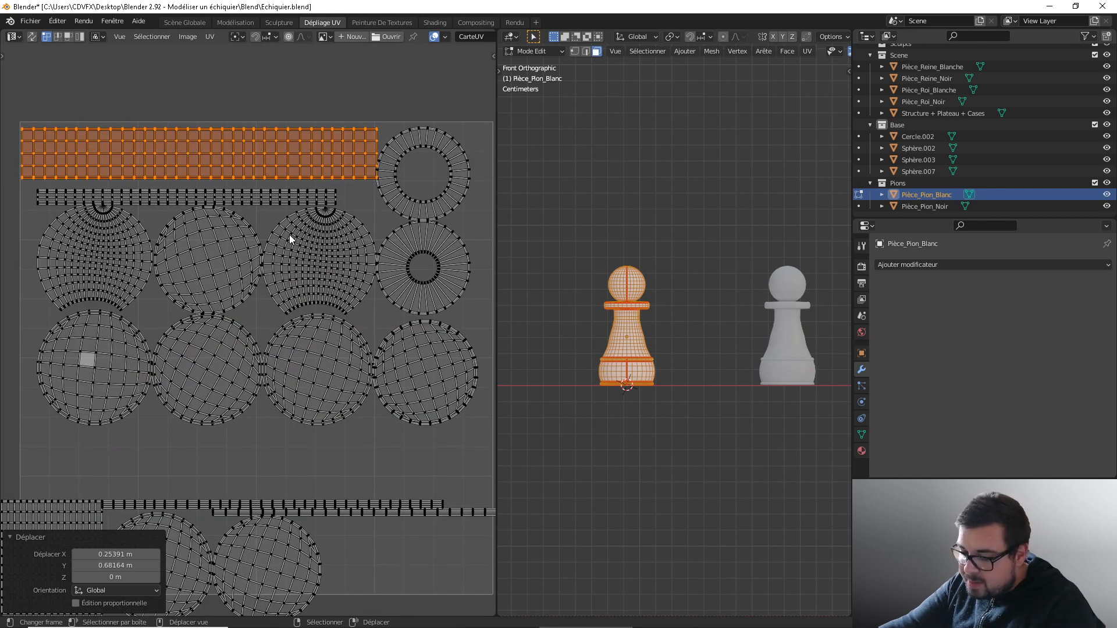
pyautogui.press('g')
pyautogui.click(291, 235)
pyautogui.hotkey('alt', 'a')
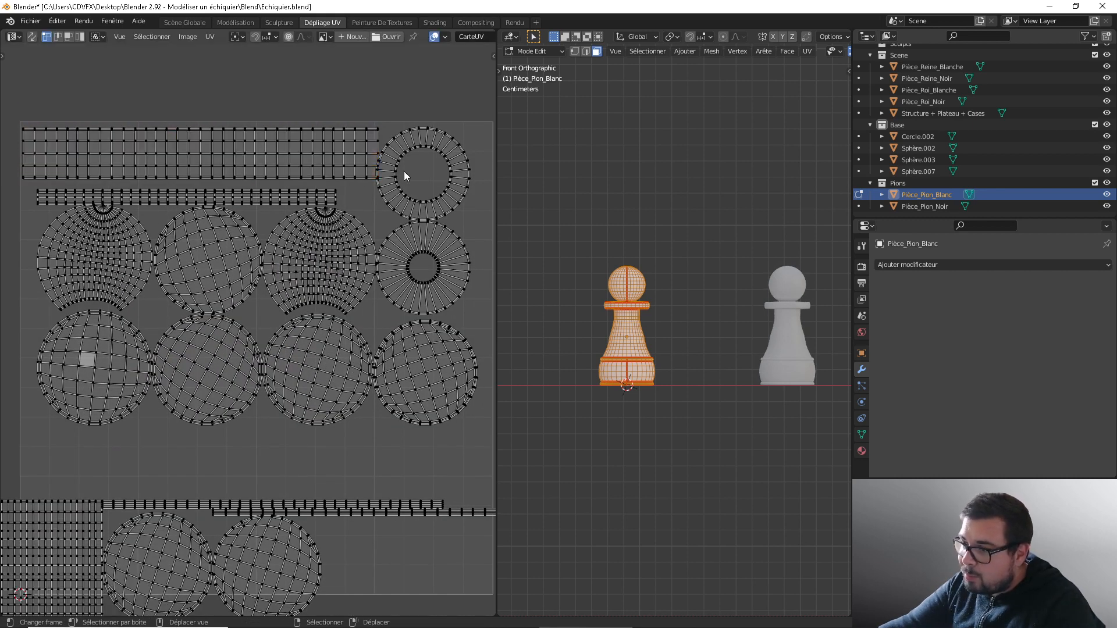
# Step: Nudge the large-holed ring UV island slightly outward so it clears the end of the wide strip
pyautogui.press('l')
pyautogui.press('g')
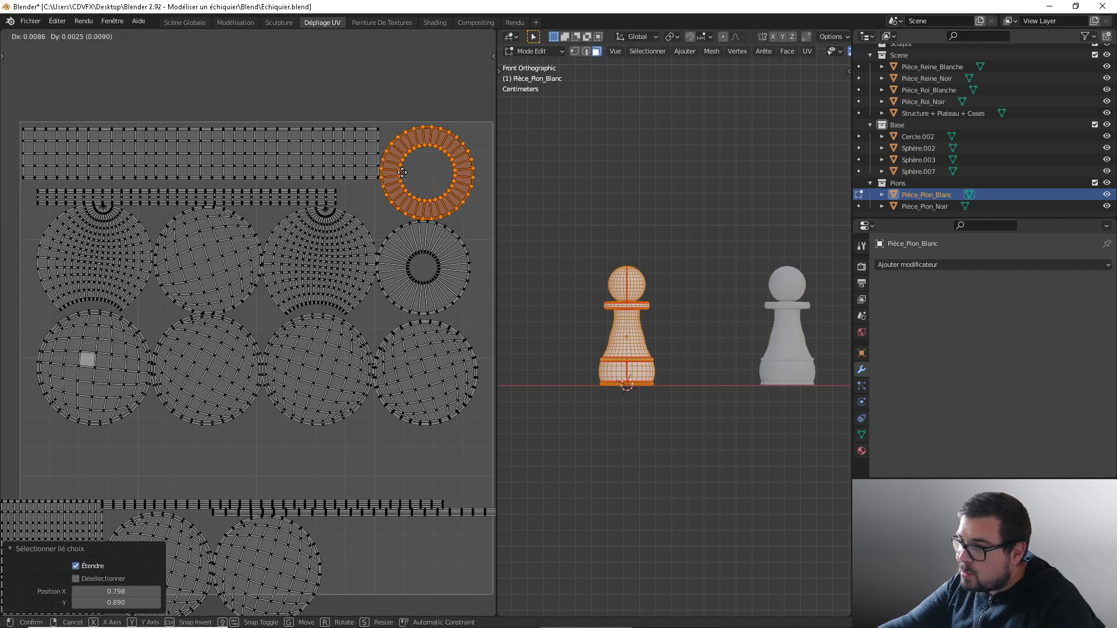
pyautogui.click(410, 171)
pyautogui.hotkey('alt', 'a')
# Step: Move the two thin strip UV islands one under the other, just beneath the lower row of discs
pyautogui.moveTo(342, 317); pyautogui.dragTo(343, 224, button='middle')
pyautogui.press('l')
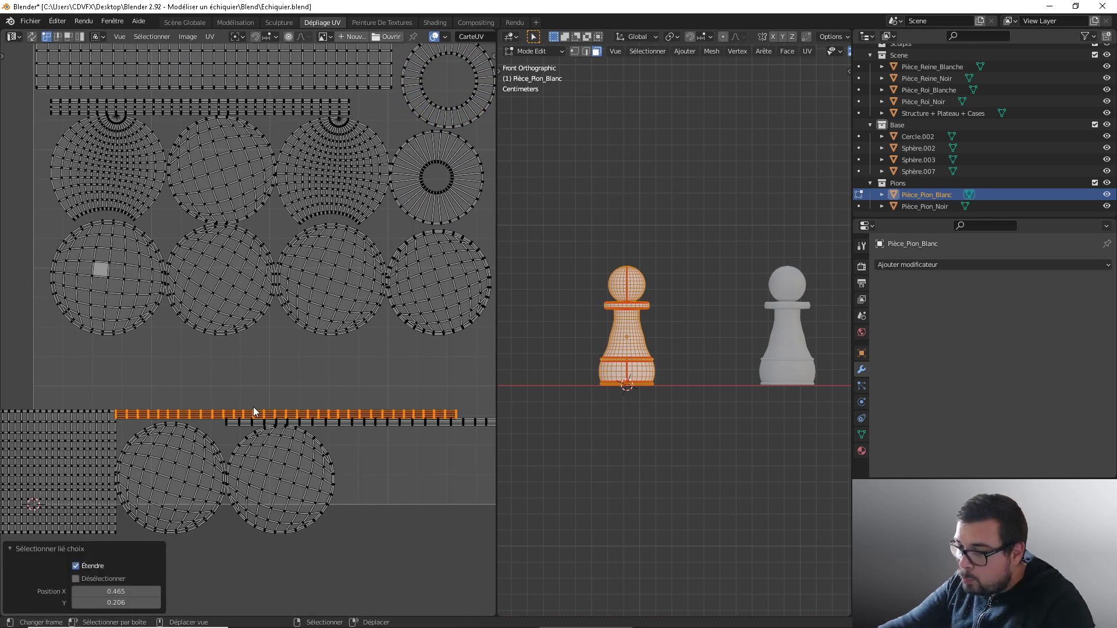
pyautogui.press('q')
pyautogui.click(246, 403)
pyautogui.press('g')
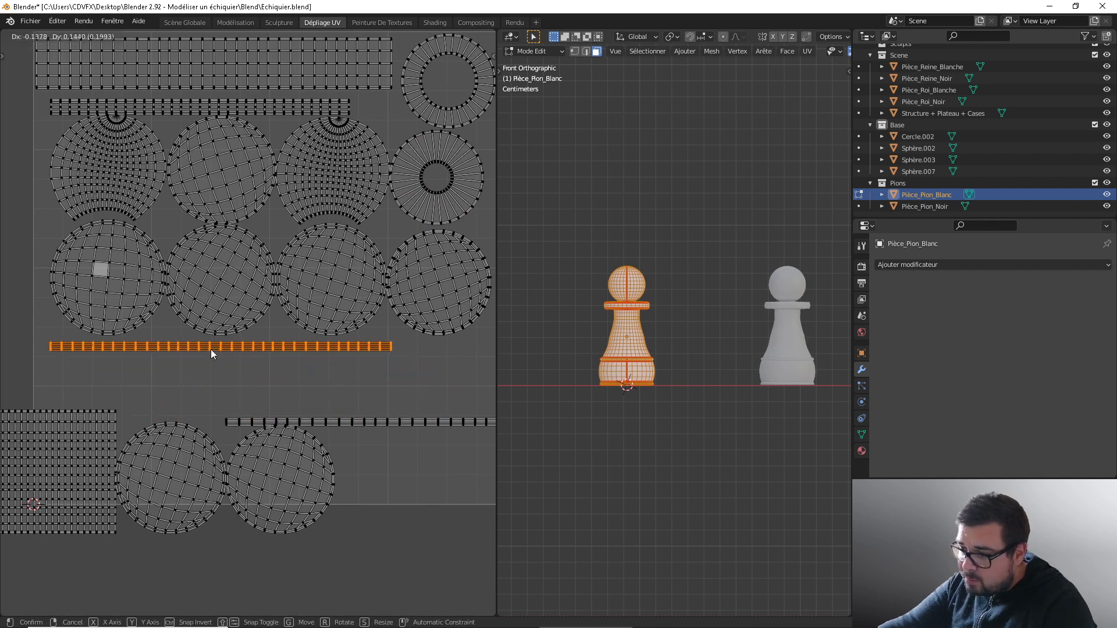
pyautogui.click(212, 349)
pyautogui.hotkey('alt', 'a')
pyautogui.press('l')
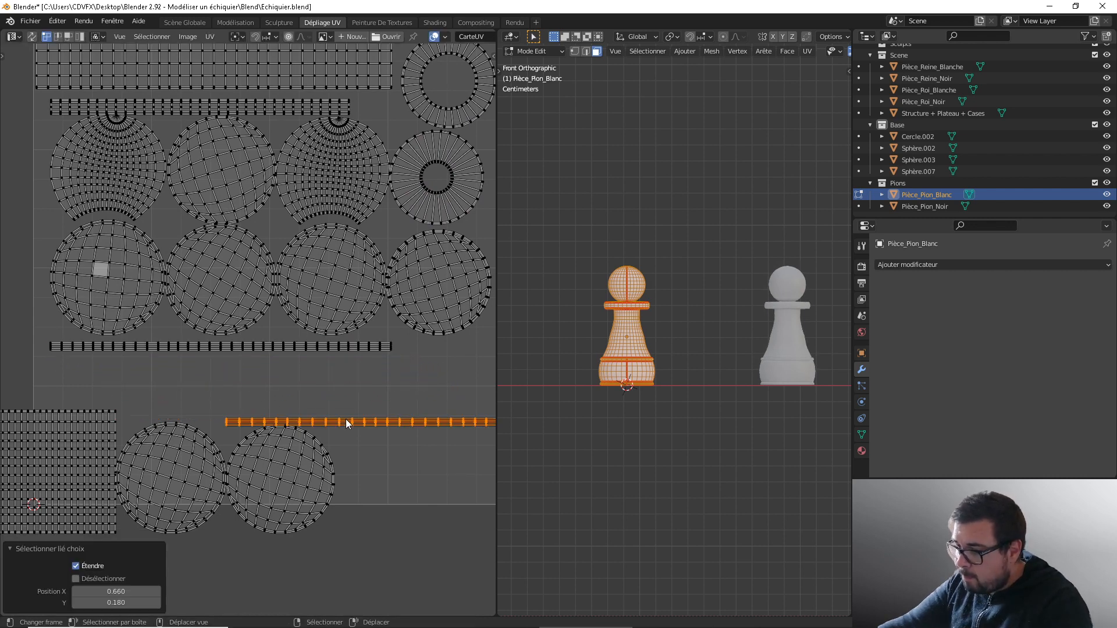
pyautogui.press('g')
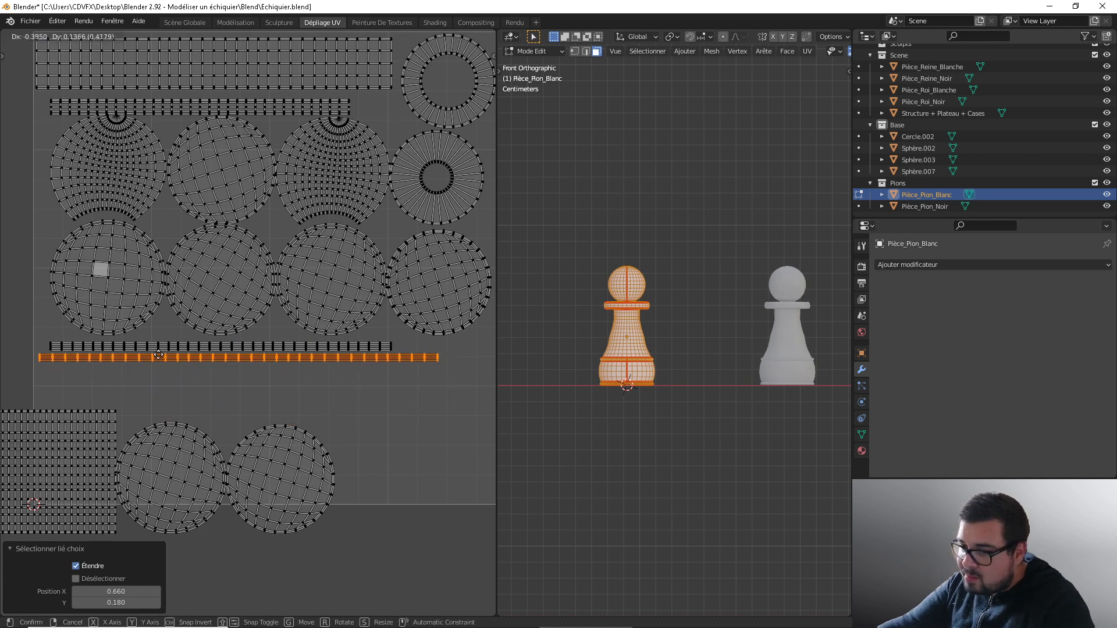
pyautogui.click(156, 356)
pyautogui.scroll(-2, 225, 385)
pyautogui.hotkey('alt', 'a')
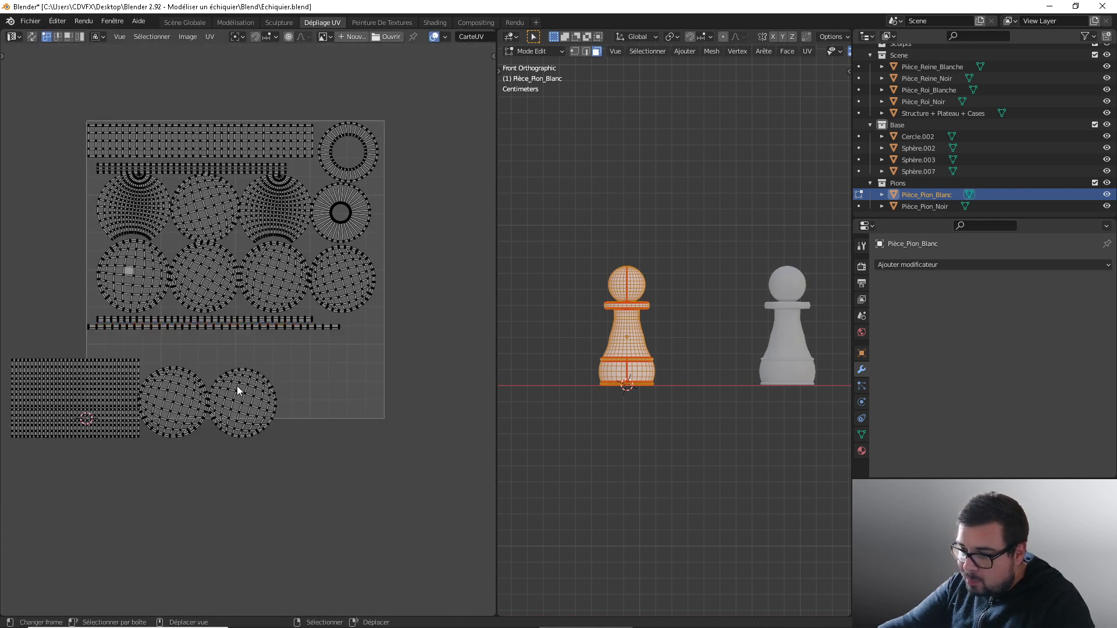
# Step: Place the two remaining discs in the UV square's lower right corner and the dense rectangular island in its lower left corner
pyautogui.press('l')
pyautogui.press('l')
pyautogui.press('g')
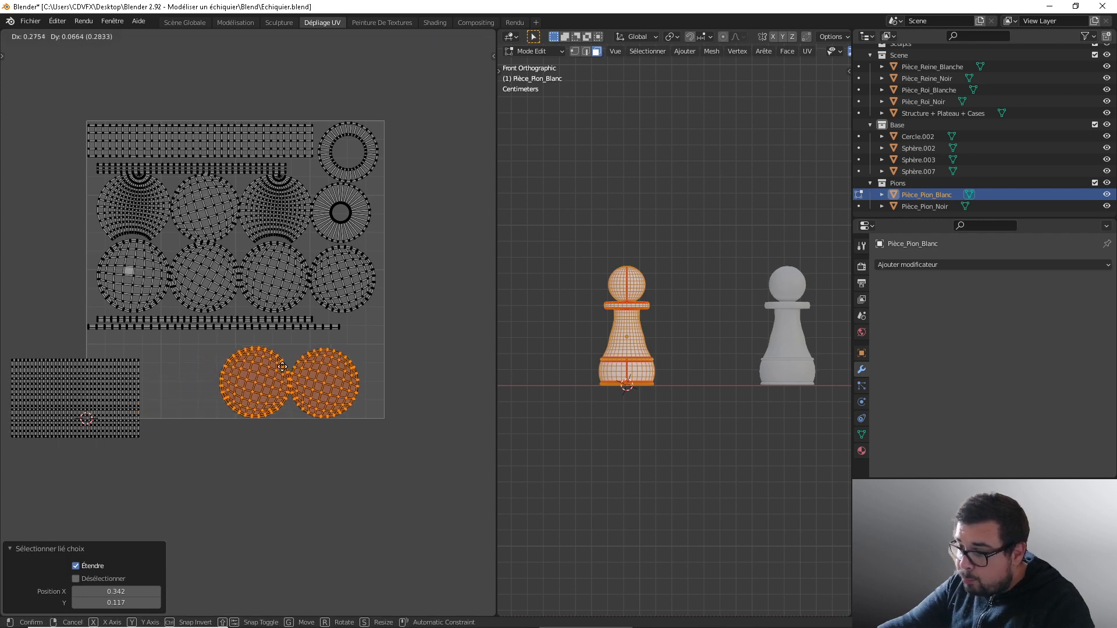
pyautogui.click(291, 363)
pyautogui.hotkey('alt', 'a')
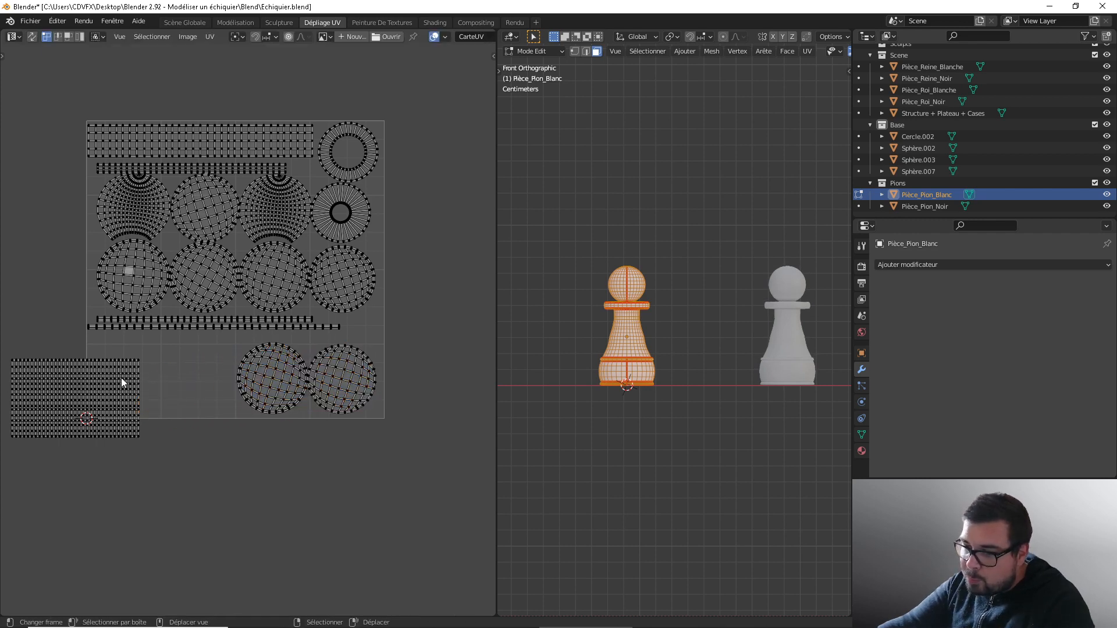
pyautogui.press('l')
pyautogui.press('g')
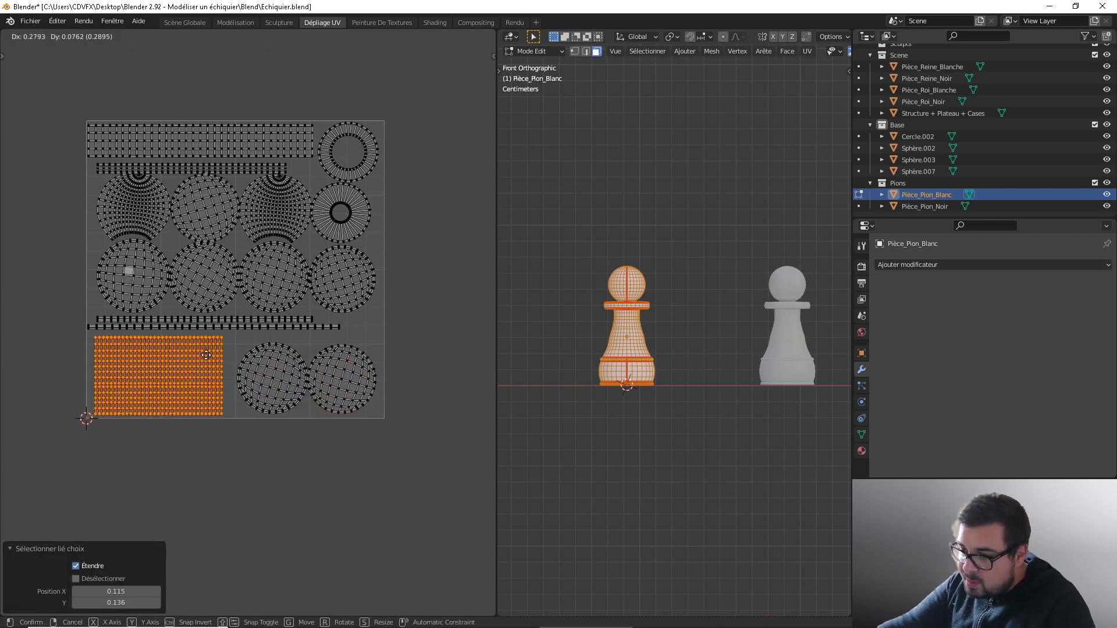
pyautogui.click(210, 352)
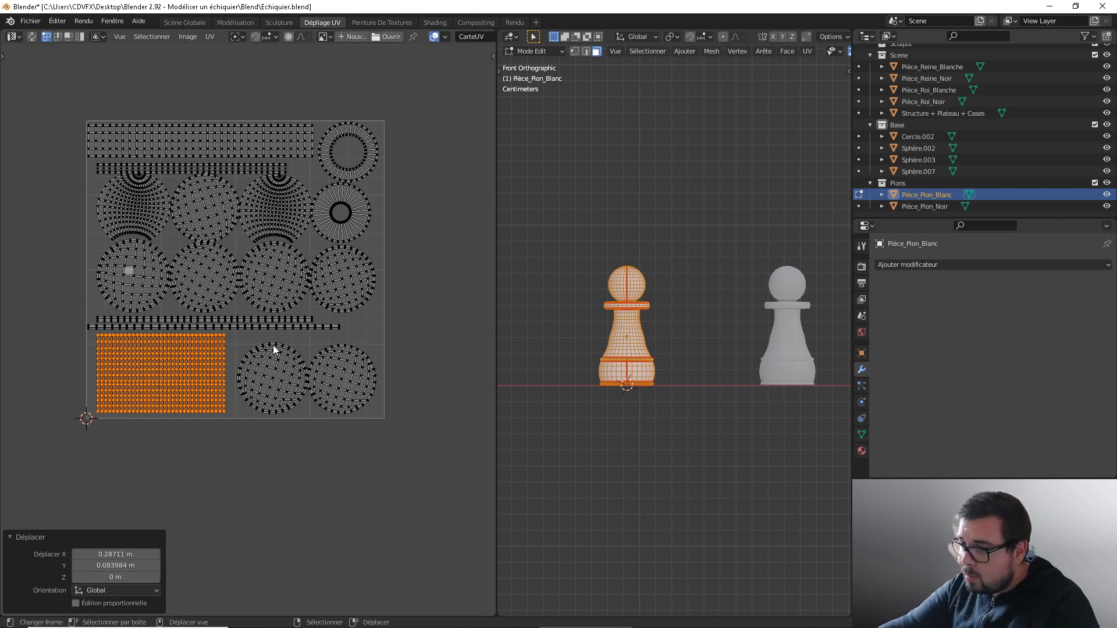
# Step: Return to Object Mode and delete the old black pawn Pièce_Pion_Noir
pyautogui.press('Tab')
pyautogui.click(770, 305)
pyautogui.press('x')
pyautogui.click(770, 305)
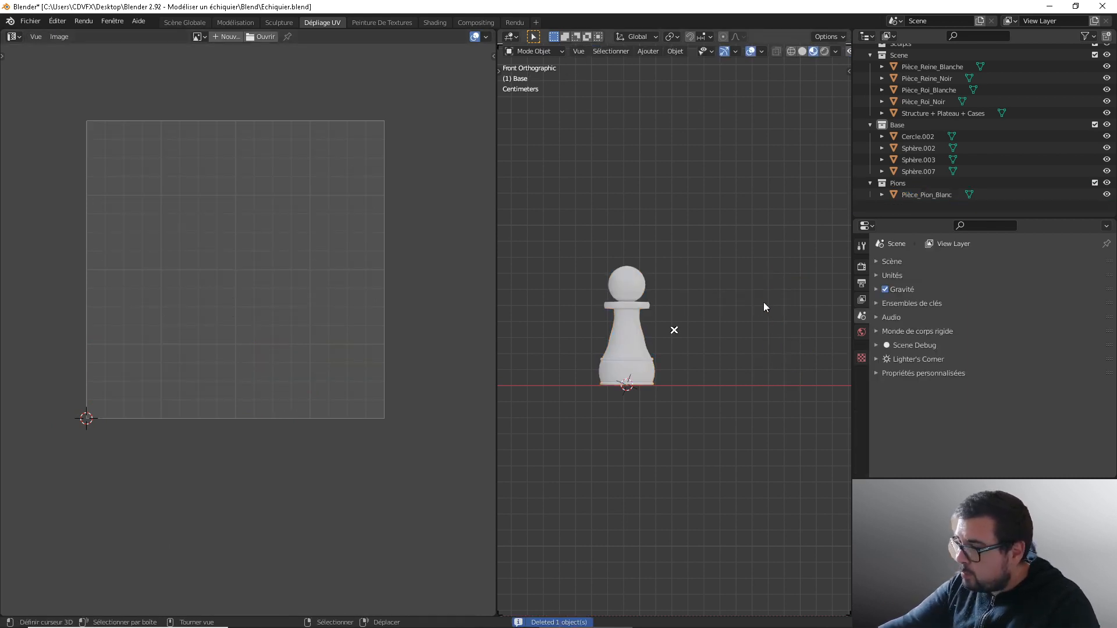
# Step: Duplicate the white pawn with its new UVs and offset the copy 0.1 m along X
pyautogui.click(635, 313)
pyautogui.hotkey('shift', 'd')
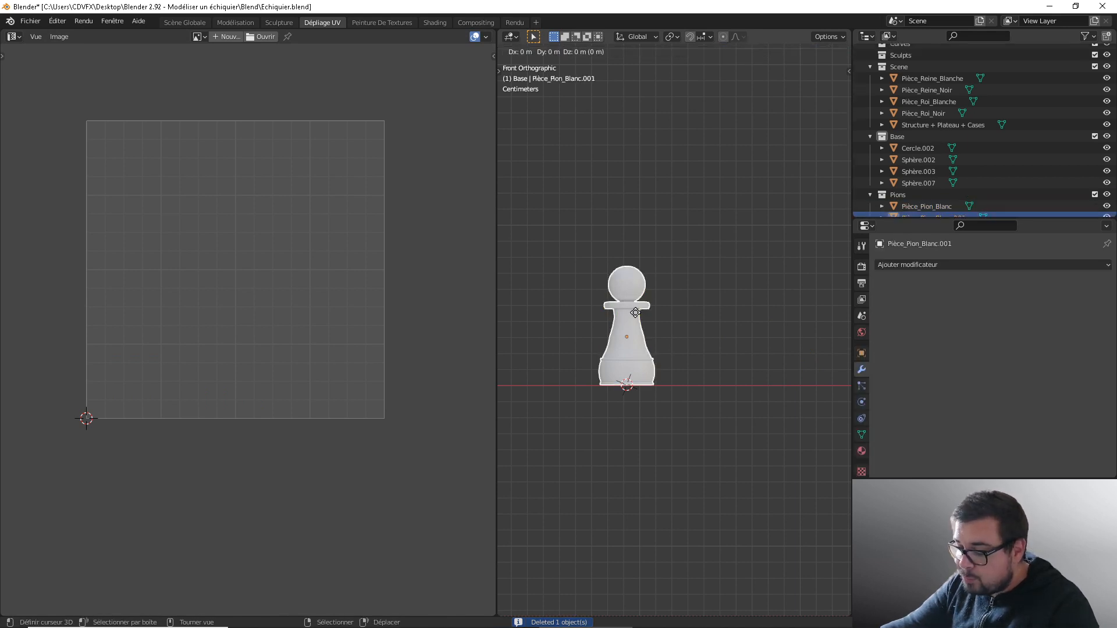
pyautogui.write('x0.1')
pyautogui.press('Return')
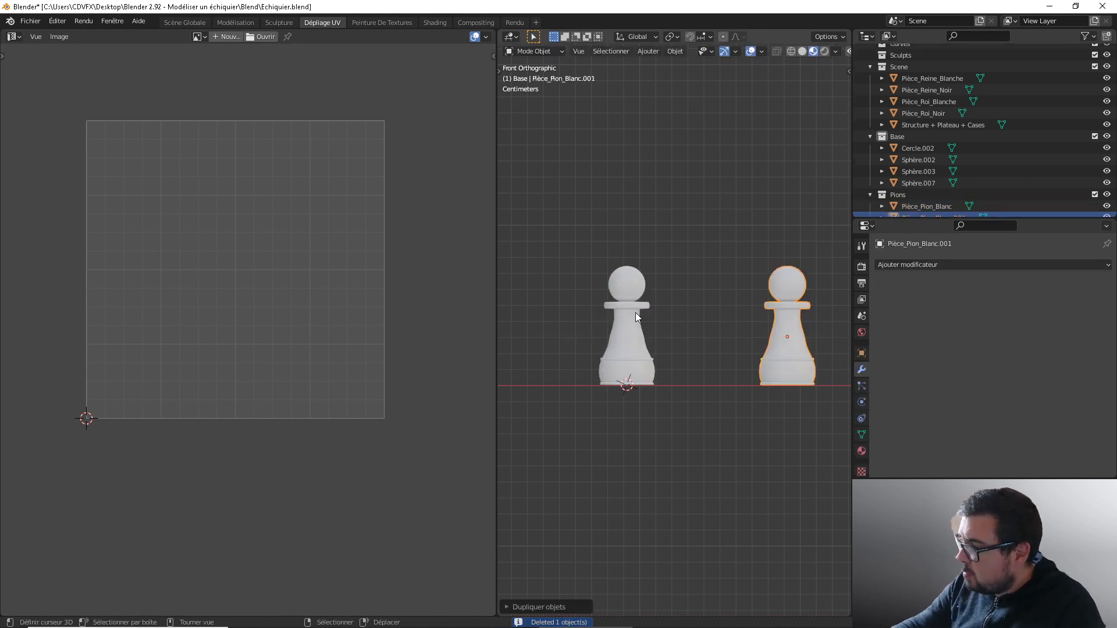
# Step: Assign the existing material M_Pièce_Noir to the duplicated pawn and M_Pièce_Blanche to the white pawn
pyautogui.click(862, 451)
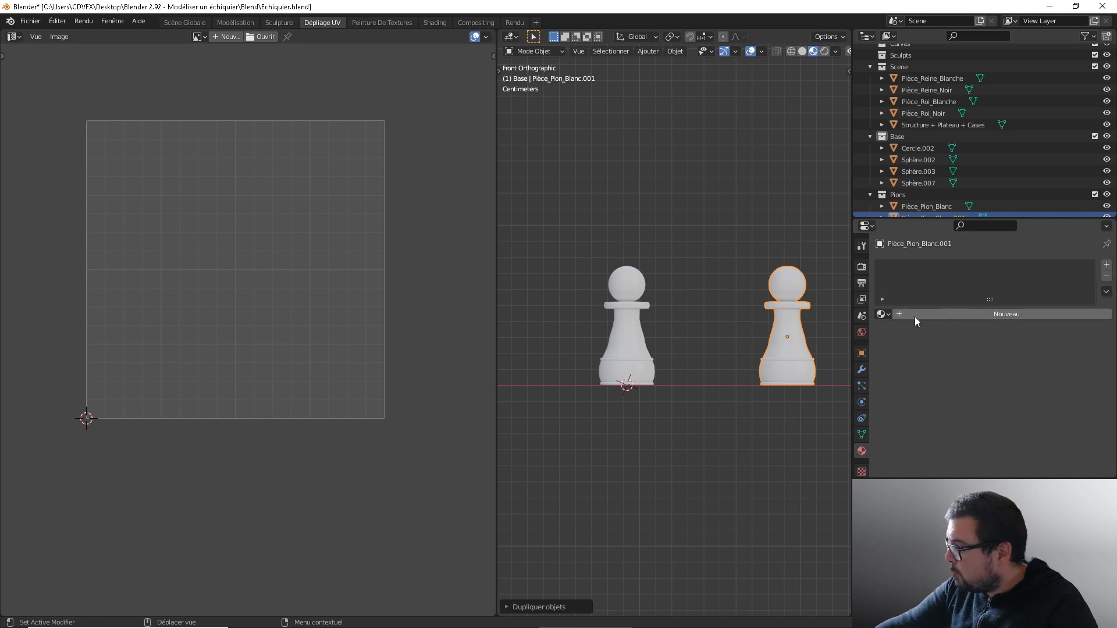
pyautogui.click(883, 314)
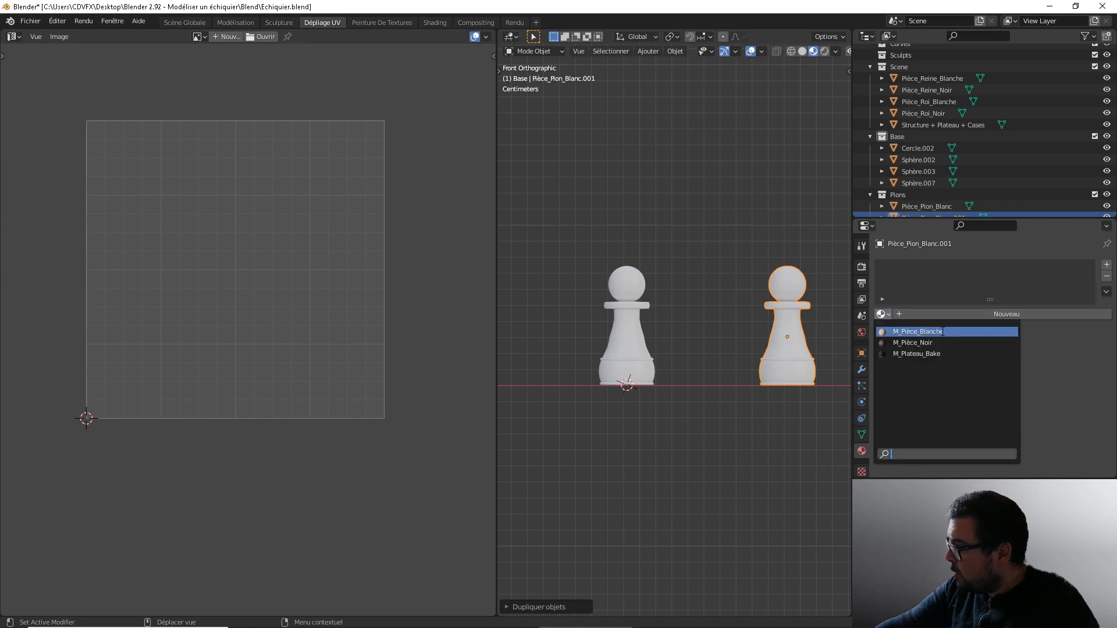
pyautogui.click(925, 343)
pyautogui.click(933, 208)
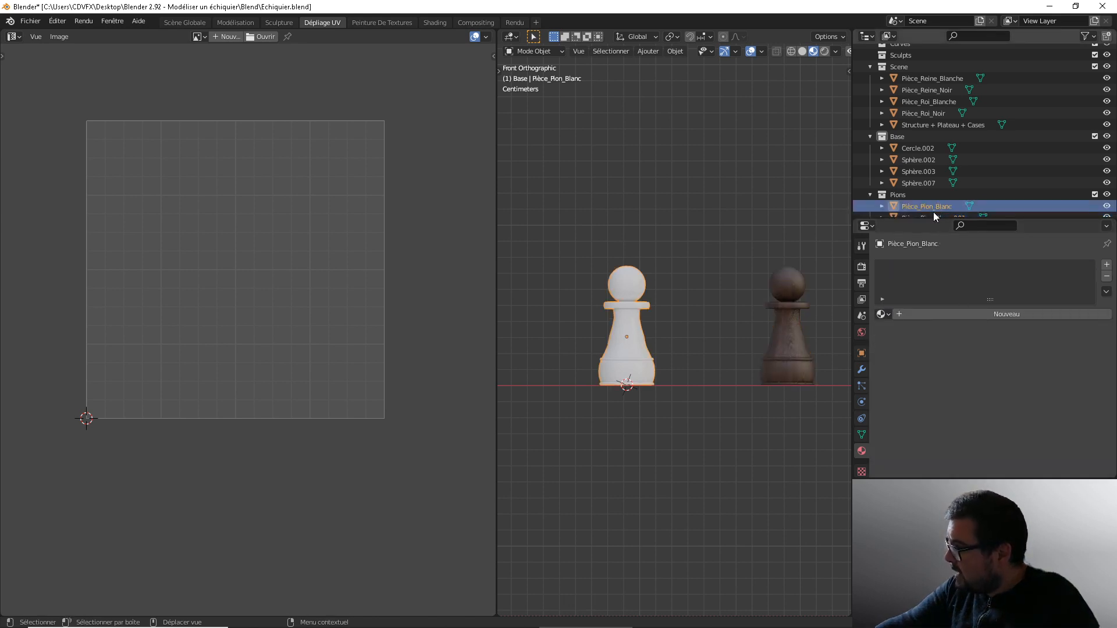
pyautogui.click(883, 314)
pyautogui.click(934, 331)
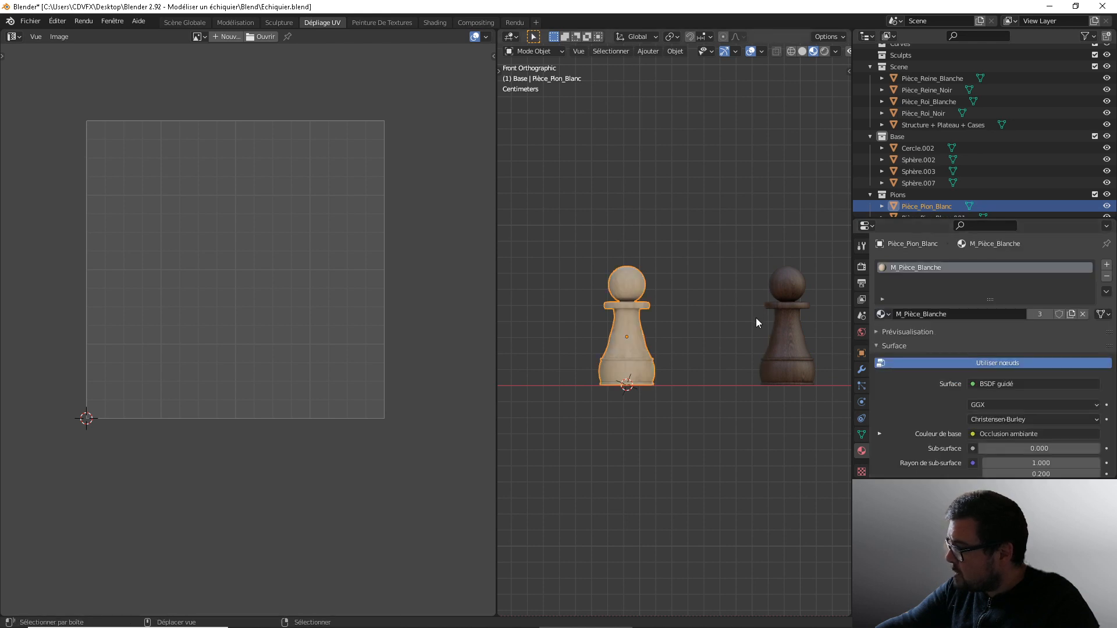
# Step: Select the central faces of the white pawn's base and snap the 3D cursor to them
pyautogui.keyDown('shift'); pyautogui.moveTo(756, 318); pyautogui.dragTo(704, 311, button='middle'); pyautogui.keyUp('shift')
pyautogui.scroll(3, 793, 322)
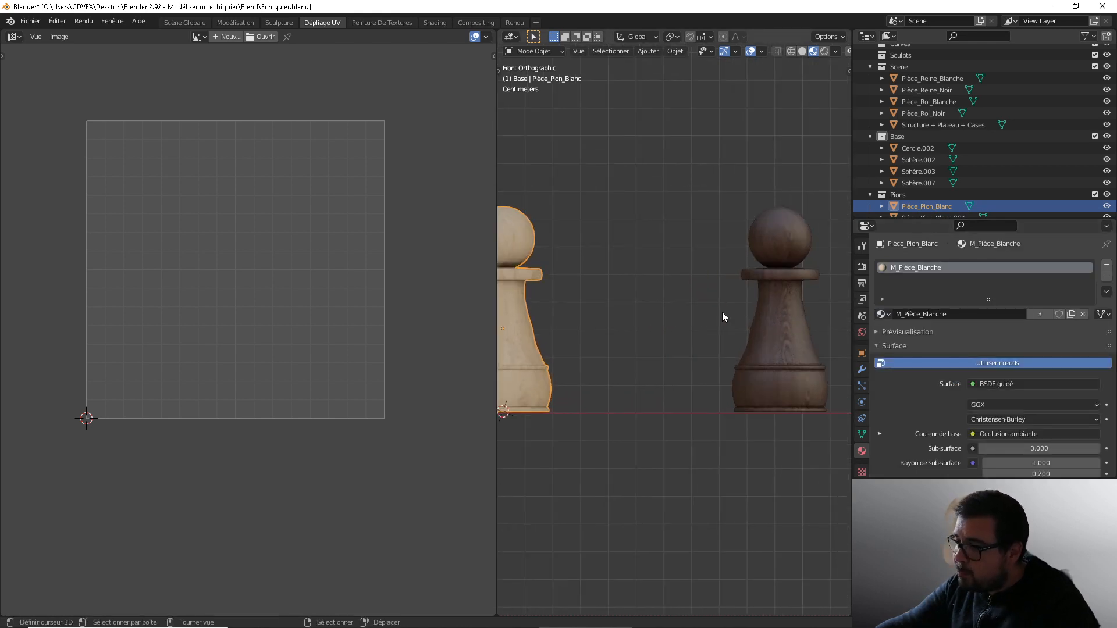
pyautogui.scroll(-2, 698, 315)
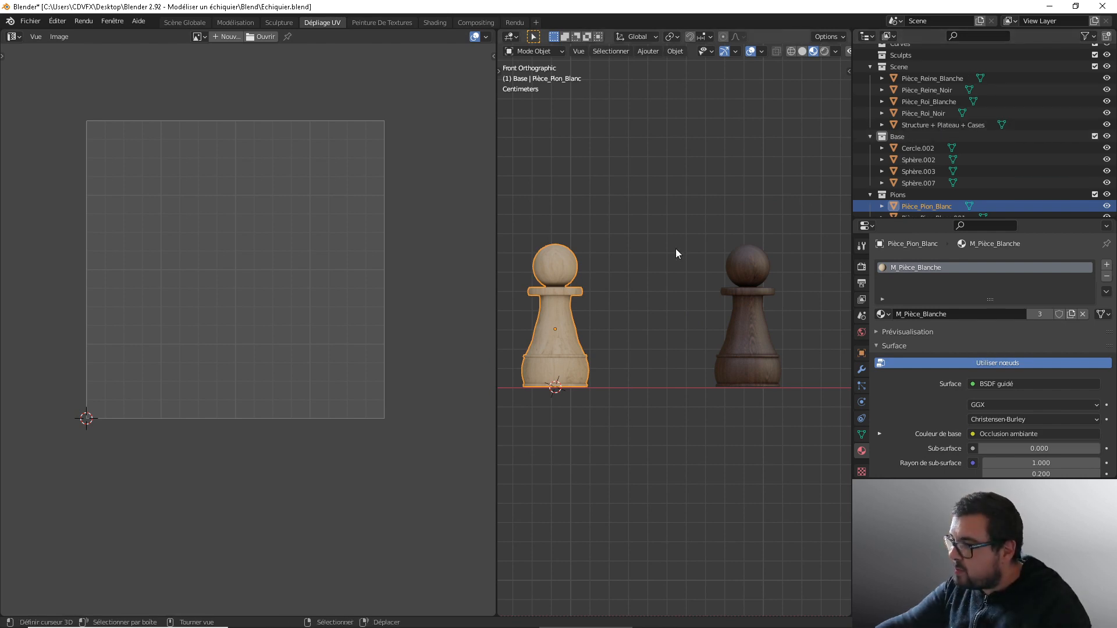
pyautogui.scroll(-1, 675, 249)
pyautogui.moveTo(602, 333); pyautogui.dragTo(666, 280, button='middle')
pyautogui.press('Tab')
pyautogui.scroll(4, 666, 282)
pyautogui.click(657, 294)
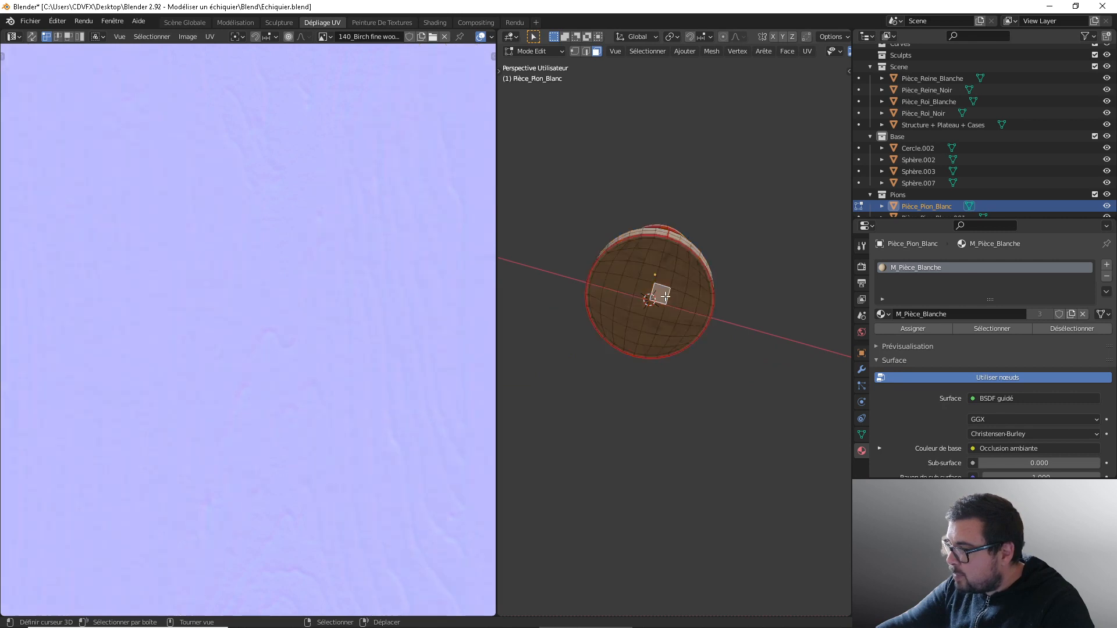
pyautogui.keyDown('shift'); pyautogui.click(644, 289); pyautogui.keyUp('shift')
pyautogui.keyDown('shift'); pyautogui.click(639, 305); pyautogui.keyUp('shift')
pyautogui.press('q')
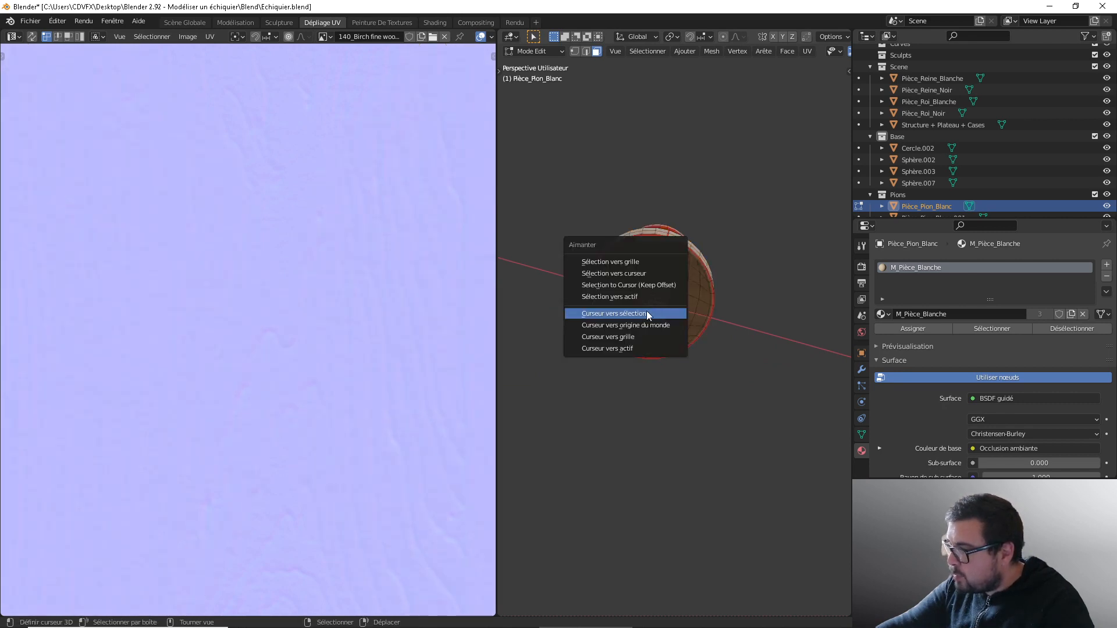
pyautogui.press('Escape')
# Step: Return to Object Mode and set the white pawn's origin to the 3D cursor
pyautogui.press('Tab')
pyautogui.press('q')
pyautogui.click(631, 323)
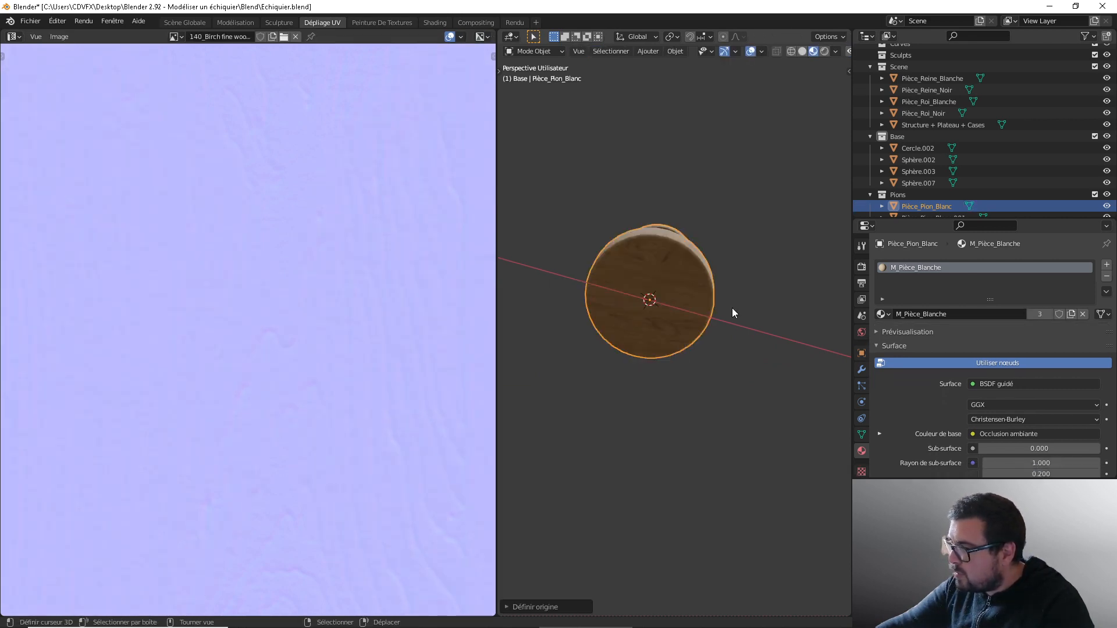
# Step: Snap the 3D cursor to the four central faces of the dark pawn's base
pyautogui.scroll(-4, 732, 309)
pyautogui.keyDown('shift'); pyautogui.moveTo(732, 308); pyautogui.dragTo(586, 285, button='middle'); pyautogui.keyUp('shift')
pyautogui.rightClick(696, 332)
pyautogui.press('Tab')
pyautogui.scroll(2, 693, 337)
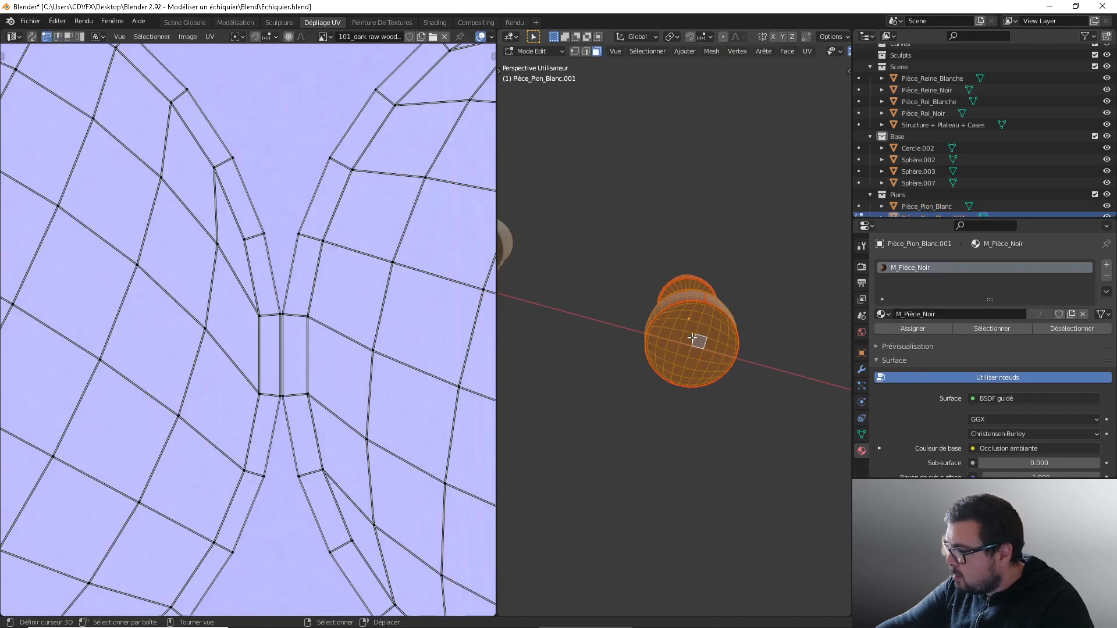
pyautogui.rightClick(690, 338)
pyautogui.keyDown('shift'); pyautogui.rightClick(699, 342); pyautogui.keyUp('shift')
pyautogui.keyDown('shift'); pyautogui.rightClick(695, 352); pyautogui.keyUp('shift')
pyautogui.keyDown('shift'); pyautogui.rightClick(684, 350); pyautogui.keyUp('shift')
pyautogui.hotkey('shift', 's')
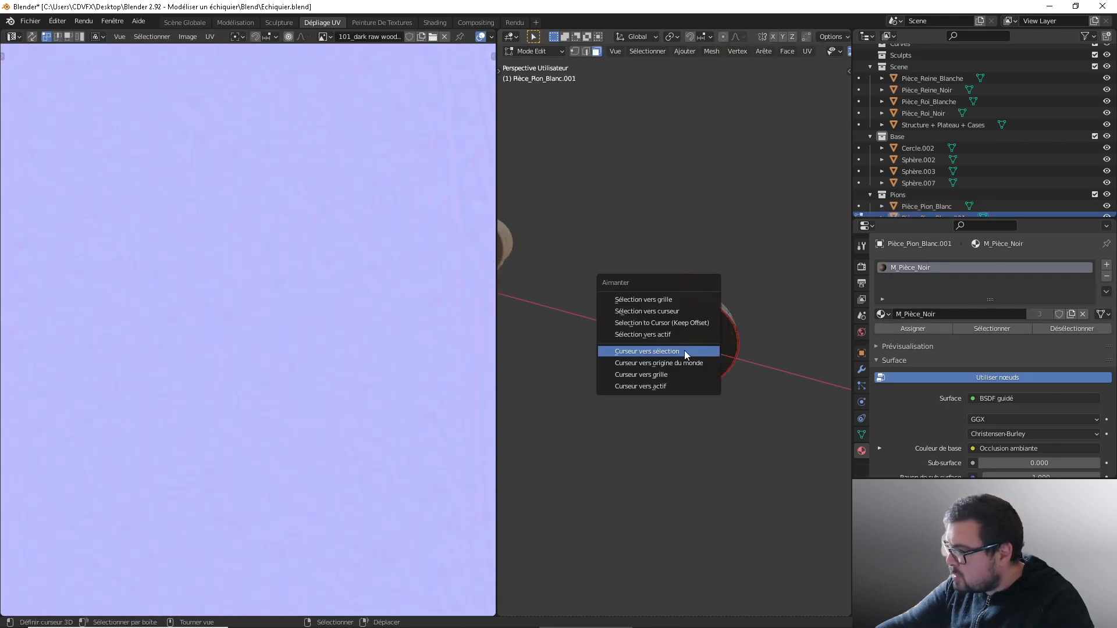
pyautogui.click(675, 352)
# Step: Set the dark pawn's origin to the 3D cursor in Object Mode
pyautogui.press('Tab')
pyautogui.hotkey('ctrl', 'alt', 'shift', 'c')
pyautogui.click(661, 324)
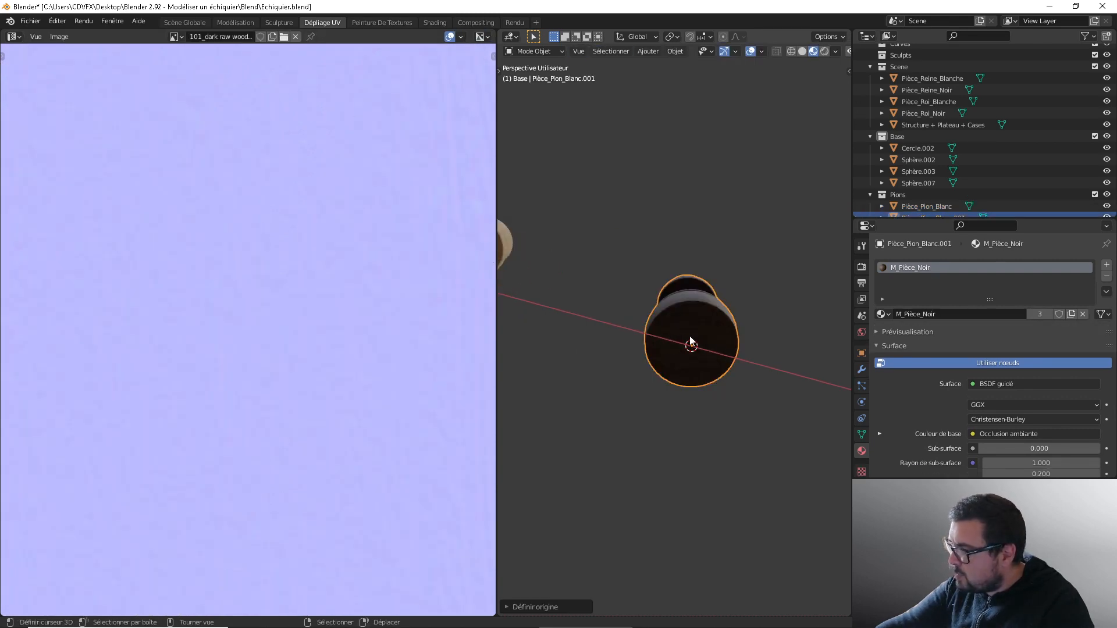
# Step: Switch to the Scène Globale workspace and bring the whole chessboard and both pawns into view
pyautogui.press('KP_7')
pyautogui.scroll(-2, 691, 342)
pyautogui.moveTo(661, 364); pyautogui.dragTo(651, 326, button='middle')
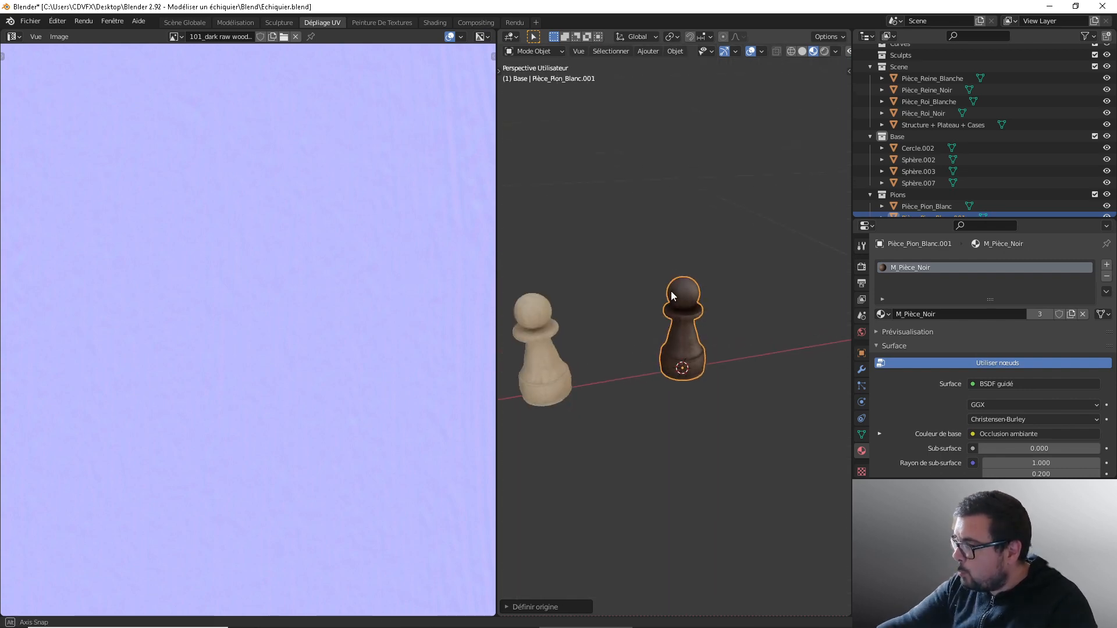
pyautogui.click(194, 22)
pyautogui.scroll(-8, 459, 332)
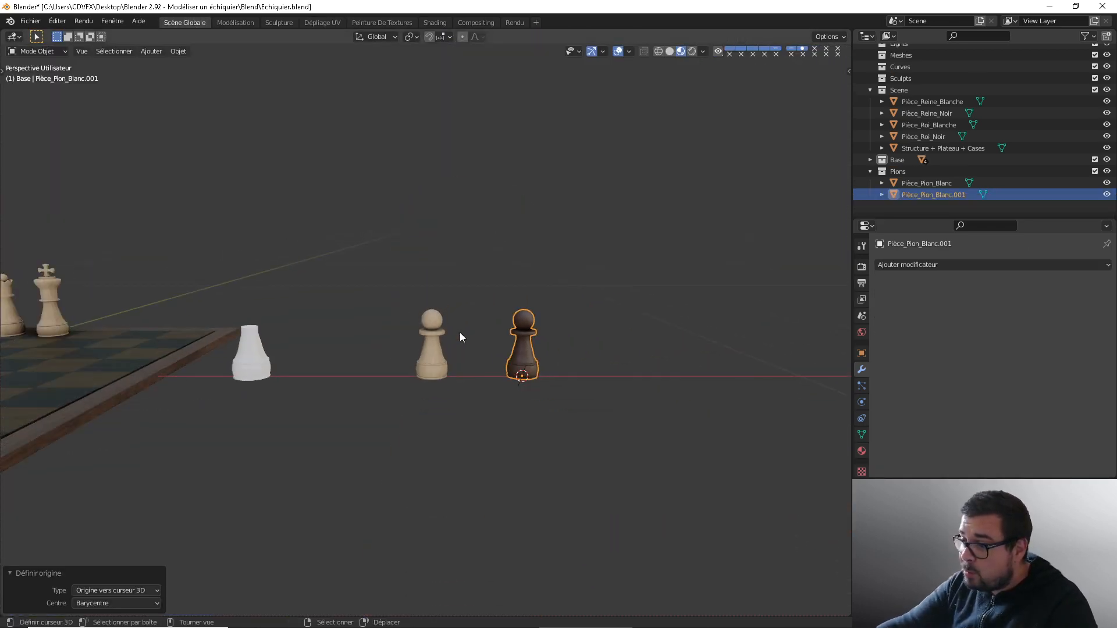
pyautogui.moveTo(505, 302); pyautogui.dragTo(407, 317, button='middle')
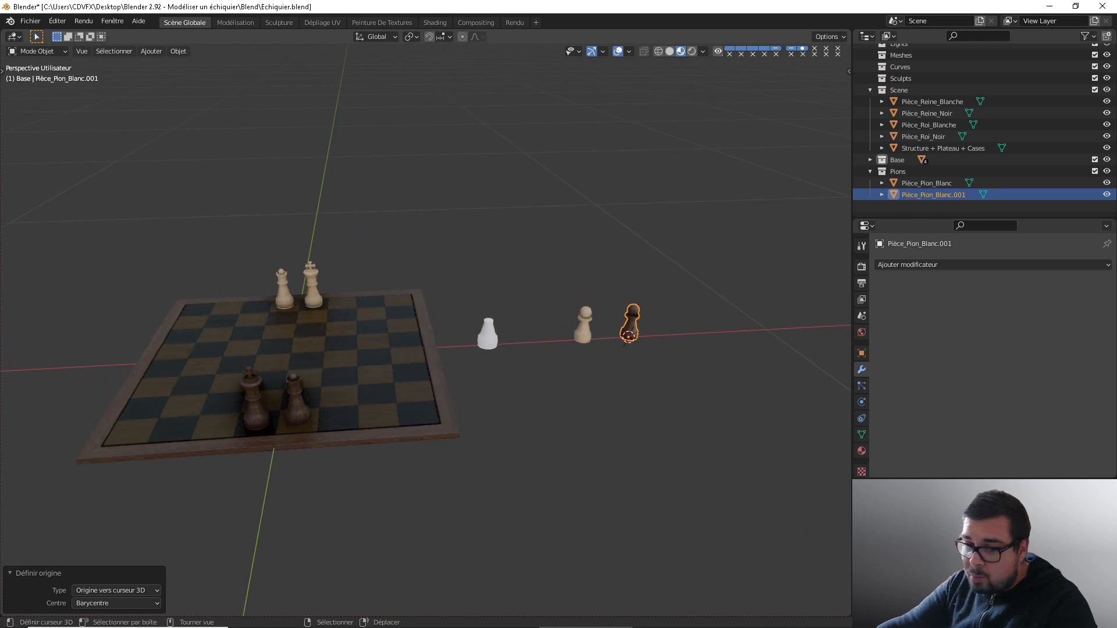
pyautogui.moveTo(281, 264); pyautogui.dragTo(287, 434, button='middle')
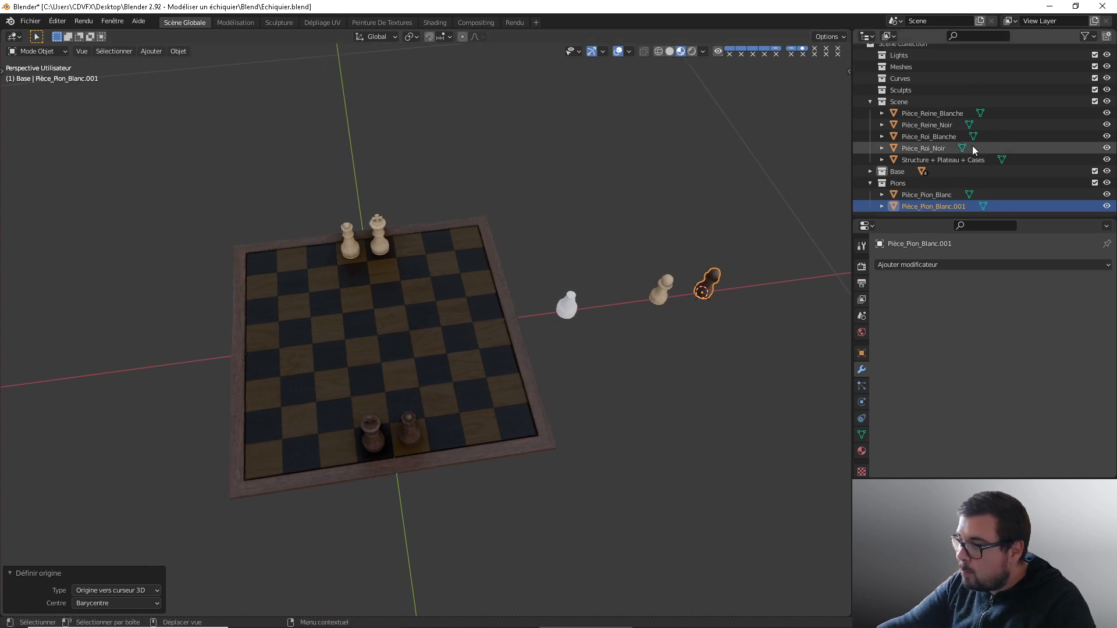
# Step: Duplicate the white pawn Pièce_Pion_Blanc seven times in place, without moving the copies
pyautogui.click(938, 195)
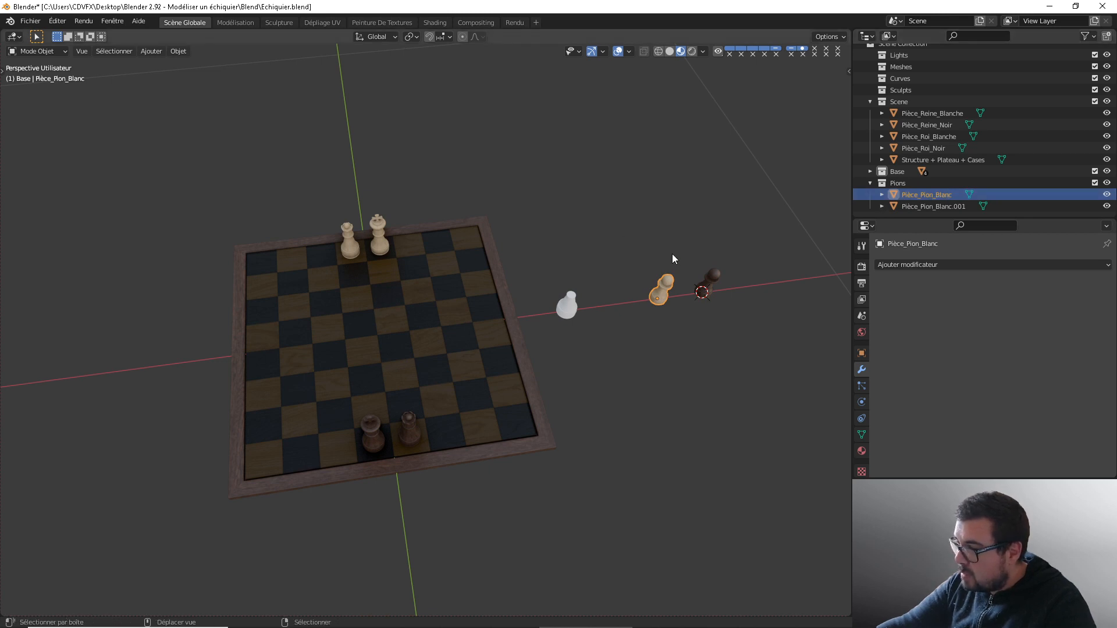
pyautogui.hotkey('shift', 'd')
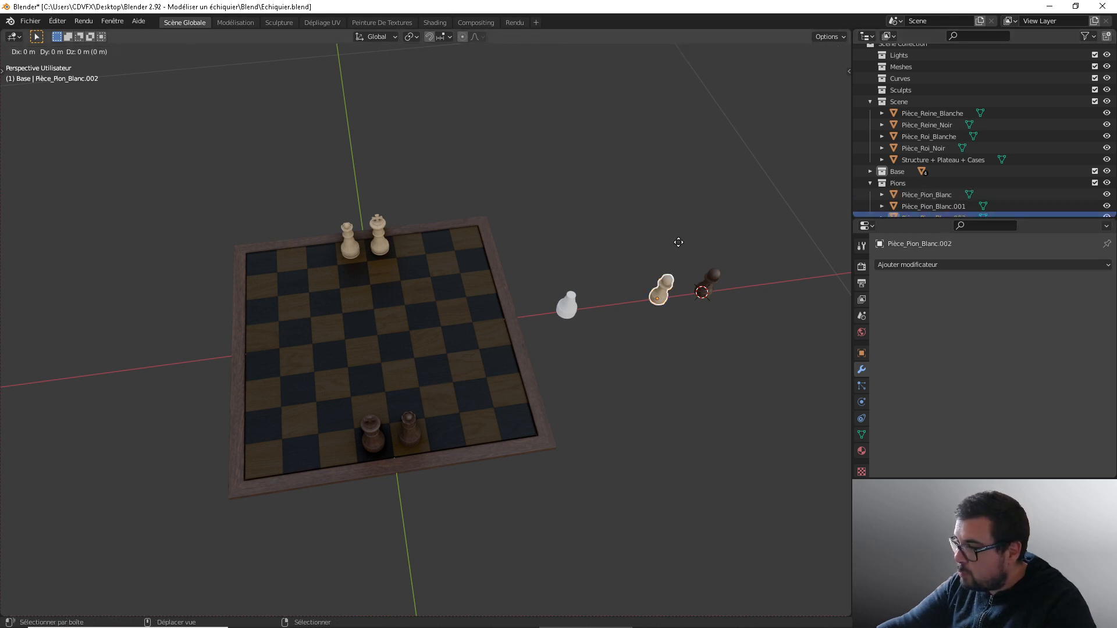
pyautogui.press('Escape')
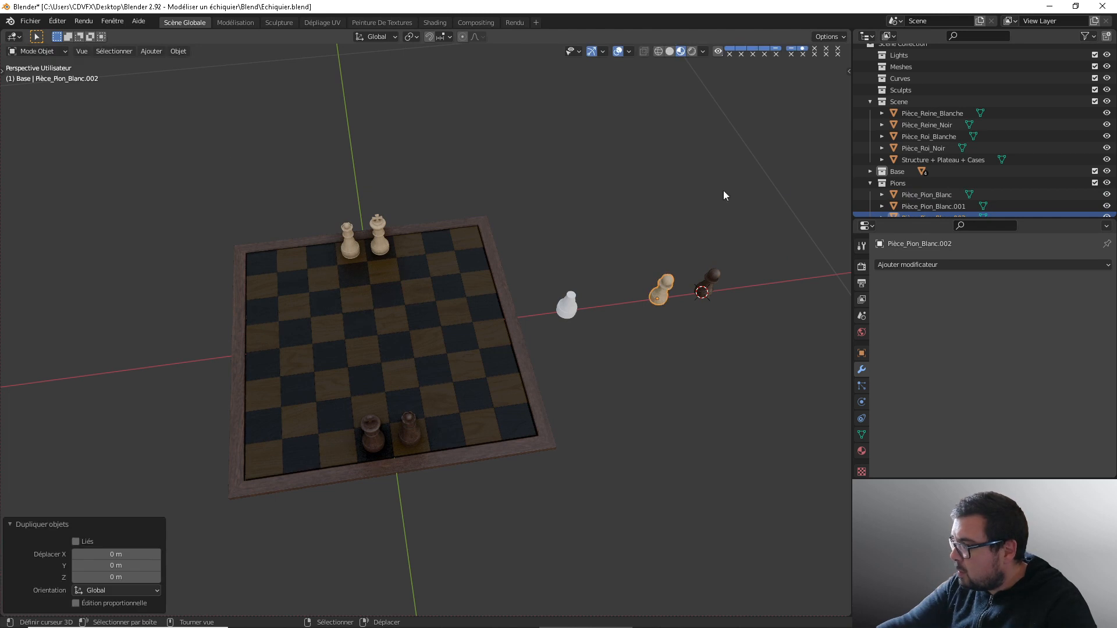
pyautogui.scroll(-1, 956, 155)
pyautogui.hotkey('shift', 'd')
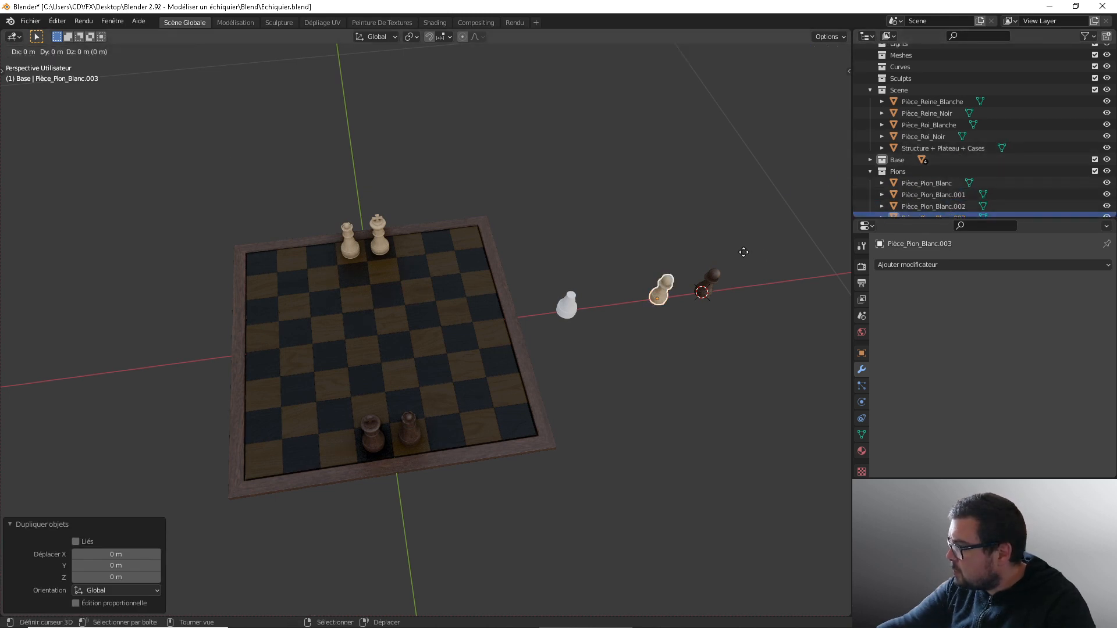
pyautogui.press('Escape')
pyautogui.scroll(-1, 931, 175)
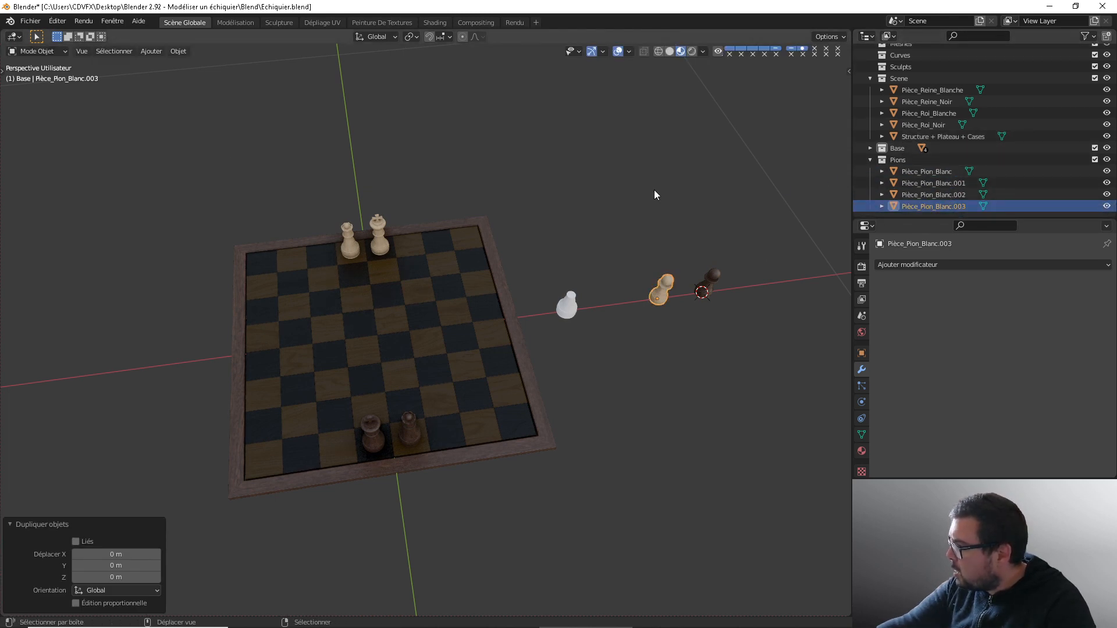
pyautogui.hotkey('shift', 'd')
pyautogui.press('Escape')
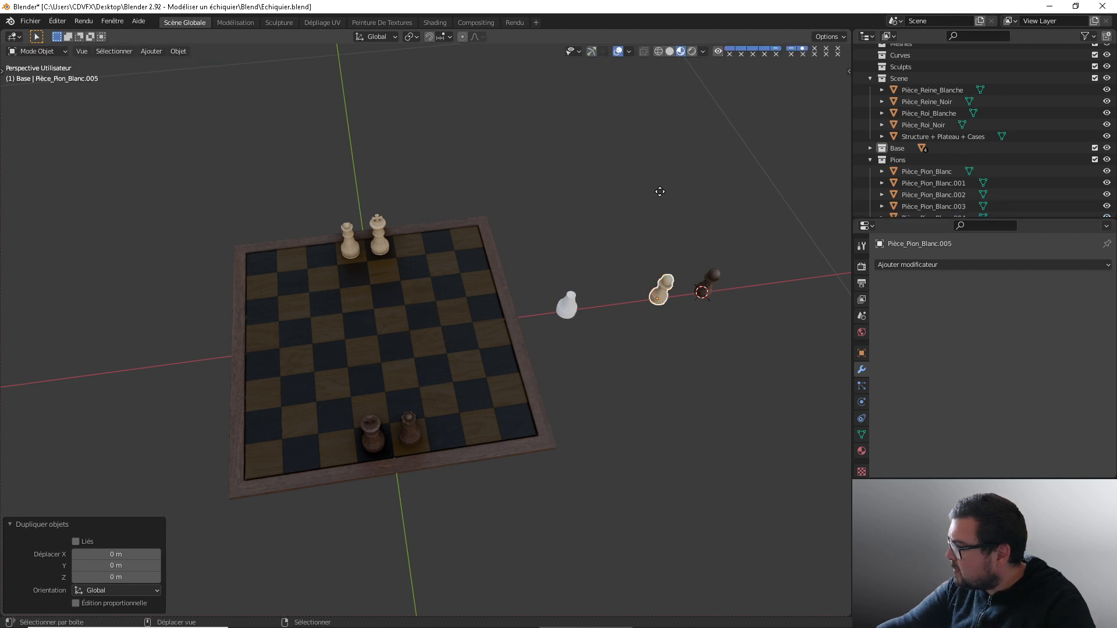
pyautogui.hotkey('shift', 'd')
pyautogui.press('Escape')
pyautogui.hotkey('shift', 'd')
pyautogui.press('Escape')
pyautogui.hotkey('shift', 'd')
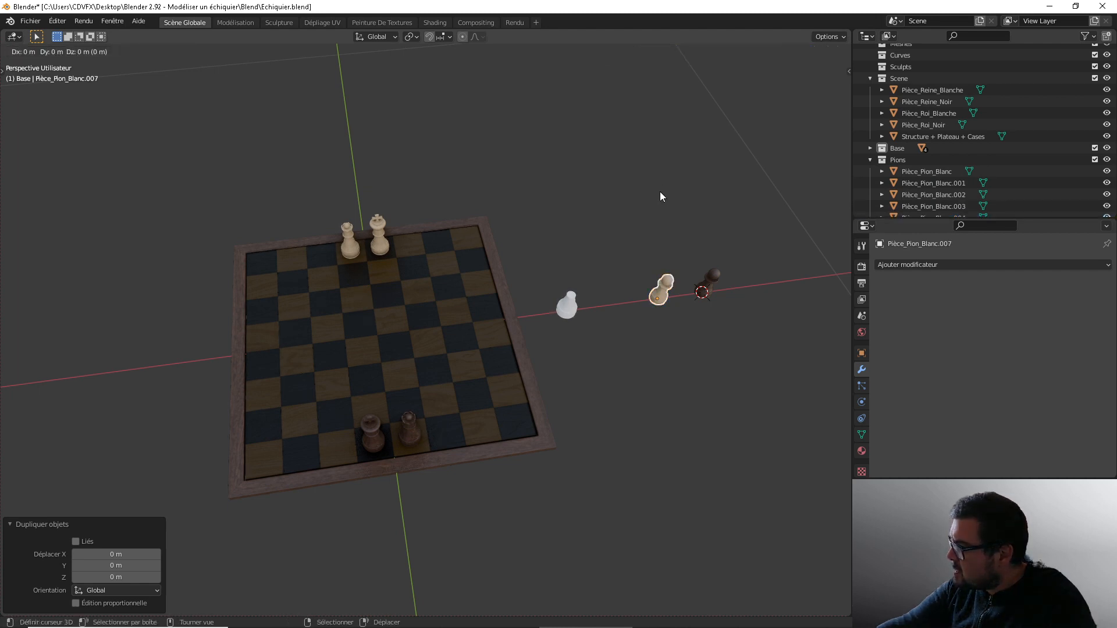
pyautogui.press('Escape')
pyautogui.hotkey('shift', 'd')
pyautogui.press('Escape')
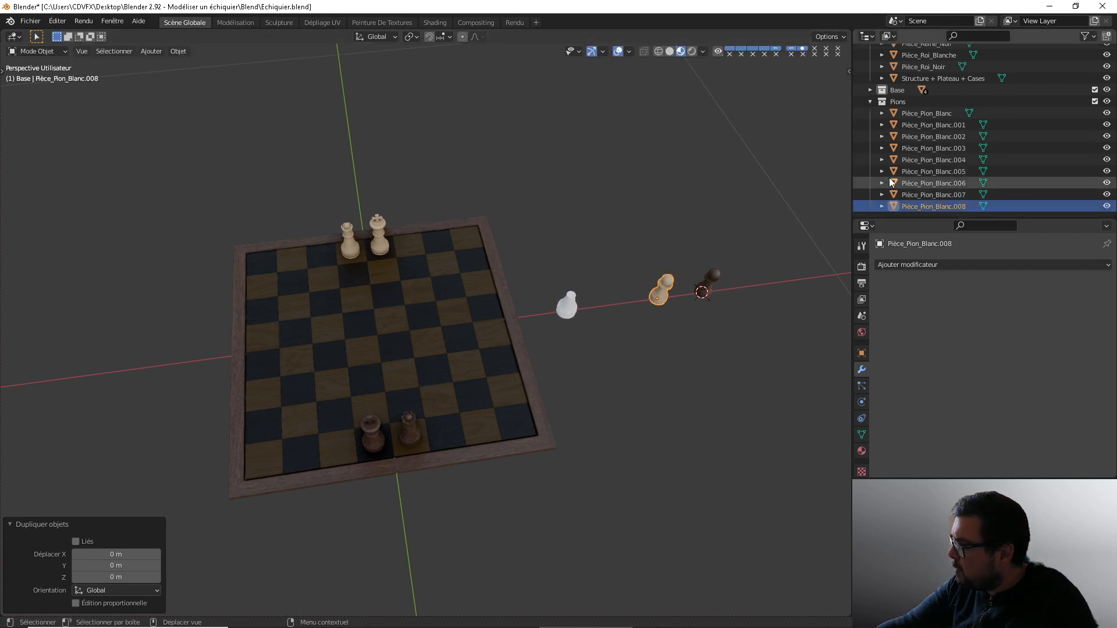
# Step: Snap the 3D cursor to the second-row edge square nearest the spare pawns and move one white pawn copy onto it
pyautogui.click(456, 266)
pyautogui.press('Tab')
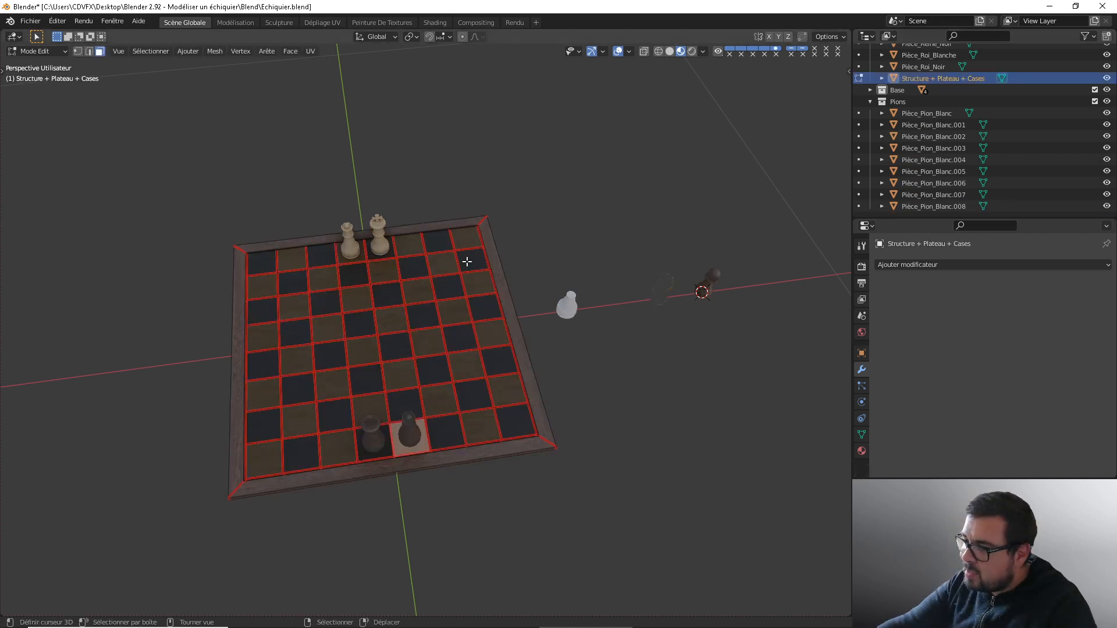
pyautogui.click(468, 262)
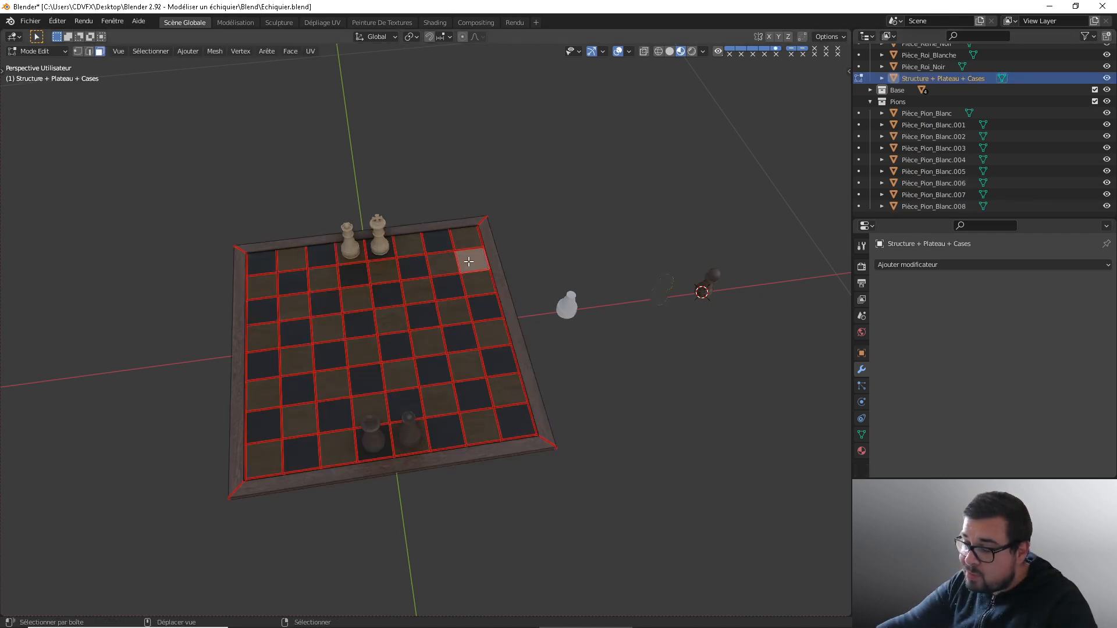
pyautogui.hotkey('shift', 's')
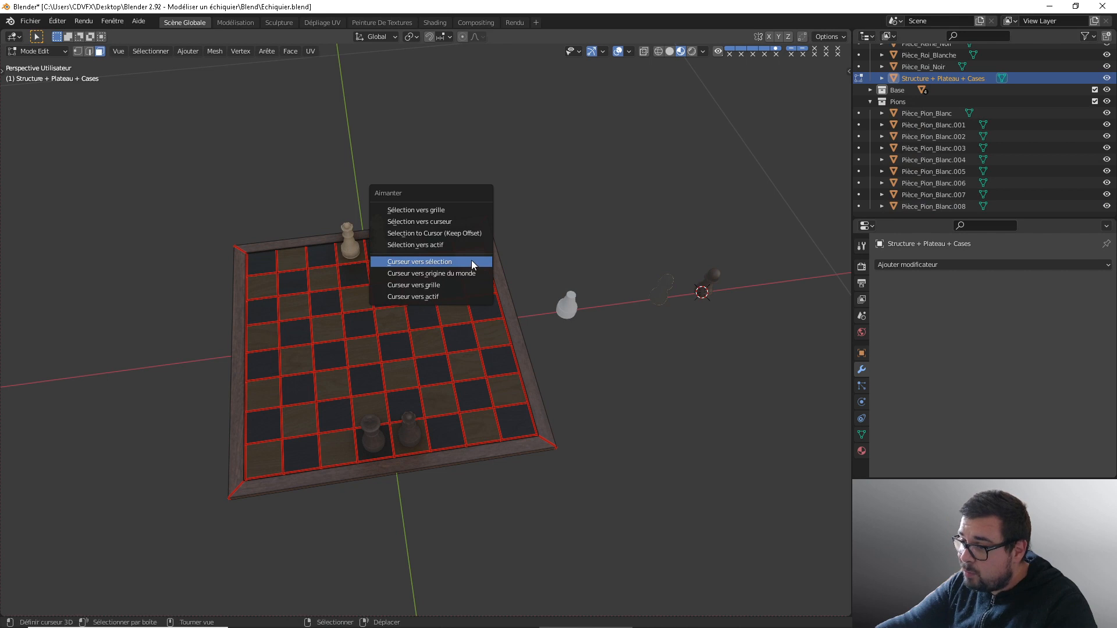
pyautogui.click(471, 260)
pyautogui.press('Tab')
pyautogui.click(655, 287)
pyautogui.hotkey('shift', 's')
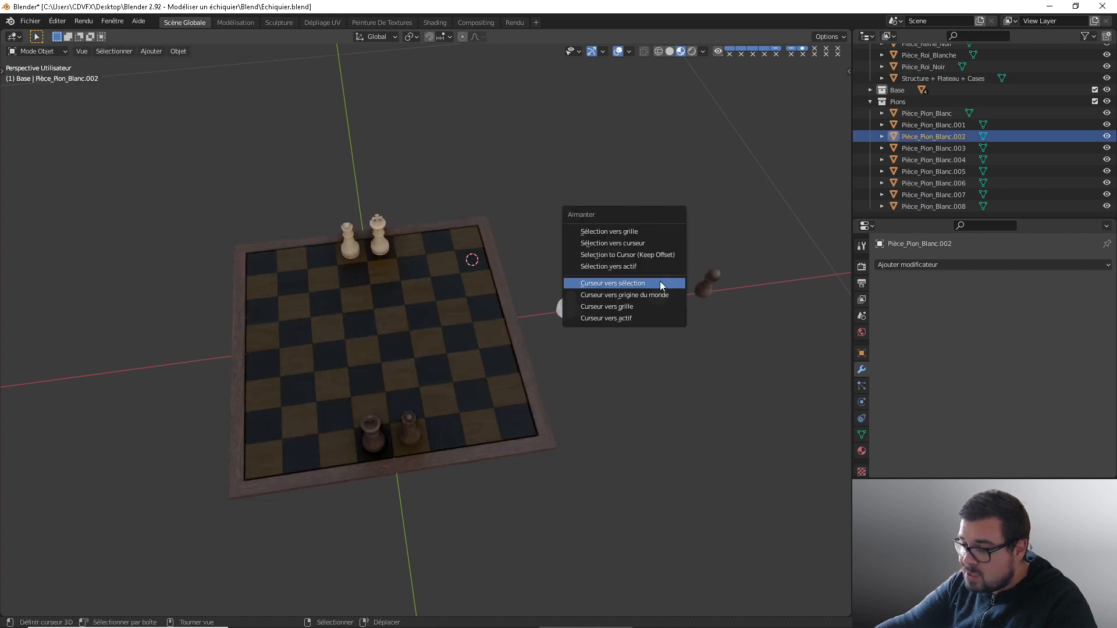
pyautogui.click(616, 245)
# Step: Place another white pawn copy at the centre of the second-row square beside the edge pawn, using the 3D cursor
pyautogui.click(442, 262)
pyautogui.press('Tab')
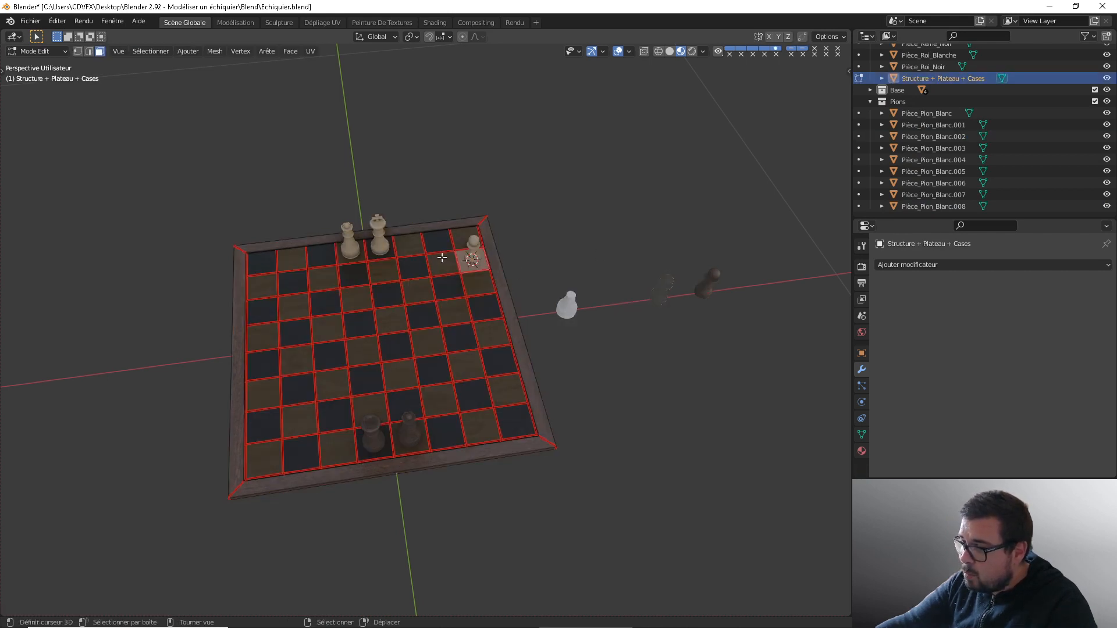
pyautogui.hotkey('shift', 's')
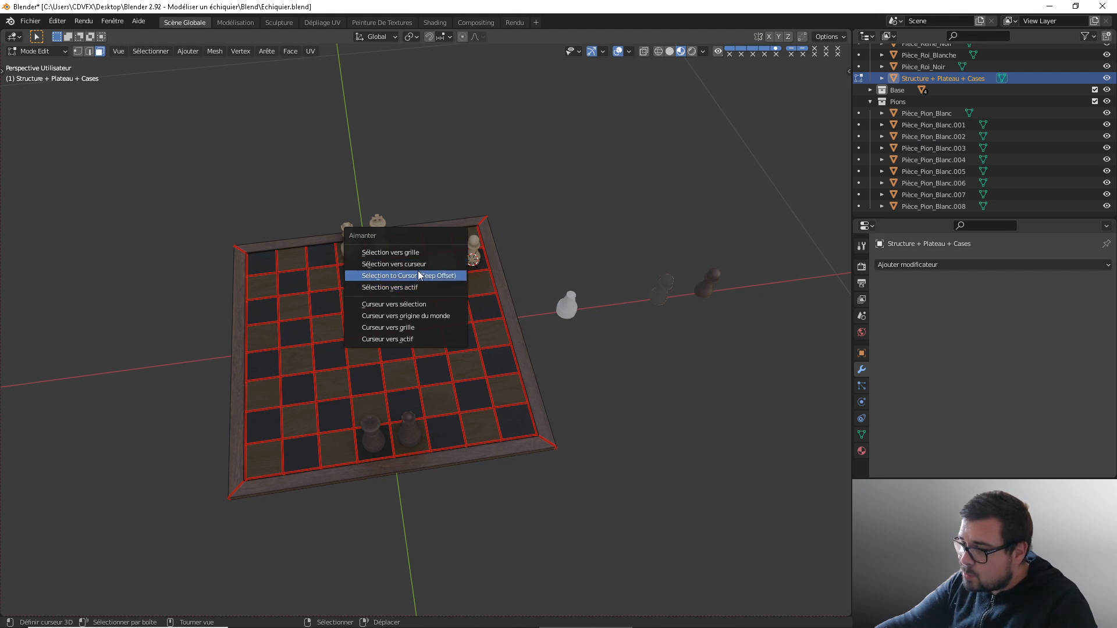
pyautogui.click(413, 304)
pyautogui.press('Tab')
pyautogui.click(677, 291)
pyautogui.hotkey('shift', 's')
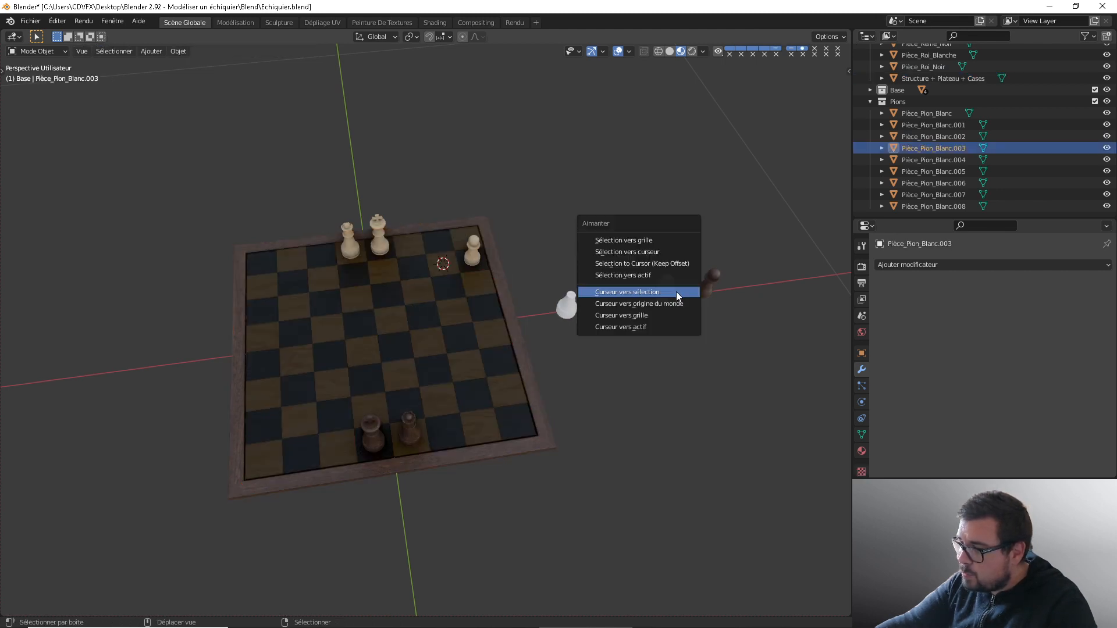
pyautogui.click(634, 252)
# Step: Place a third white pawn copy on the next second-row square towards the king, centred through the 3D cursor
pyautogui.click(418, 267)
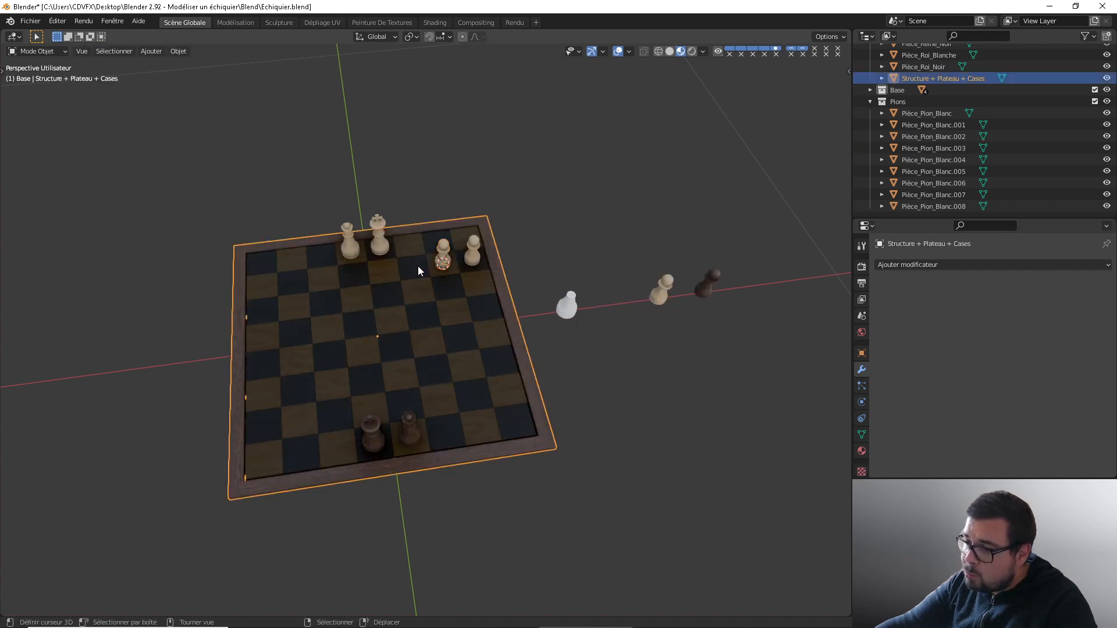
pyautogui.press('Tab')
pyautogui.hotkey('shift', 's')
pyautogui.click(384, 307)
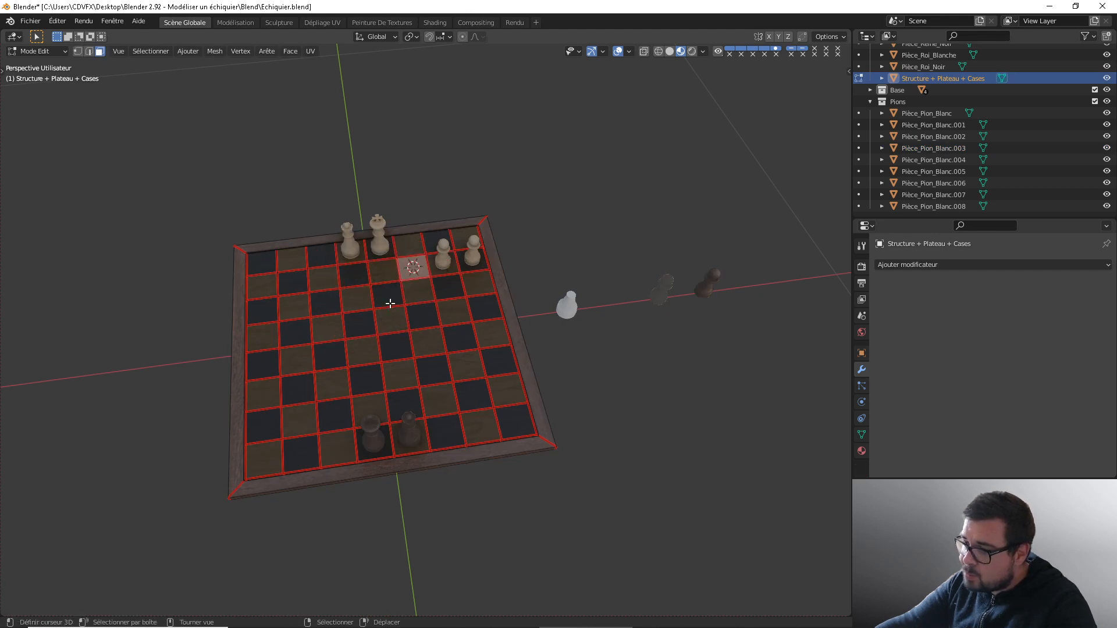
pyautogui.press('Tab')
pyautogui.click(663, 285)
pyautogui.hotkey('shift', 's')
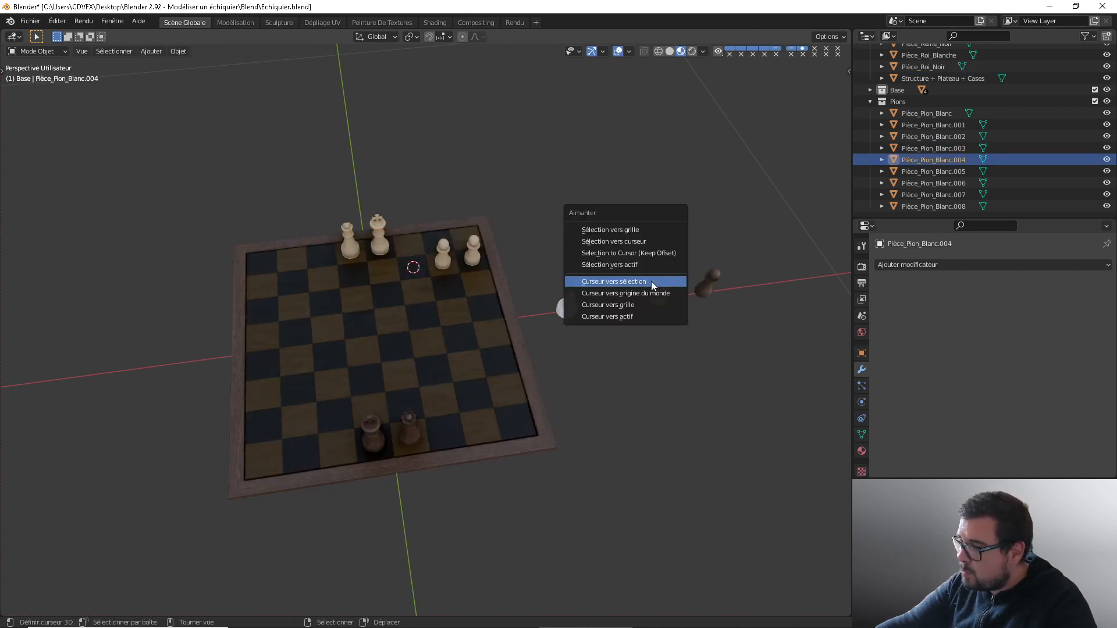
pyautogui.click(620, 251)
# Step: Place a white pawn copy on the square in front of the white king, centred through the 3D cursor
pyautogui.click(387, 276)
pyautogui.press('Tab')
pyautogui.hotkey('shift', 's')
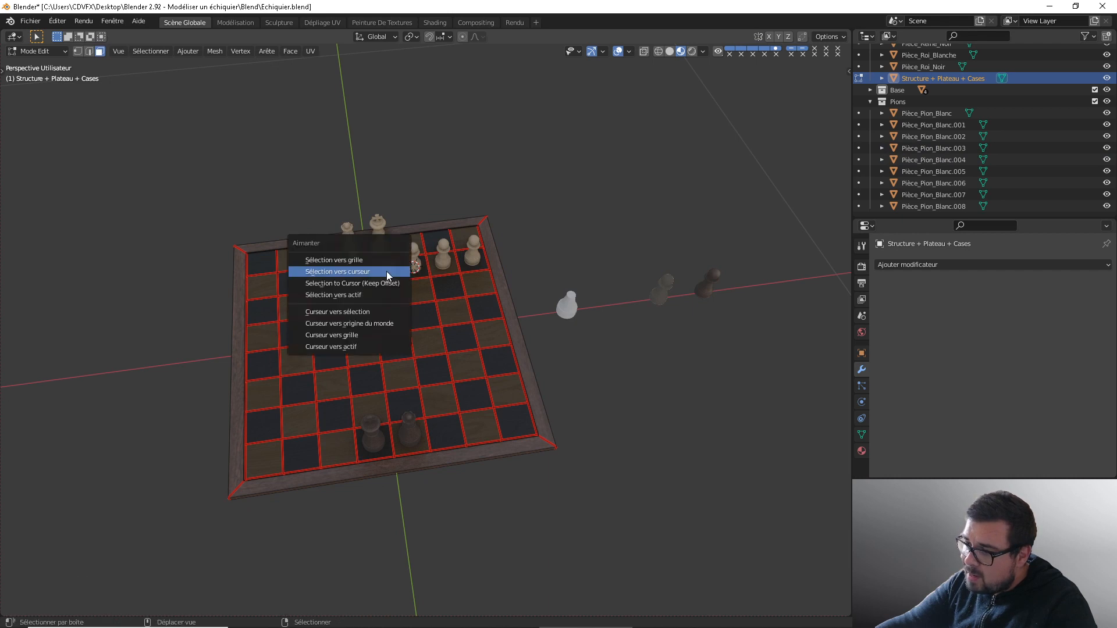
pyautogui.click(369, 310)
pyautogui.press('Tab')
pyautogui.click(665, 291)
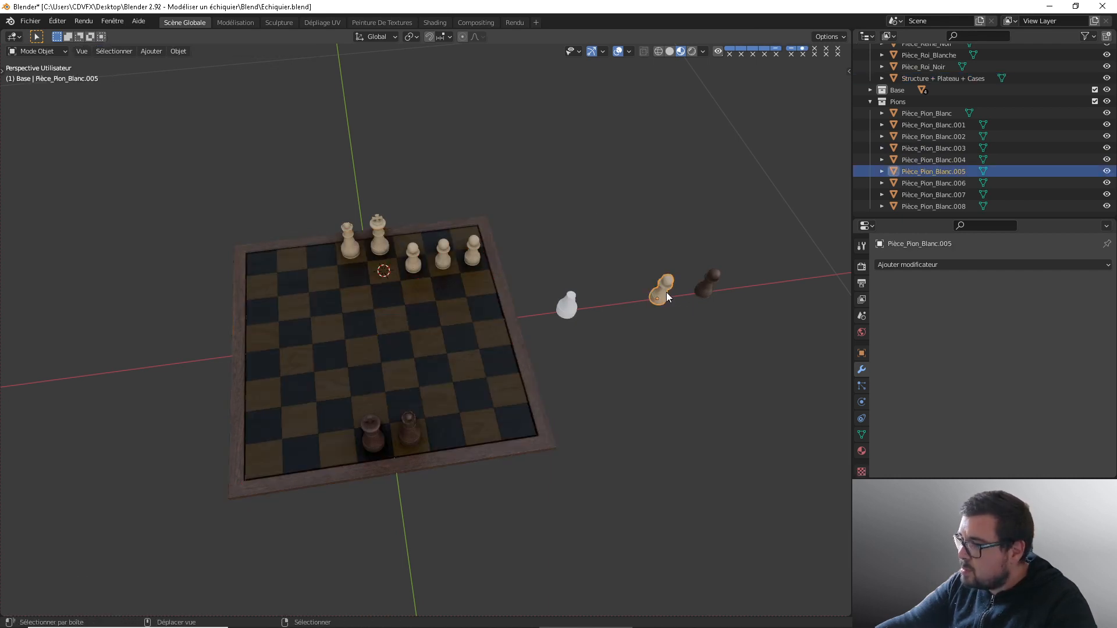
pyautogui.hotkey('shift', 's')
pyautogui.click(629, 254)
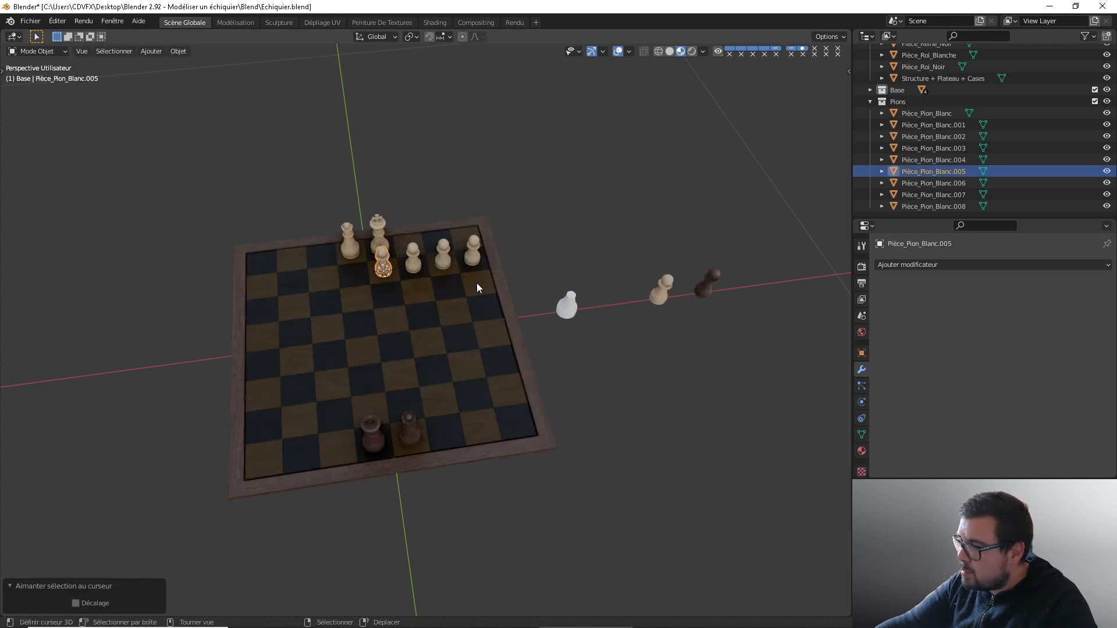
# Step: Place a white pawn copy on the square in front of the white queen, centred through the 3D cursor
pyautogui.click(441, 296)
pyautogui.press('Tab')
pyautogui.hotkey('shift', 's')
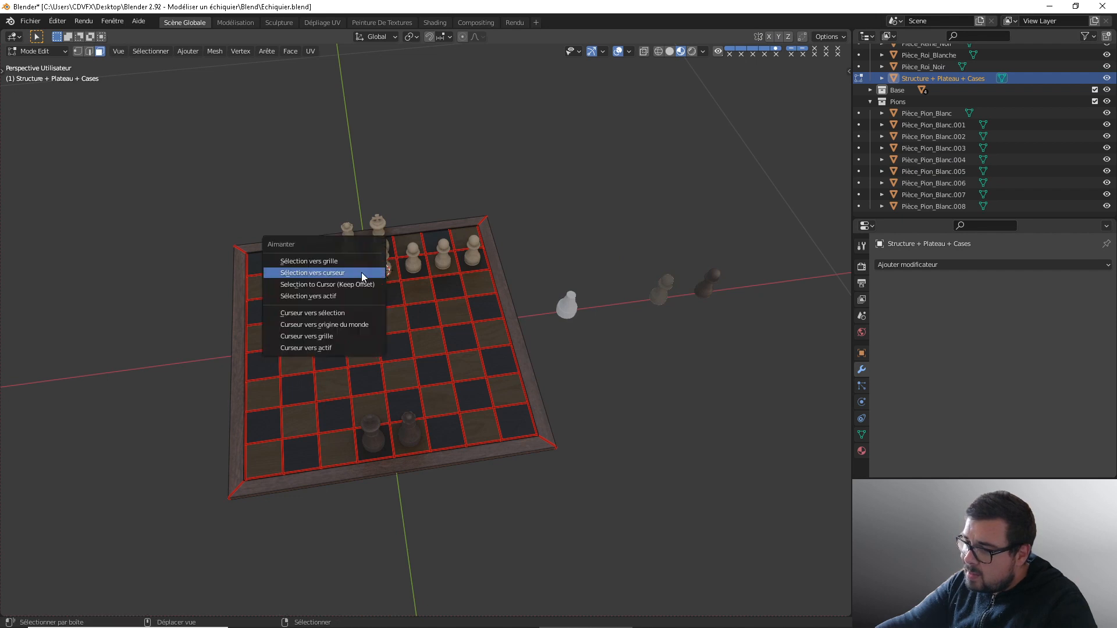
pyautogui.click(337, 318)
pyautogui.press('Tab')
pyautogui.click(661, 290)
pyautogui.hotkey('shift', 's')
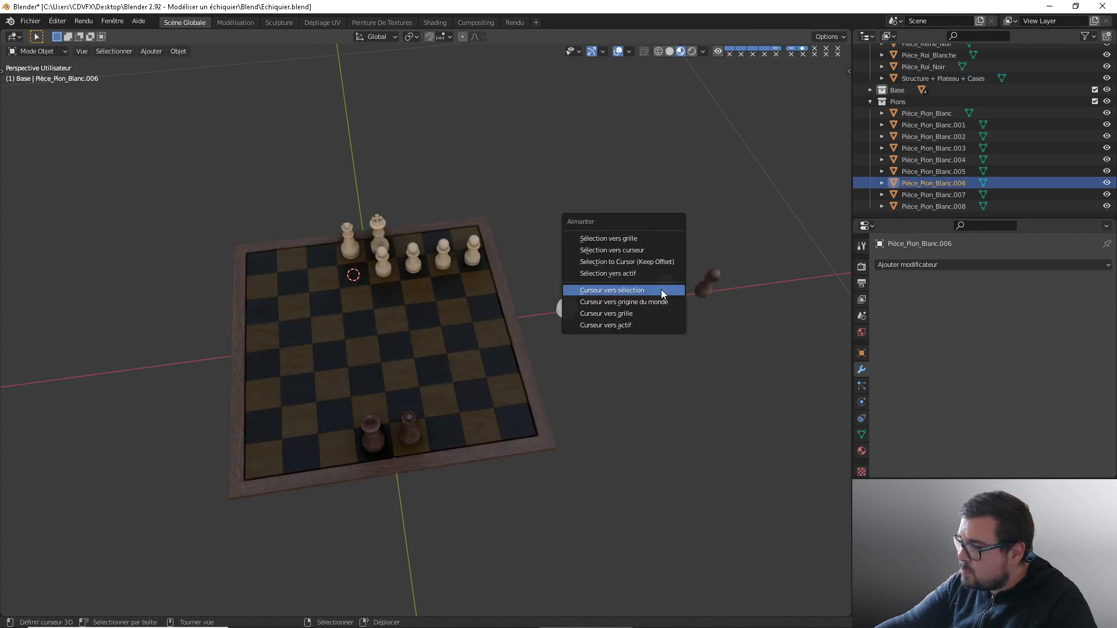
pyautogui.click(627, 255)
# Step: Centre a sixth white pawn copy on the pawn-row square just past the white queen's pawn, using the 3D cursor
pyautogui.click(434, 295)
pyautogui.press('Tab')
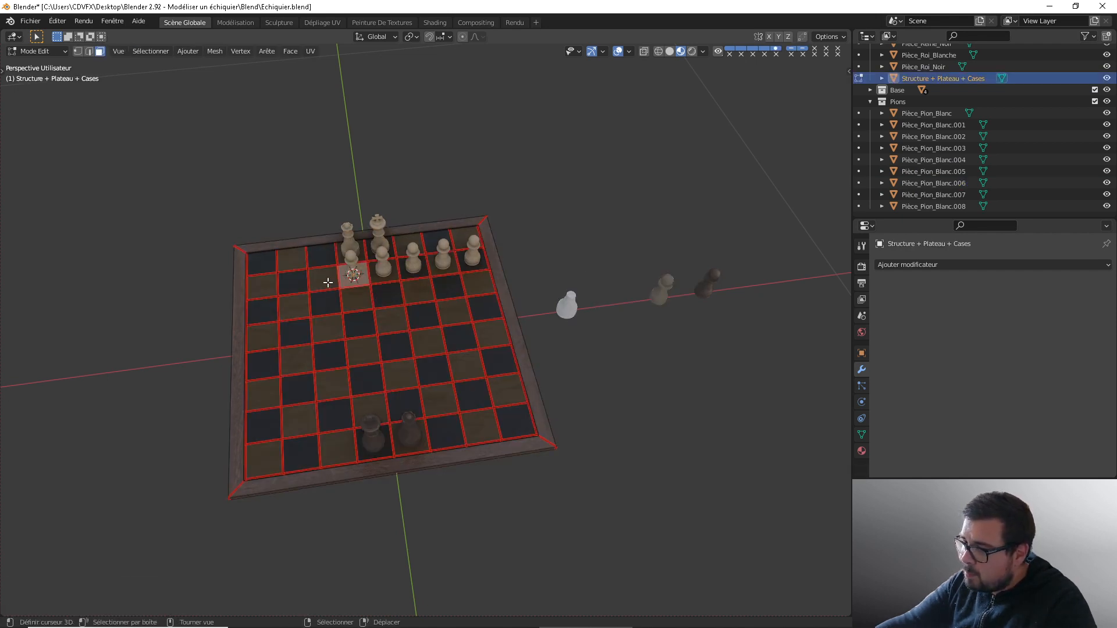
pyautogui.hotkey('shift', 's')
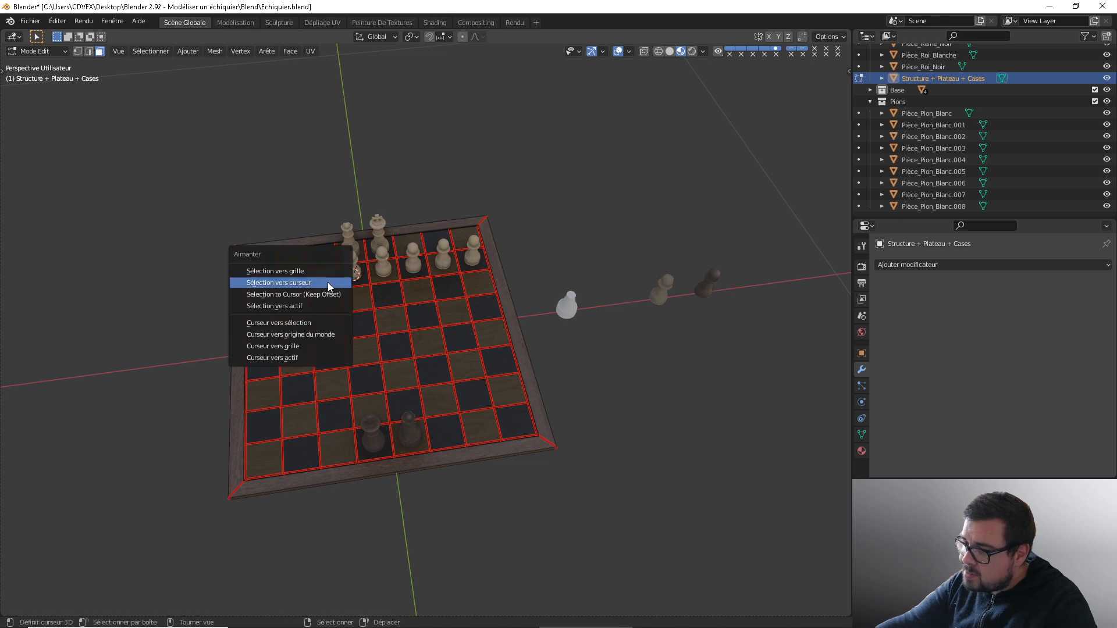
pyautogui.click(297, 323)
pyautogui.press('Tab')
pyautogui.click(665, 284)
pyautogui.hotkey('shift', 's')
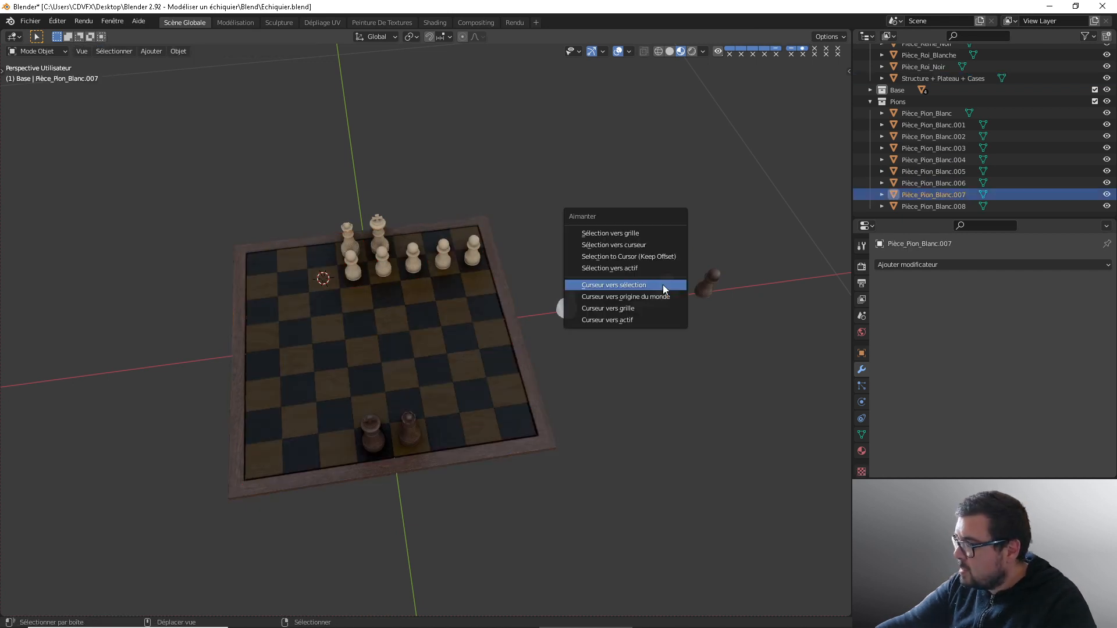
pyautogui.click(612, 251)
# Step: Centre a seventh white pawn copy on the second-to-last square of the white pawn row, using the 3D cursor
pyautogui.click(397, 288)
pyautogui.press('Tab')
pyautogui.hotkey('shift', 's')
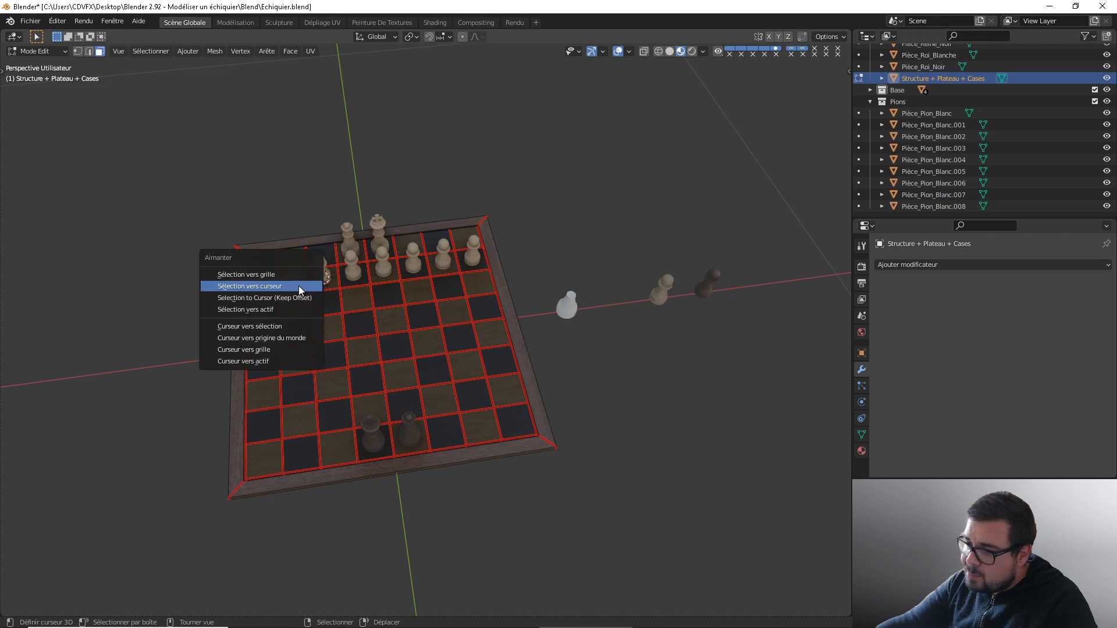
pyautogui.click(262, 329)
pyautogui.press('Tab')
pyautogui.click(664, 299)
pyautogui.hotkey('shift', 's')
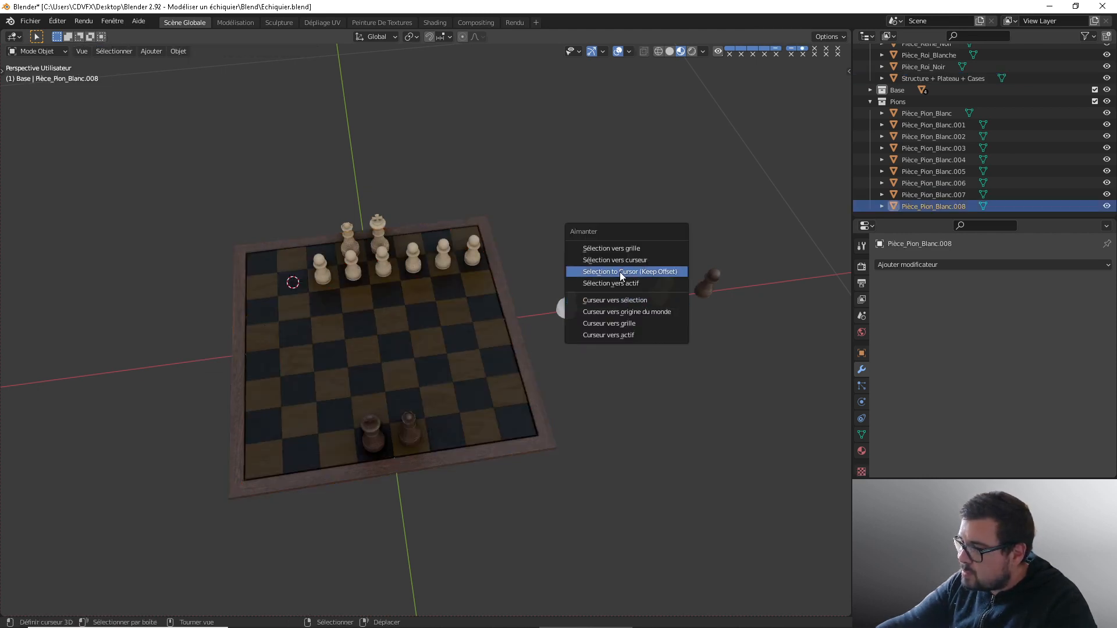
pyautogui.click(619, 271)
# Step: Snap the 3D cursor to the last empty edge square of the white pawn row and move the original white pawn there
pyautogui.click(339, 309)
pyautogui.press('Tab')
pyautogui.click(262, 286)
pyautogui.hotkey('shift', 's')
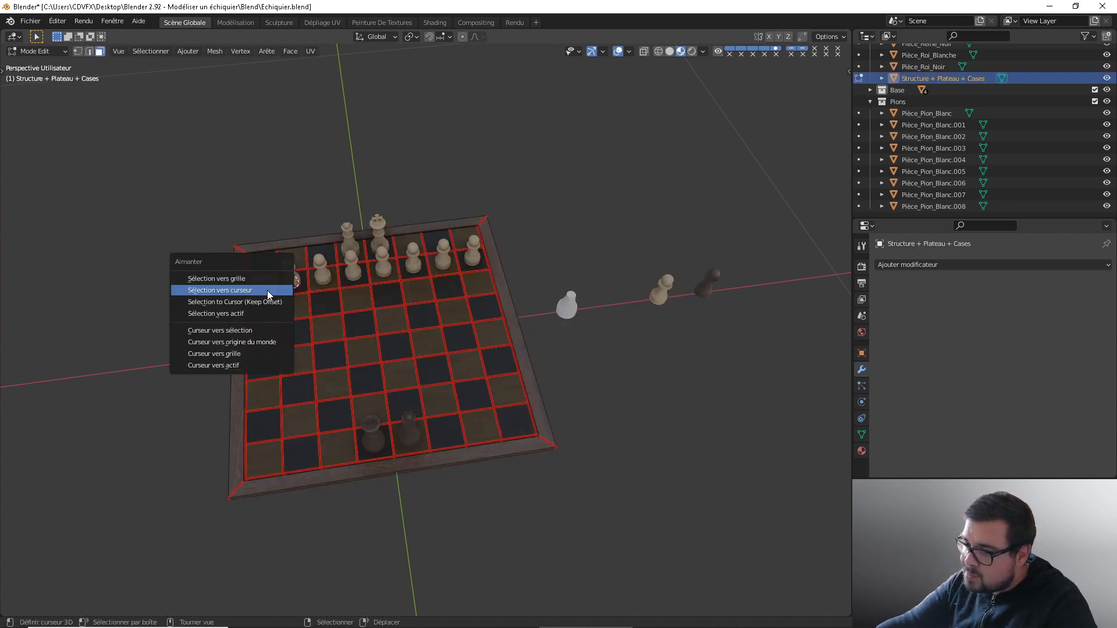
pyautogui.click(245, 331)
pyautogui.press('Tab')
pyautogui.click(666, 294)
pyautogui.hotkey('shift', 's')
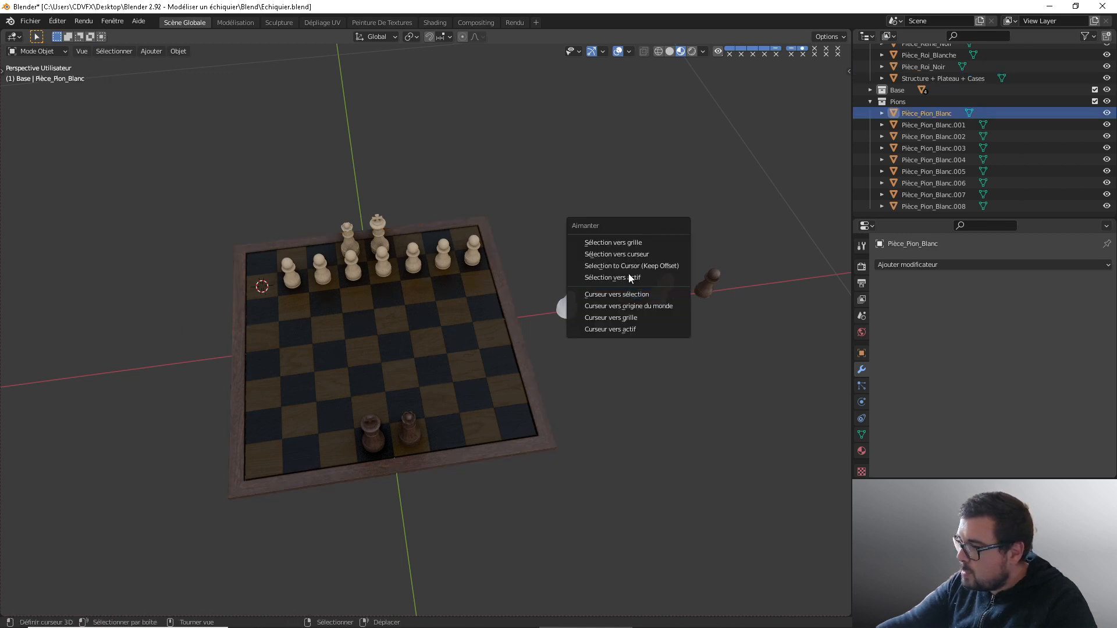
pyautogui.click(616, 254)
# Step: Duplicate the black pawn in place several times to supply the black pawn row
pyautogui.click(712, 281)
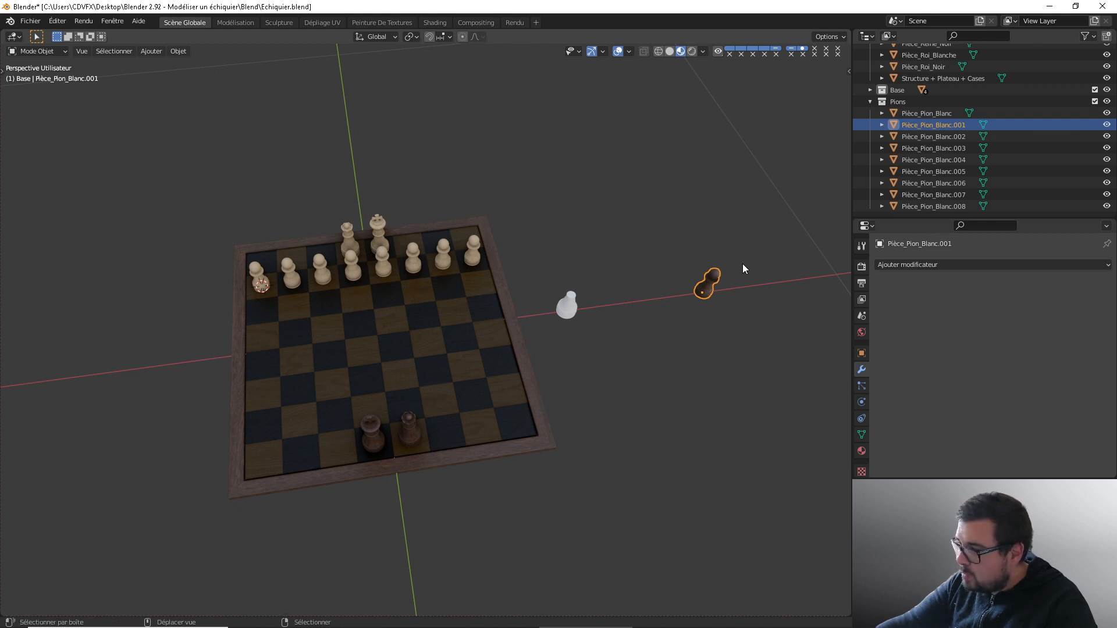
pyautogui.hotkey('shift', 'd')
pyautogui.rightClick(742, 263)
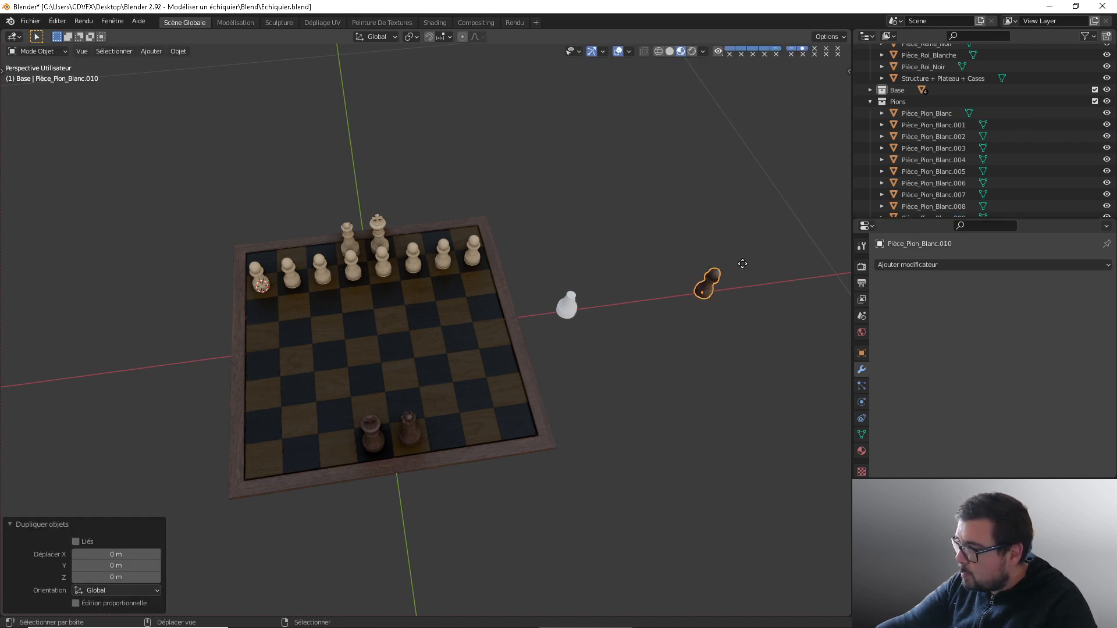
pyautogui.hotkey('shift', 'd')
pyautogui.rightClick(743, 263)
pyautogui.hotkey('shift', 'd')
pyautogui.rightClick(742, 263)
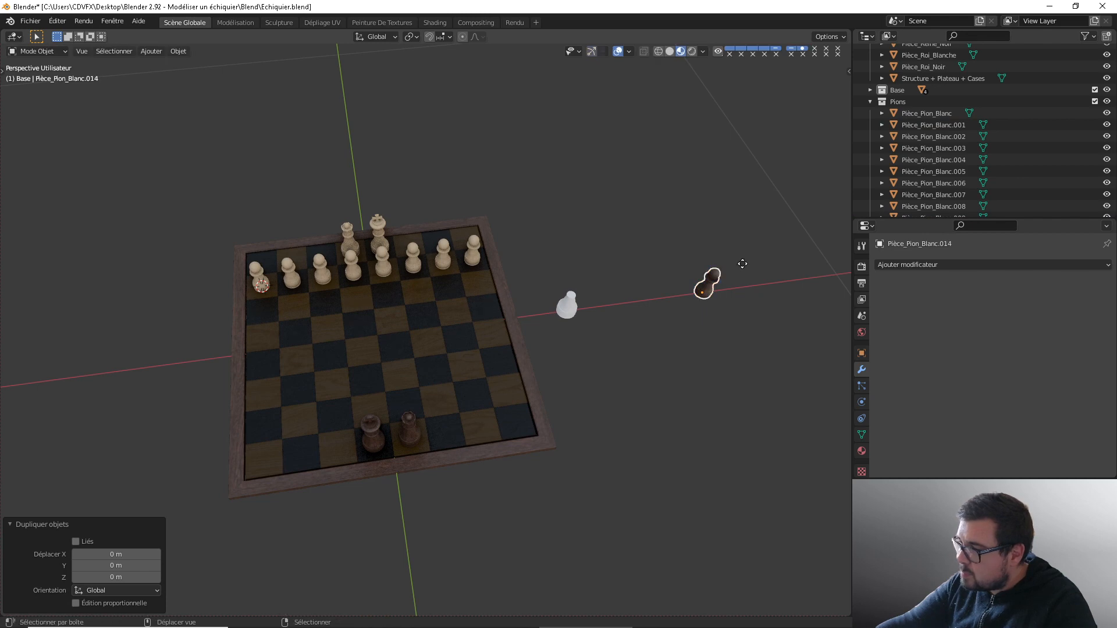
pyautogui.hotkey('shift', 'd')
pyautogui.rightClick(744, 267)
# Step: Snap the 3D cursor to the black pawn row's edge square nearest the spare pawns and move one black pawn onto it
pyautogui.click(474, 311)
pyautogui.press('Tab')
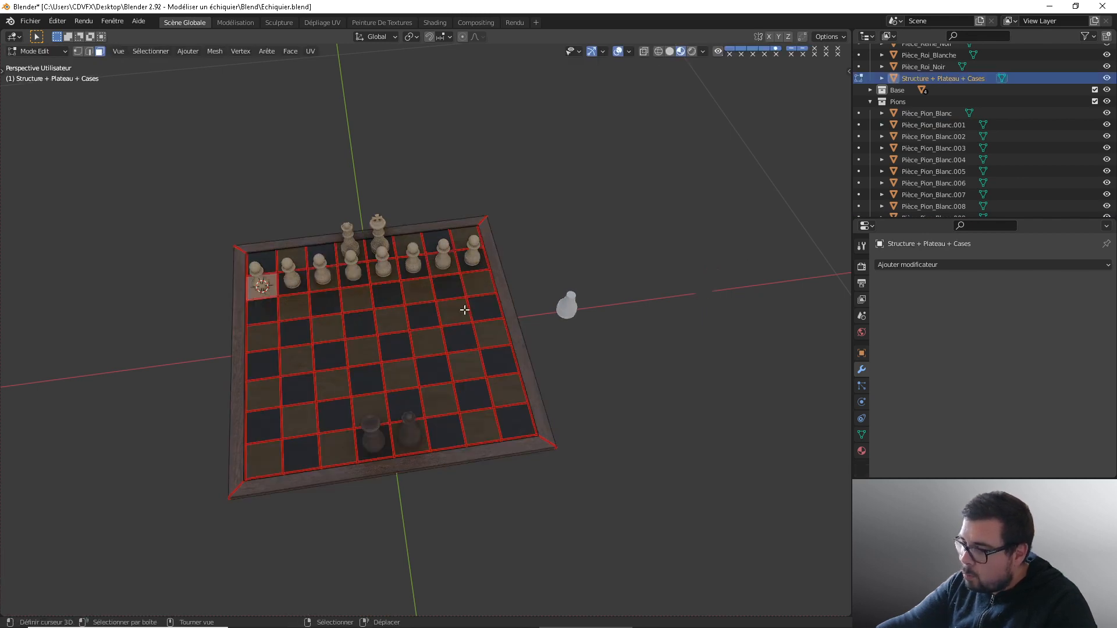
pyautogui.click(511, 387)
pyautogui.hotkey('shift', 's')
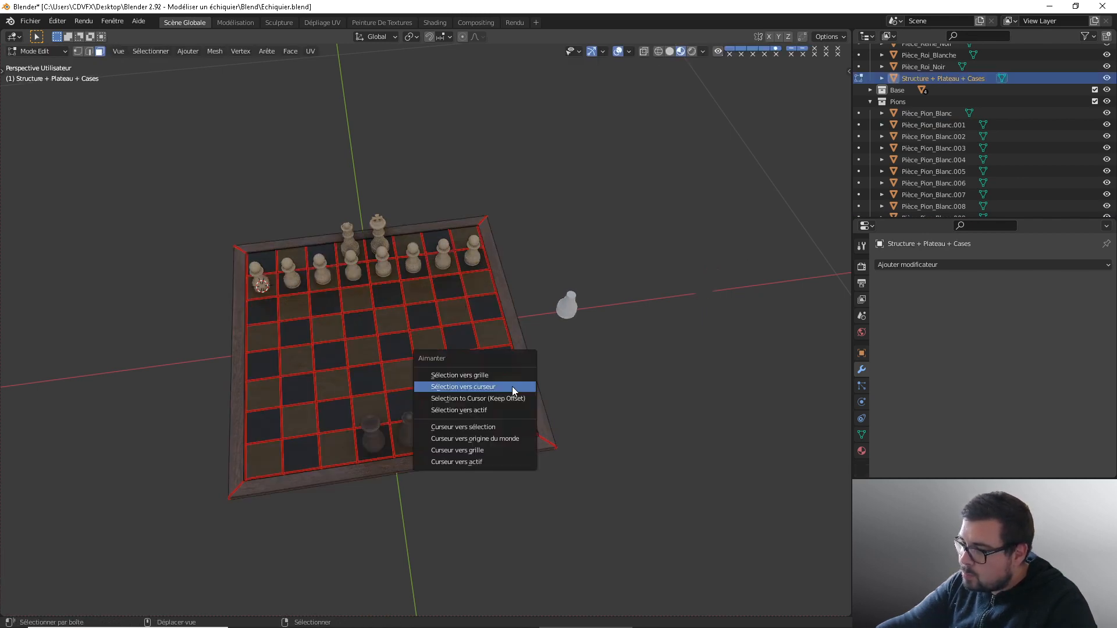
pyautogui.click(474, 400)
pyautogui.press('Tab')
pyautogui.click(706, 285)
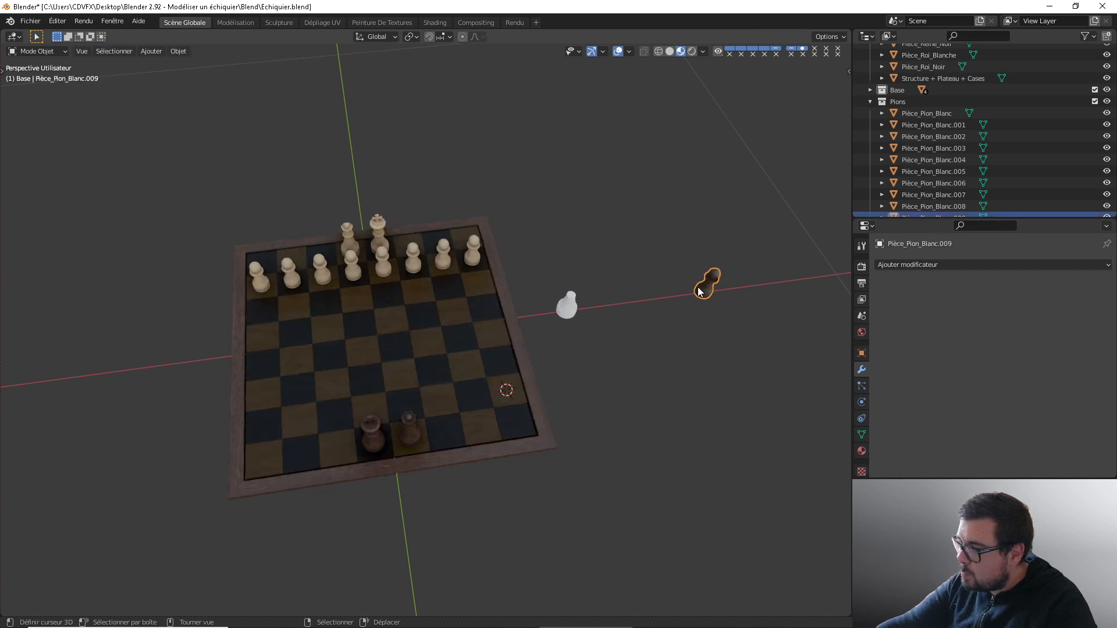
pyautogui.hotkey('shift', 's')
pyautogui.click(655, 244)
# Step: Place a second black pawn copy on the square beside the black edge pawn, centred through the 3D cursor
pyautogui.click(472, 410)
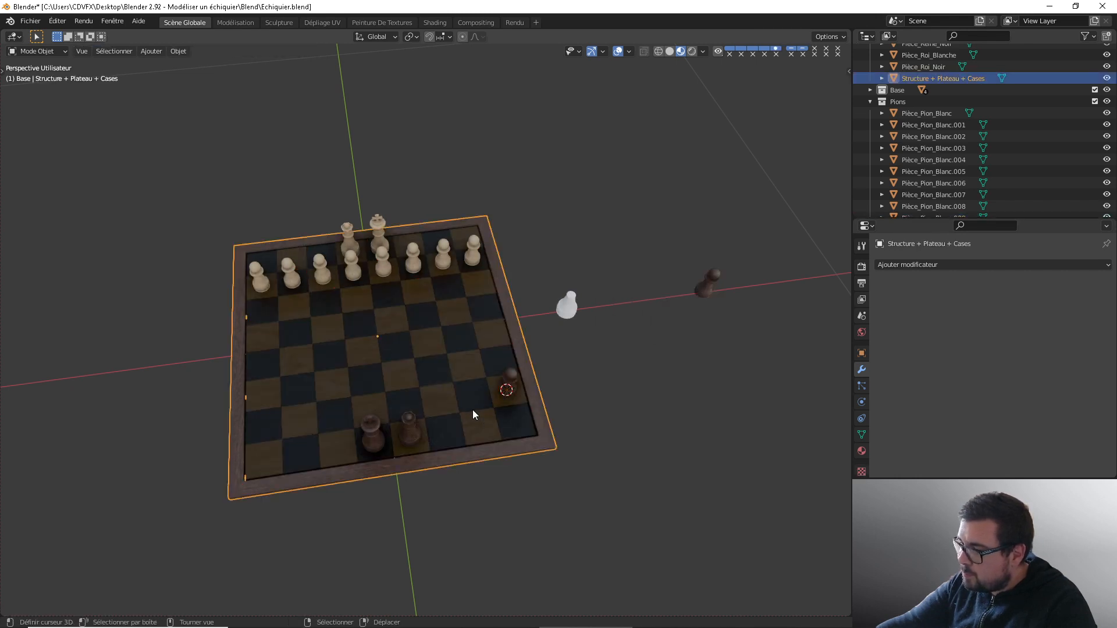
pyautogui.press('Tab')
pyautogui.hotkey('shift', 's')
pyautogui.click(445, 438)
pyautogui.press('Tab')
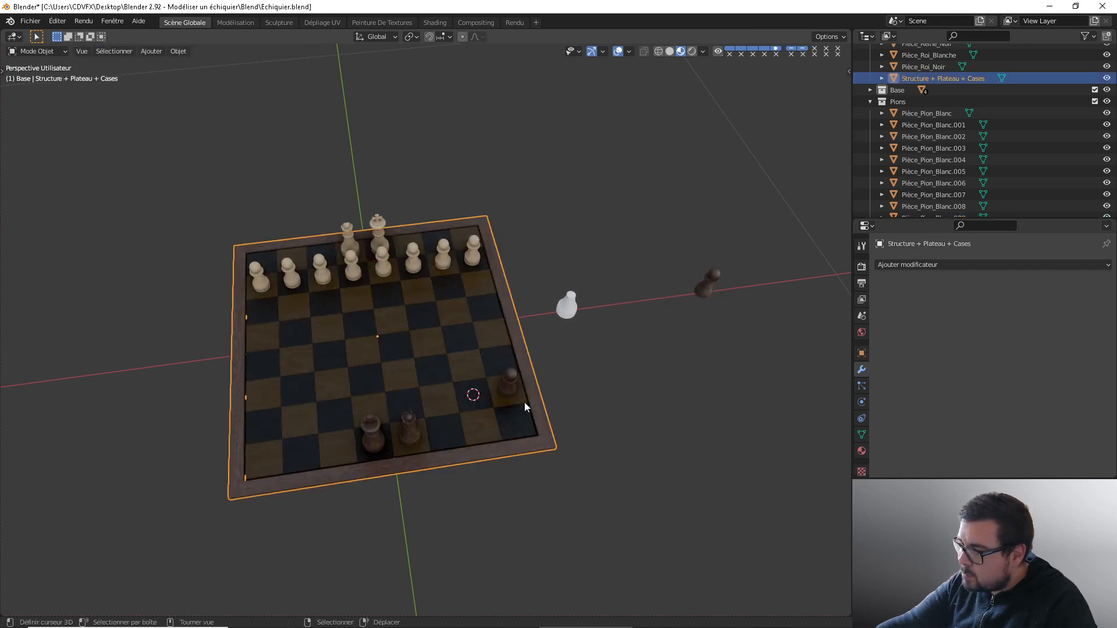
pyautogui.click(708, 283)
pyautogui.hotkey('shift', 's')
pyautogui.click(682, 250)
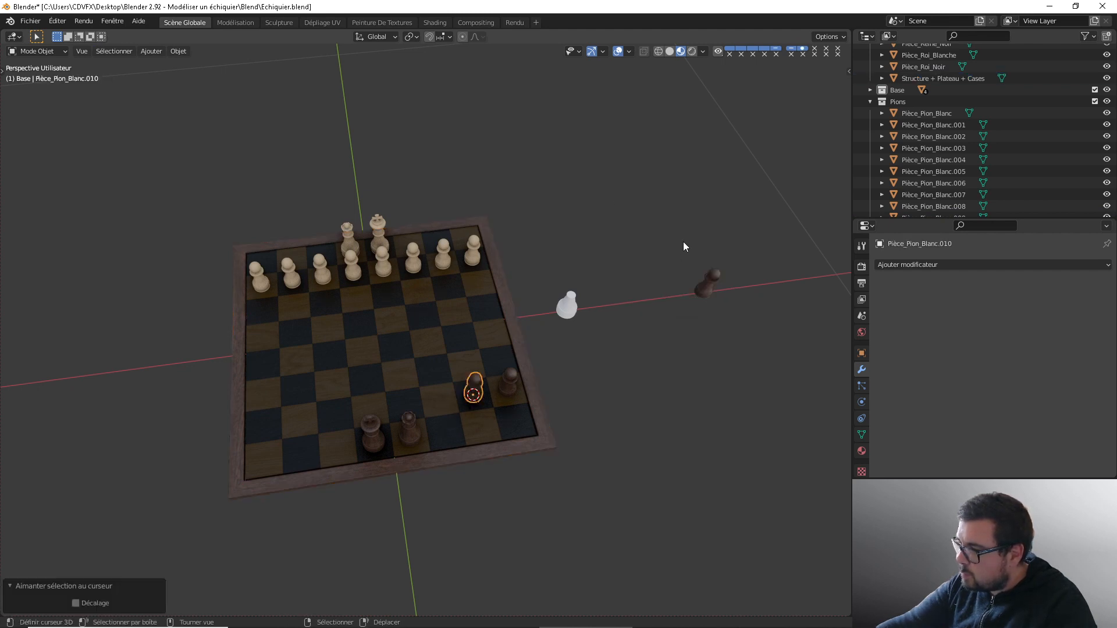
# Step: Snap the 3D cursor to the centre of the third square in the black pawn row
pyautogui.press('Tab')
pyautogui.press('Tab')
pyautogui.click(493, 416)
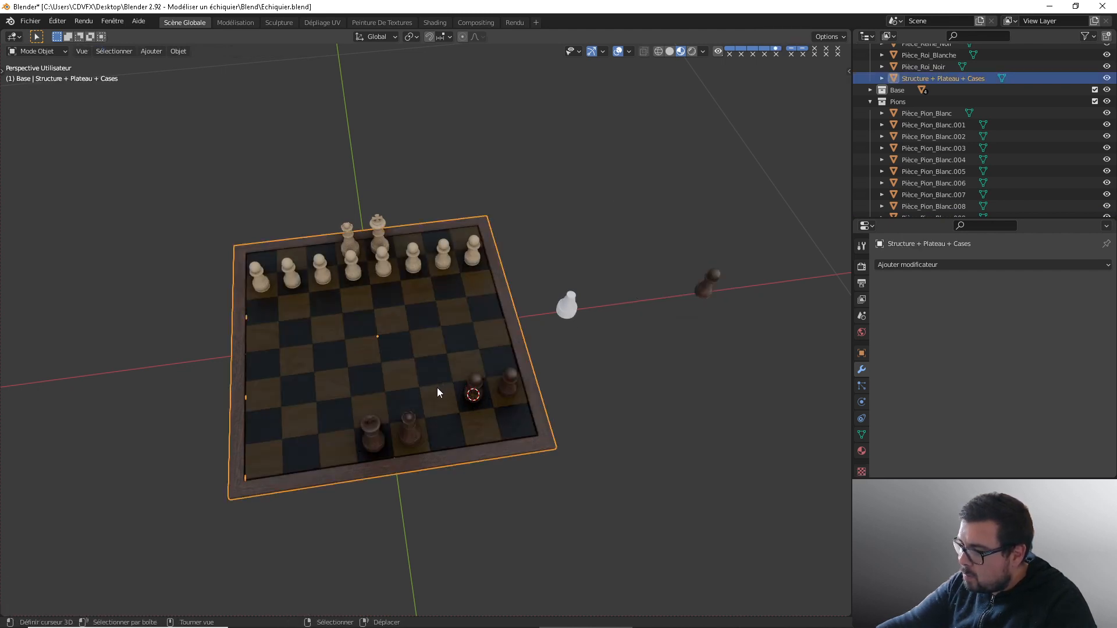
pyautogui.press('Tab')
pyautogui.rightClick(438, 394)
pyautogui.hotkey('shift', 's')
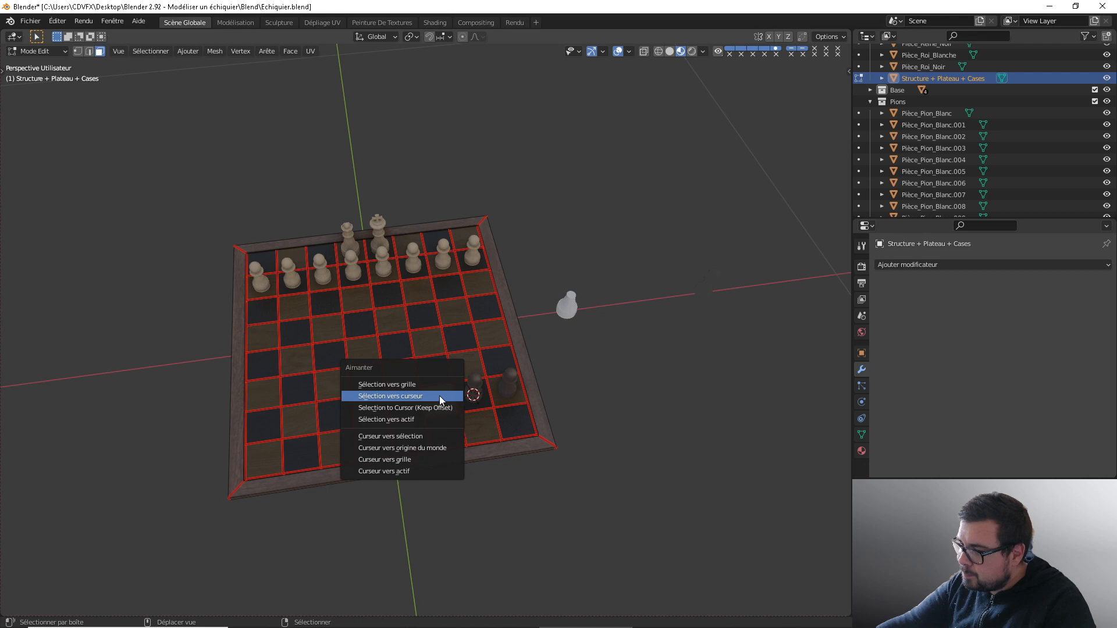
pyautogui.click(418, 436)
pyautogui.press('Tab')
# Step: Snap the 3D cursor to the next spare black pawn
pyautogui.click(717, 283)
pyautogui.hotkey('shift', 's')
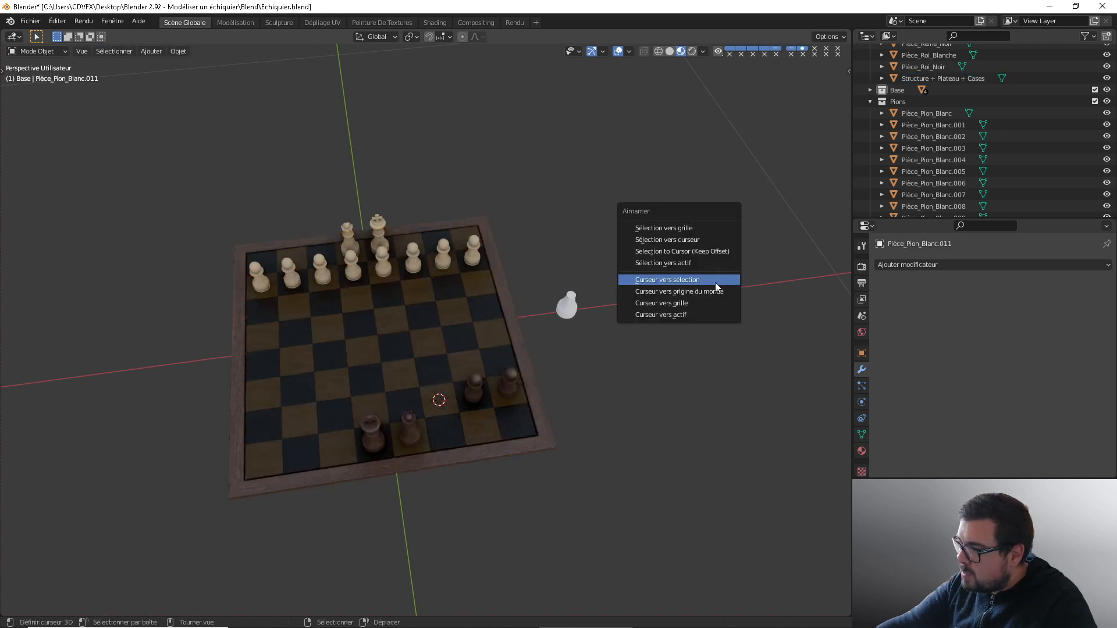
pyautogui.click(686, 279)
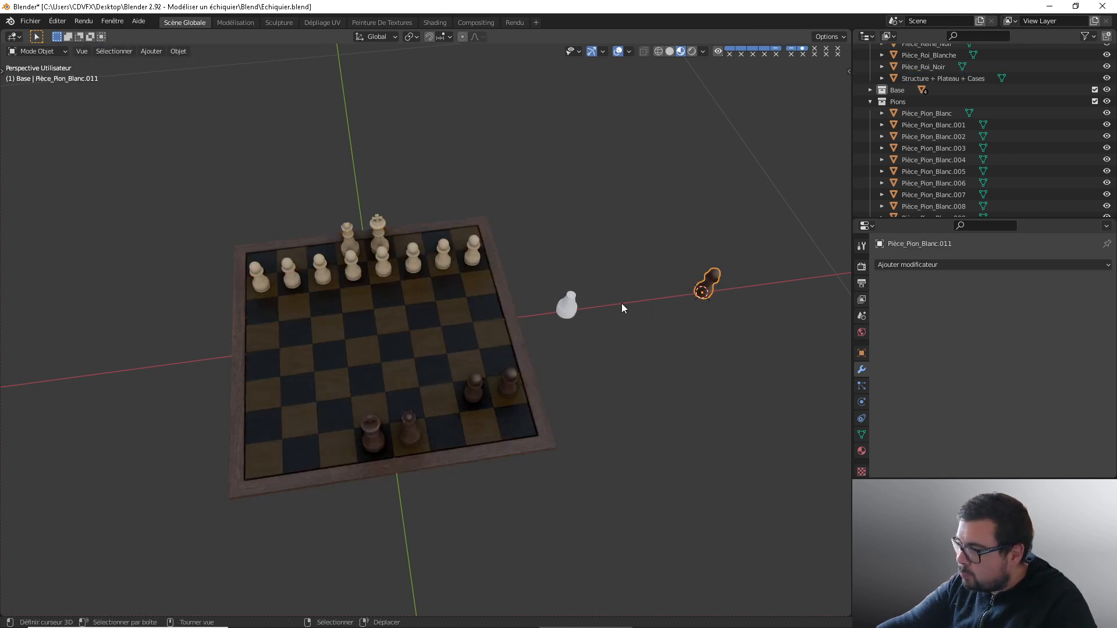
# Step: Return the 3D cursor to the third square of the black pawn row and move the spare black pawn copy onto it
pyautogui.click(477, 366)
pyautogui.press('Tab')
pyautogui.hotkey('shift', 's')
pyautogui.click(447, 405)
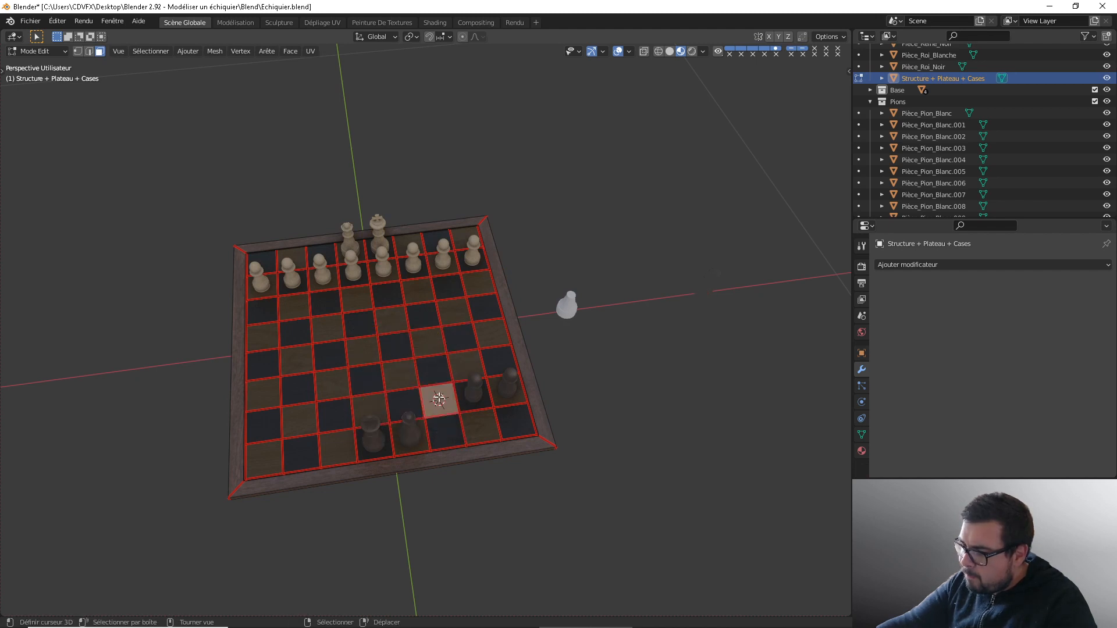
pyautogui.press('Tab')
pyautogui.click(714, 285)
pyautogui.hotkey('shift', 's')
pyautogui.click(690, 247)
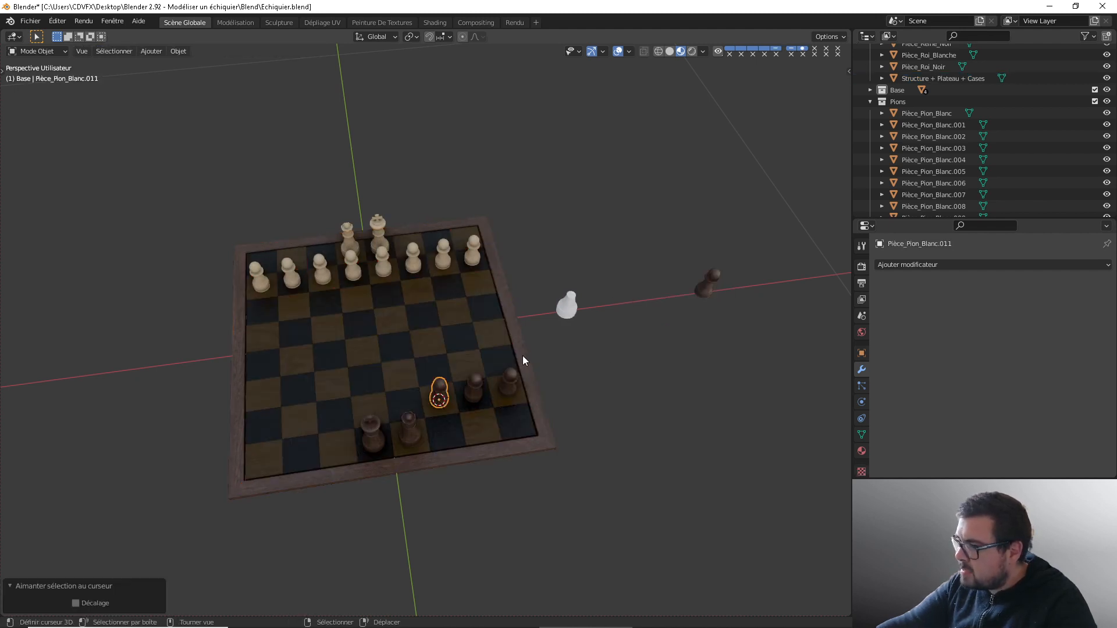
# Step: Centre a black pawn copy on the fourth square of the black pawn row, using the 3D cursor
pyautogui.click(478, 346)
pyautogui.press('Tab')
pyautogui.click(405, 401)
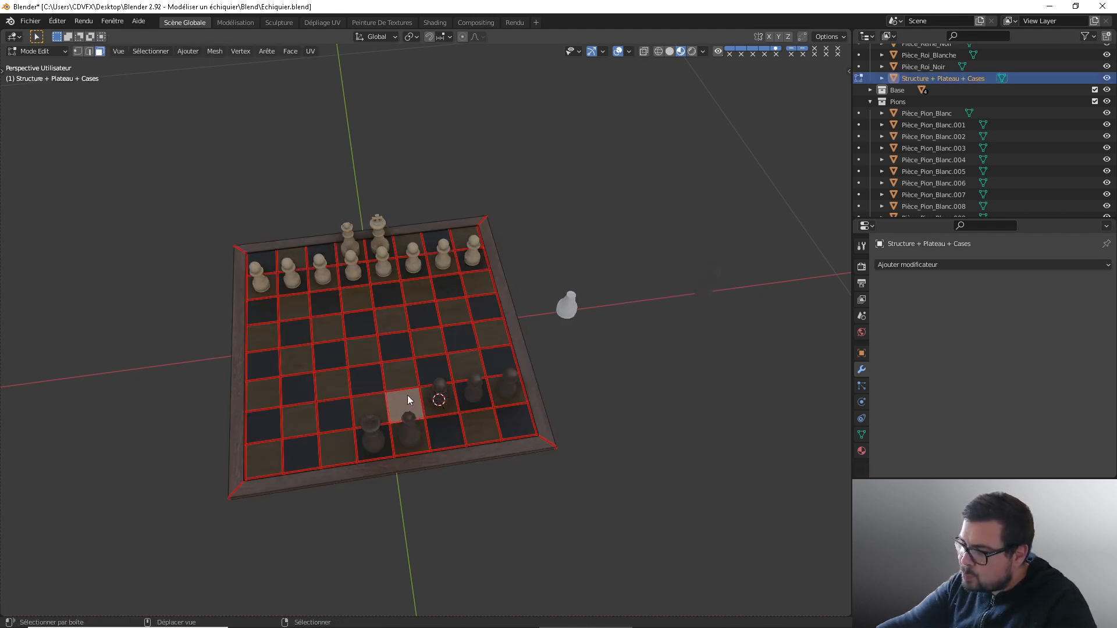
pyautogui.hotkey('shift', 's')
pyautogui.click(394, 437)
pyautogui.press('Tab')
pyautogui.click(704, 284)
pyautogui.hotkey('shift', 's')
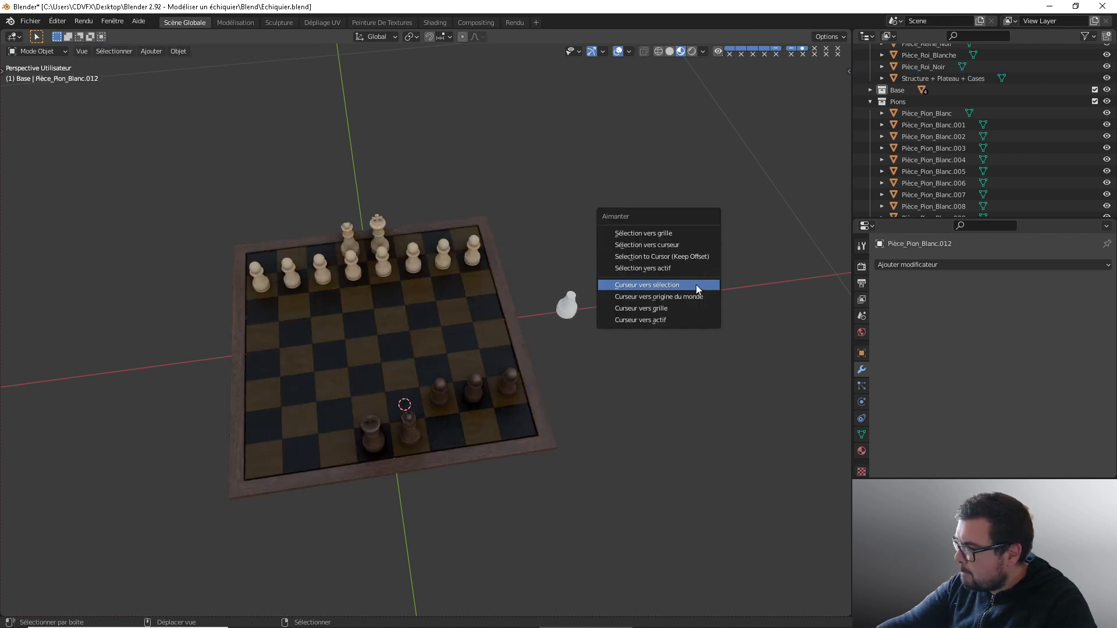
pyautogui.click(663, 246)
# Step: Centre a black pawn copy on the fifth square of the black pawn row, using the 3D cursor
pyautogui.click(470, 330)
pyautogui.press('Tab')
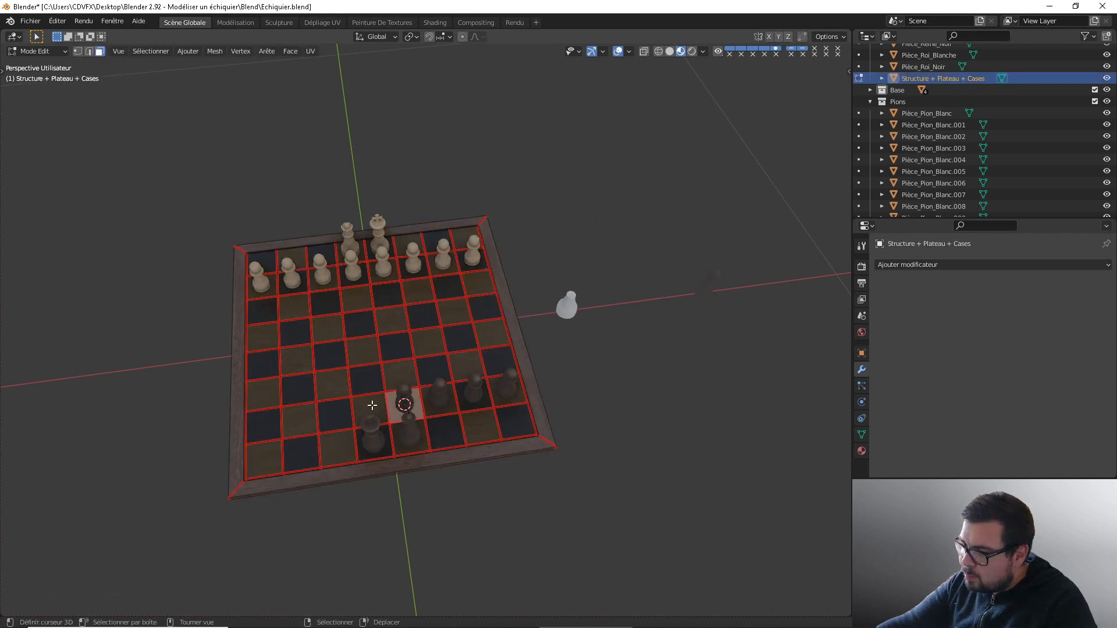
pyautogui.click(372, 405)
pyautogui.hotkey('shift', 's')
pyautogui.click(357, 443)
pyautogui.press('Tab')
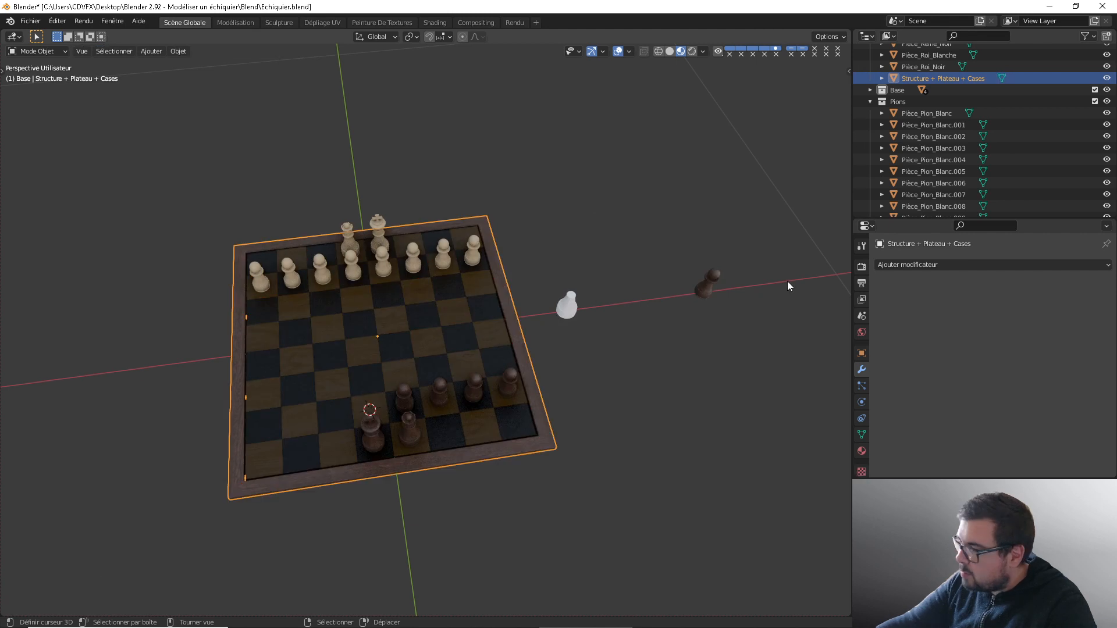
pyautogui.click(712, 284)
pyautogui.hotkey('shift', 's')
pyautogui.click(692, 241)
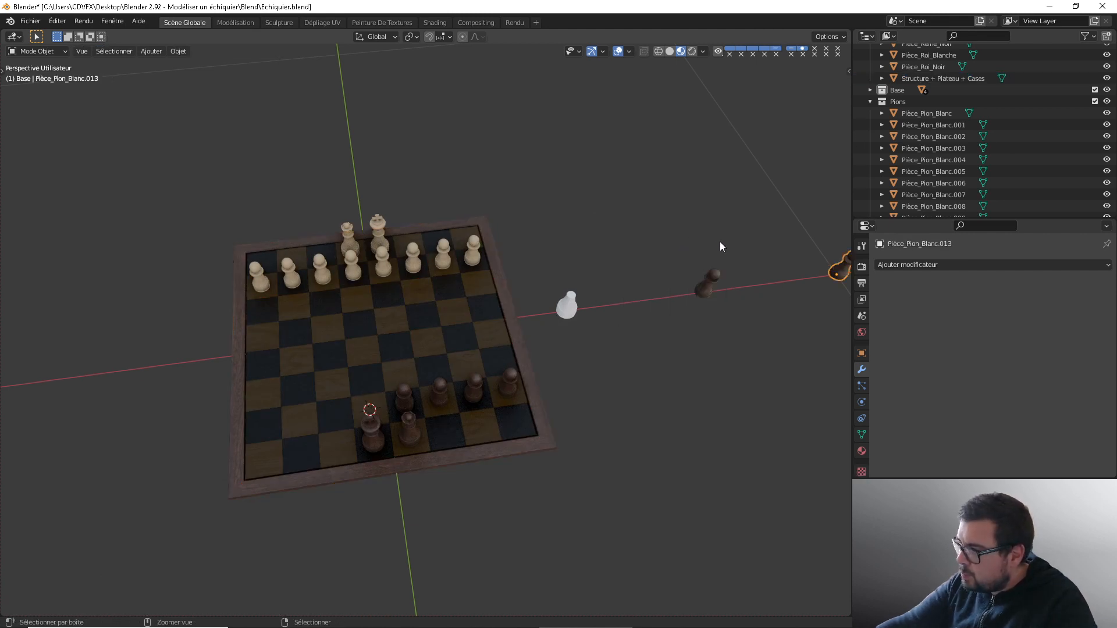
pyautogui.hotkey('shift', 's')
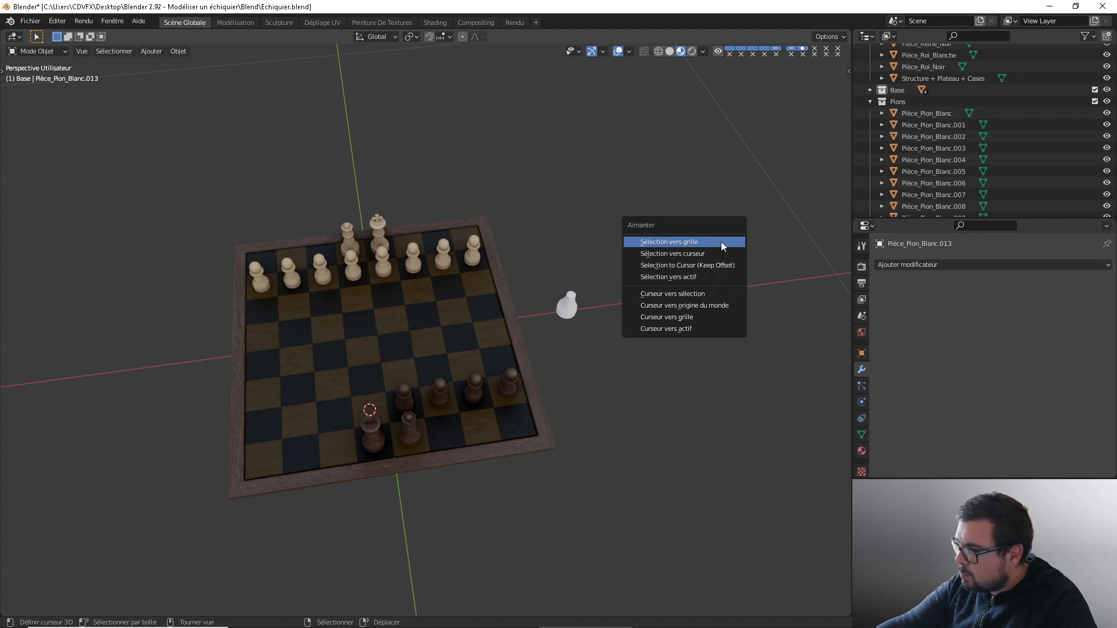
pyautogui.click(711, 249)
# Step: Move another black pawn copy to the centre of the sixth square in the black pawn row through the 3D cursor
pyautogui.click(713, 286)
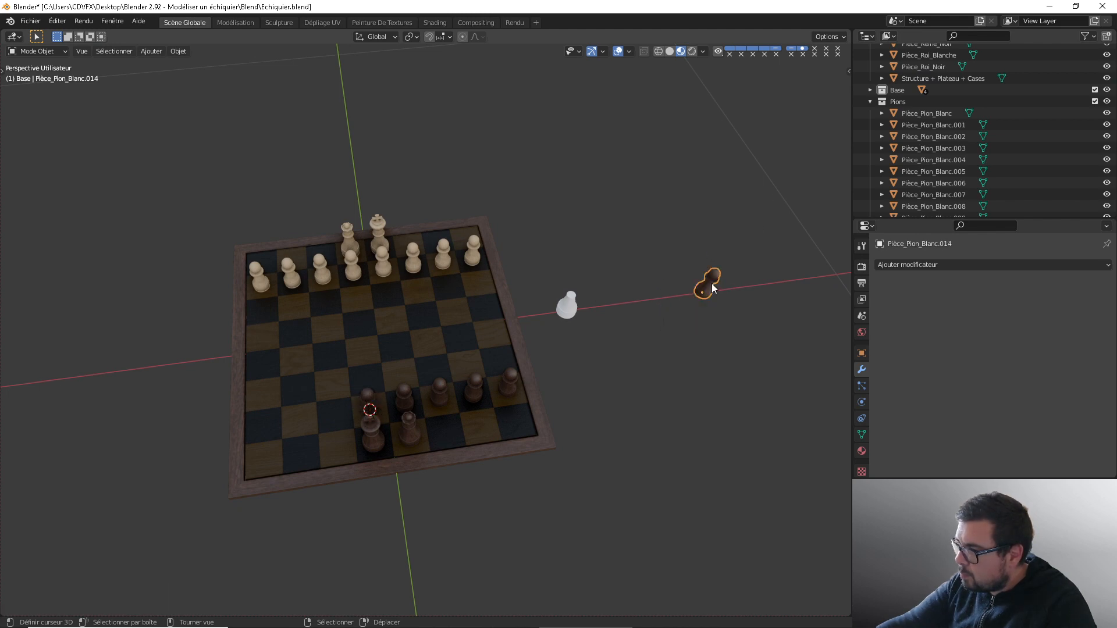
pyautogui.click(450, 336)
pyautogui.hotkey('shift', 's')
pyautogui.click(325, 446)
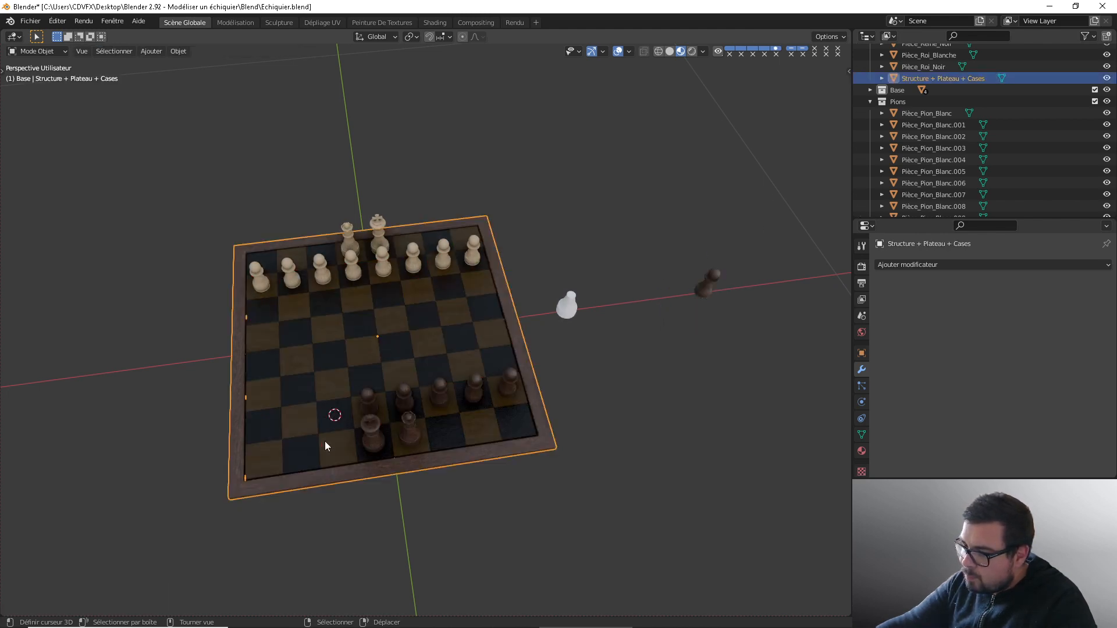
pyautogui.click(696, 288)
pyautogui.hotkey('shift', 's')
pyautogui.click(667, 249)
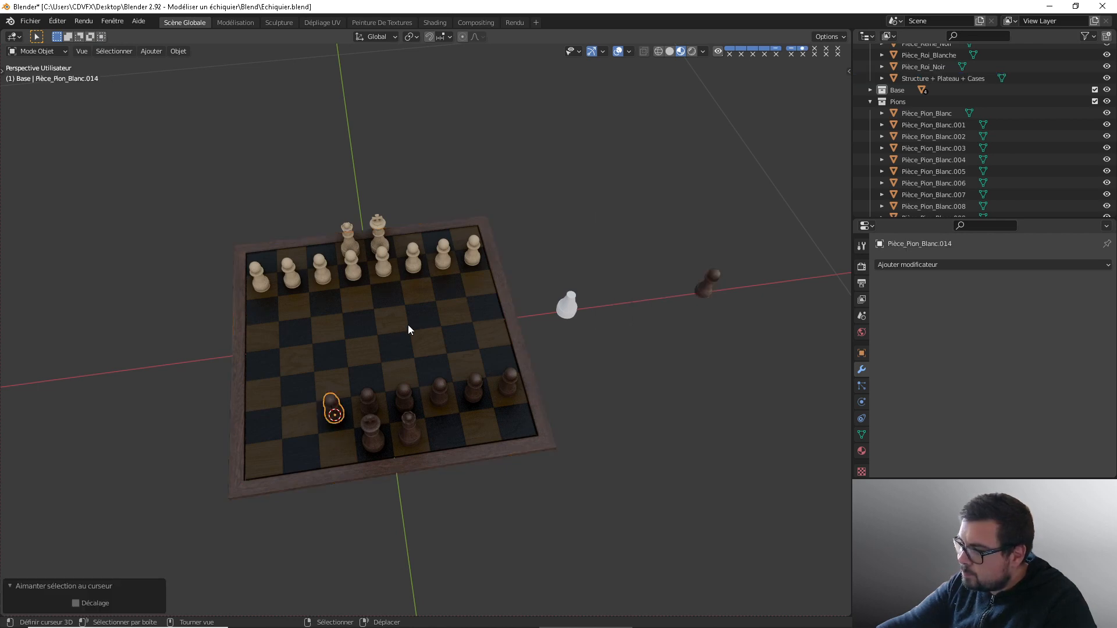
# Step: Centre a black pawn copy on the seventh square of the black pawn row by snapping the 3D cursor there
pyautogui.click(407, 325)
pyautogui.press('Tab')
pyautogui.hotkey('shift', 's')
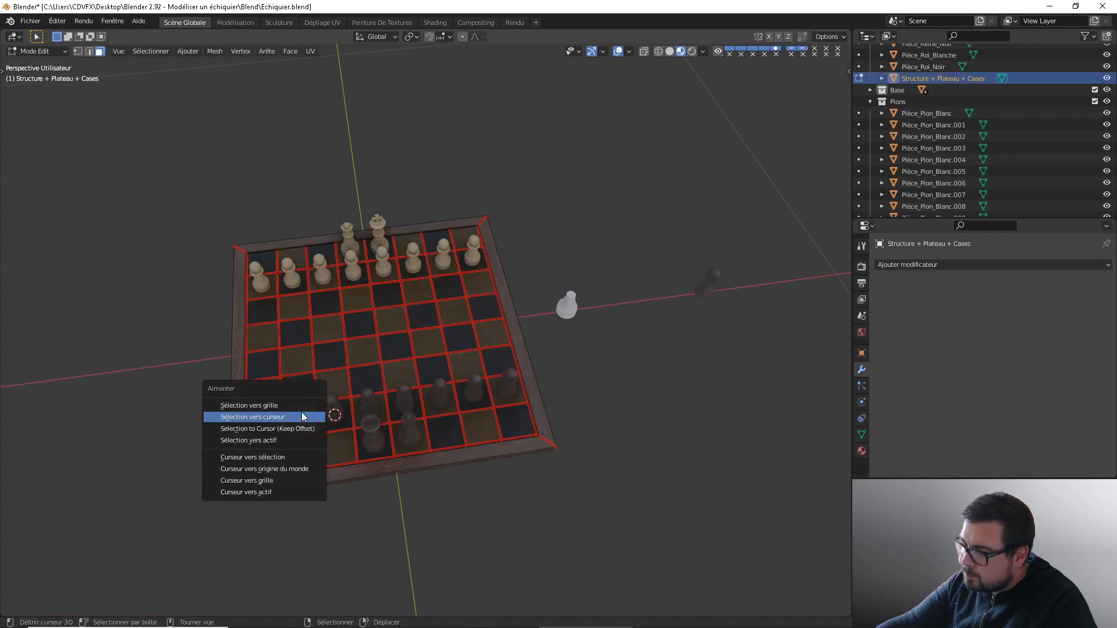
pyautogui.click(278, 453)
pyautogui.press('Tab')
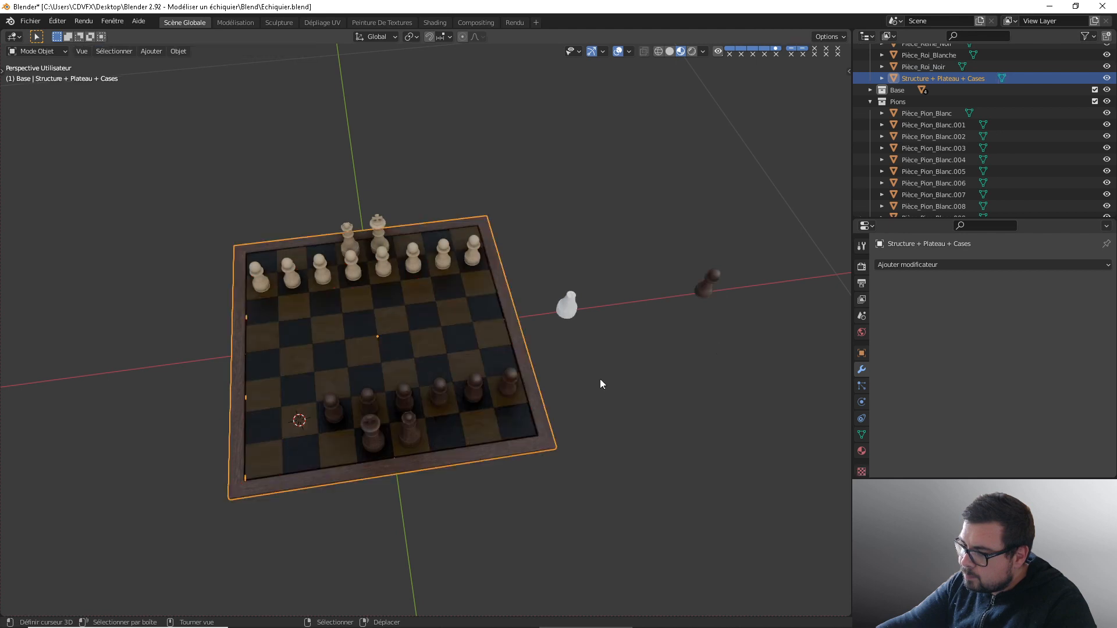
pyautogui.rightClick(715, 282)
pyautogui.hotkey('shift', 's')
pyautogui.click(688, 243)
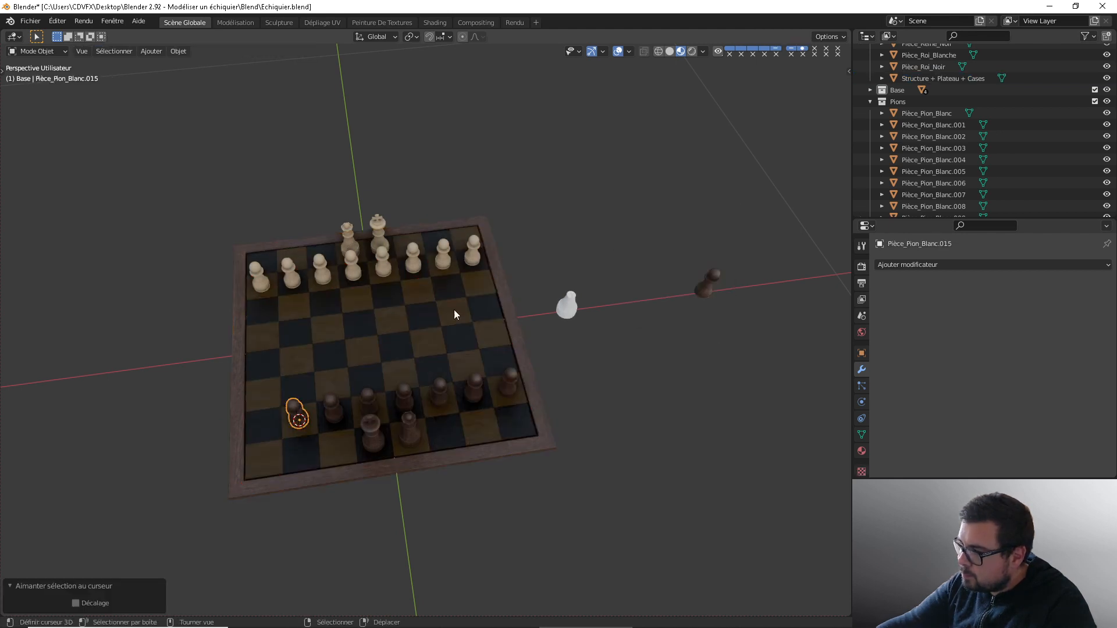
# Step: Move the last black pawn onto the eighth square of the black pawn row, snapping it to the 3D cursor
pyautogui.rightClick(314, 343)
pyautogui.press('Tab')
pyautogui.rightClick(264, 425)
pyautogui.hotkey('shift', 's')
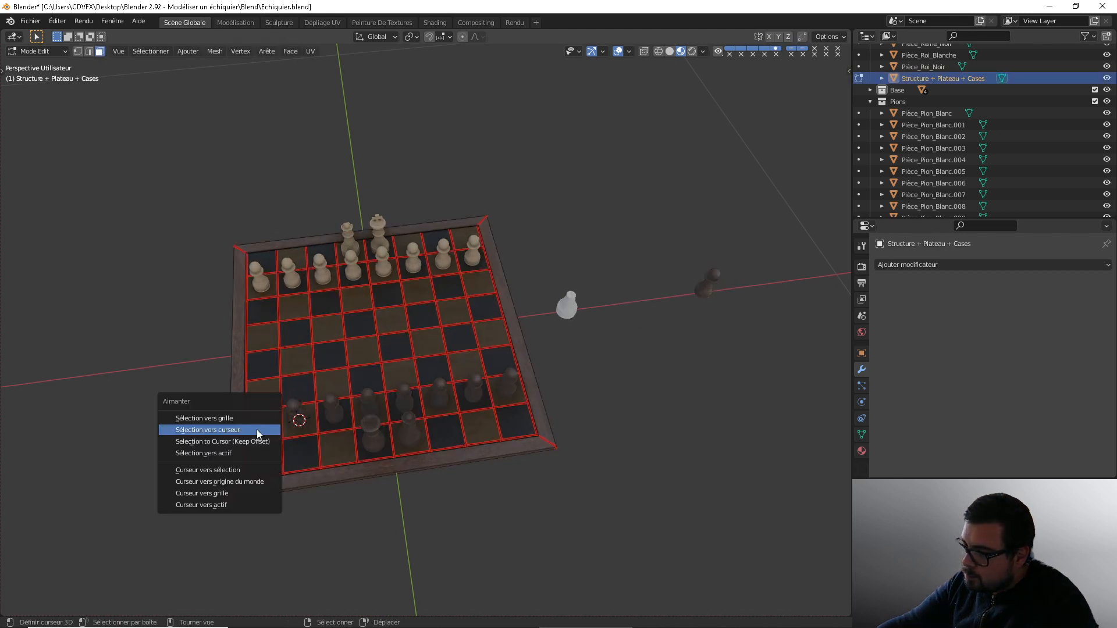
pyautogui.click(244, 471)
pyautogui.press('Tab')
pyautogui.rightClick(711, 286)
pyautogui.hotkey('shift', 's')
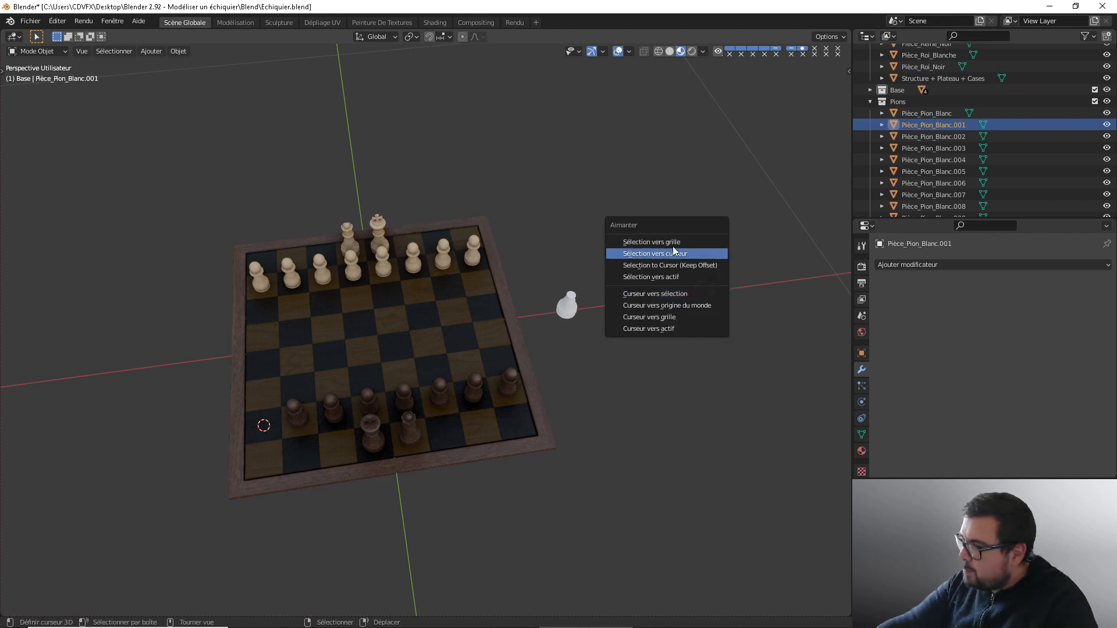
pyautogui.click(677, 251)
# Step: Deselect everything and collapse the Pions collection
pyautogui.press('a')
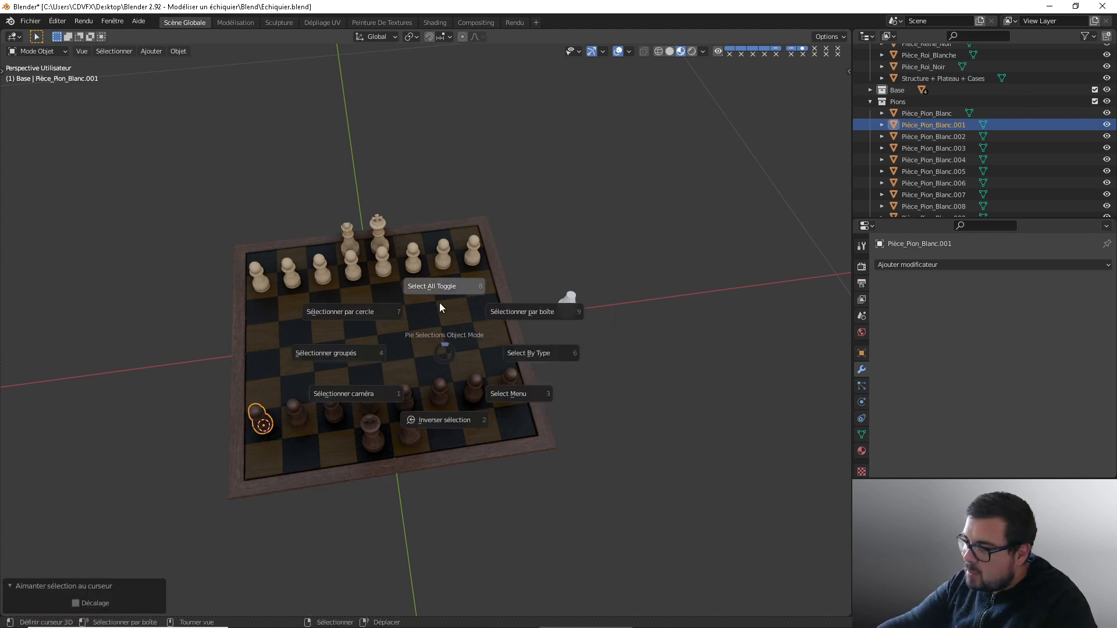
pyautogui.click(444, 288)
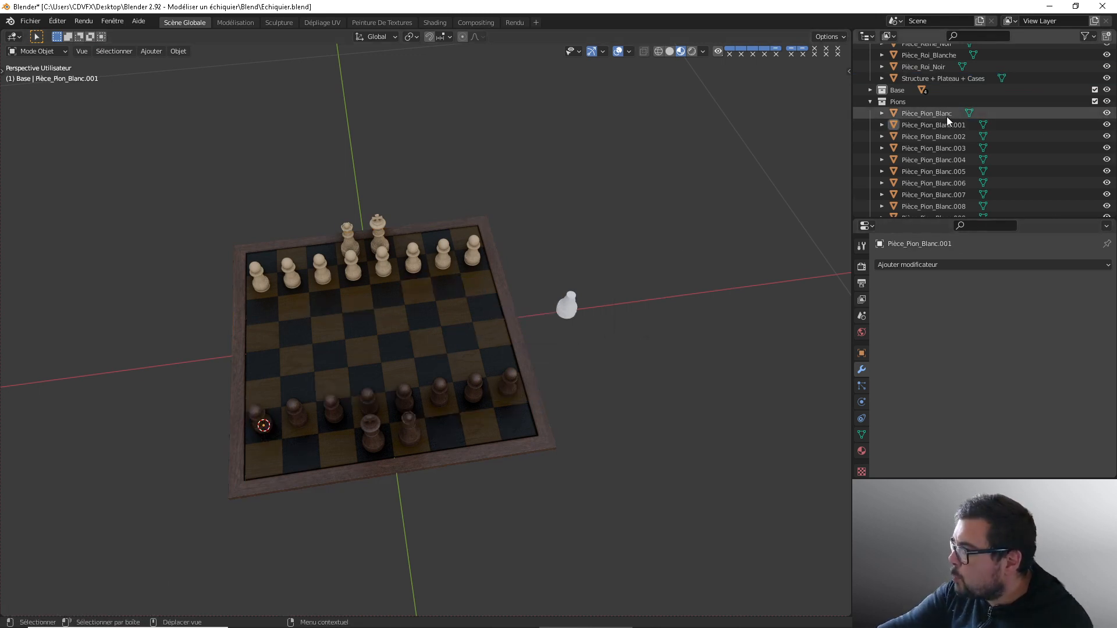
pyautogui.click(872, 101)
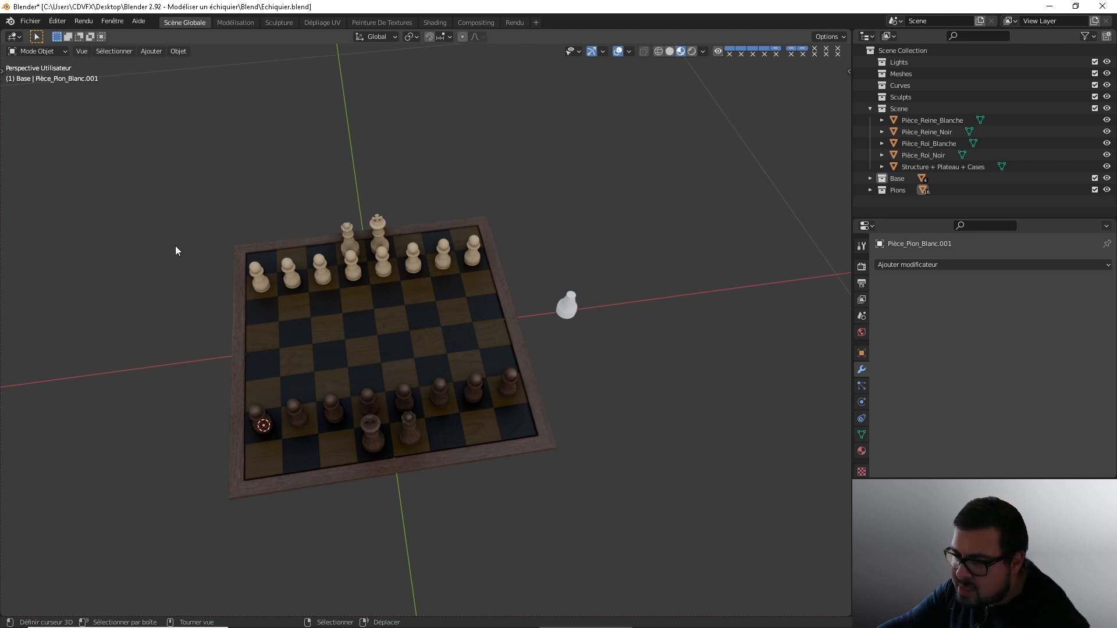
# Step: Switch to the reference image board and examine the chess set photos for the pawns' size relative to the other pieces
pyautogui.press('super')
pyautogui.scroll(1, 417, 561)
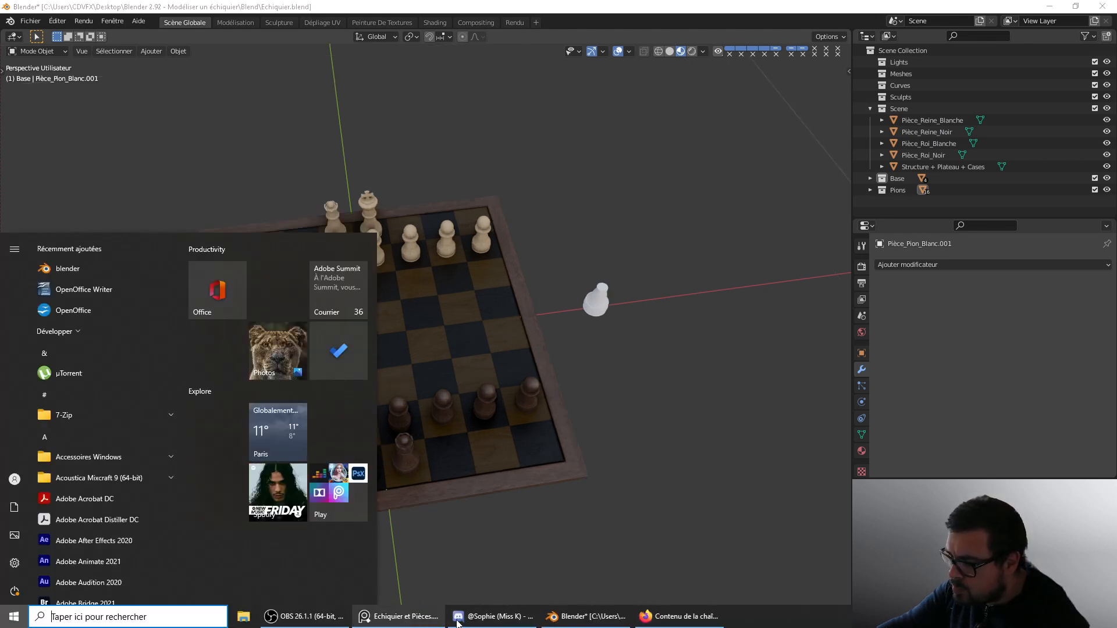
pyautogui.click(436, 543)
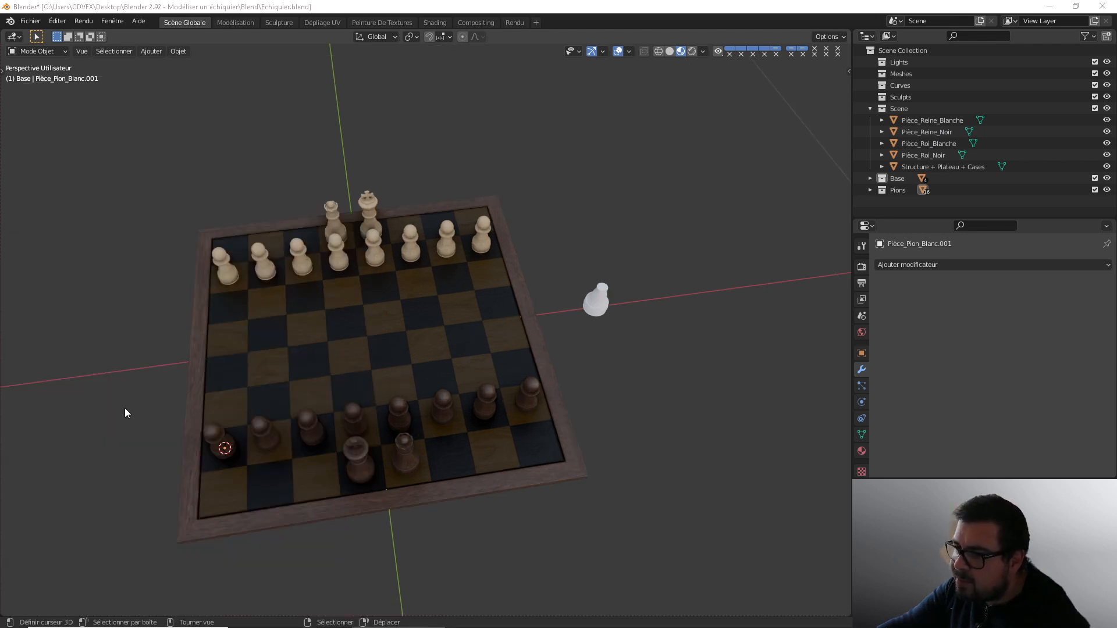
pyautogui.moveTo(0, 255); pyautogui.dragTo(452, 325, button='right')
pyautogui.scroll(-8, 458, 298)
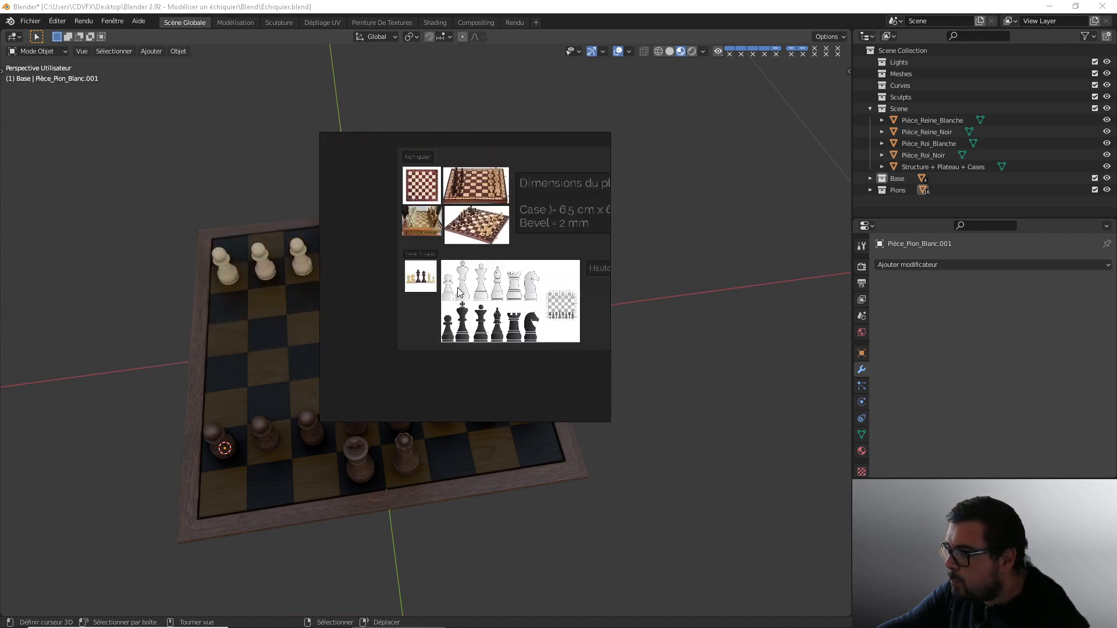
pyautogui.scroll(1, 459, 296)
pyautogui.scroll(4, 460, 296)
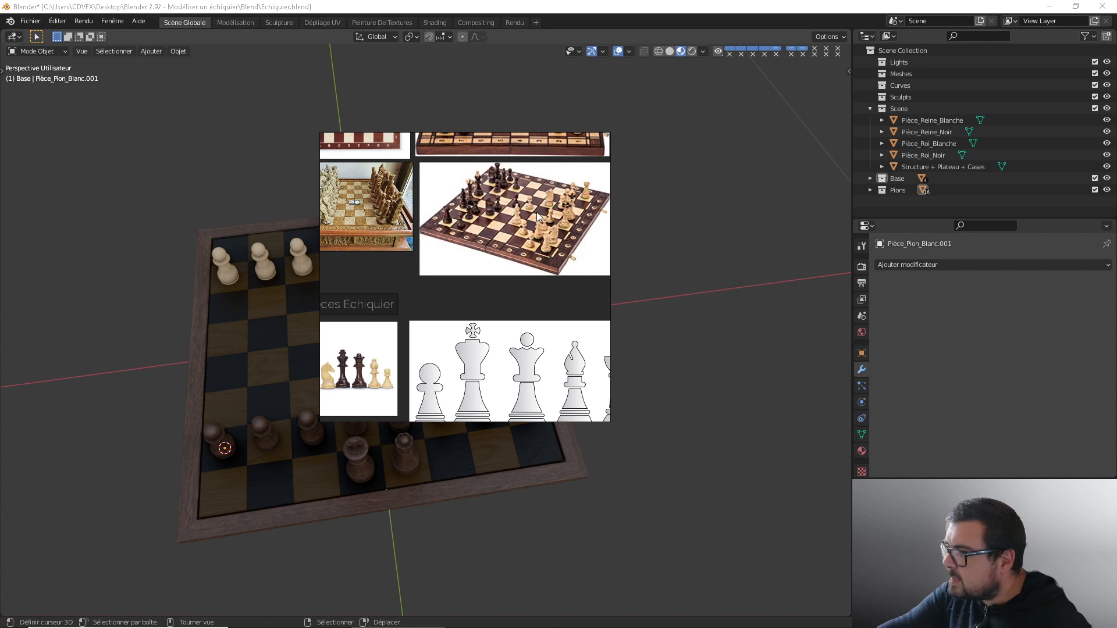
pyautogui.moveTo(536, 212); pyautogui.dragTo(525, 326, button='middle')
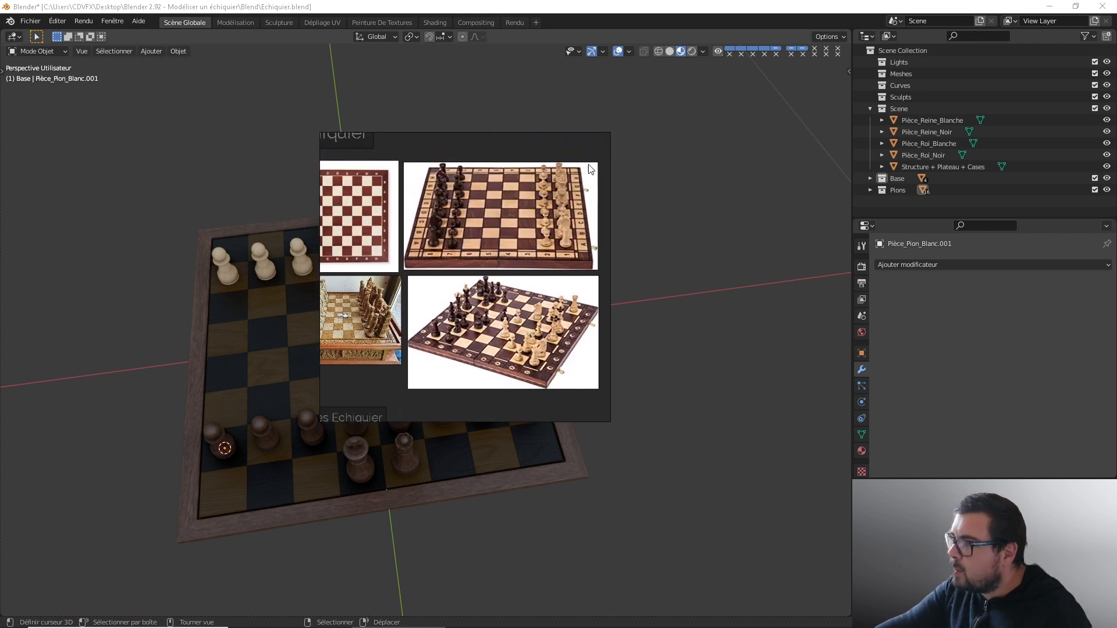
pyautogui.scroll(-1, 575, 174)
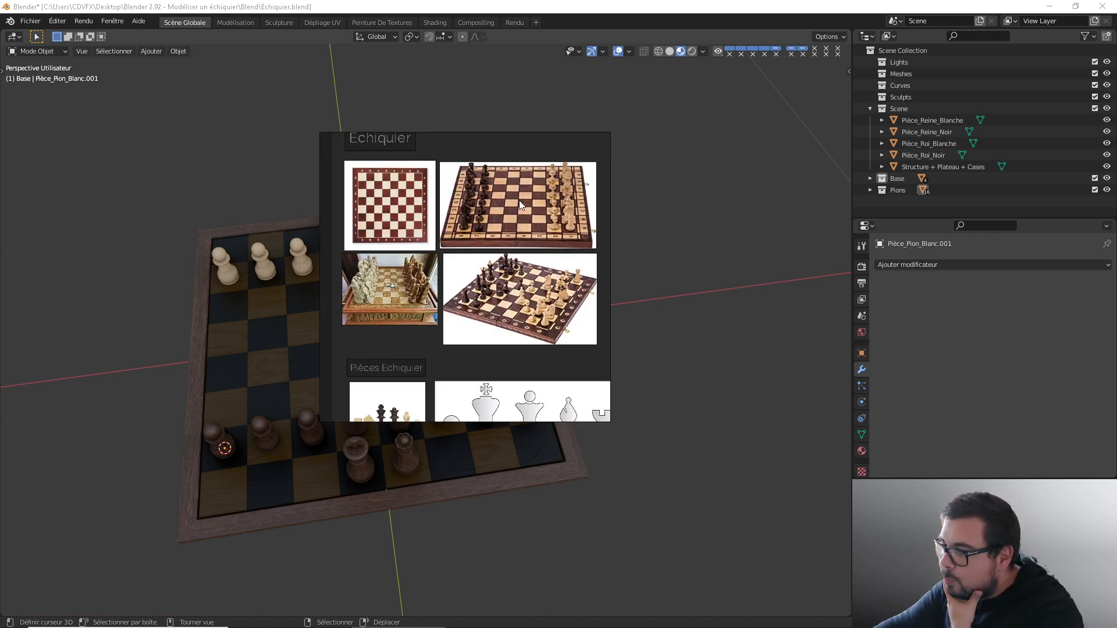
pyautogui.moveTo(519, 201); pyautogui.dragTo(0, 212)
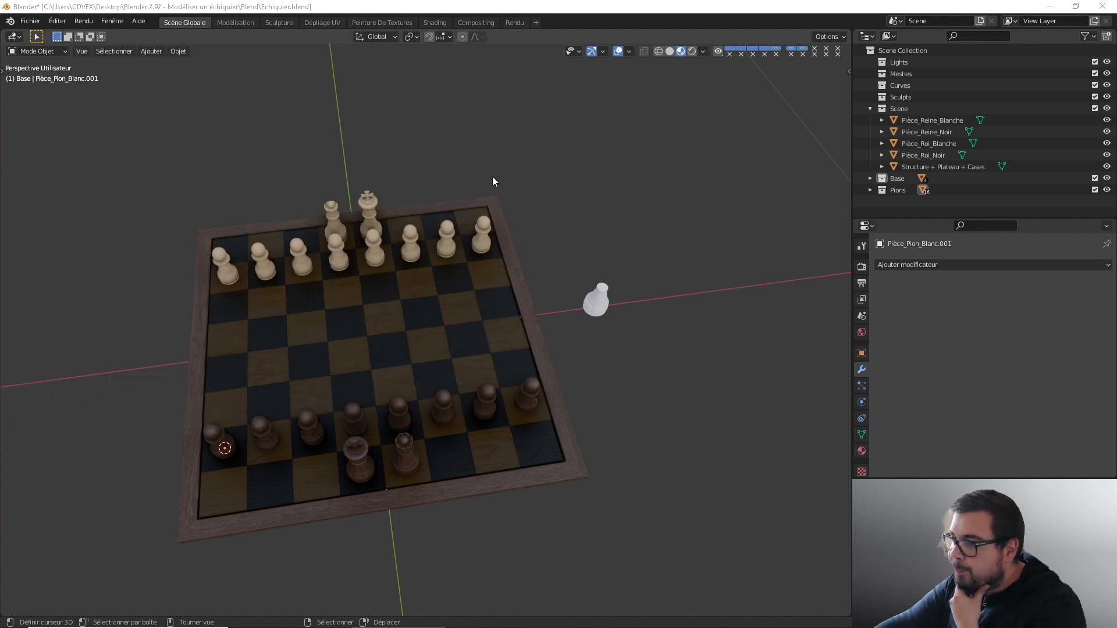
# Step: Select all eight black pawns on the board together
pyautogui.moveTo(661, 316); pyautogui.dragTo(446, 291, button='middle')
pyautogui.scroll(3, 495, 302)
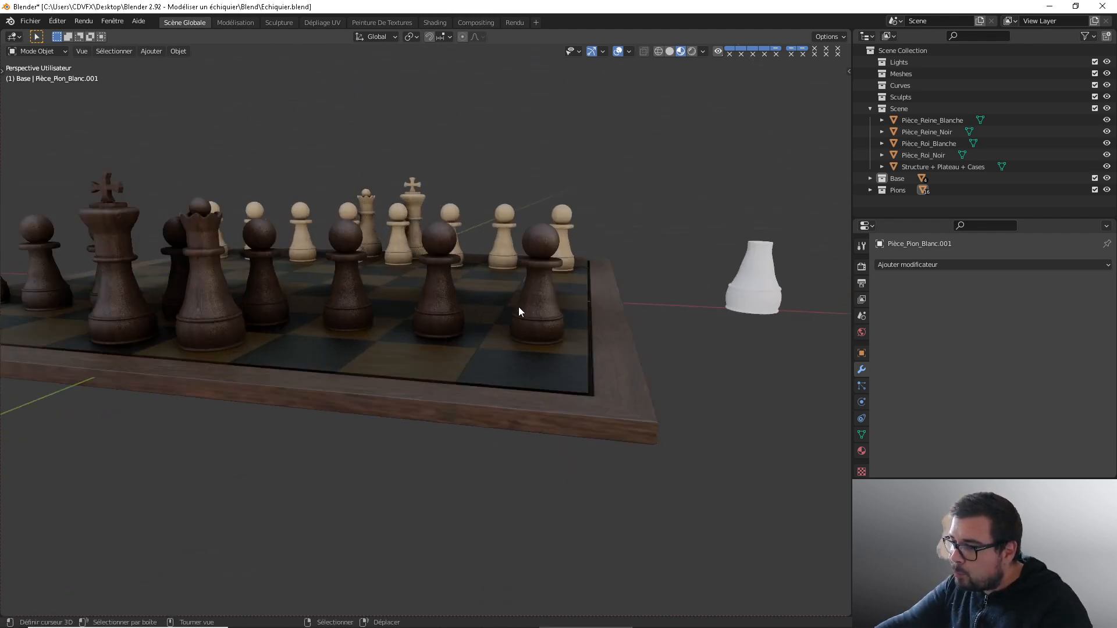
pyautogui.click(534, 297)
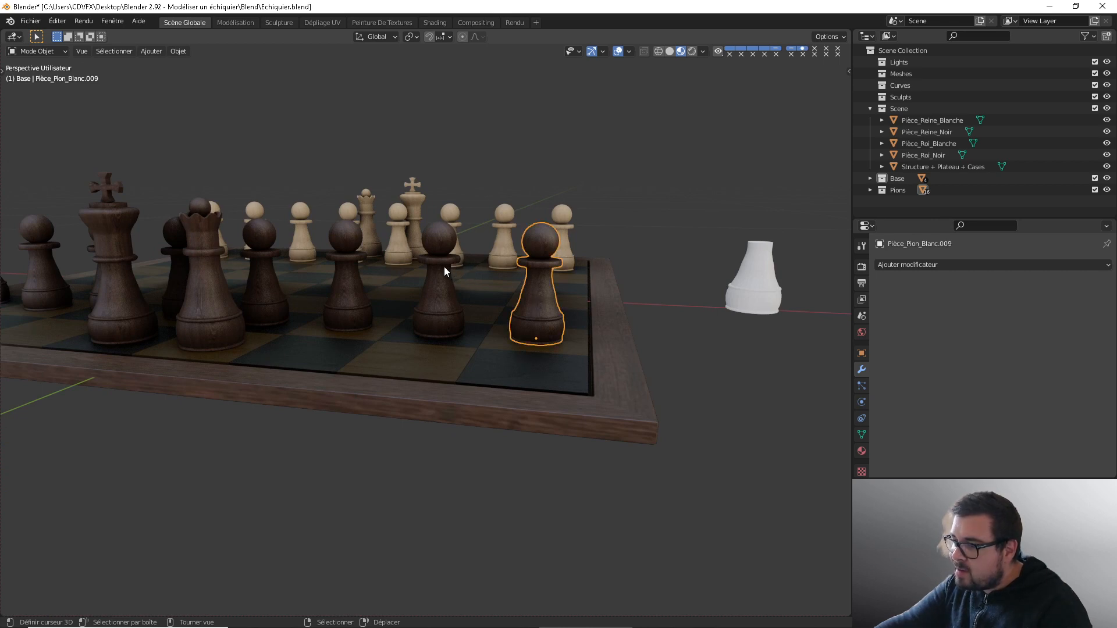
pyautogui.click(444, 271)
pyautogui.click(522, 259)
pyautogui.keyDown('shift'); pyautogui.click(425, 262); pyautogui.keyUp('shift')
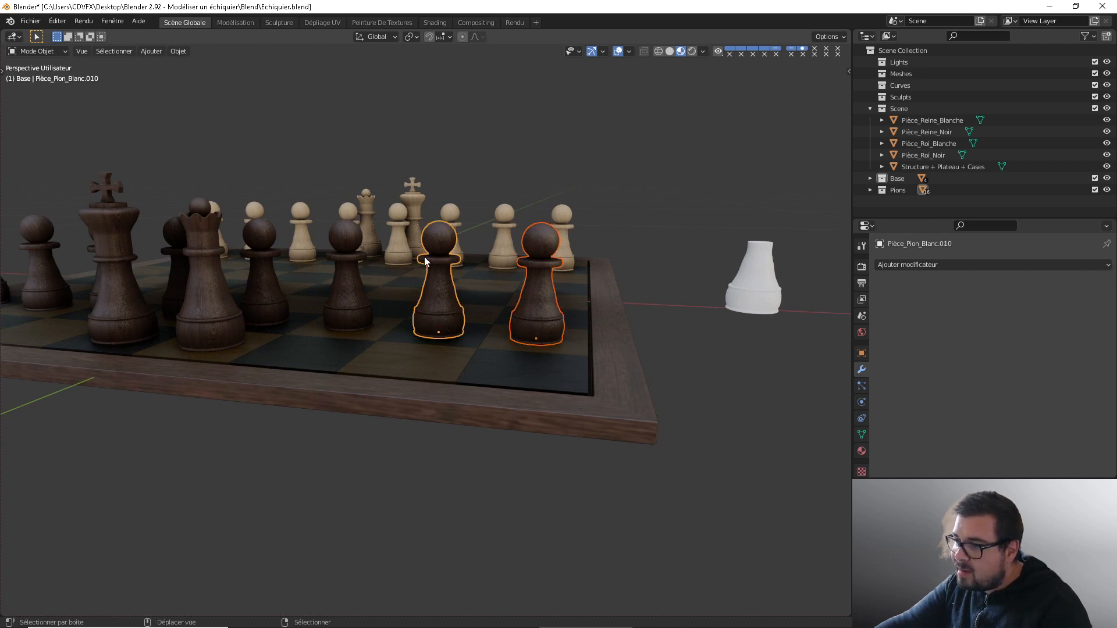
pyautogui.keyDown('shift'); pyautogui.click(358, 261); pyautogui.keyUp('shift')
pyautogui.keyDown('shift'); pyautogui.click(271, 262); pyautogui.keyUp('shift')
pyautogui.moveTo(271, 262)
pyautogui.mouseDown(button='middle')
pyautogui.moveTo(218, 255)
pyautogui.moveTo(270, 274)
pyautogui.mouseUp(button='middle')
pyautogui.keyDown('shift'); pyautogui.click(450, 337); pyautogui.keyUp('shift')
pyautogui.keyDown('shift'); pyautogui.click(344, 384); pyautogui.keyUp('shift')
pyautogui.keyDown('shift'); pyautogui.click(221, 429); pyautogui.keyUp('shift')
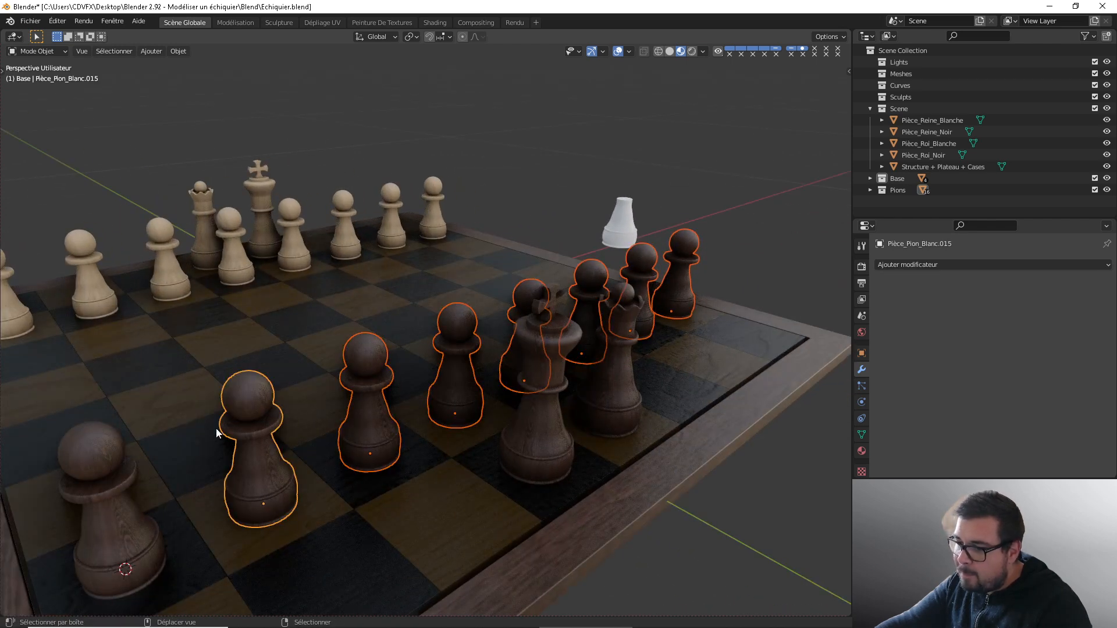
pyautogui.keyDown('shift'); pyautogui.click(117, 444); pyautogui.keyUp('shift')
pyautogui.keyDown('shift'); pyautogui.click(129, 446); pyautogui.keyUp('shift')
pyautogui.keyDown('shift'); pyautogui.click(107, 466); pyautogui.keyUp('shift')
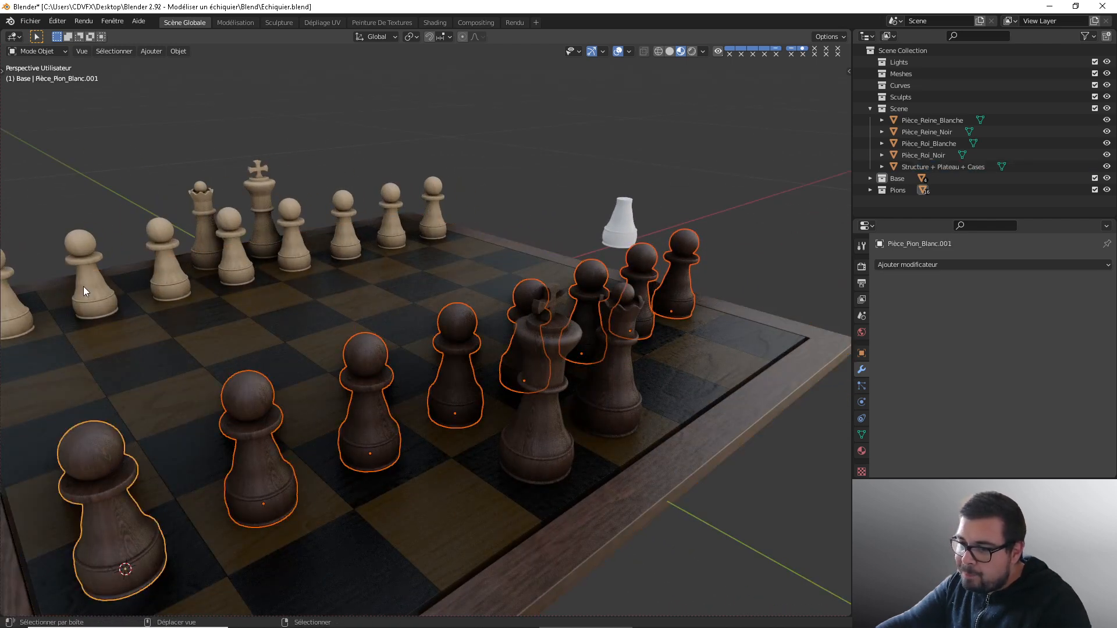
# Step: Add all eight white pawns to the selection
pyautogui.keyDown('shift'); pyautogui.click(41, 302); pyautogui.keyUp('shift')
pyautogui.keyDown('shift'); pyautogui.click(231, 246); pyautogui.keyUp('shift')
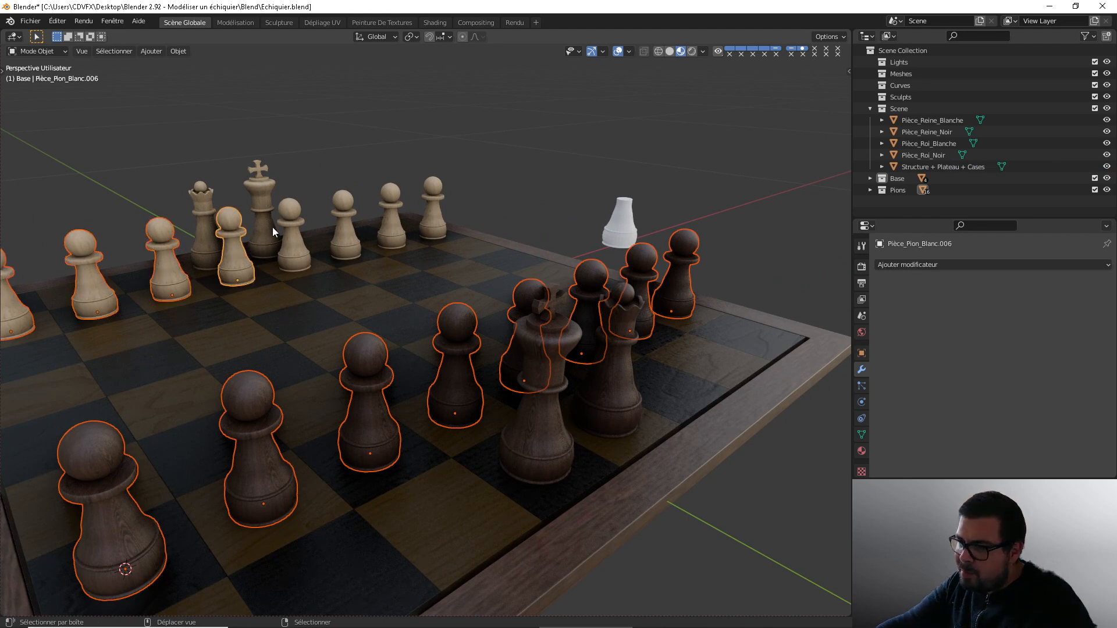
pyautogui.keyDown('shift'); pyautogui.click(294, 227); pyautogui.keyUp('shift')
pyautogui.keyDown('shift'); pyautogui.click(348, 221); pyautogui.keyUp('shift')
pyautogui.keyDown('shift'); pyautogui.click(390, 214); pyautogui.keyUp('shift')
pyautogui.keyDown('shift'); pyautogui.click(434, 215); pyautogui.keyUp('shift')
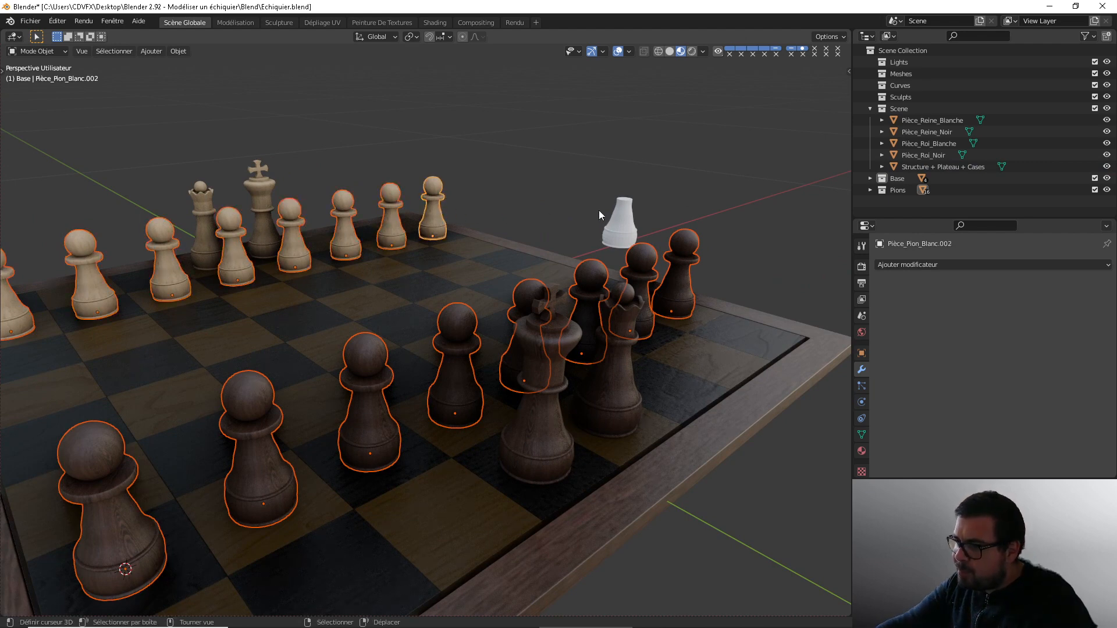
# Step: Set the pivot point to individual origins and scale all selected pawns by 0.75
pyautogui.press('s')
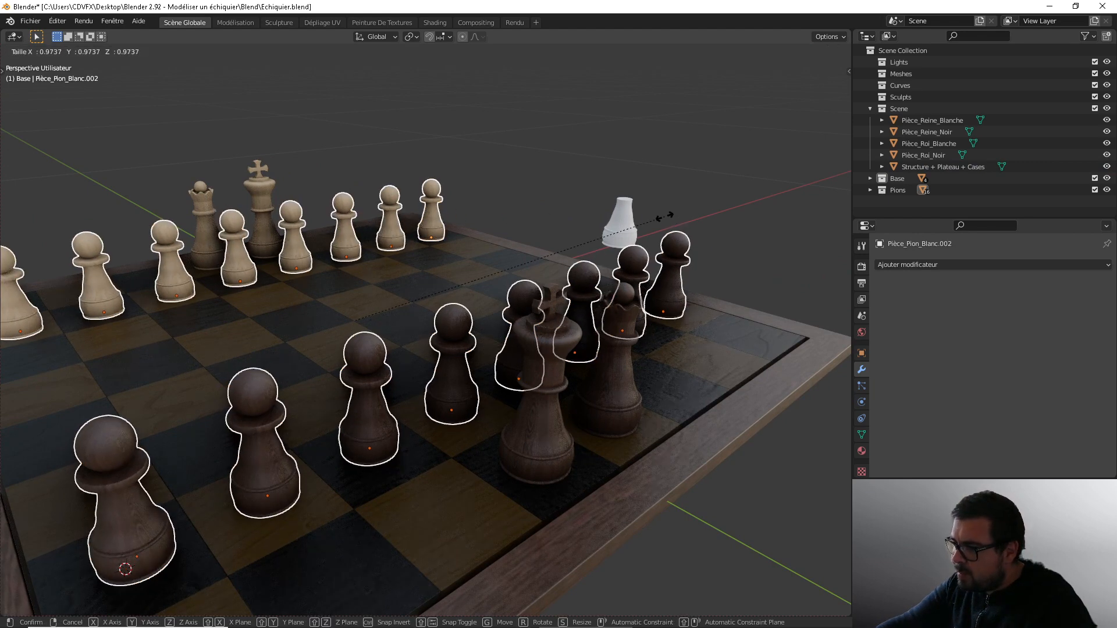
pyautogui.press('Escape')
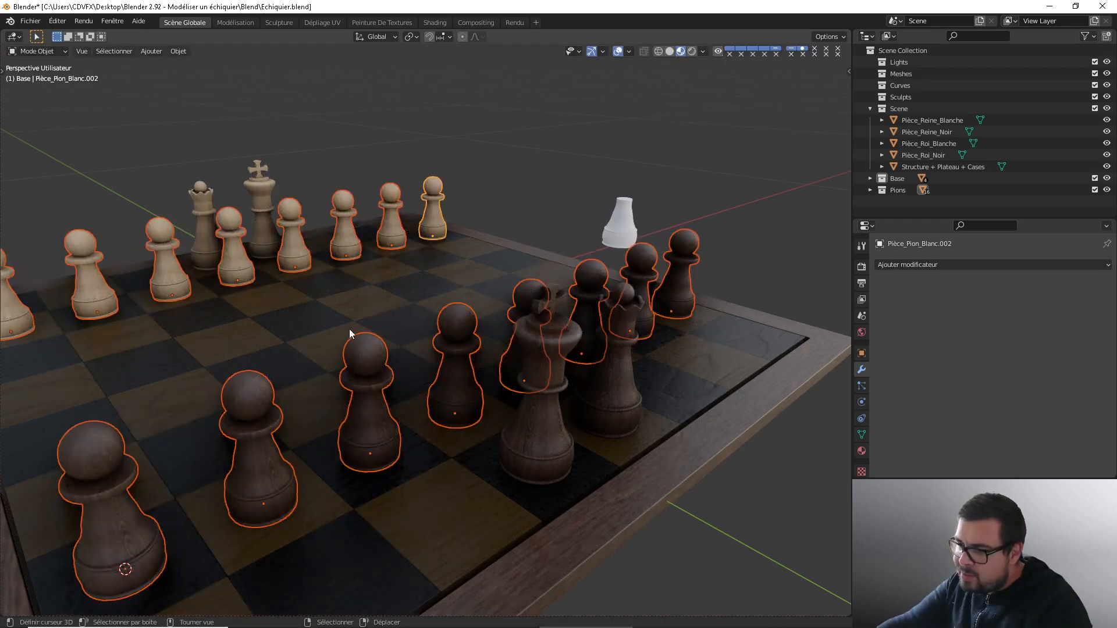
pyautogui.click(411, 37)
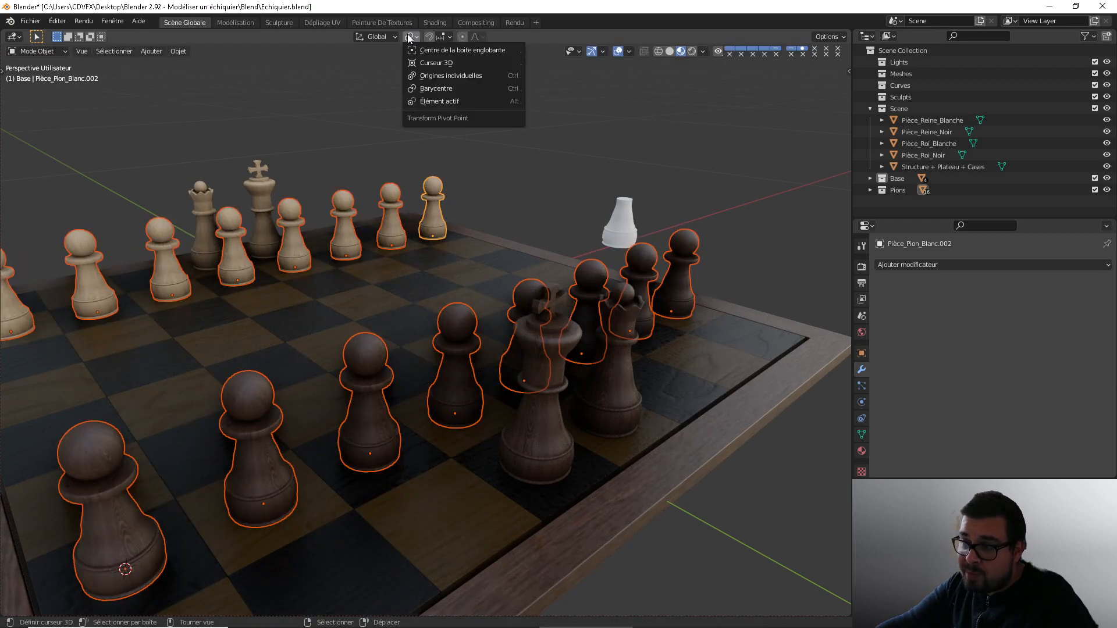
pyautogui.click(451, 76)
pyautogui.press('s')
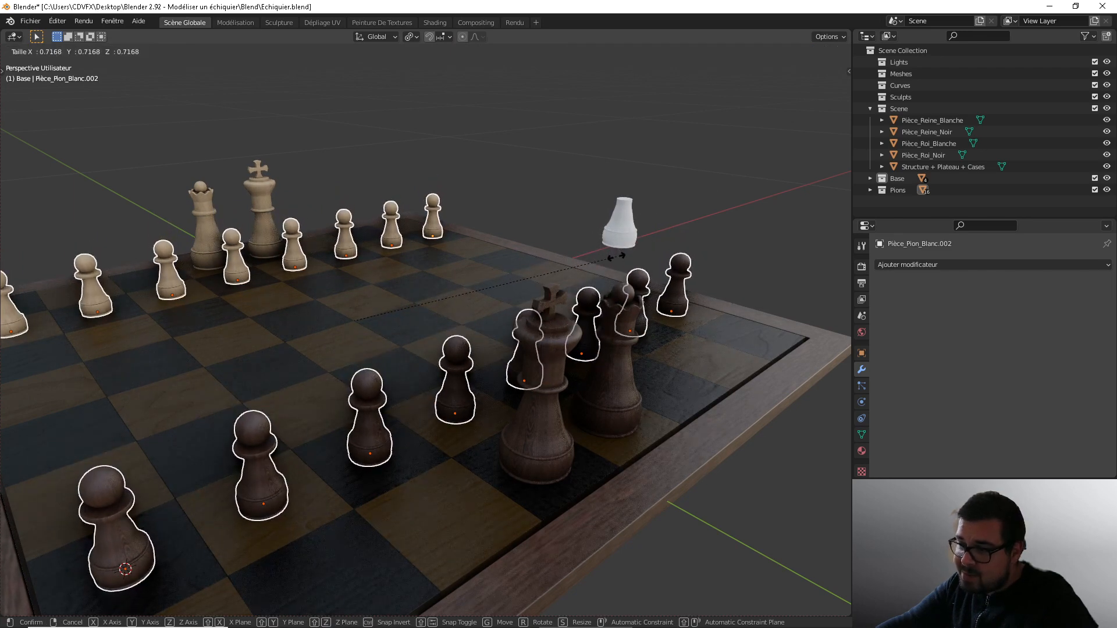
pyautogui.write('0.')
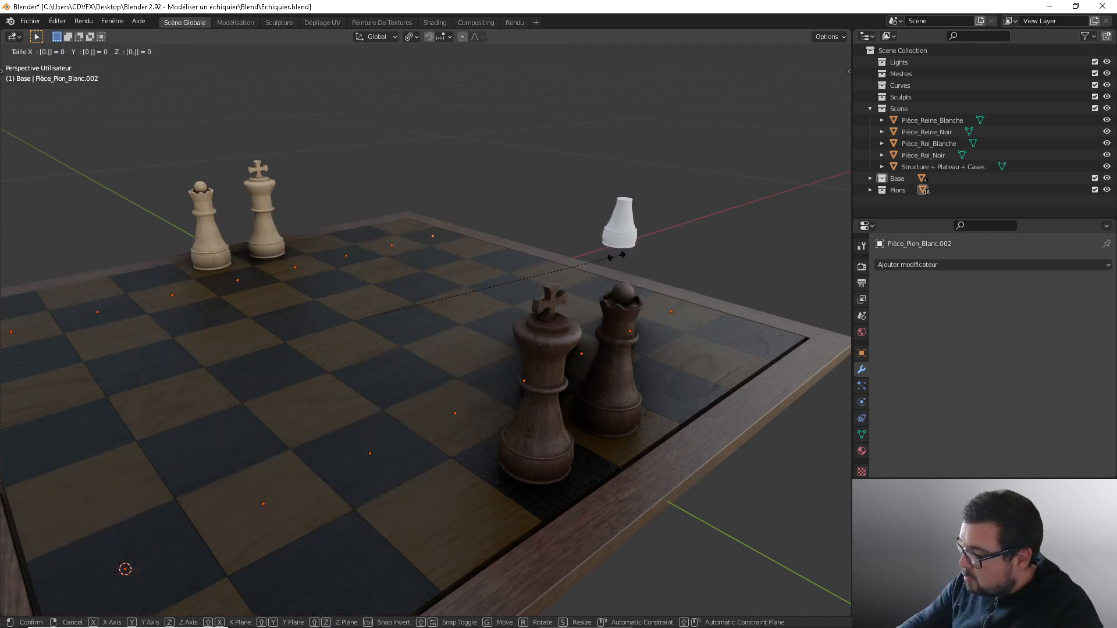
pyautogui.write('75')
pyautogui.press('Return')
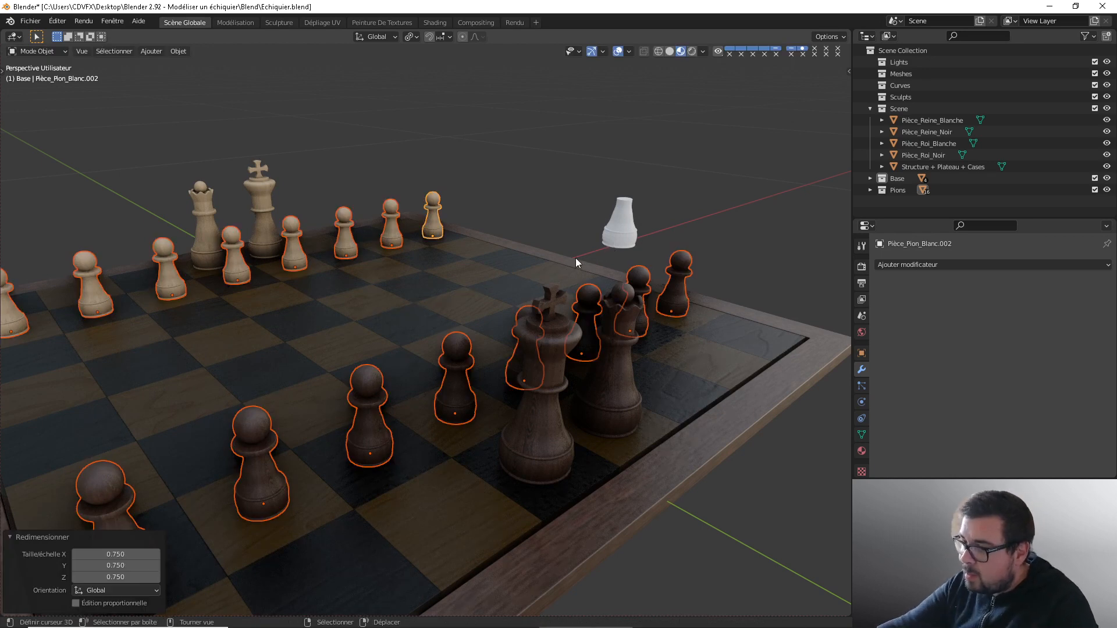
# Step: Apply rotation and scale to all the pawns and deselect them
pyautogui.press('q')
pyautogui.click(477, 239)
pyautogui.press('q')
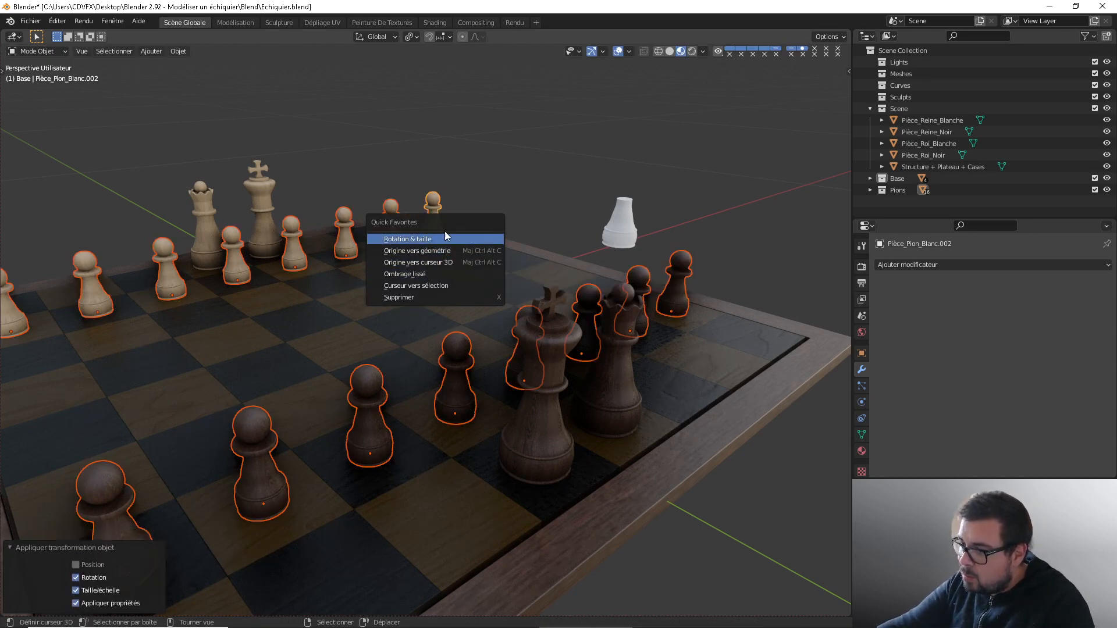
pyautogui.press('a')
pyautogui.click(631, 131)
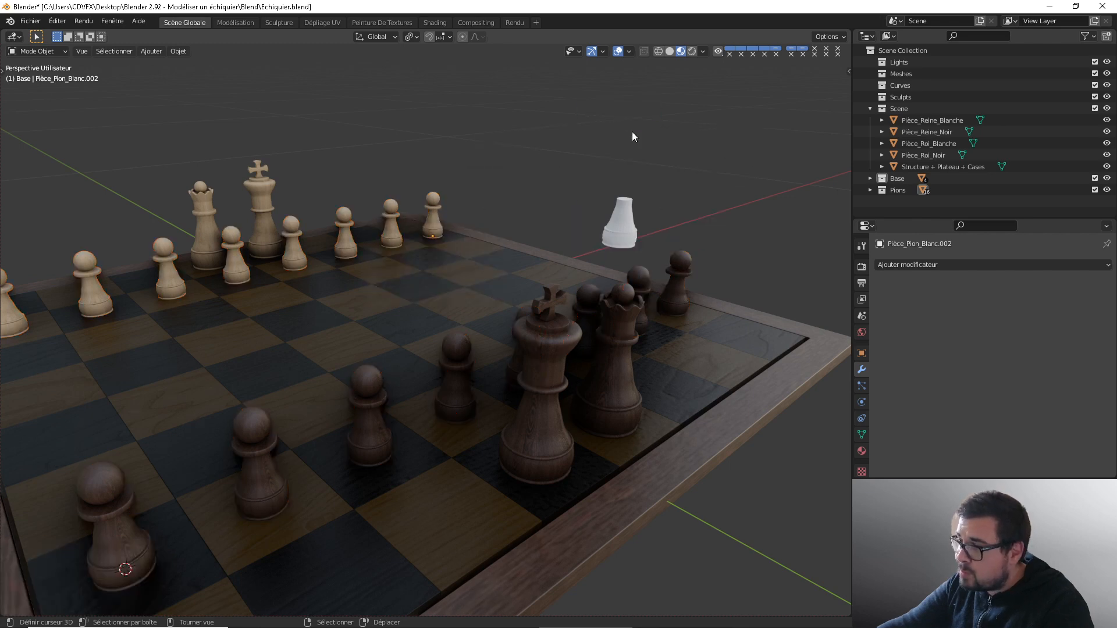
# Step: Isolate the black king, snap the 3D cursor to its base centre faces and set its origin there, then restore the full scene
pyautogui.moveTo(633, 136); pyautogui.dragTo(302, 323, button='middle')
pyautogui.click(303, 323)
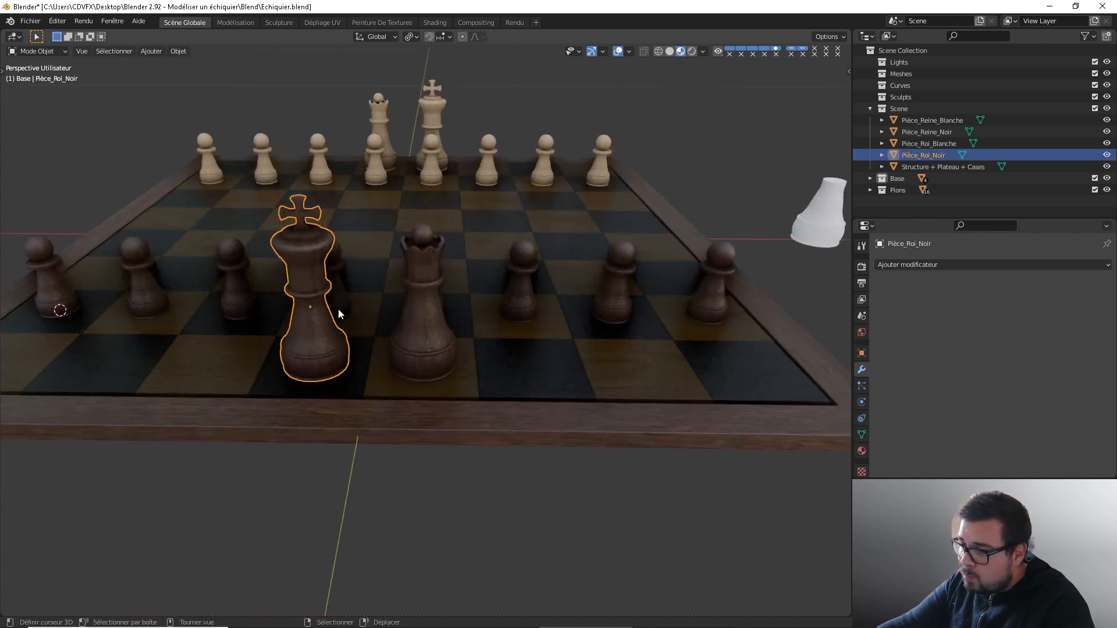
pyautogui.press('KP_Divide')
pyautogui.moveTo(394, 346); pyautogui.dragTo(412, 190, button='middle')
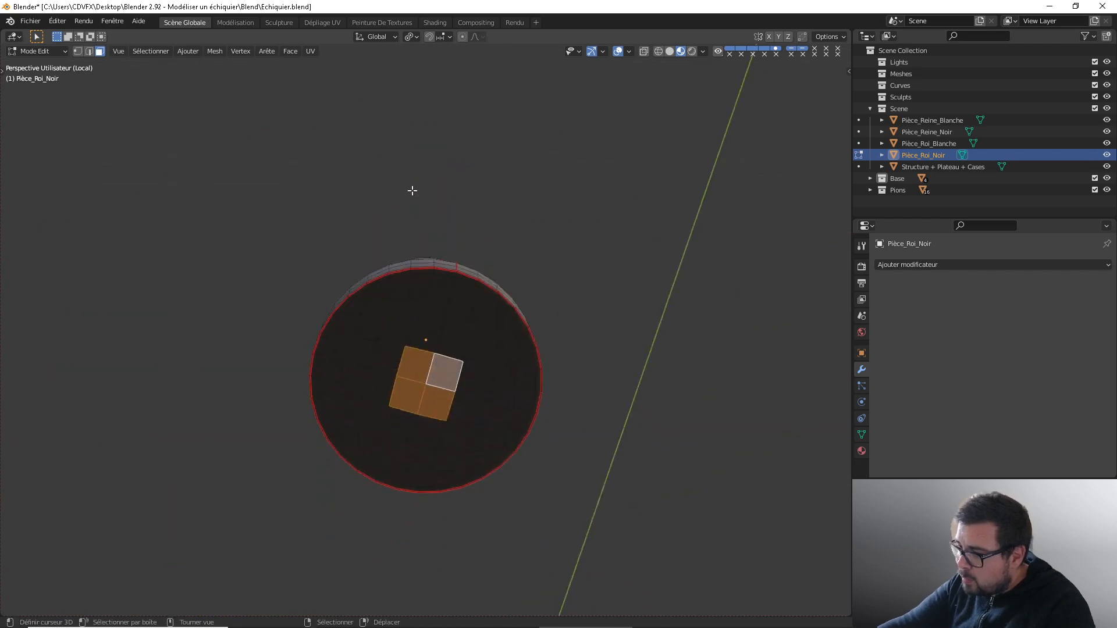
pyautogui.press('q')
pyautogui.click(394, 399)
pyautogui.press('Tab')
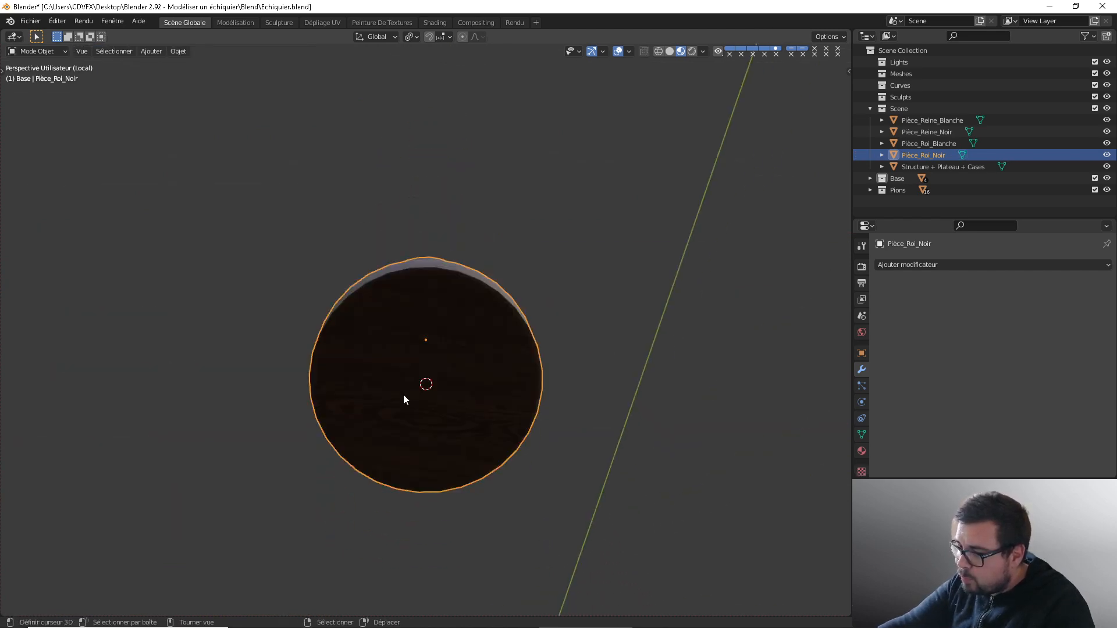
pyautogui.press('q')
pyautogui.click(406, 397)
pyautogui.press('KP_Divide')
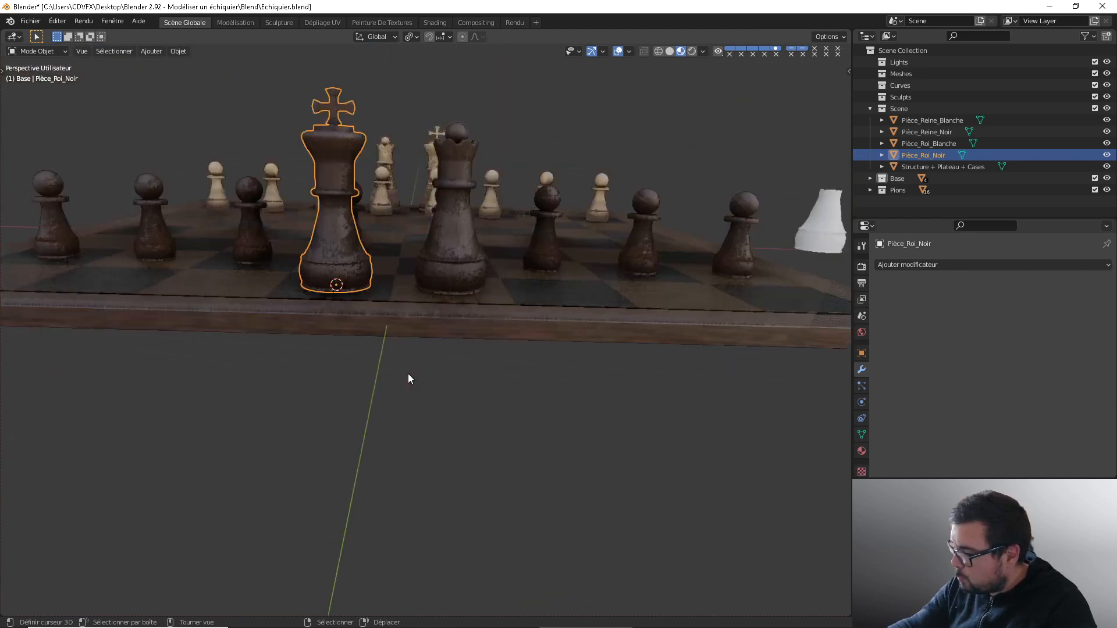
# Step: Isolate the white king in Edit Mode and snap the 3D cursor to the selected centre faces of its base
pyautogui.click(390, 344)
pyautogui.click(425, 322)
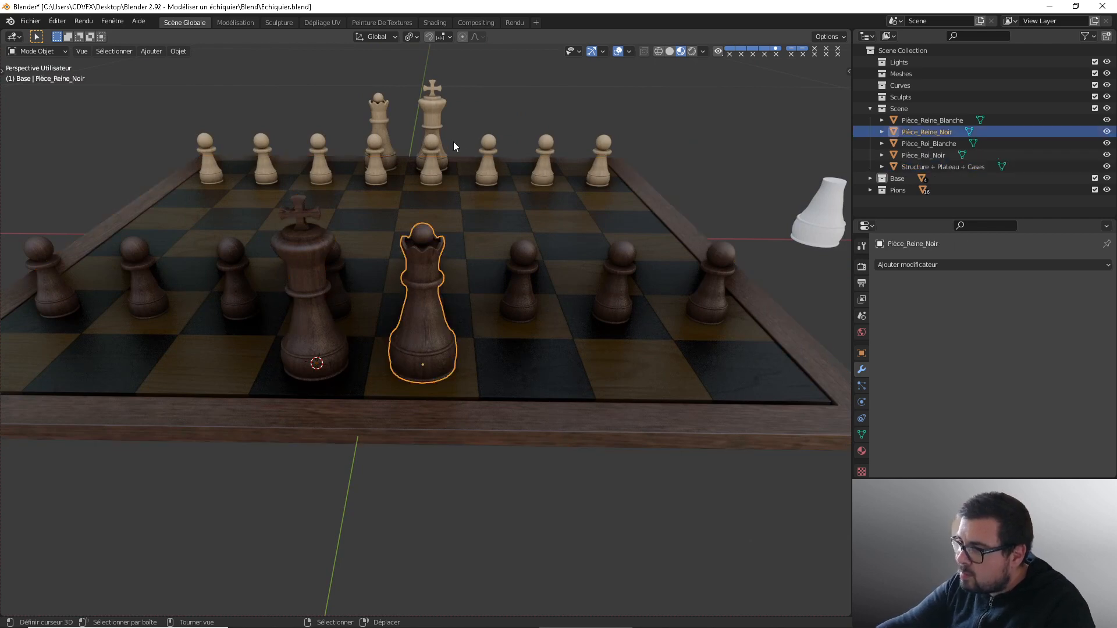
pyautogui.click(435, 121)
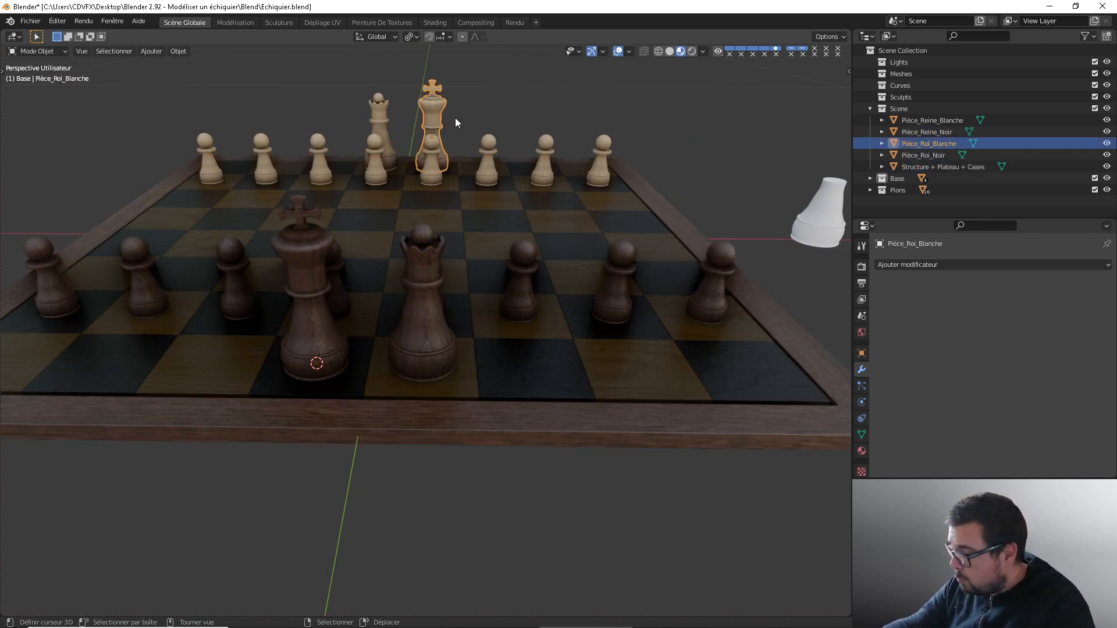
pyautogui.press('KP_Divide')
pyautogui.press('Tab')
pyautogui.moveTo(456, 117); pyautogui.dragTo(464, 265, button='middle')
pyautogui.press('q')
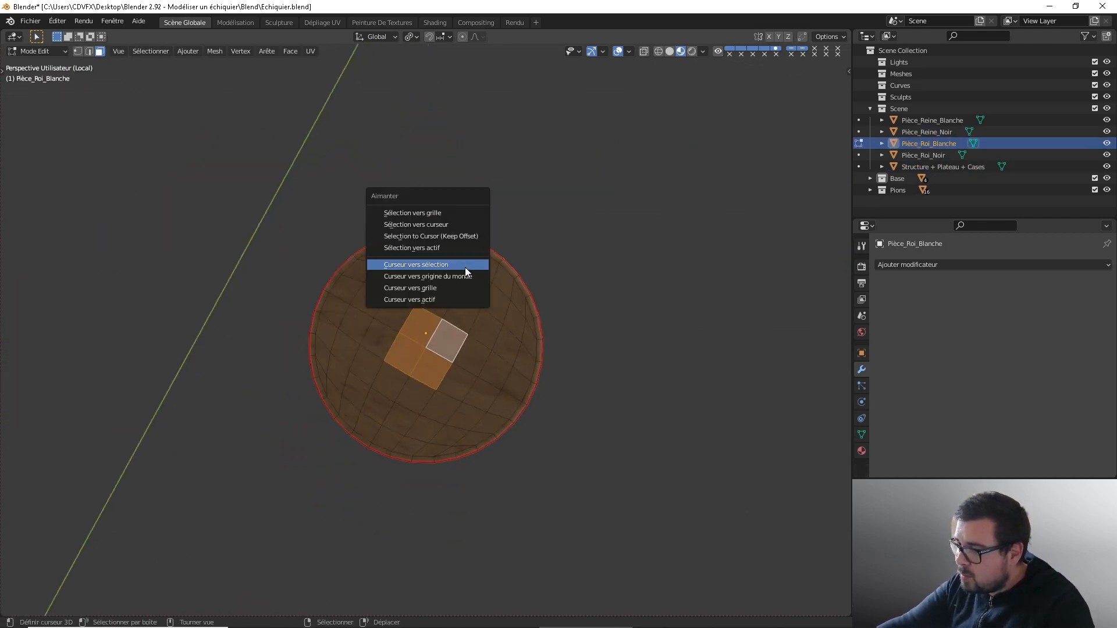
pyautogui.click(465, 267)
# Step: Set the white king's origin to the 3D cursor in Object Mode and restore the full scene
pyautogui.press('Tab')
pyautogui.press('q')
pyautogui.click(455, 266)
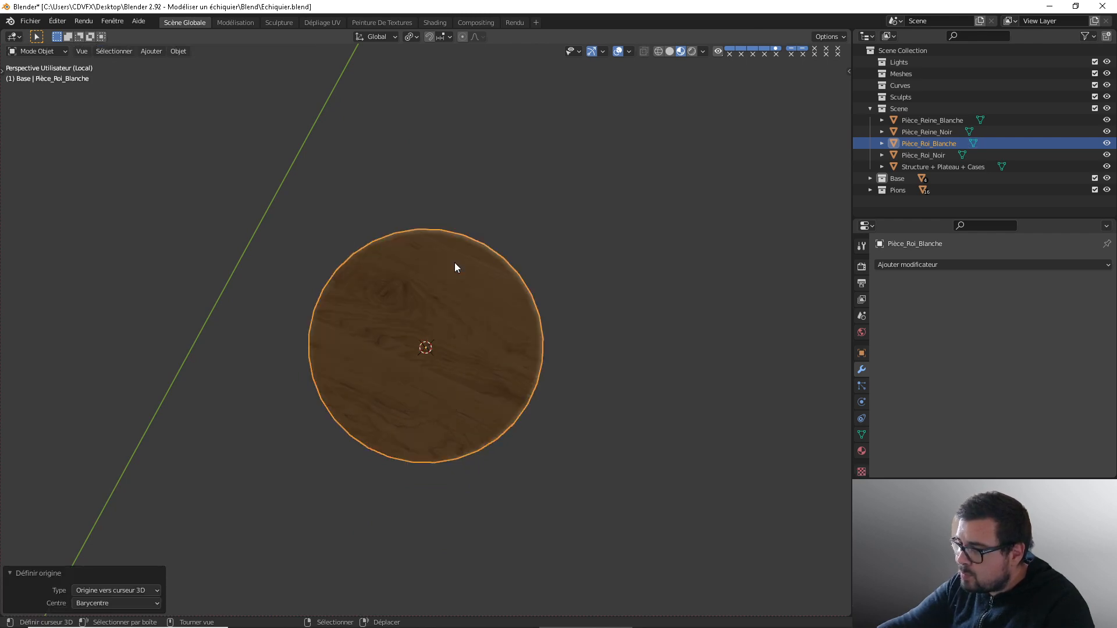
pyautogui.press('KP_Divide')
# Step: Check the white queen's origin, exclude the Base collection from the view layer and deselect everything
pyautogui.click(389, 128)
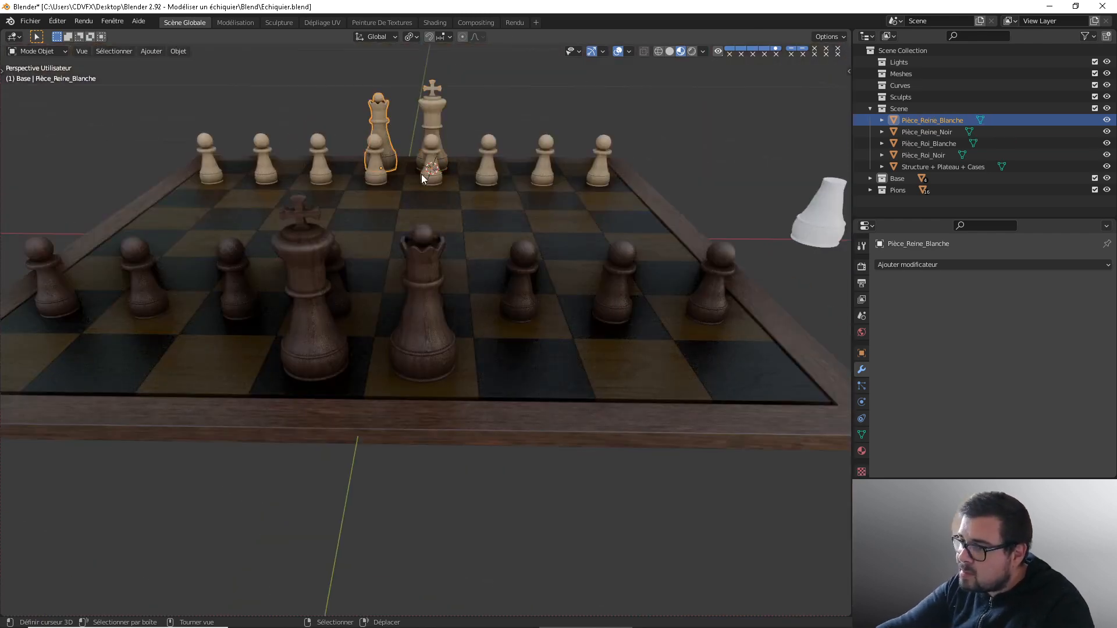
pyautogui.keyDown('shift'); pyautogui.moveTo(618, 232); pyautogui.dragTo(563, 238, button='middle'); pyautogui.keyUp('shift')
pyautogui.scroll(-3, 627, 230)
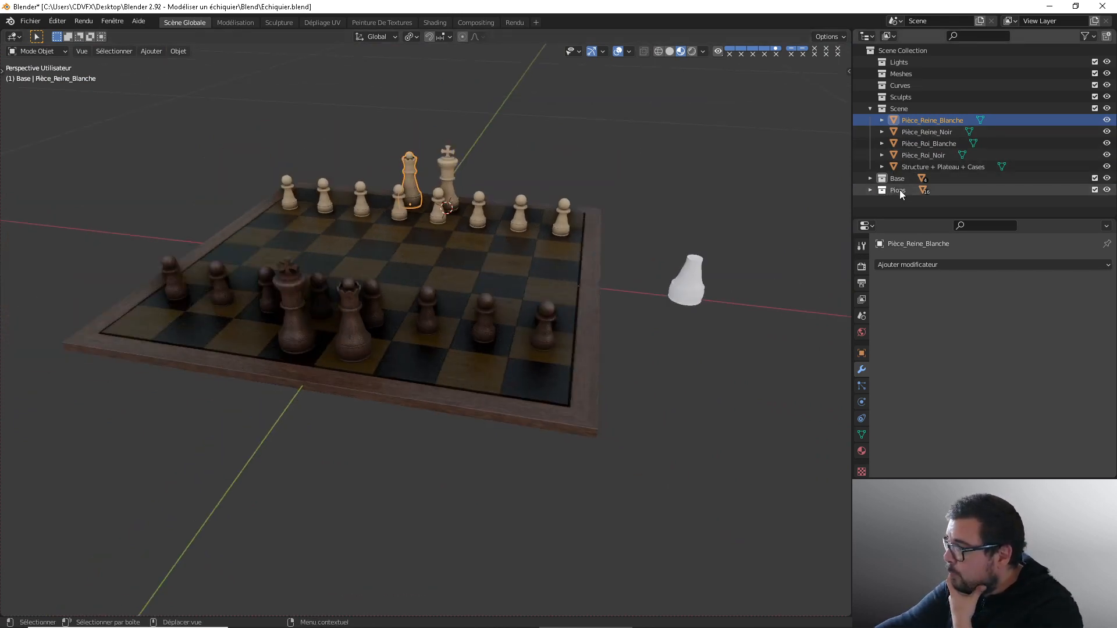
pyautogui.click(1095, 190)
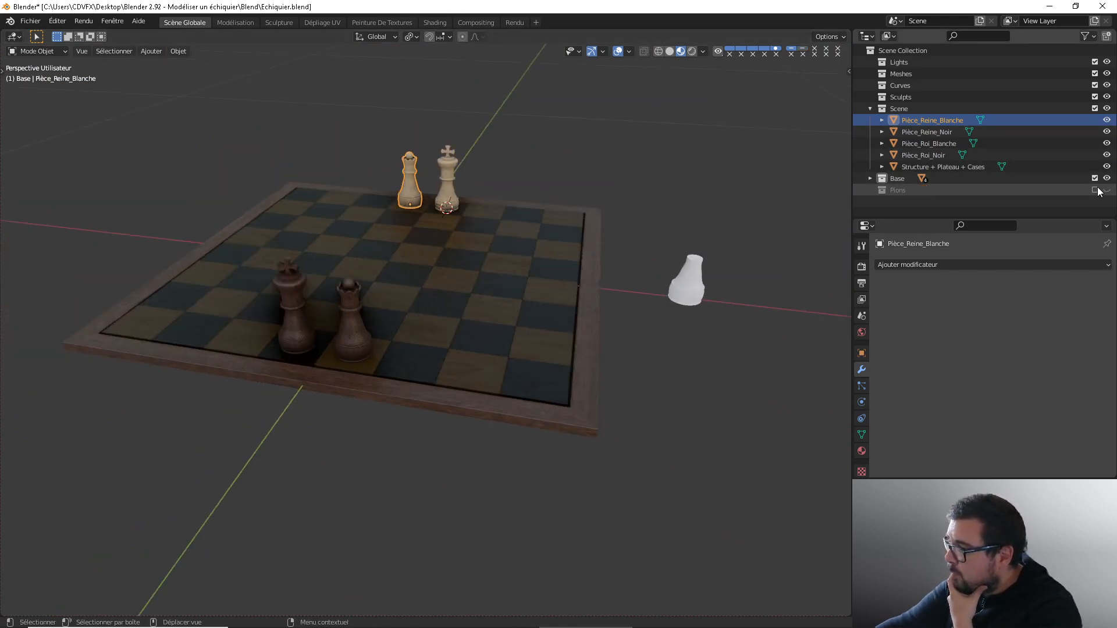
pyautogui.click(1094, 191)
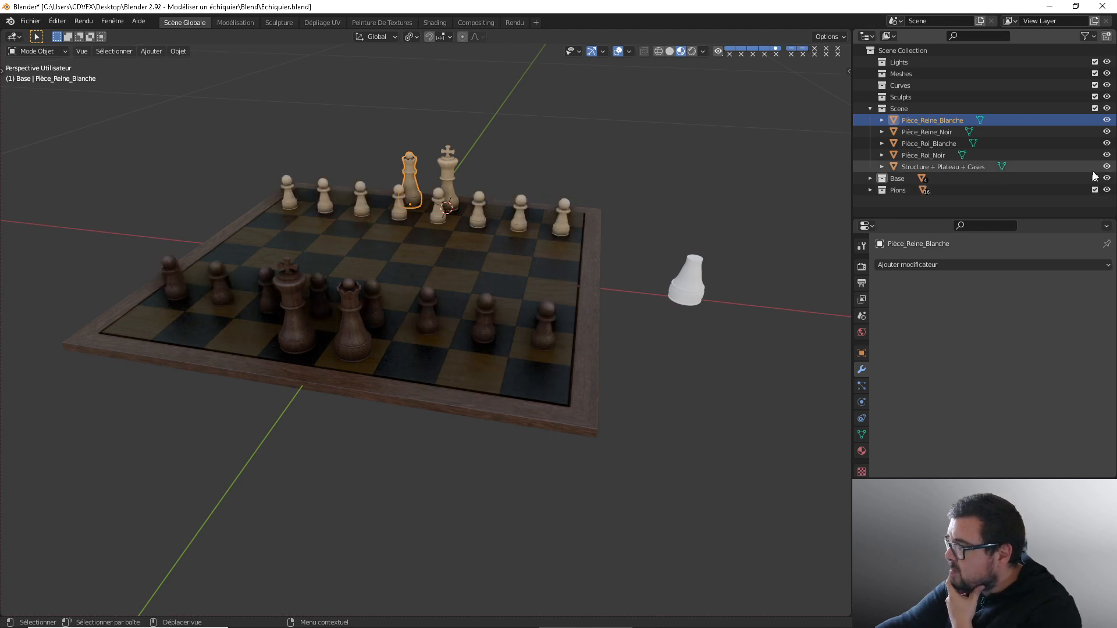
pyautogui.click(1094, 178)
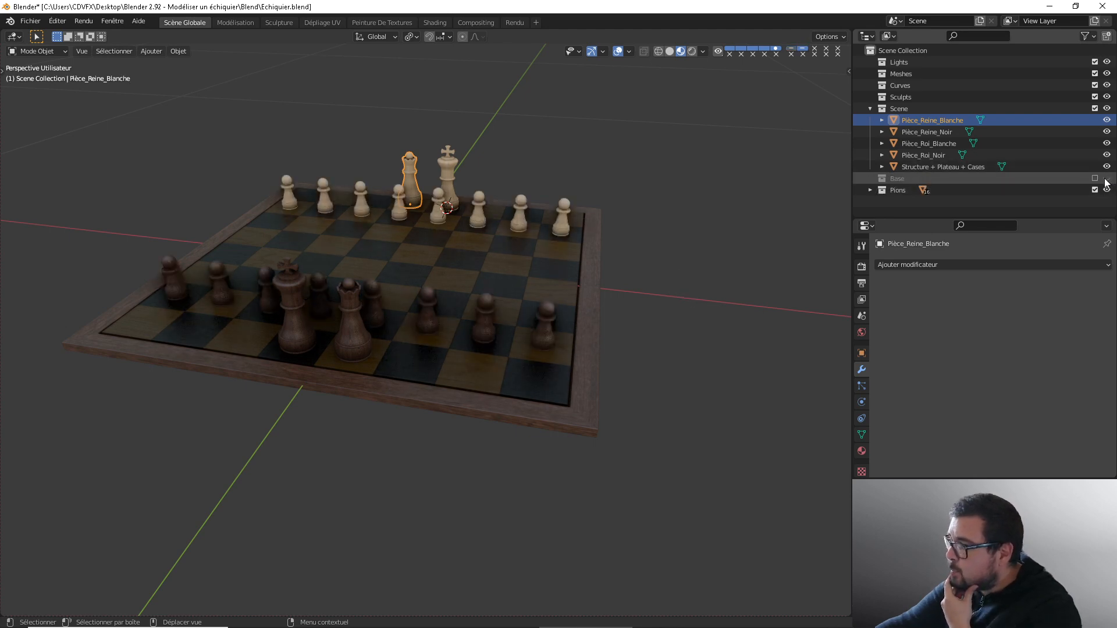
pyautogui.press('a')
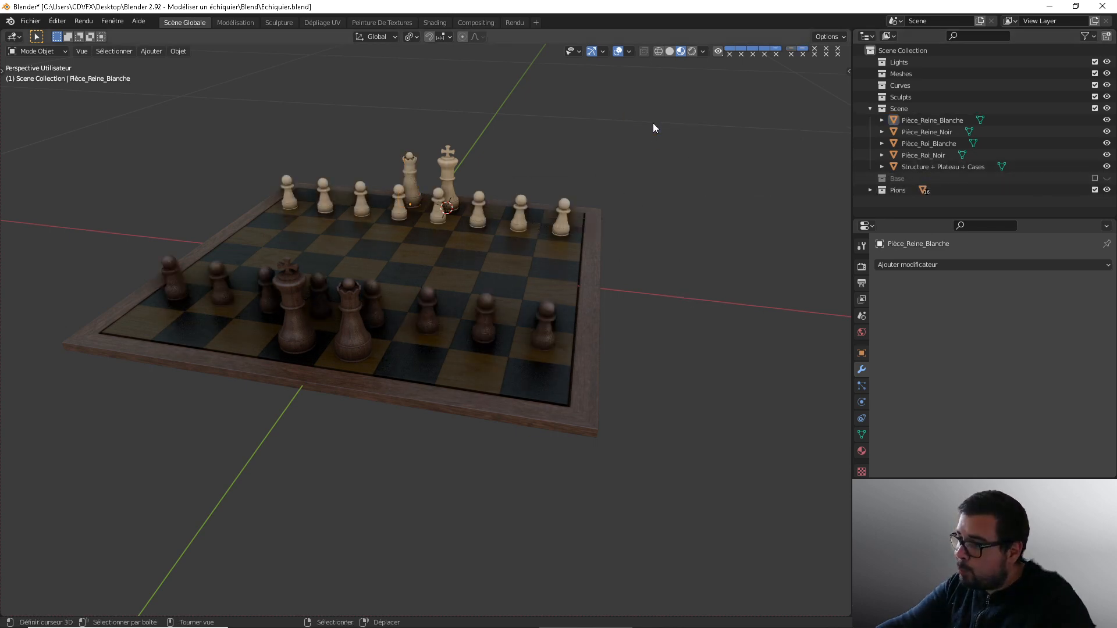
pyautogui.scroll(3, 626, 195)
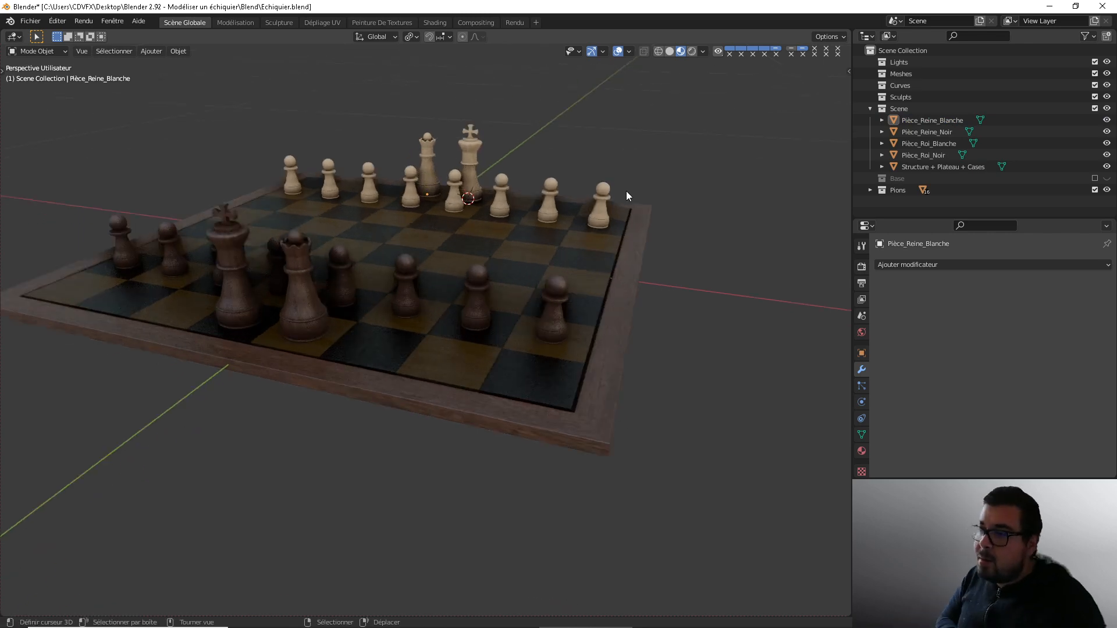